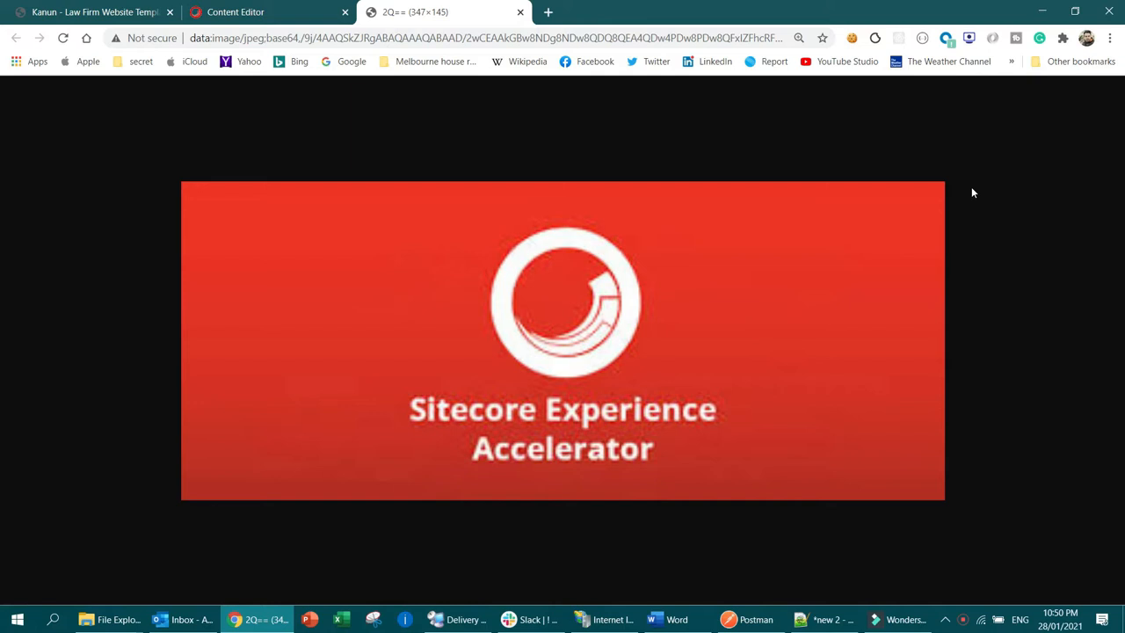
Step: Examine the Kanun law firm template's home page, from the header and carousel through the content sections to the footer
left_click(75, 12)
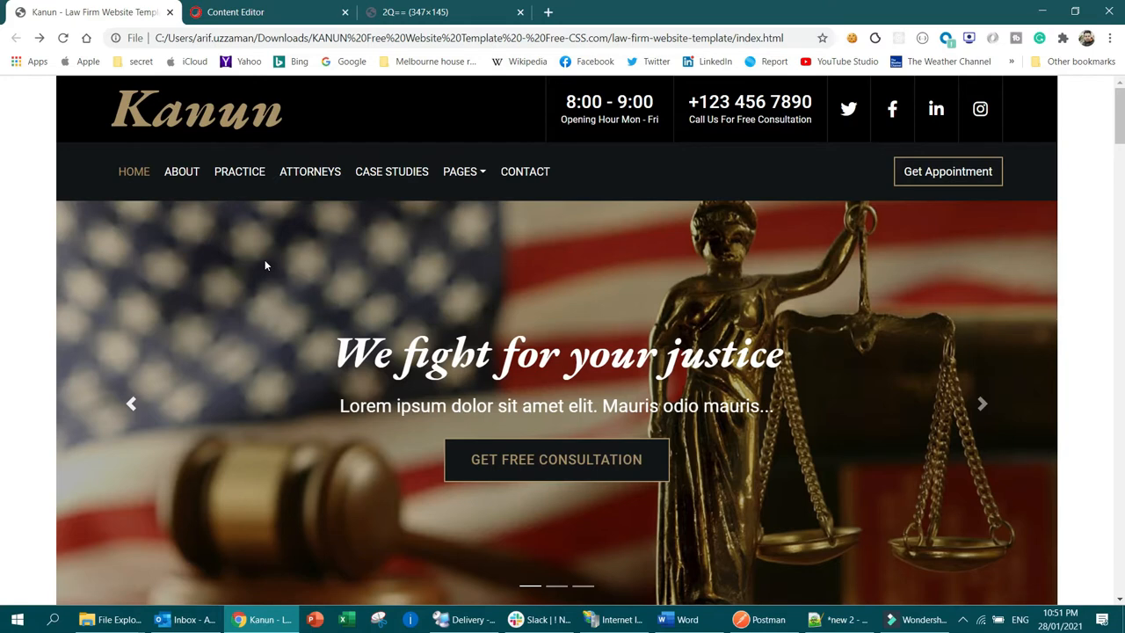
scroll(534, 246, "down", 3)
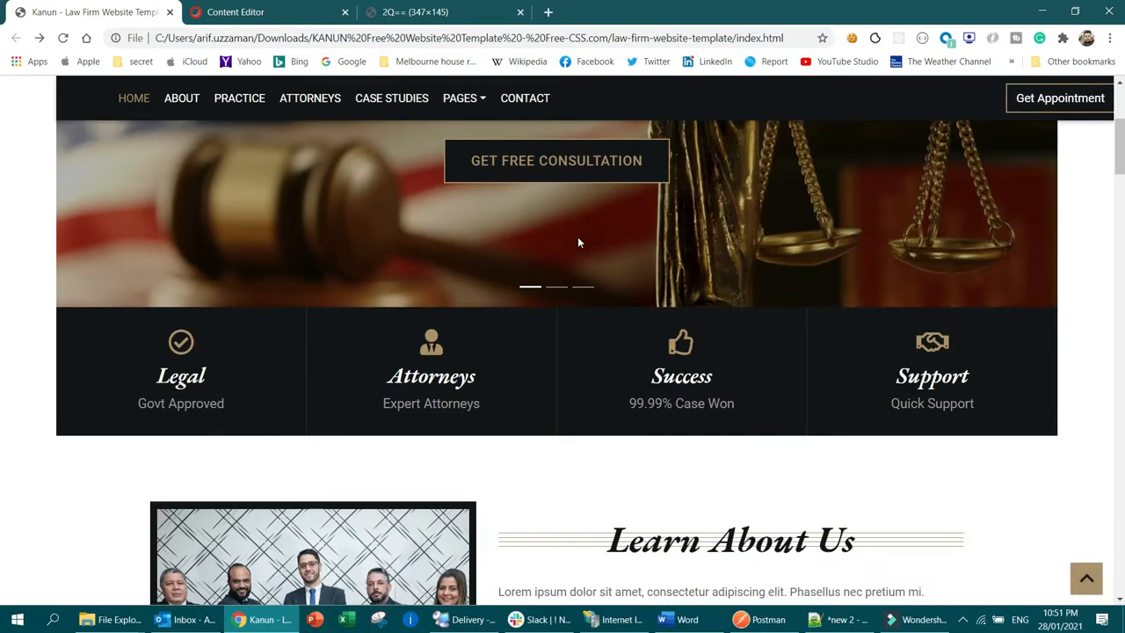
scroll(577, 242, "down", 12)
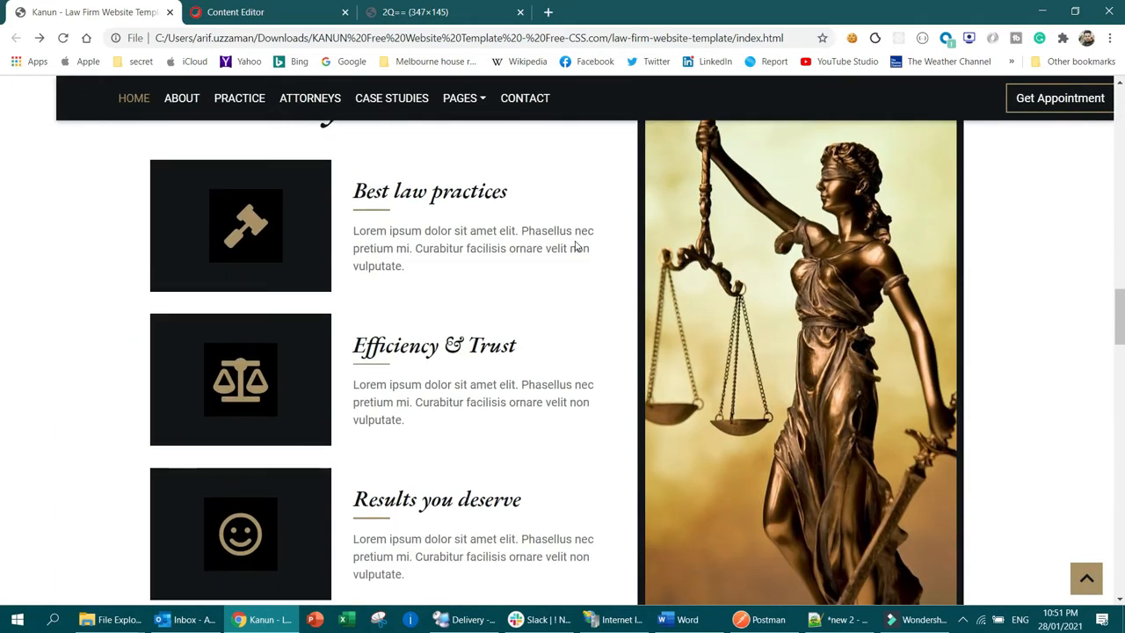
scroll(578, 246, "down", 10)
scroll(575, 241, "down", 5)
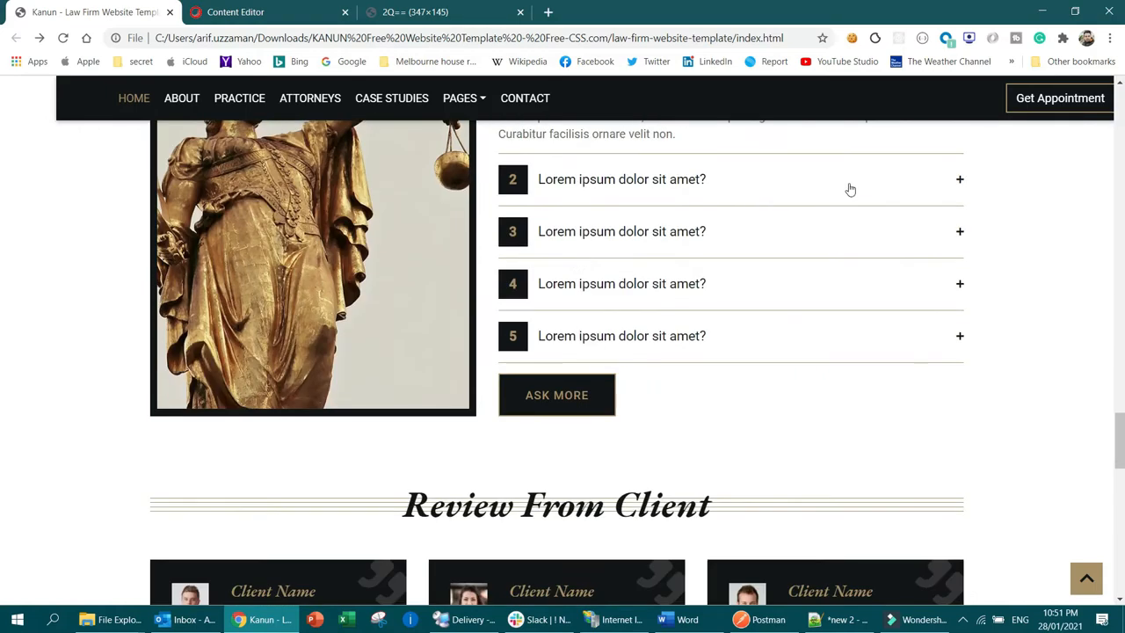
scroll(850, 189, "down", 10)
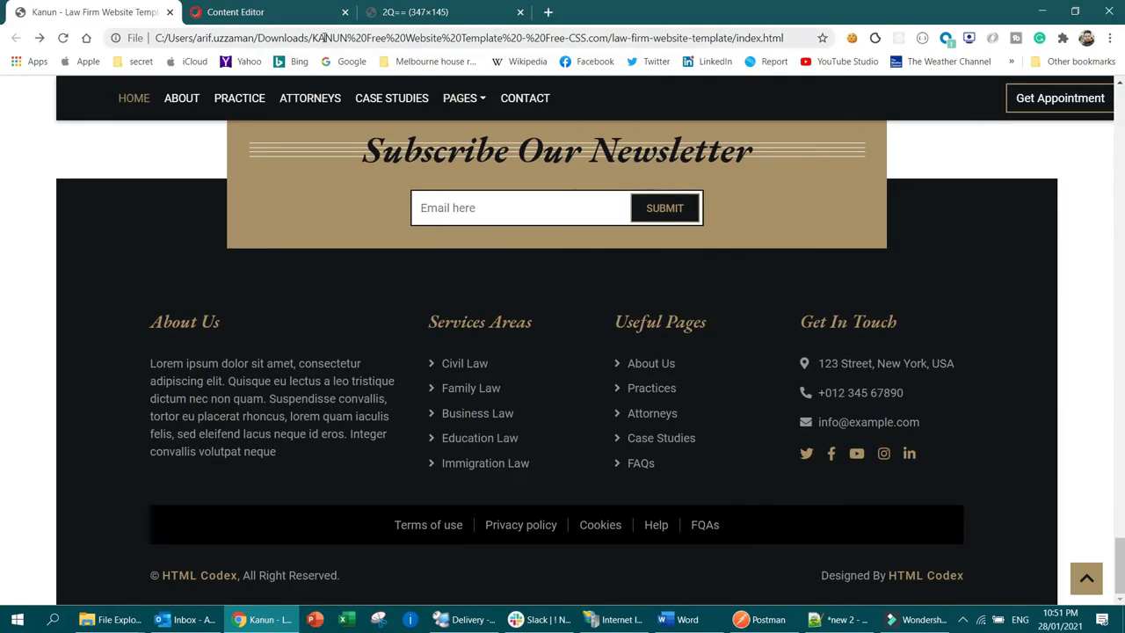
left_click(324, 37)
scroll(616, 308, "up", 8)
scroll(692, 342, "up", 10)
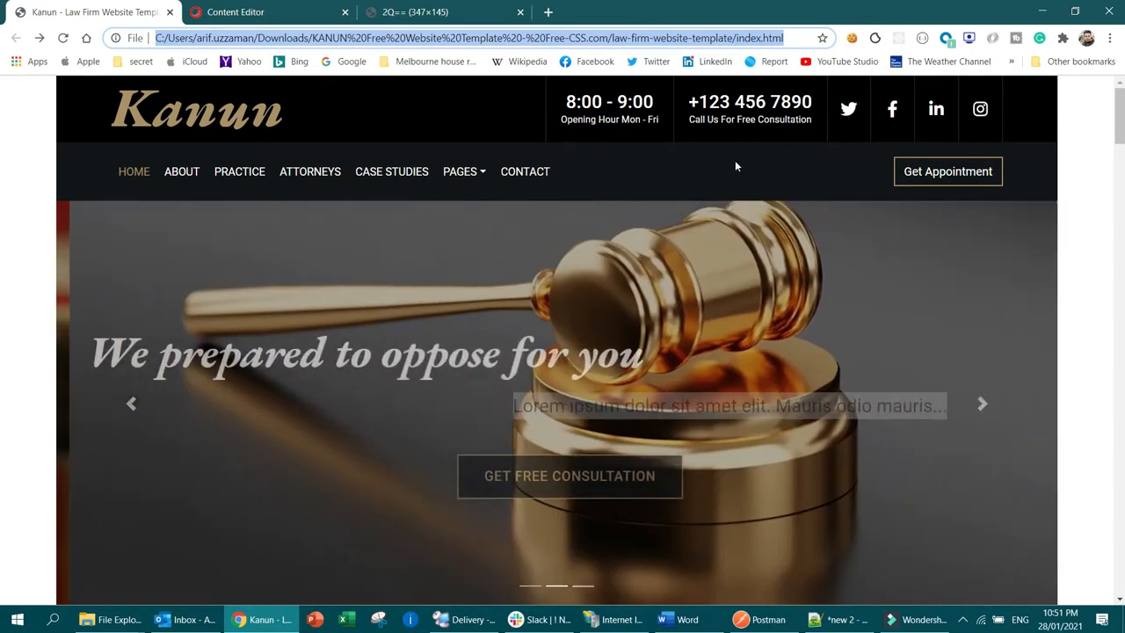
scroll(742, 271, "down", 3)
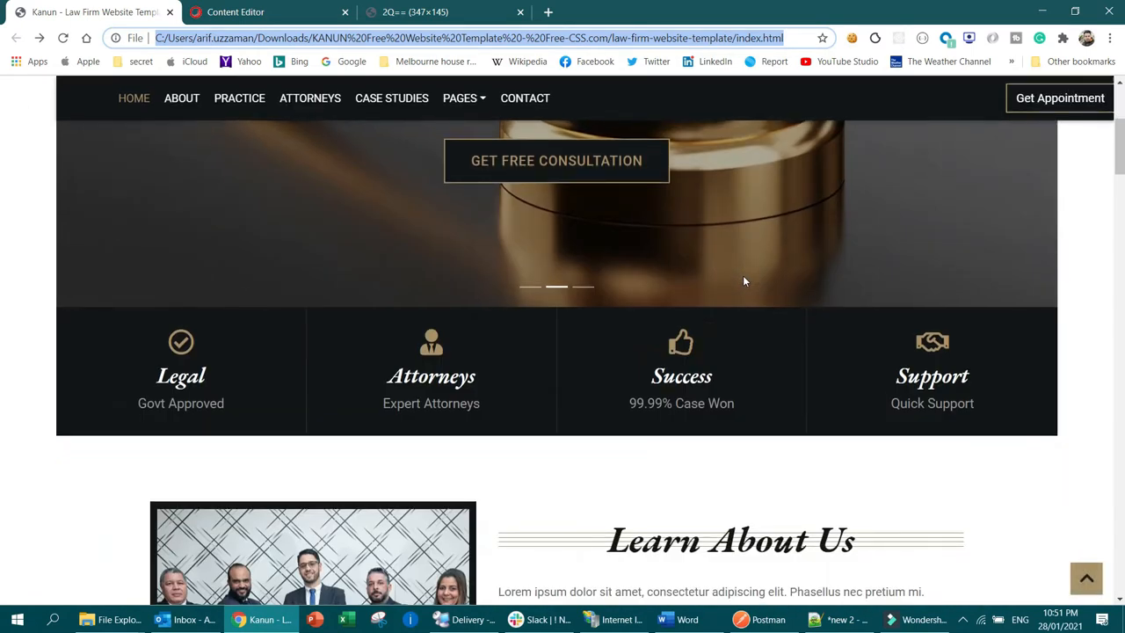
scroll(743, 279, "down", 5)
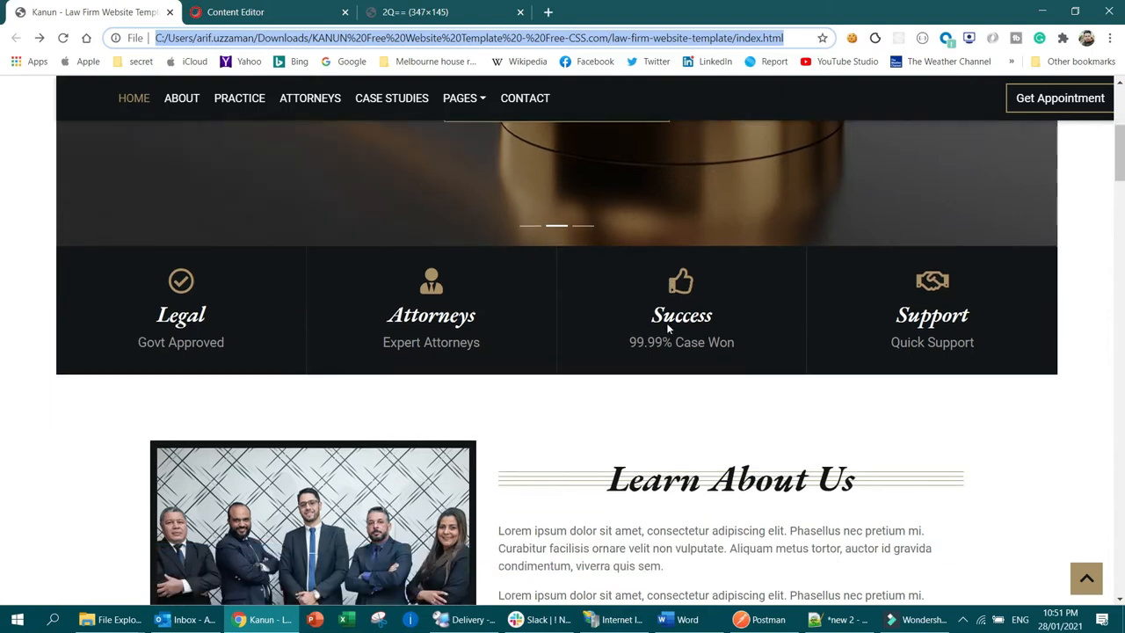
scroll(655, 387, "up", 3)
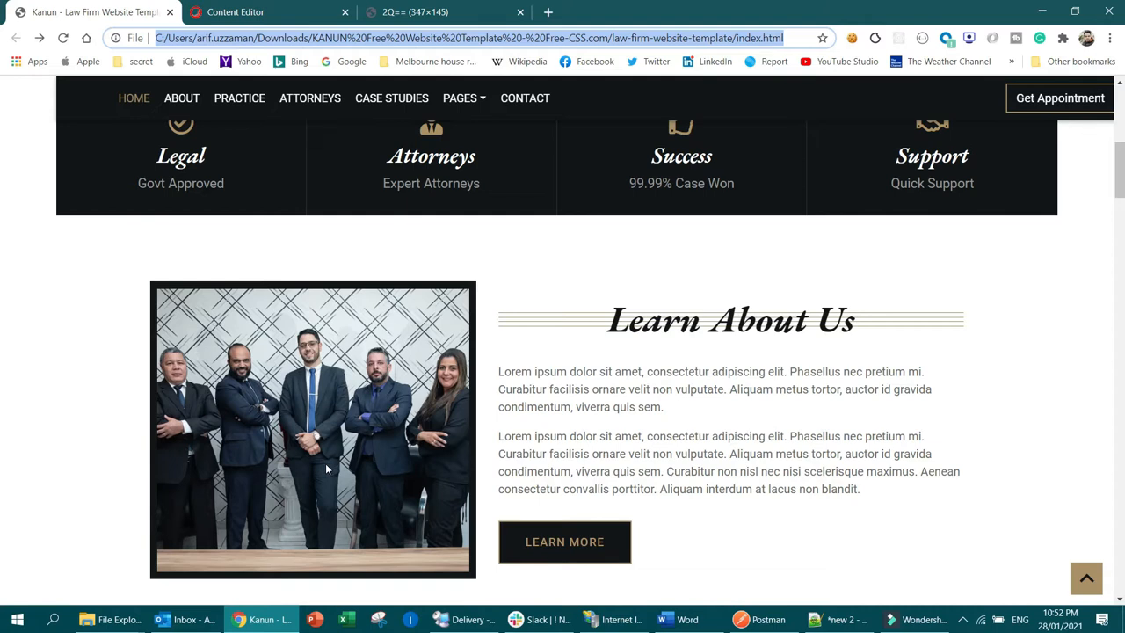
scroll(393, 421, "up", 5)
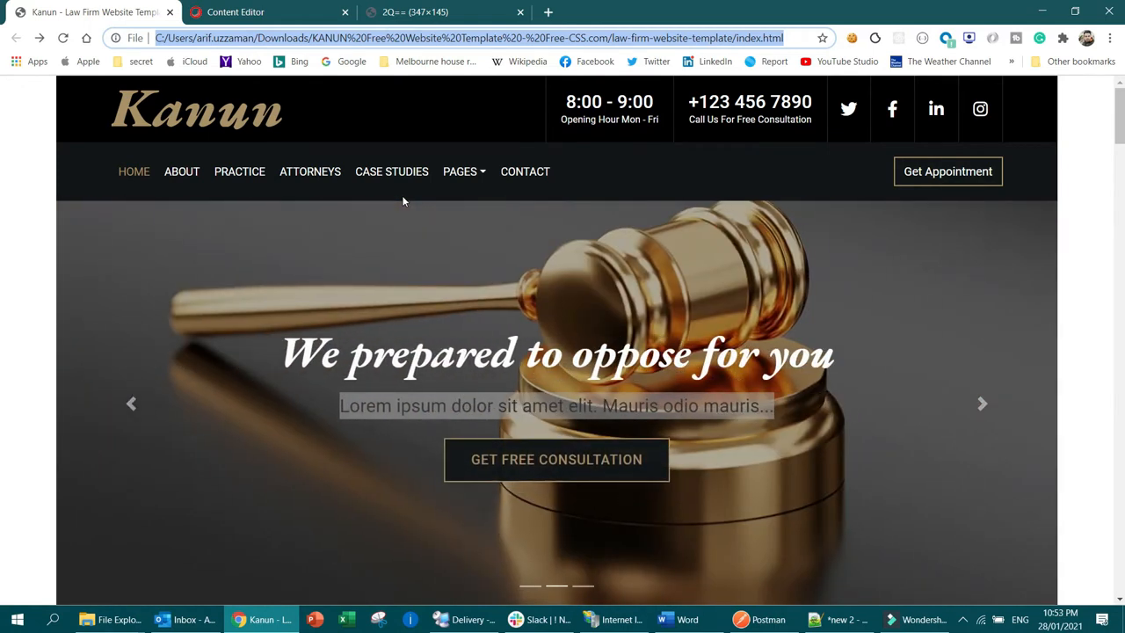
left_click(236, 11)
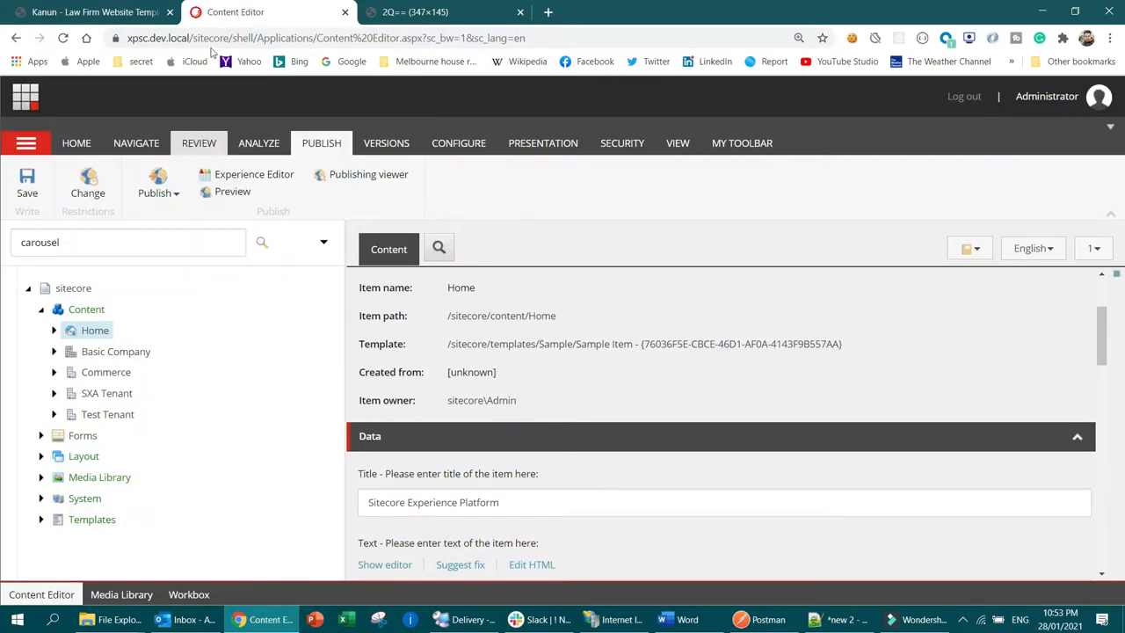
left_click(79, 11)
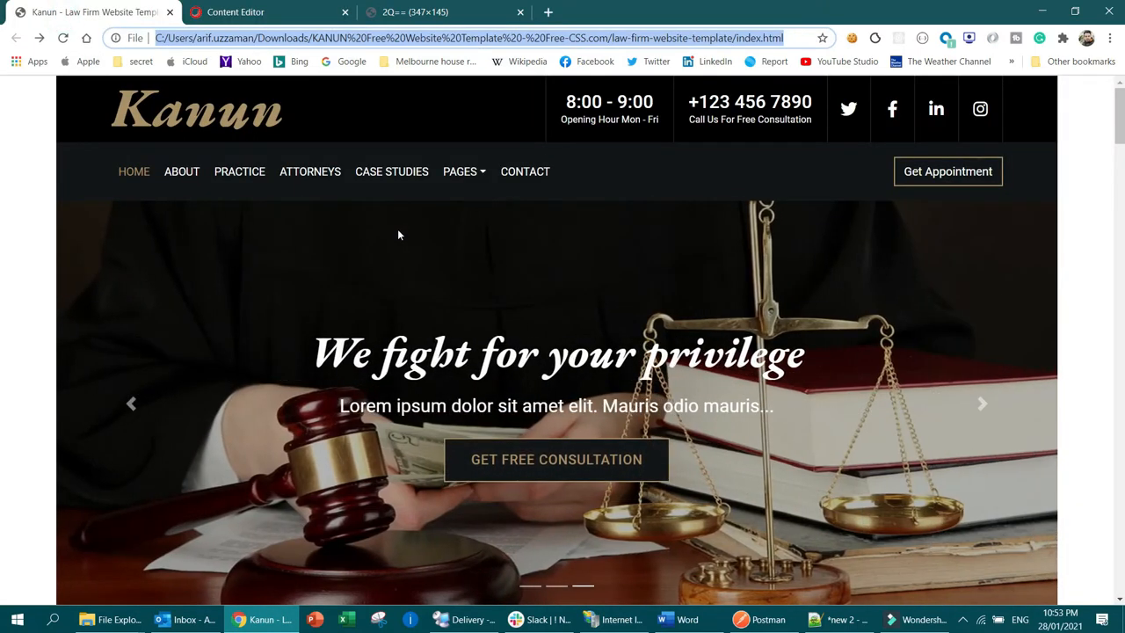
Step: Create an SXA tenant named Dev Tenant under the Content item in Sitecore, with all listed modules selected
left_click(269, 12)
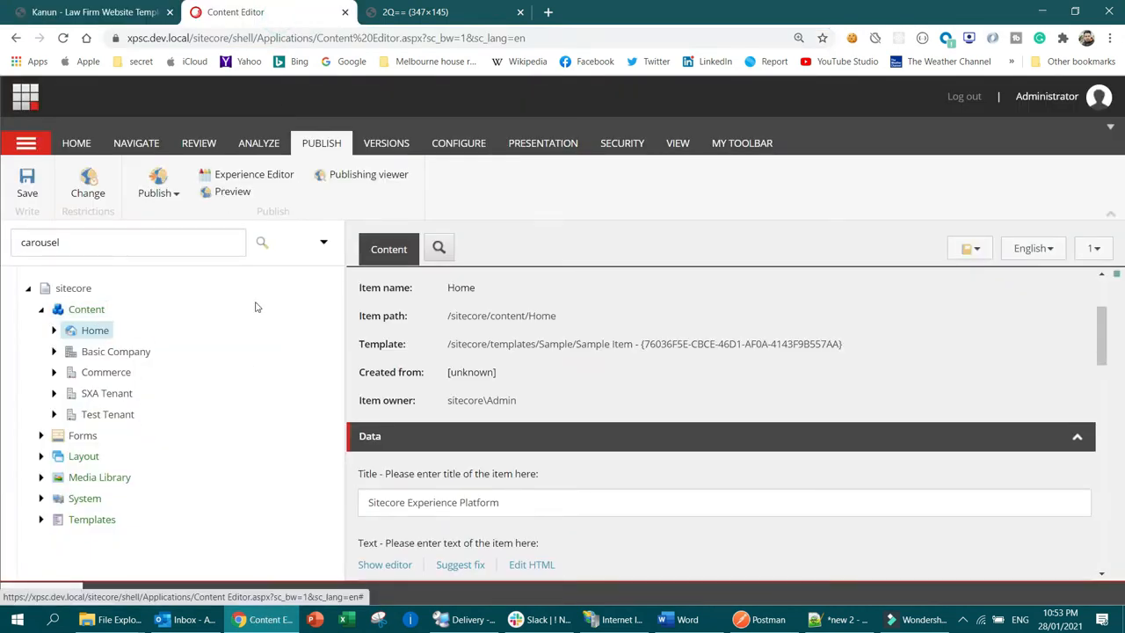
right_click(88, 311)
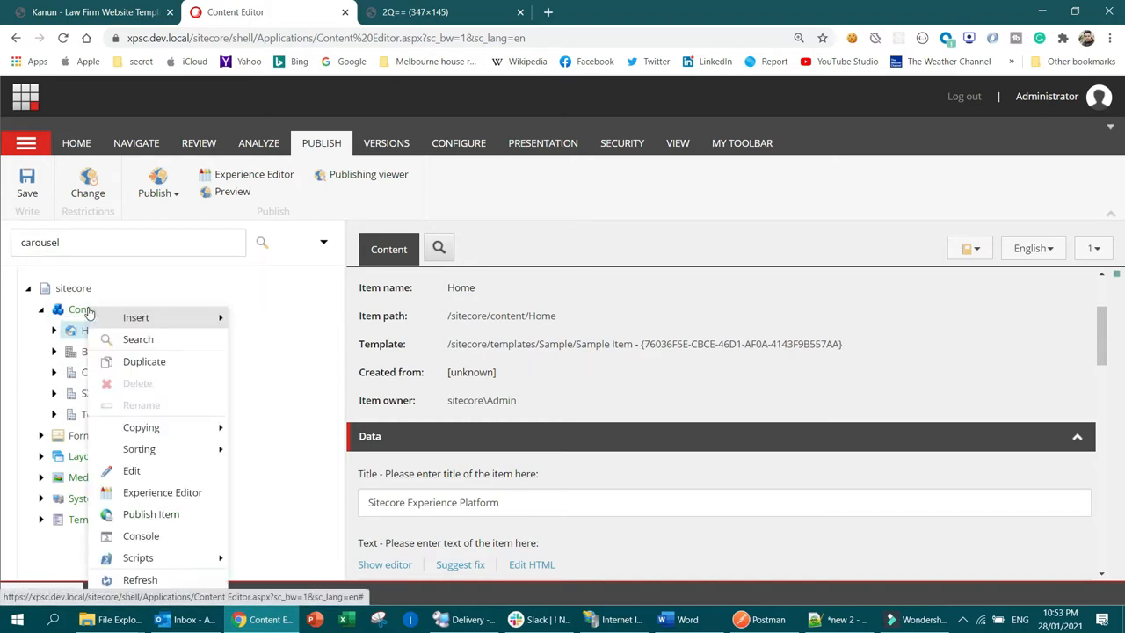
mouse_move(134, 320)
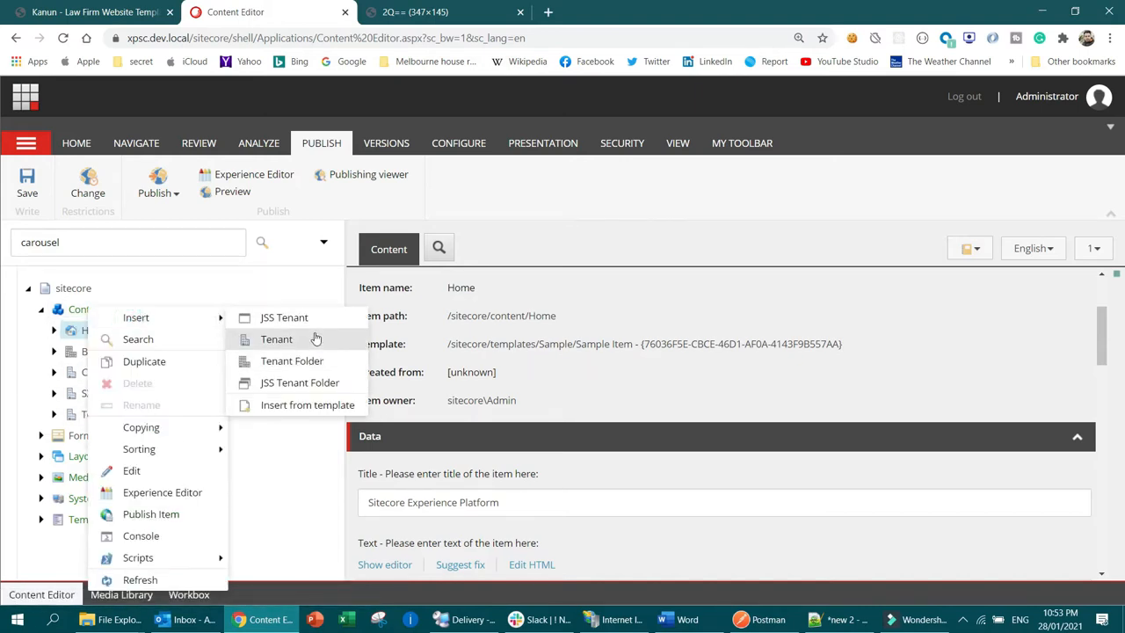
left_click(309, 340)
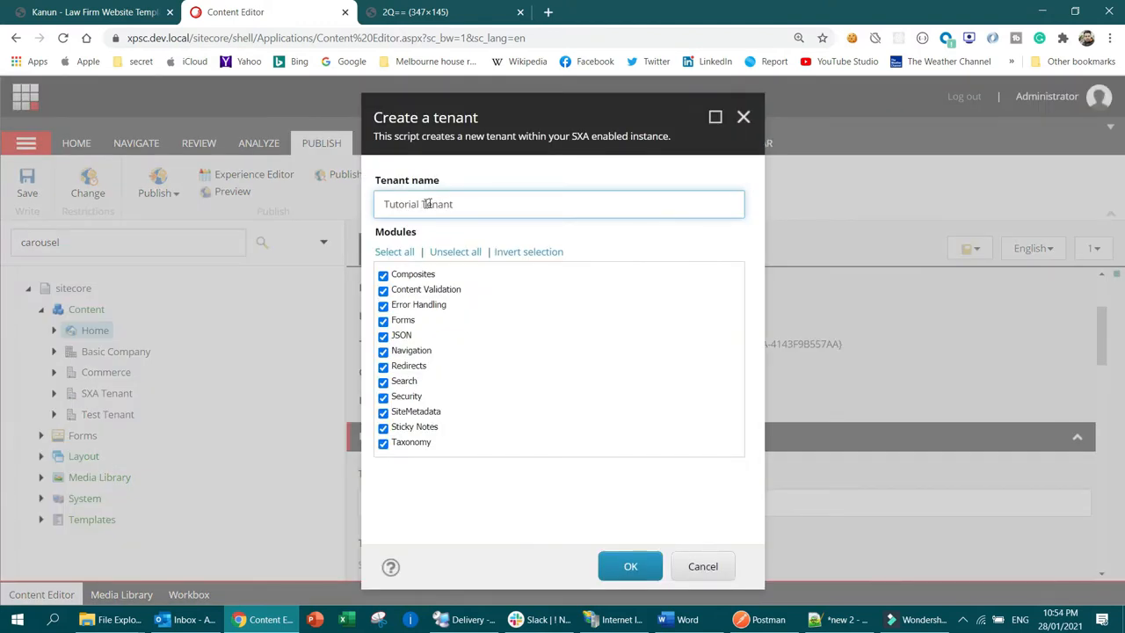
left_click_drag(422, 204, 313, 205)
type("Dev Tenant")
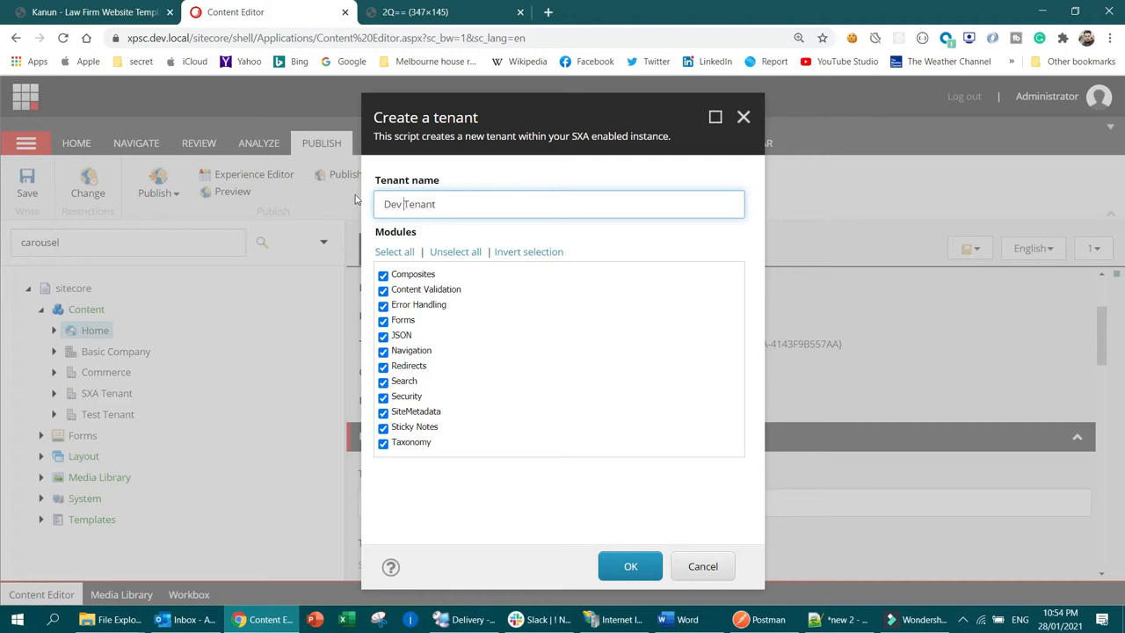
left_click(472, 208)
left_click(631, 566)
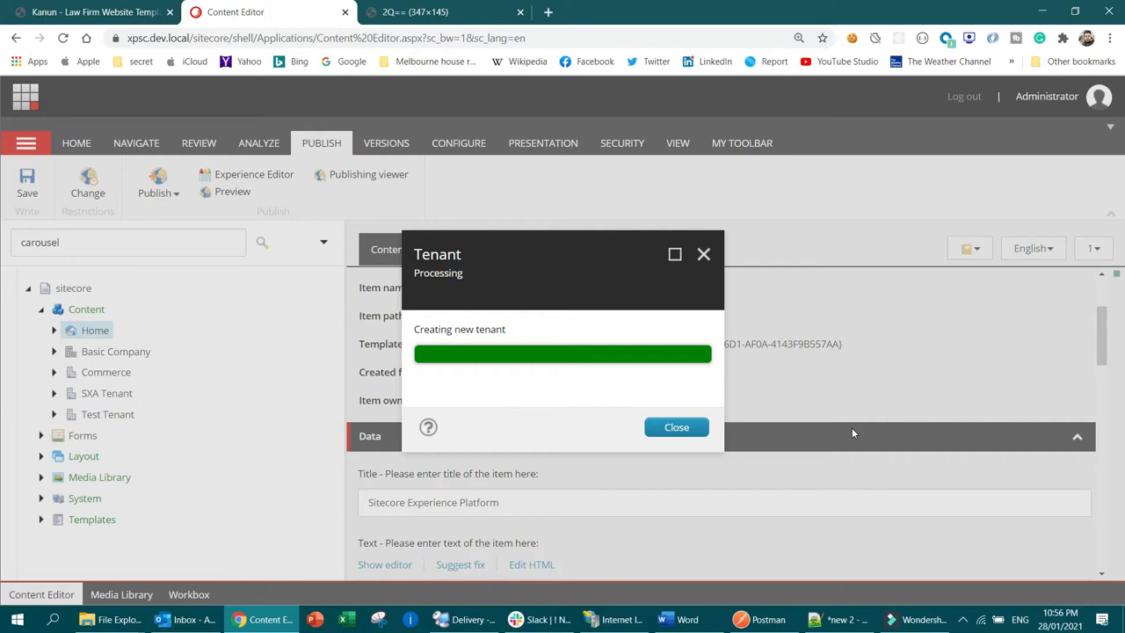
left_click(684, 428)
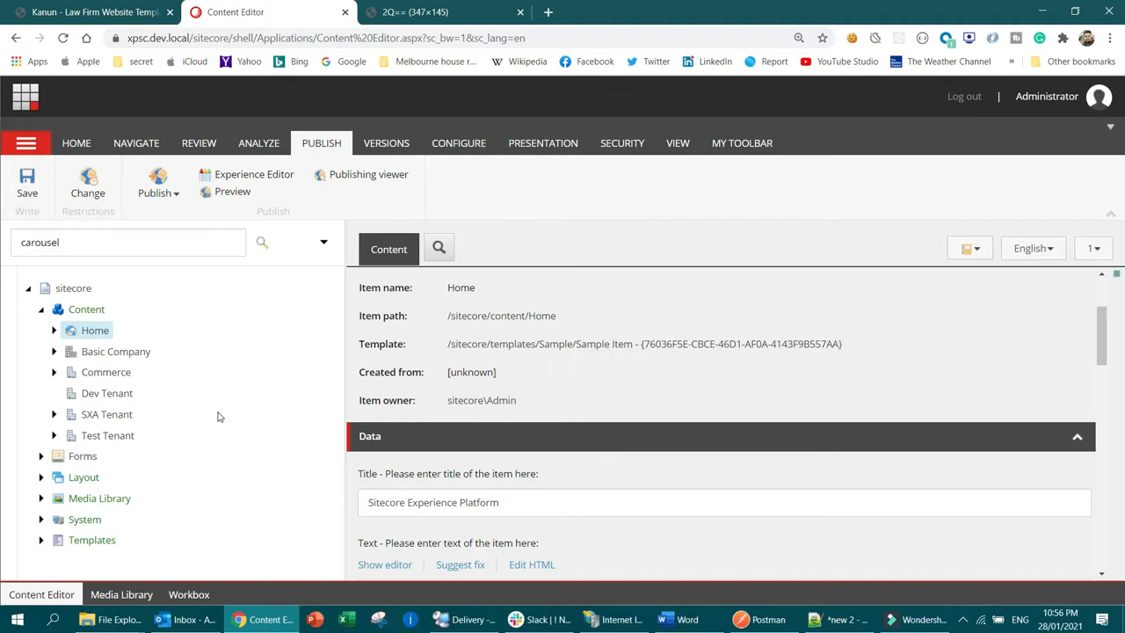
Step: Start a new SXA site under Dev Tenant and name it Dev Website, keeping host name * and virtual folder /
right_click(122, 395)
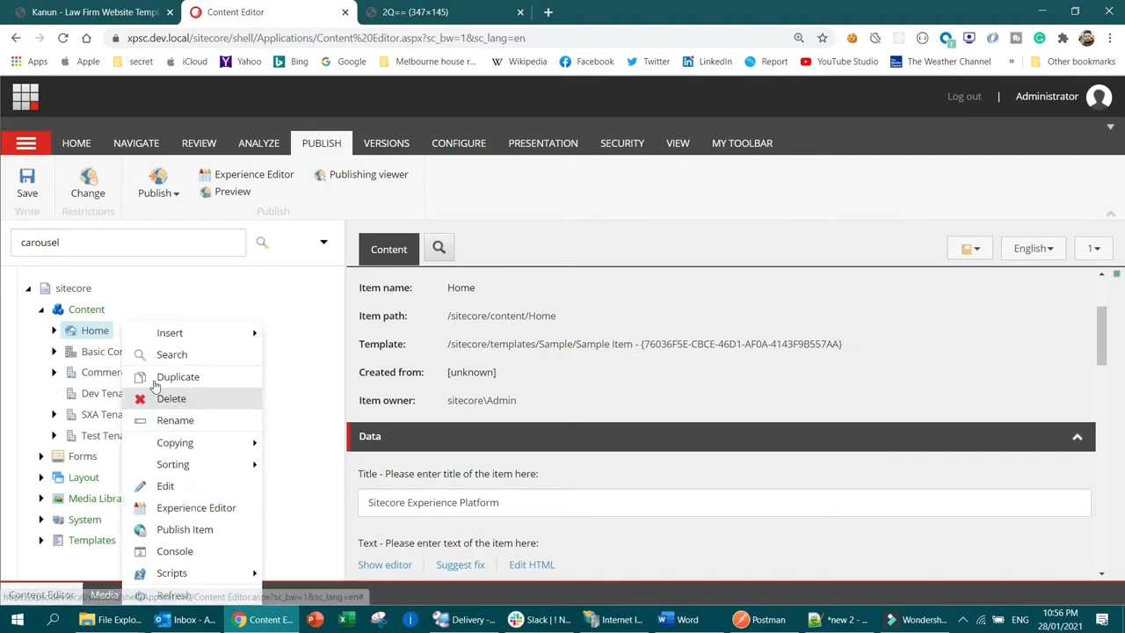
left_click(88, 396)
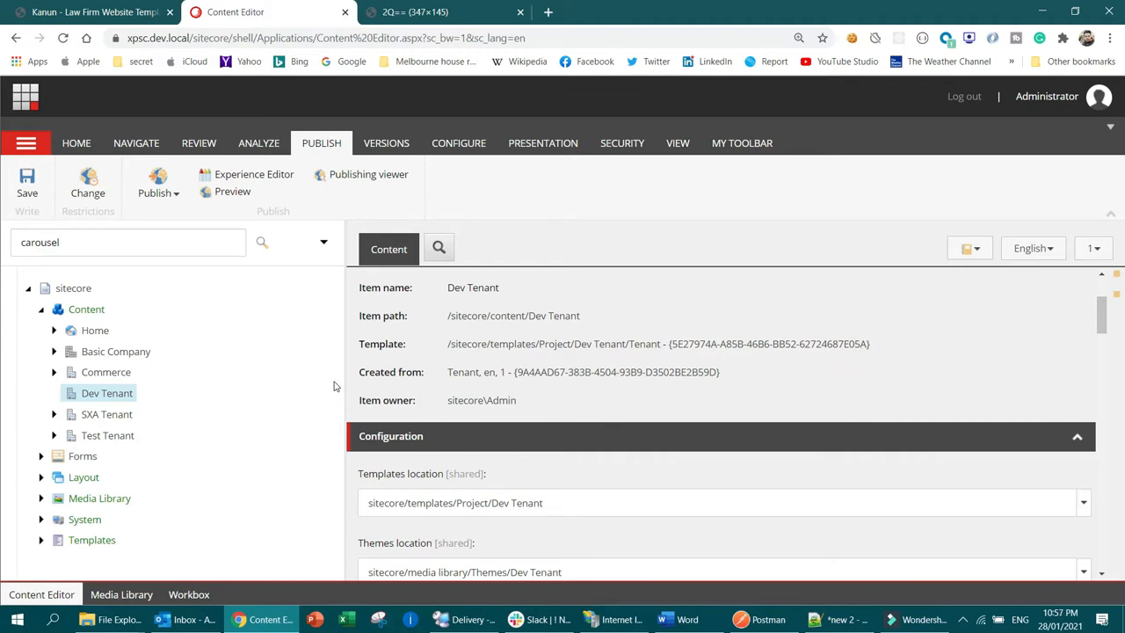
right_click(103, 396)
mouse_move(189, 332)
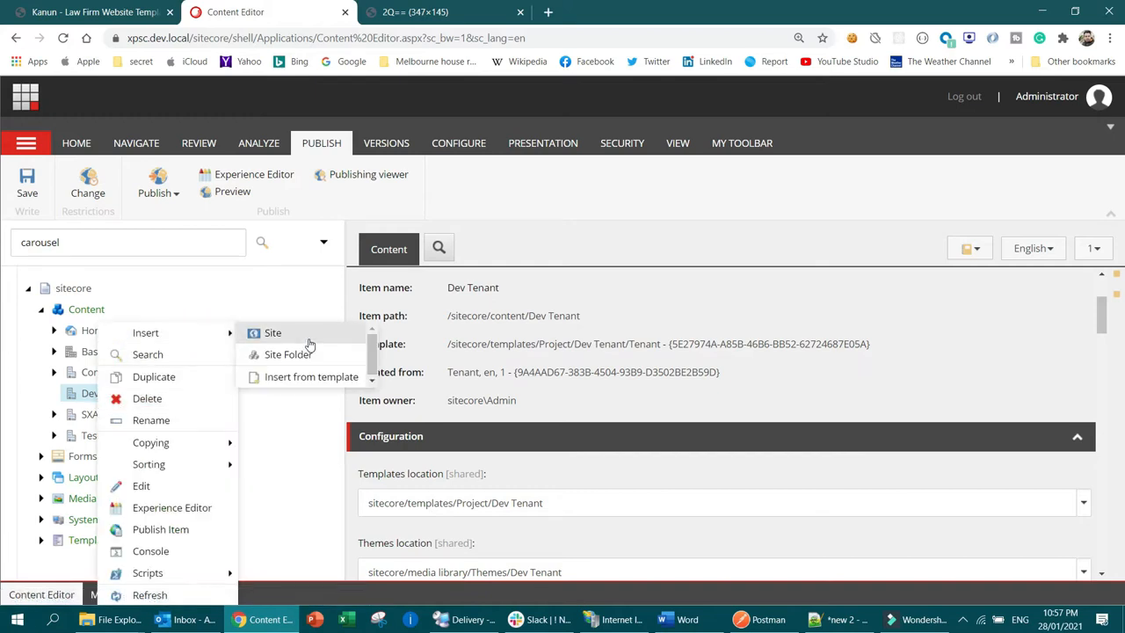
left_click(309, 338)
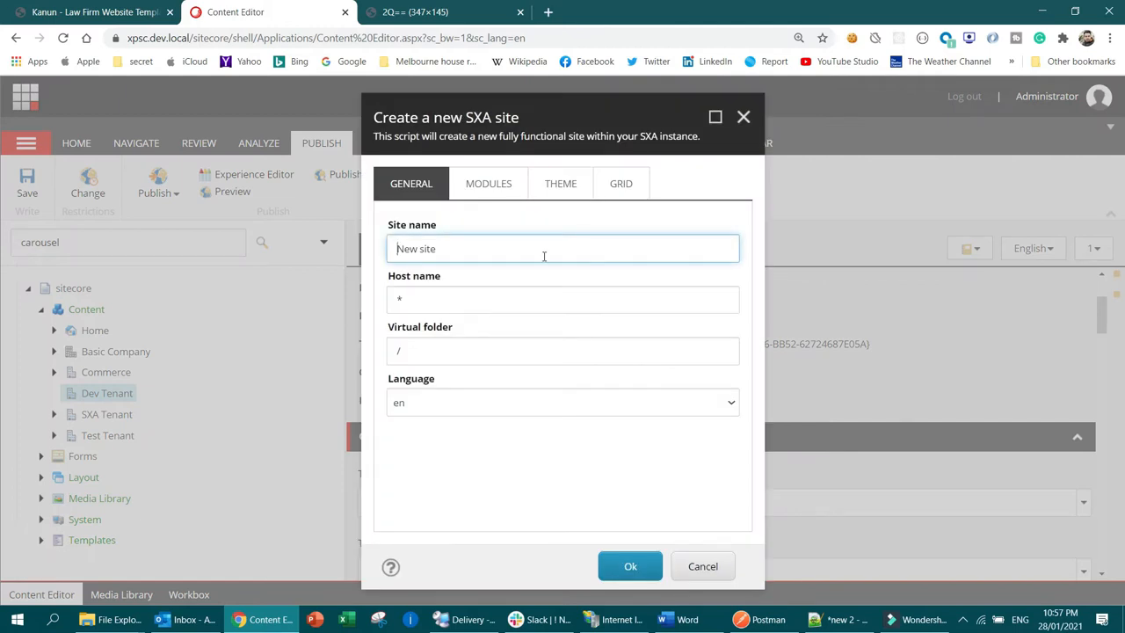
triple_click(460, 253)
type("Dev Website")
left_click(497, 301)
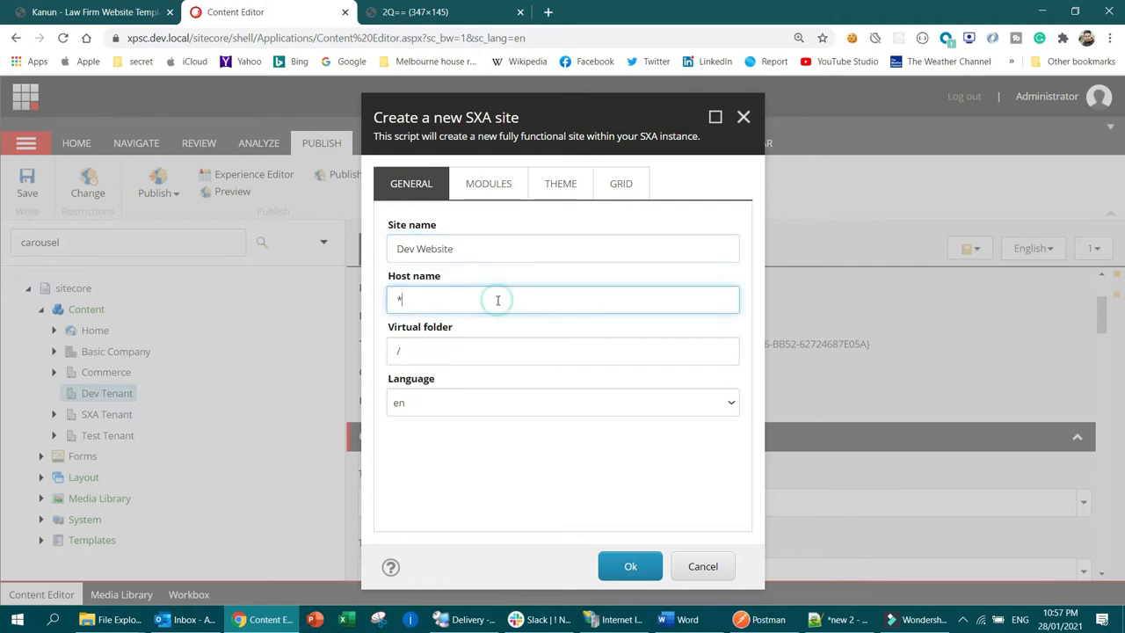
left_click(473, 349)
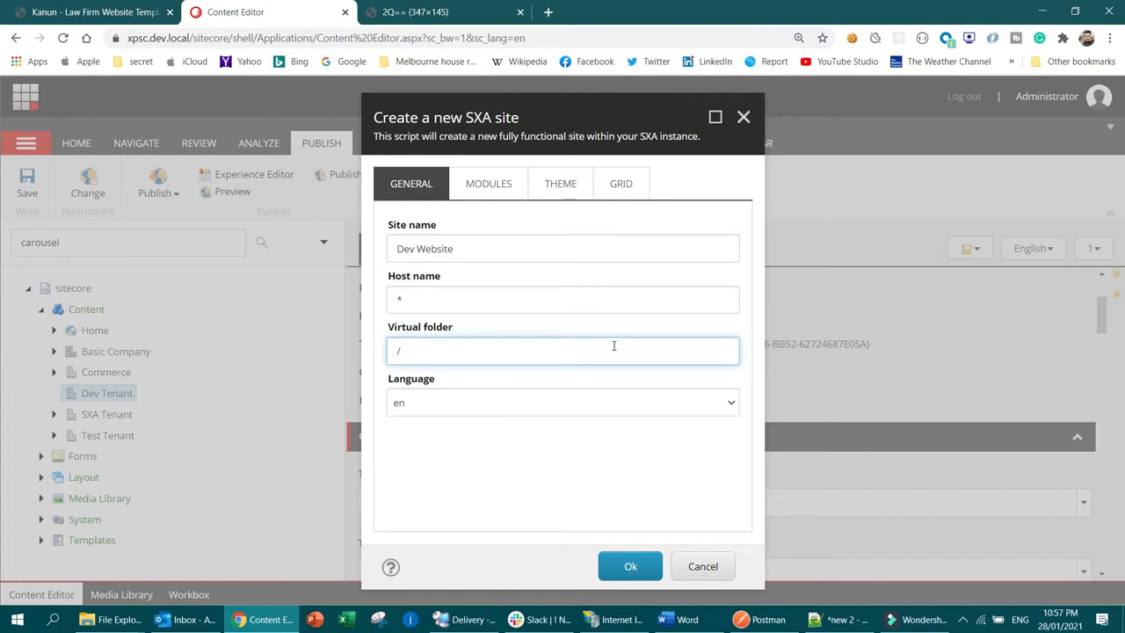
Step: Review the modules offered for the new site, including the WebsiteServices option at the end of the list
left_click(488, 183)
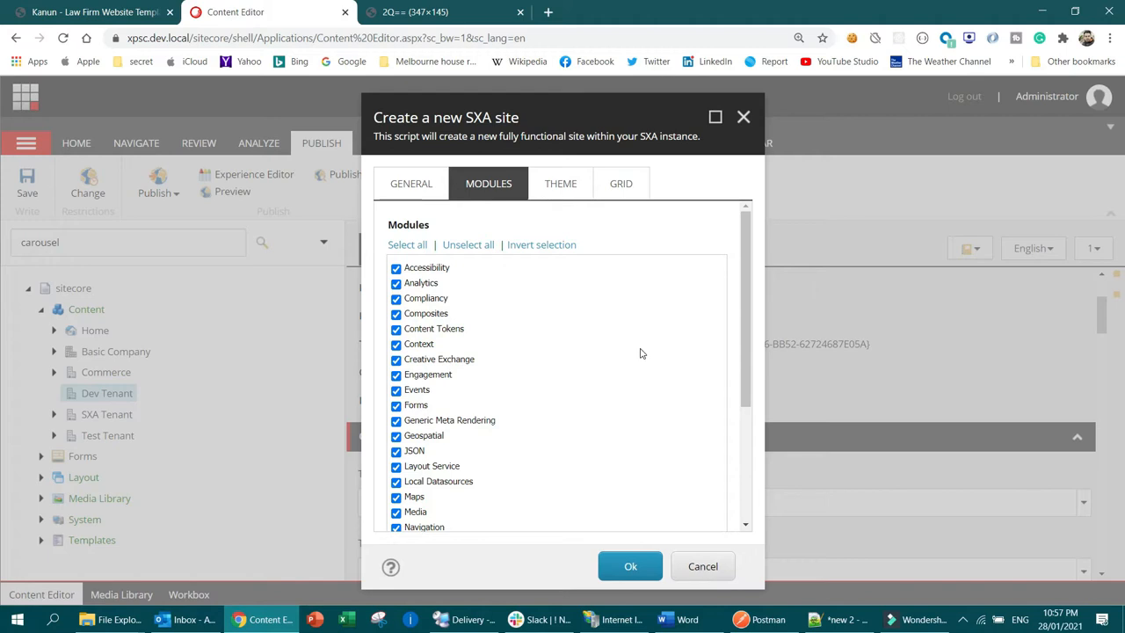
scroll(641, 354, "down", 5)
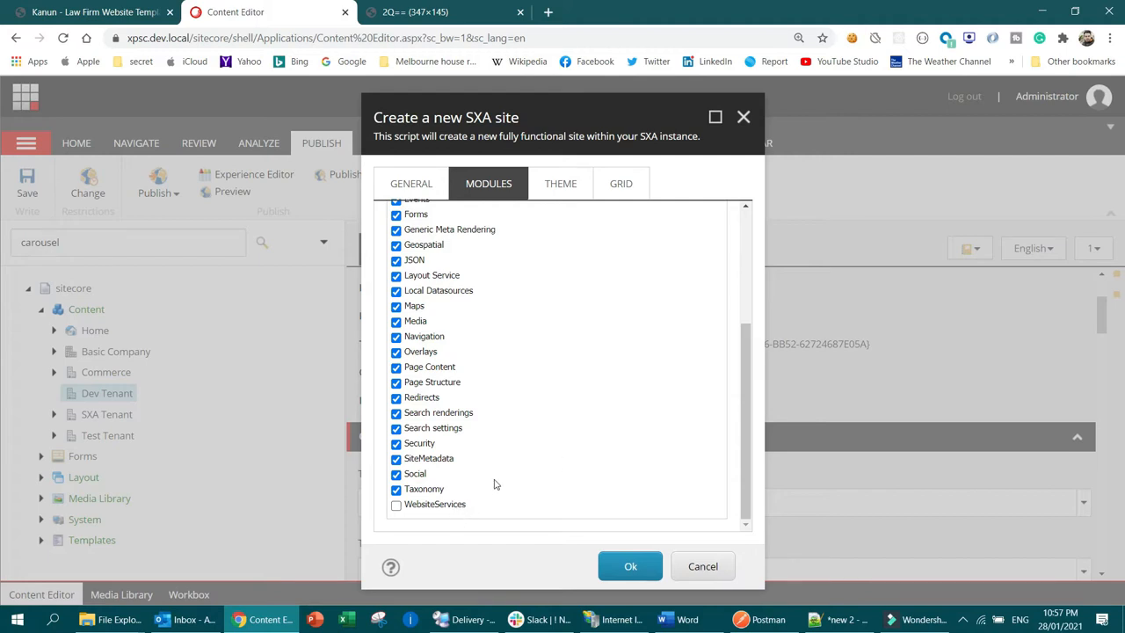
left_click(396, 507)
left_click(396, 507)
scroll(565, 410, "up", 3)
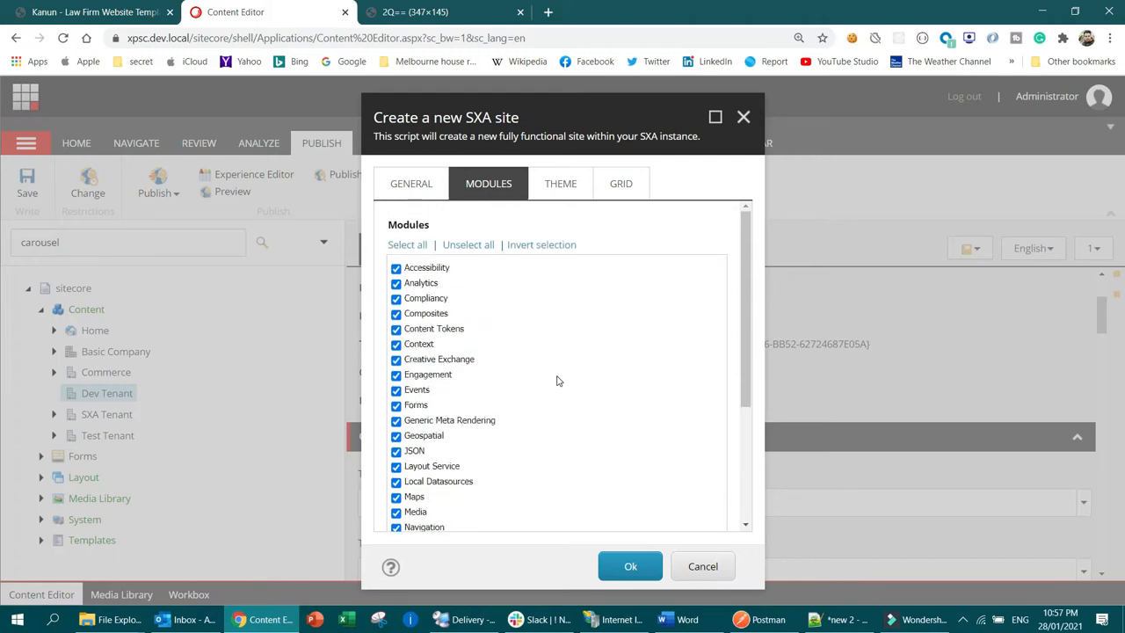
scroll(537, 383, "down", 3)
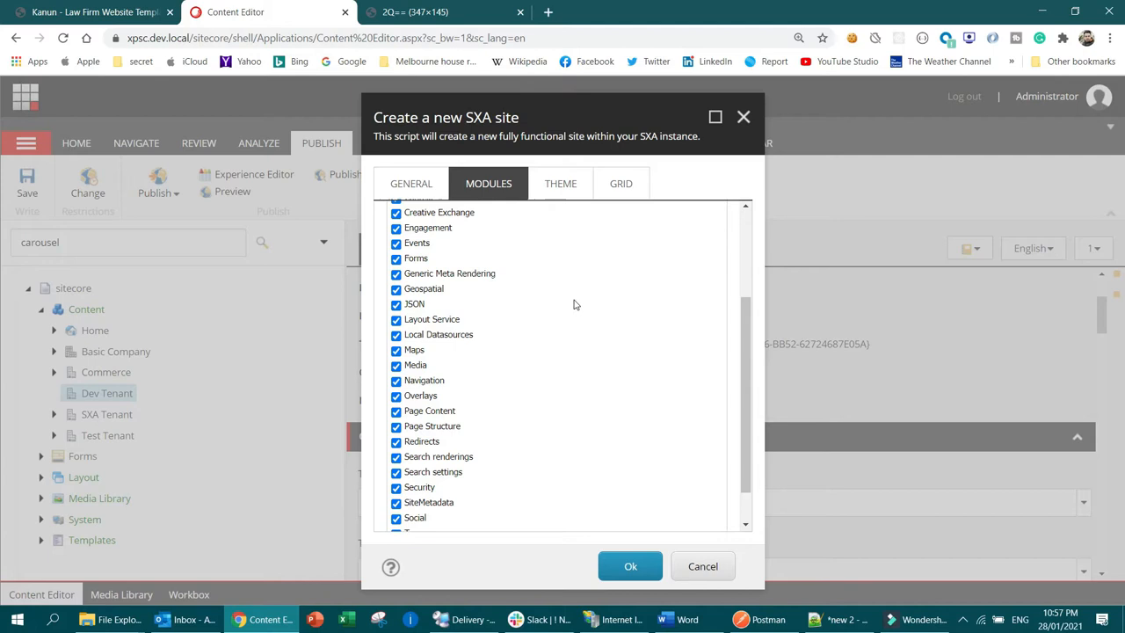
scroll(572, 305, "up", 5)
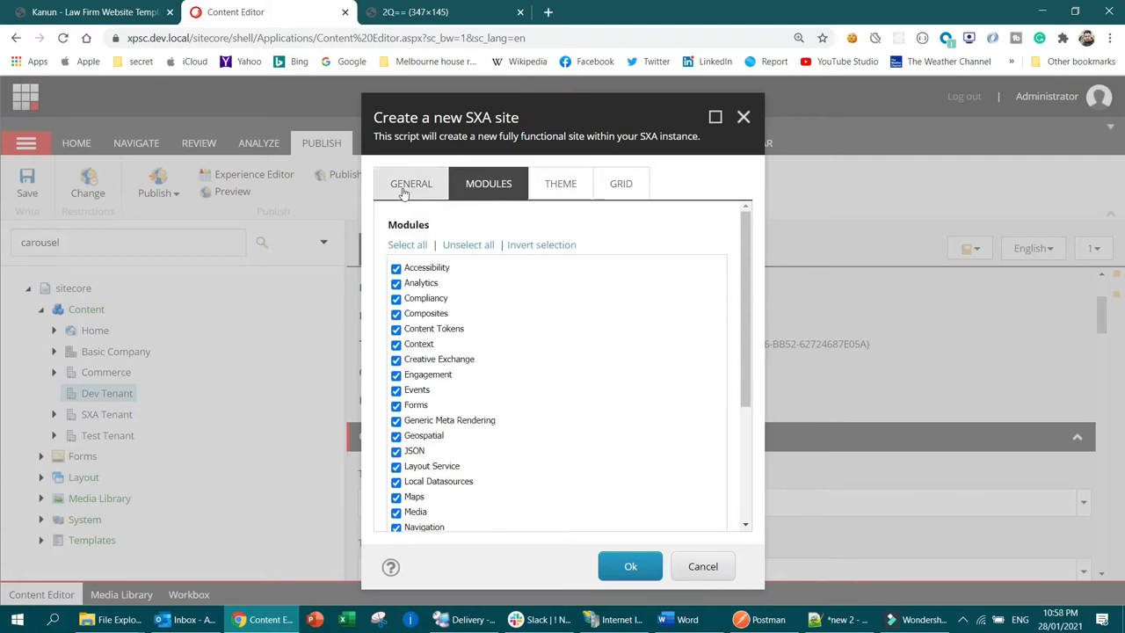
Step: Add the Wireframe theme to the themes the new site can use
left_click(559, 182)
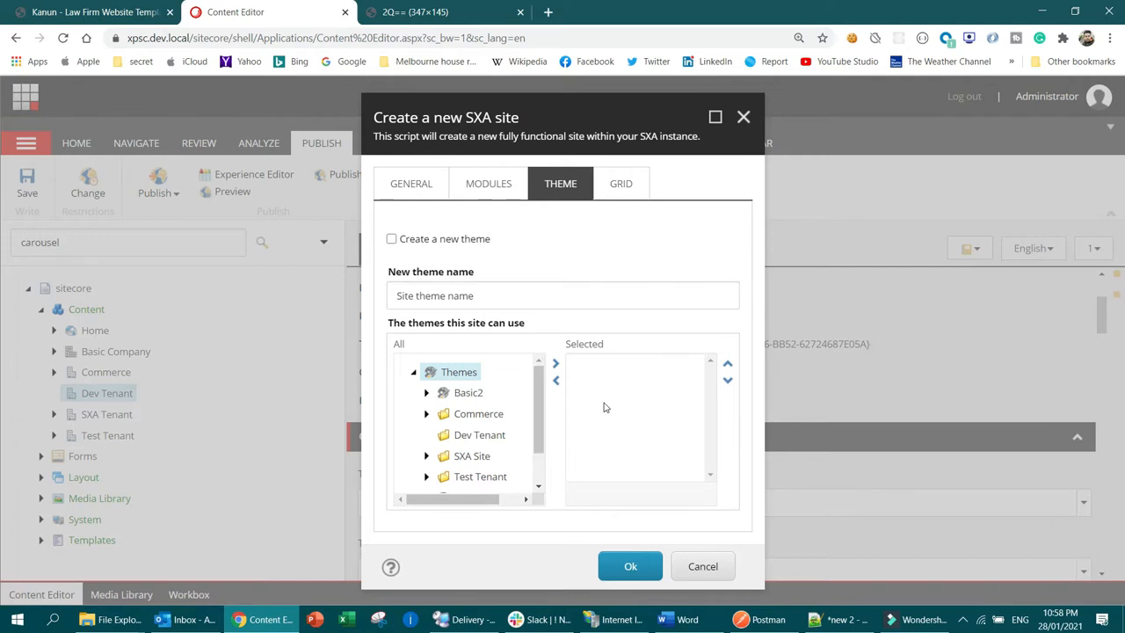
scroll(526, 422, "down", 2)
double_click(483, 453)
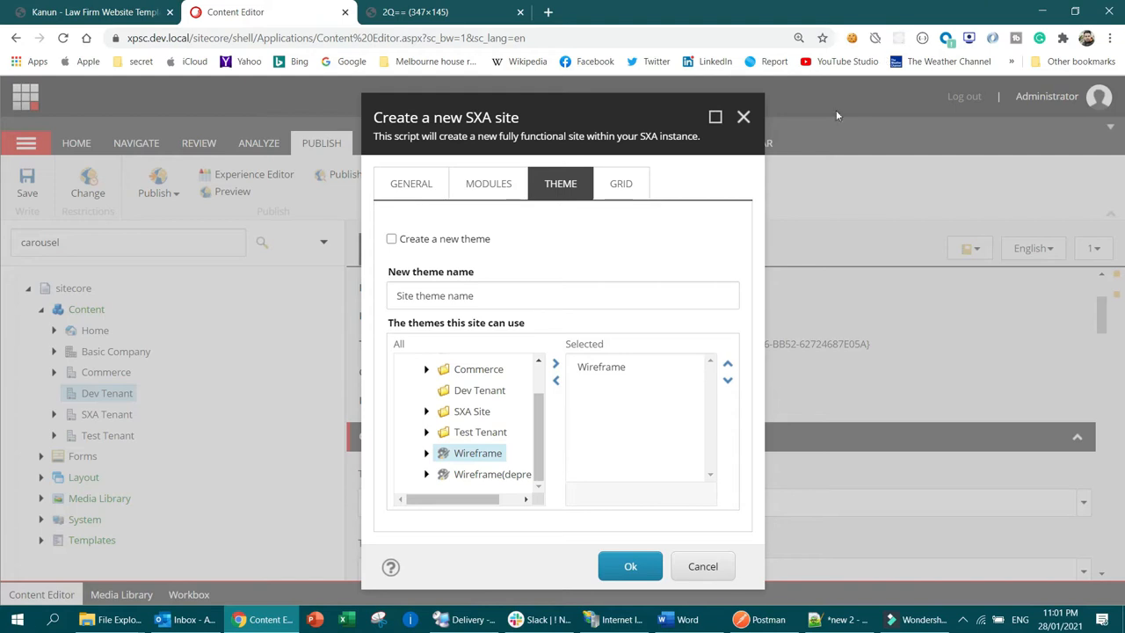
Step: Create the site with the Bootstrap 4 grid and open the Dev Website item under Dev Tenant
left_click(619, 184)
left_click(652, 248)
left_click(653, 248)
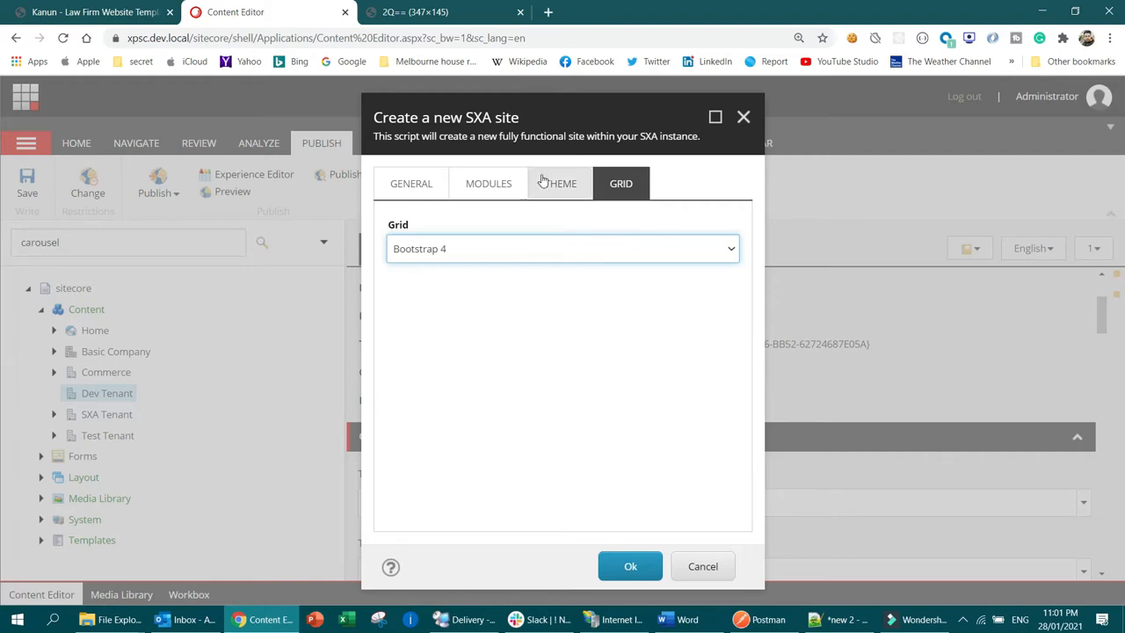
left_click(650, 567)
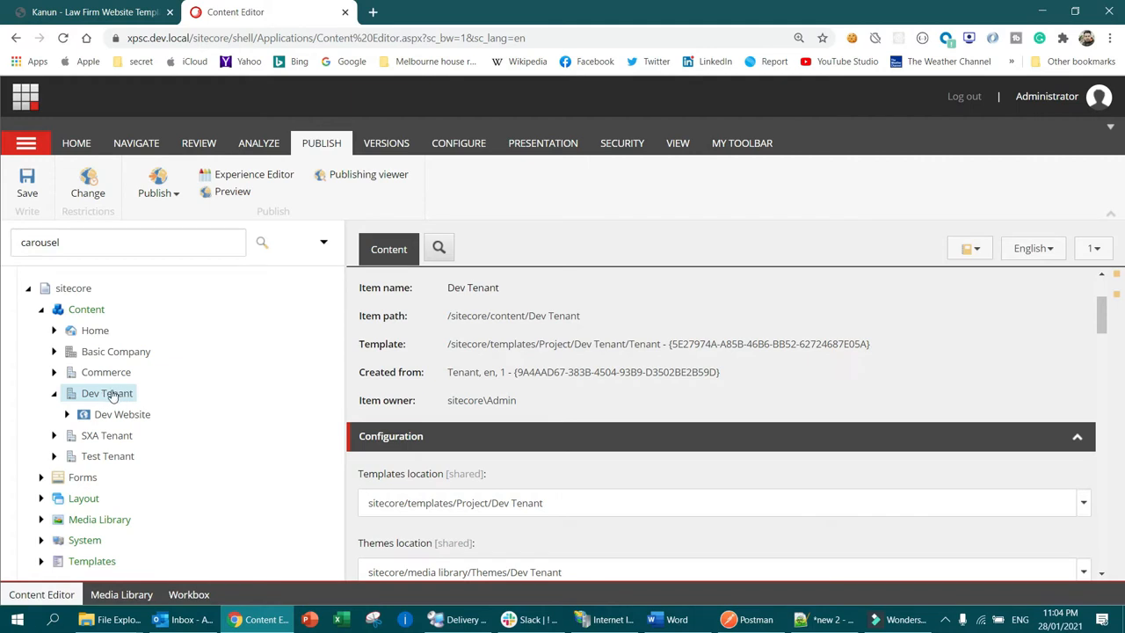
left_click(124, 419)
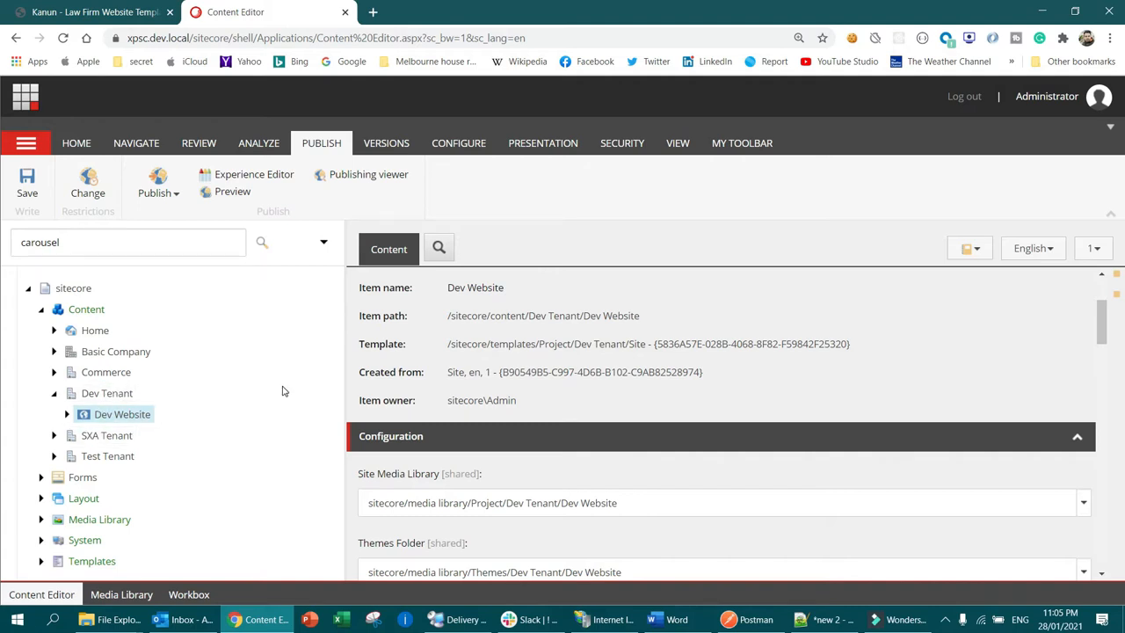
Step: Expand the Dev Website site with its Home and Media nodes and examine the items created under them
left_click(67, 414)
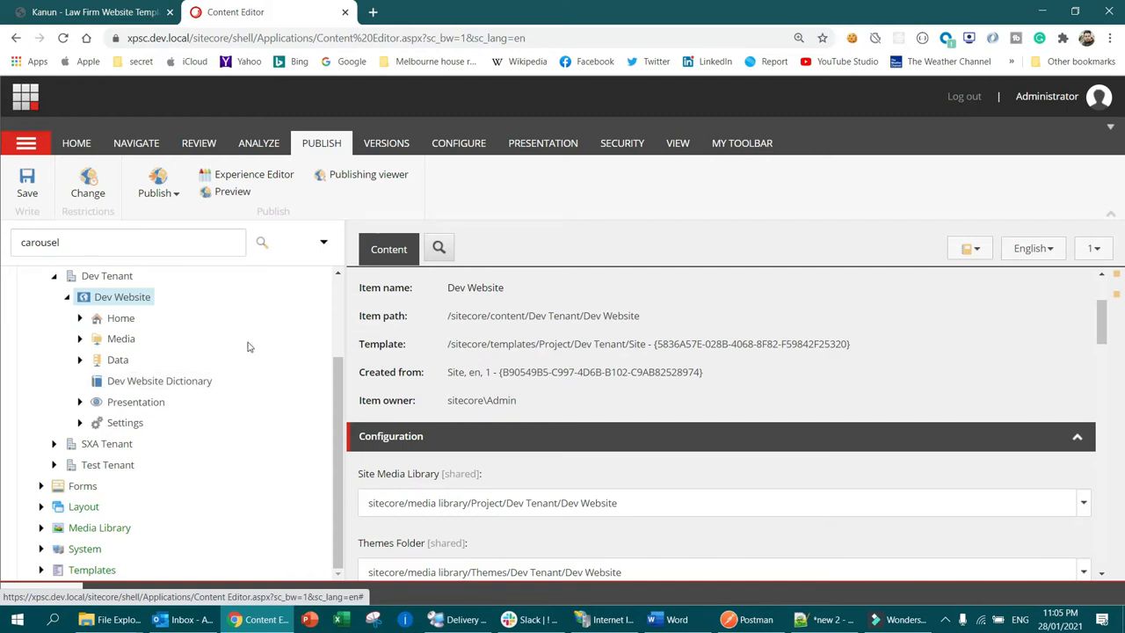
left_click(79, 320)
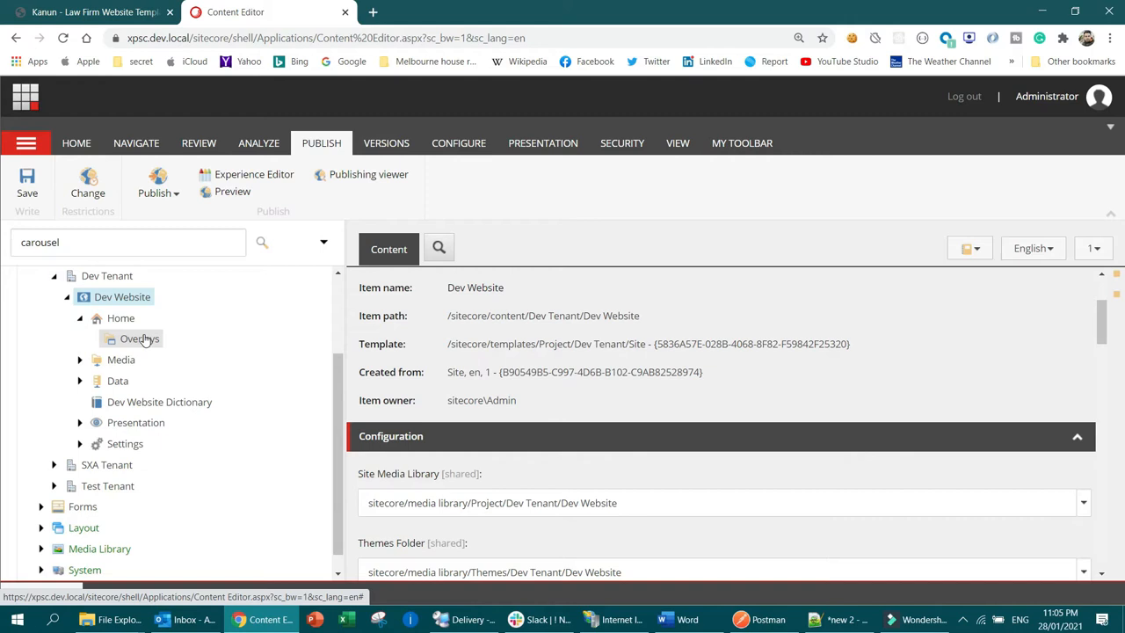
left_click(79, 359)
scroll(218, 361, "down", 1)
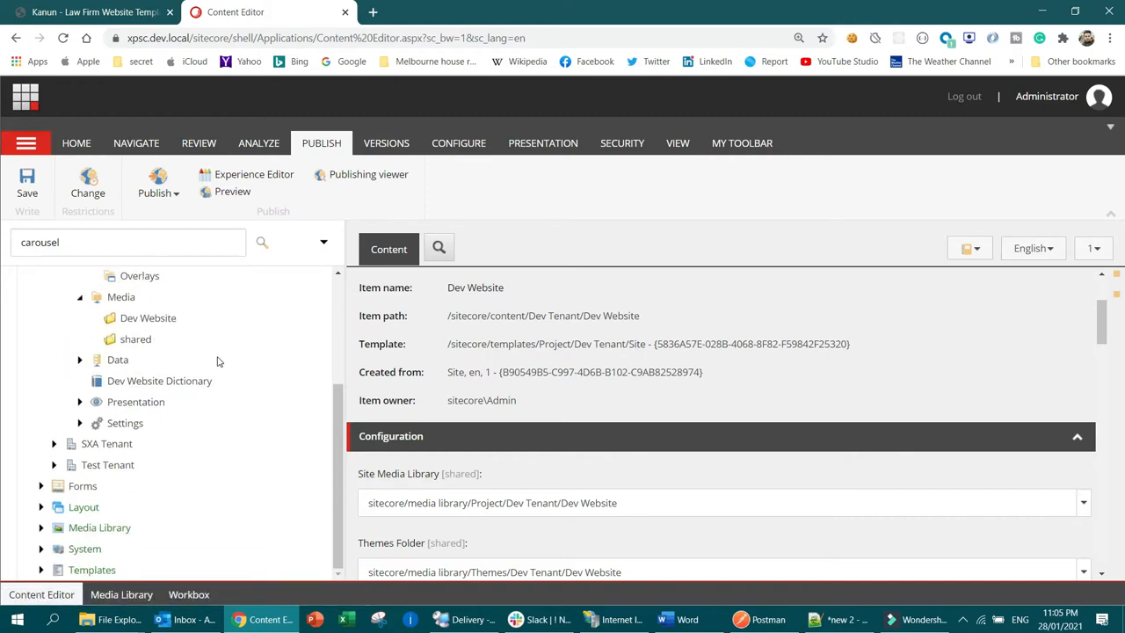
scroll(218, 361, "up", 3)
scroll(196, 409, "down", 1)
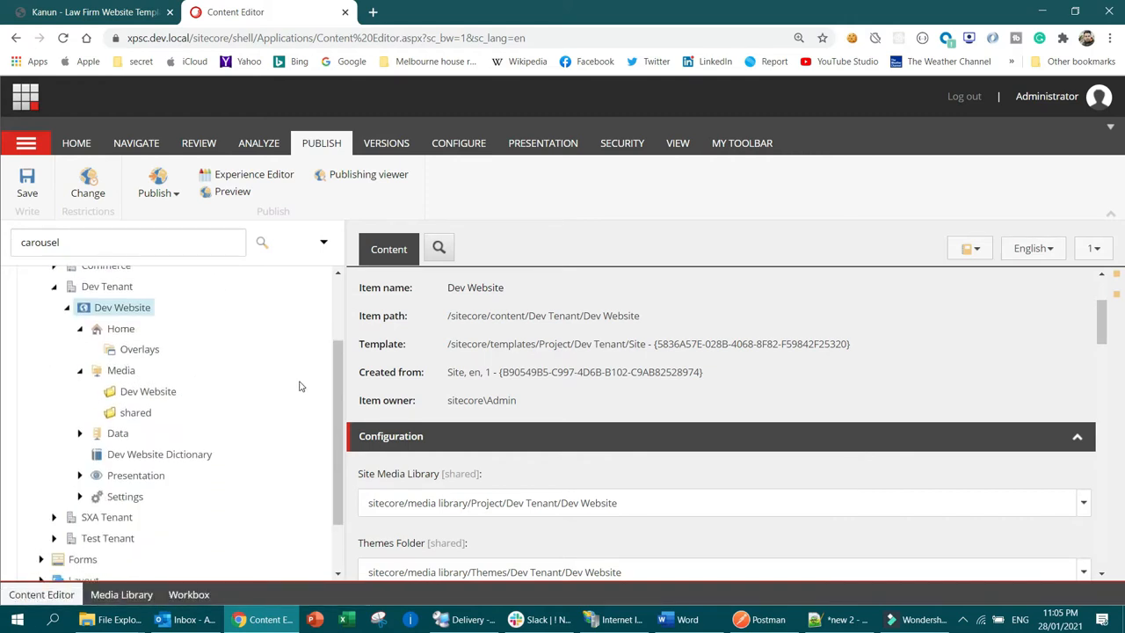
scroll(299, 387, "down", 2)
scroll(272, 421, "up", 3)
scroll(250, 435, "down", 3)
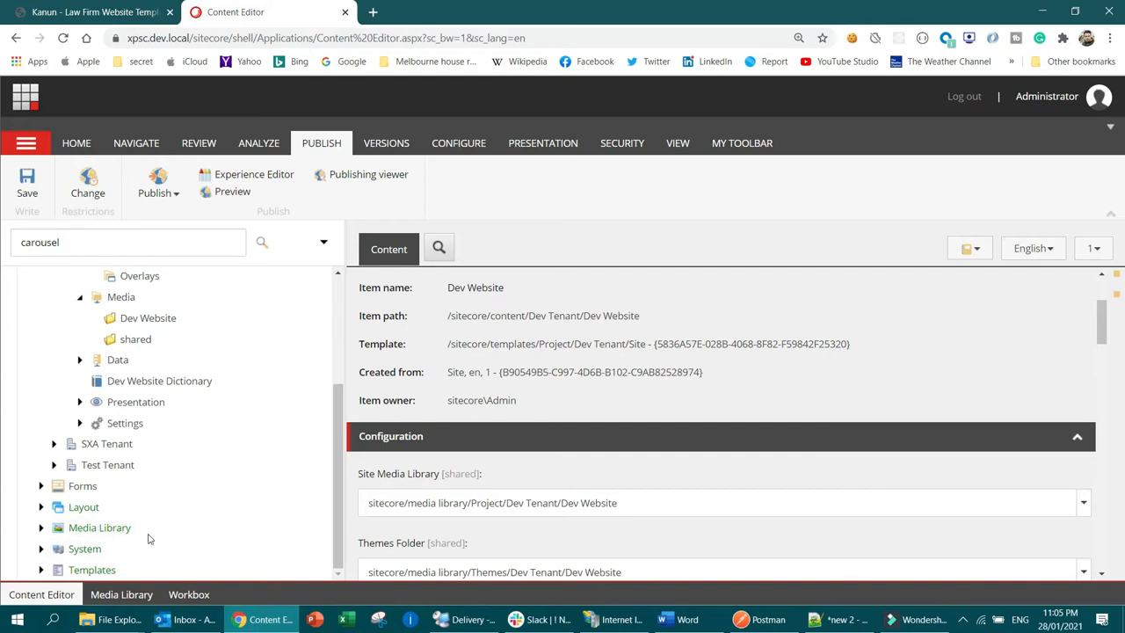
scroll(303, 391, "up", 2)
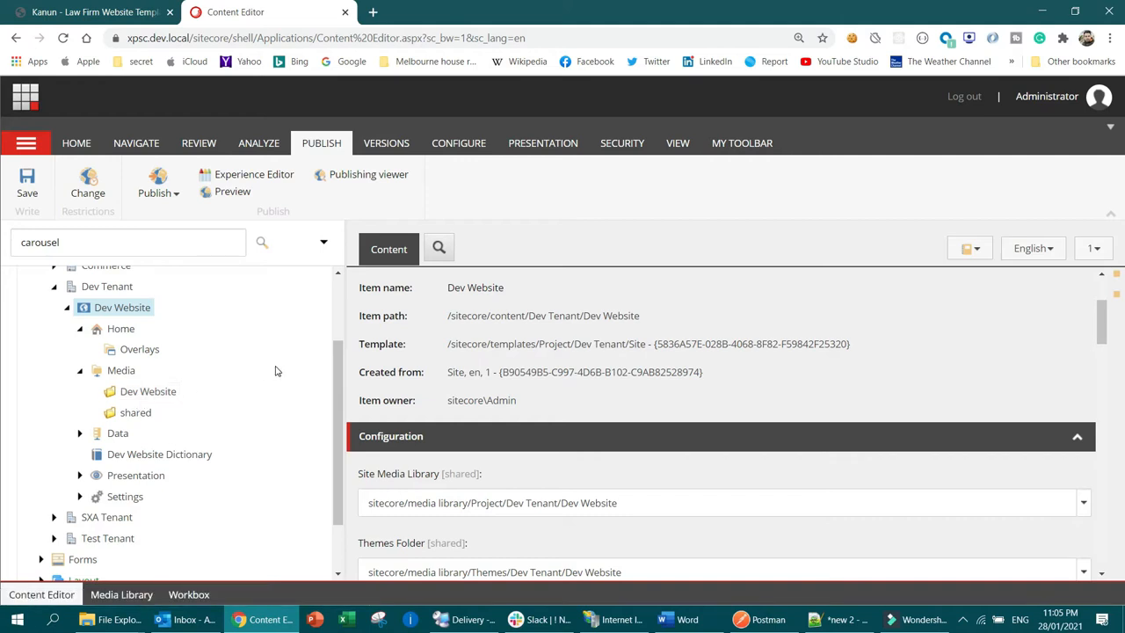
scroll(175, 413, "down", 2)
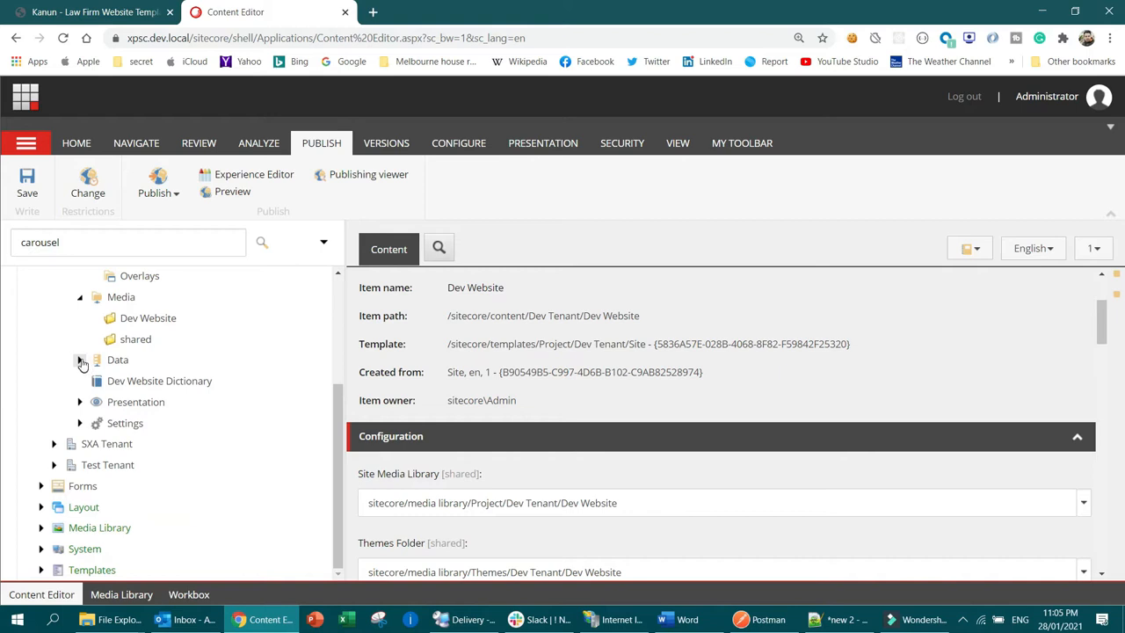
Step: Check the component folders under the site's Data node and examine the items under its Presentation node
left_click(80, 361)
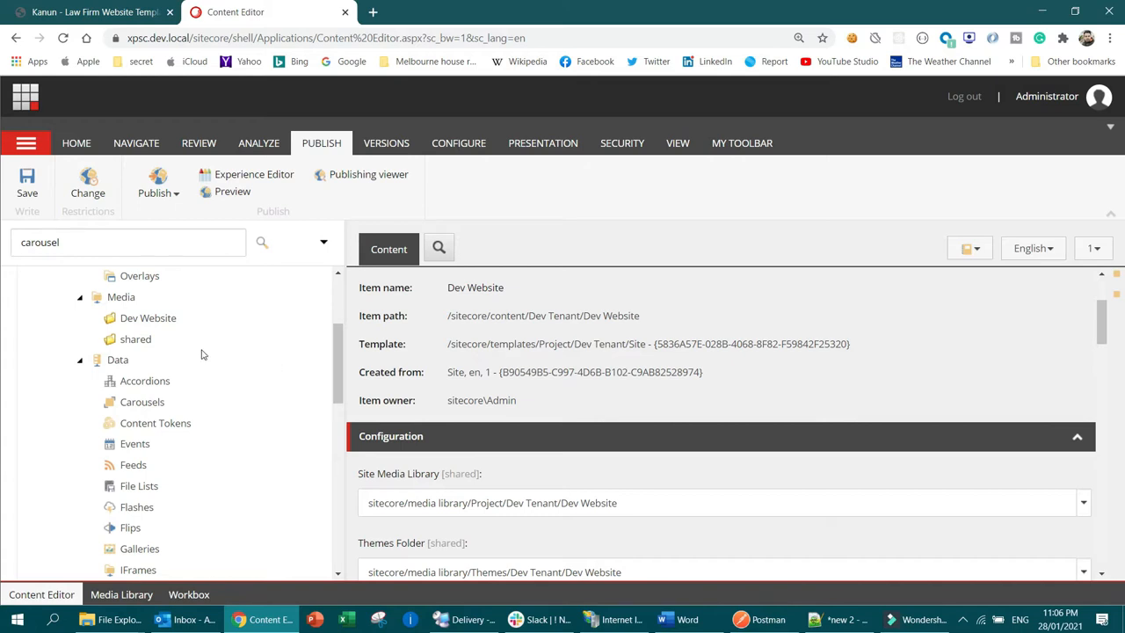
left_click(80, 359)
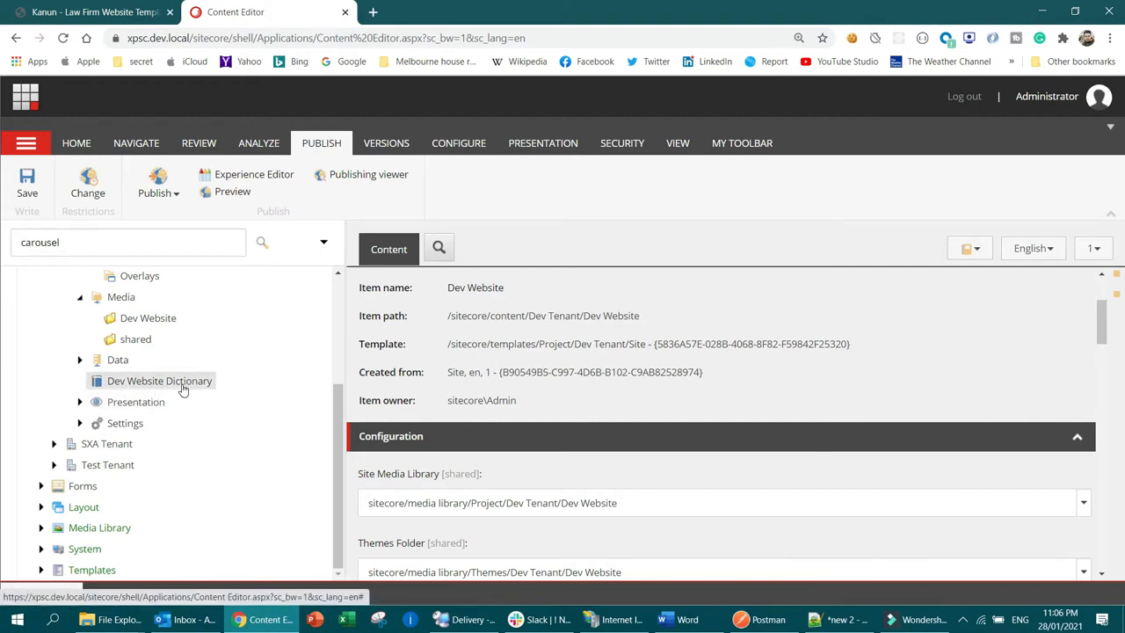
left_click(80, 402)
scroll(252, 388, "down", 3)
scroll(251, 388, "up", 2)
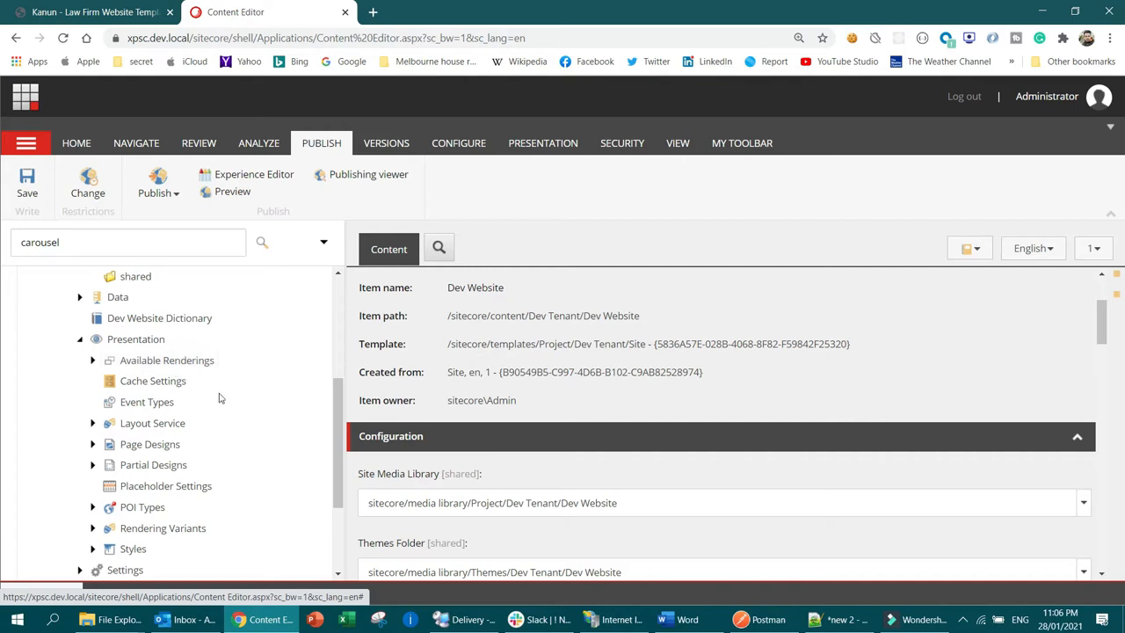
scroll(220, 425, "down", 1)
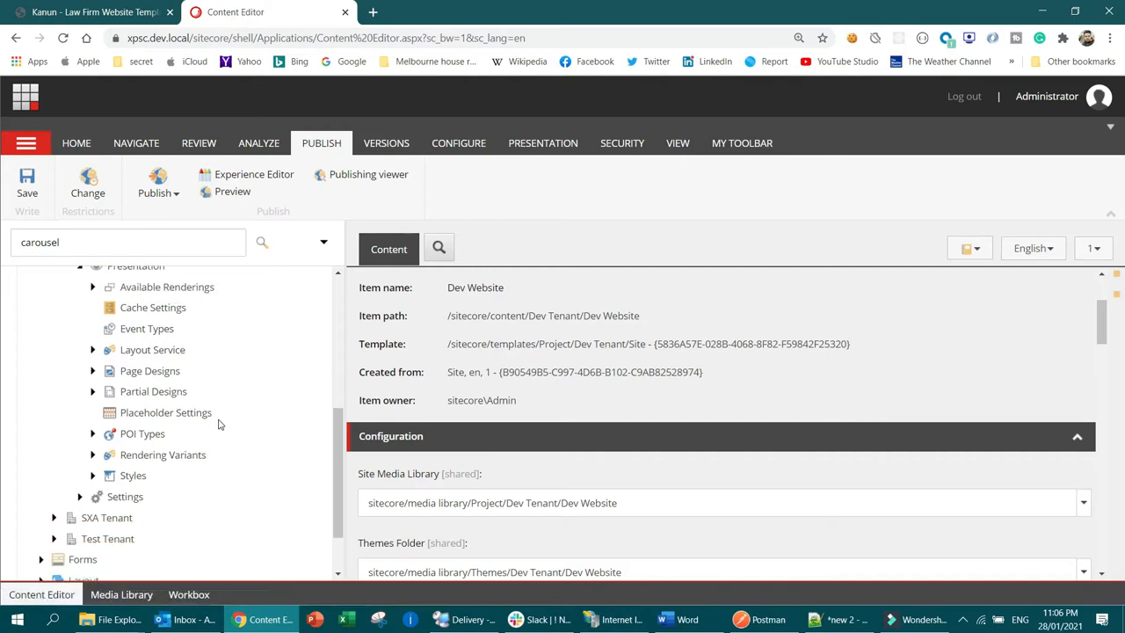
Step: Open the Page Designs and Partial Designs folders under Presentation to see which item types each one offers
left_click(141, 378)
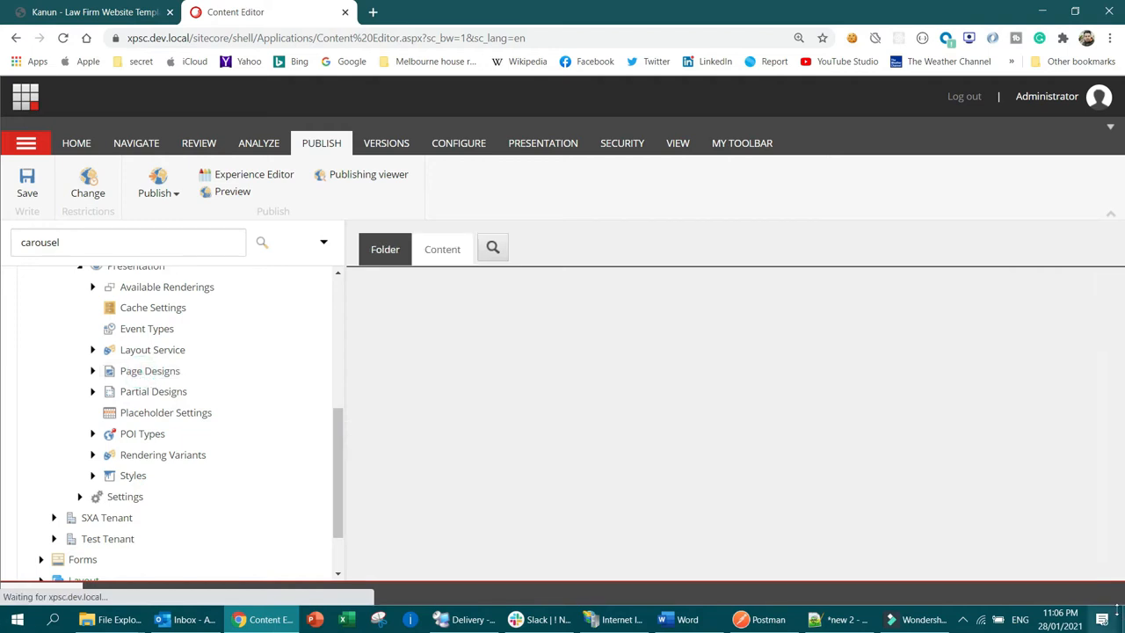
left_click(171, 391)
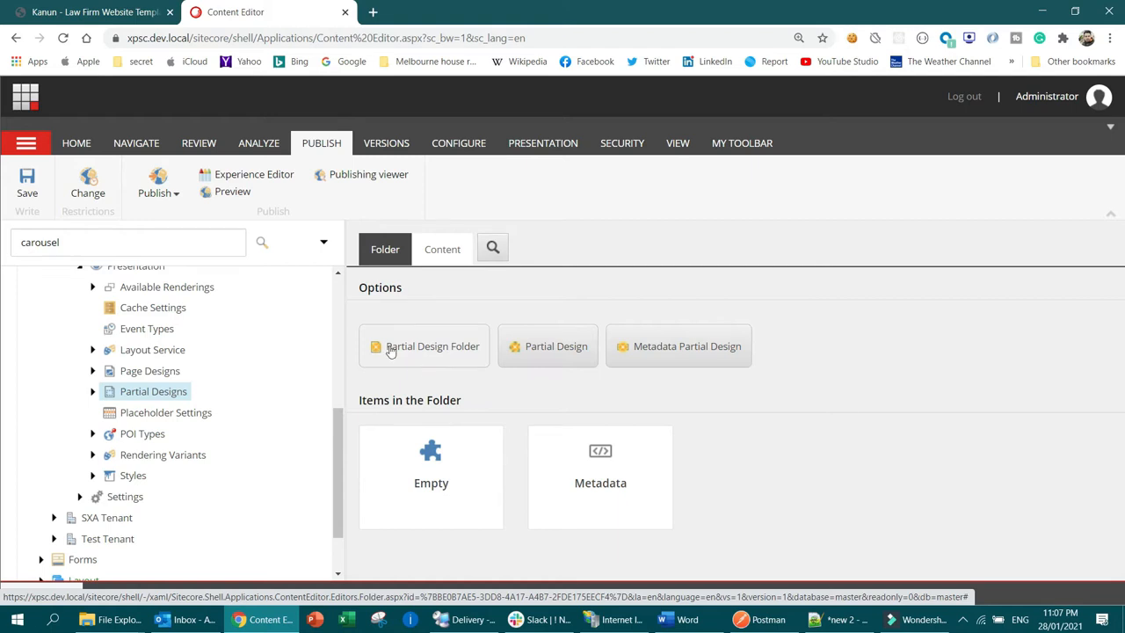
left_click(142, 370)
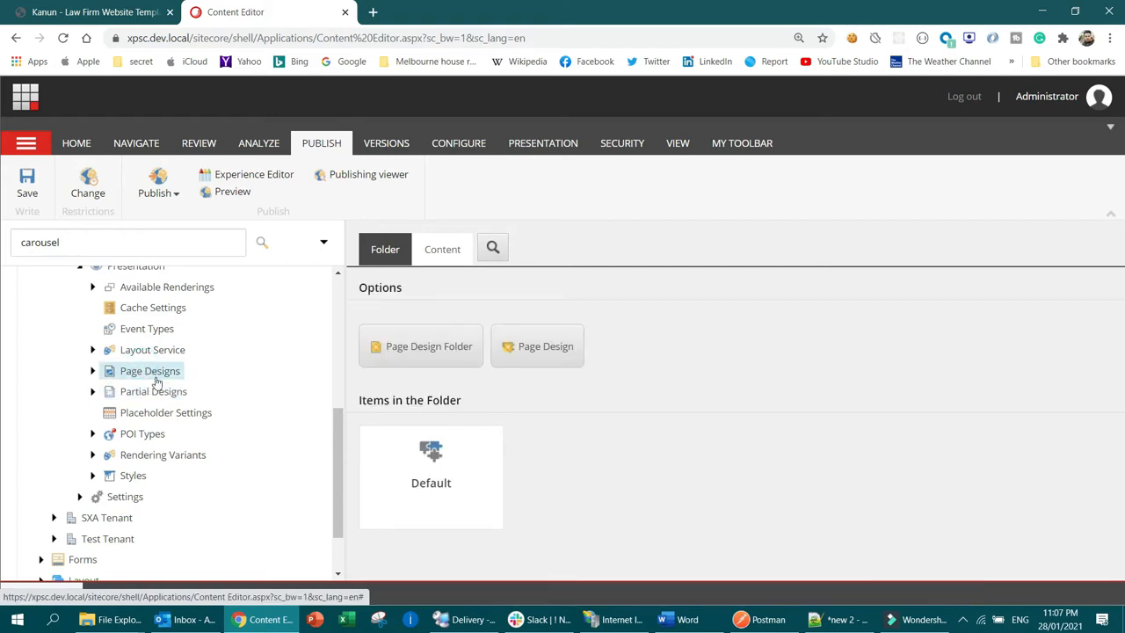
Step: Look through the list of Rendering Variants under Presentation and collapse it again
scroll(159, 387, "down", 2)
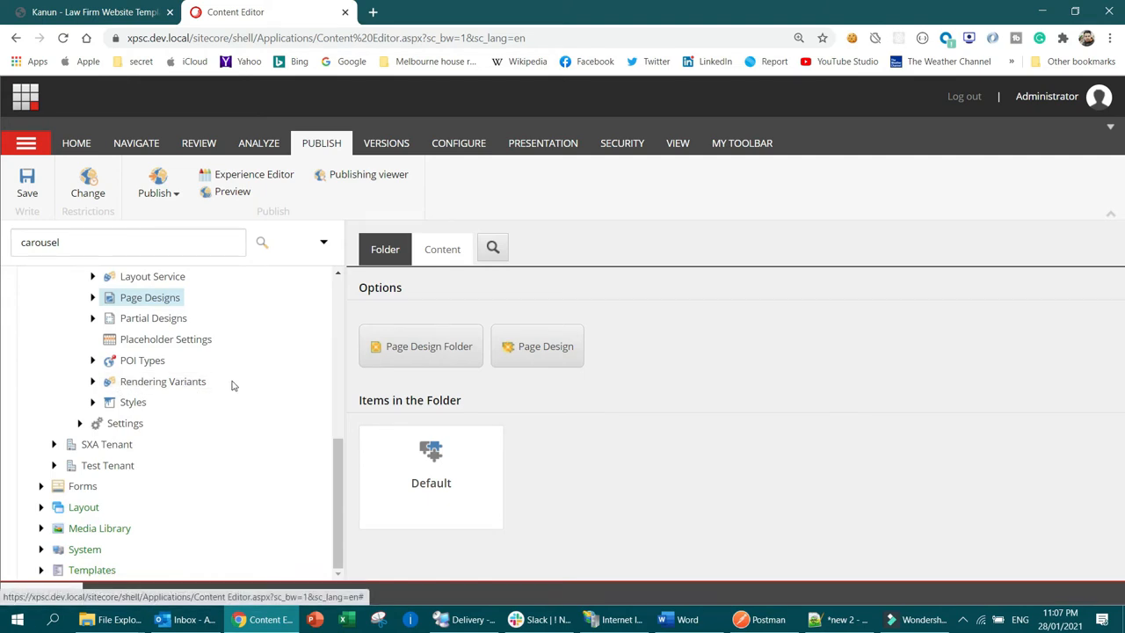
left_click(93, 382)
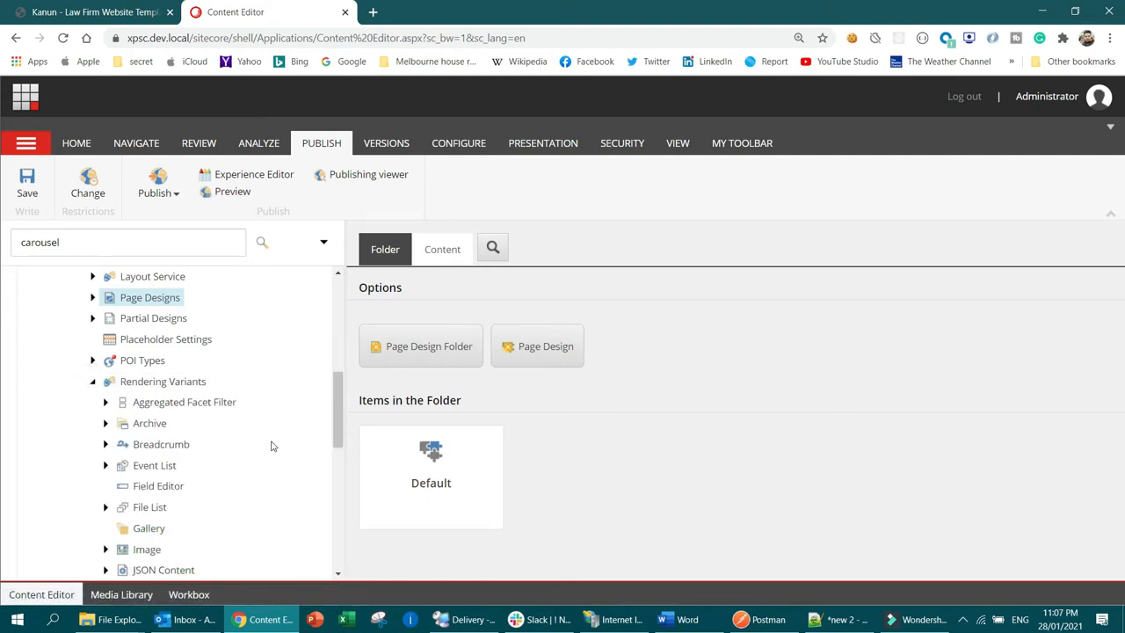
scroll(268, 445, "down", 2)
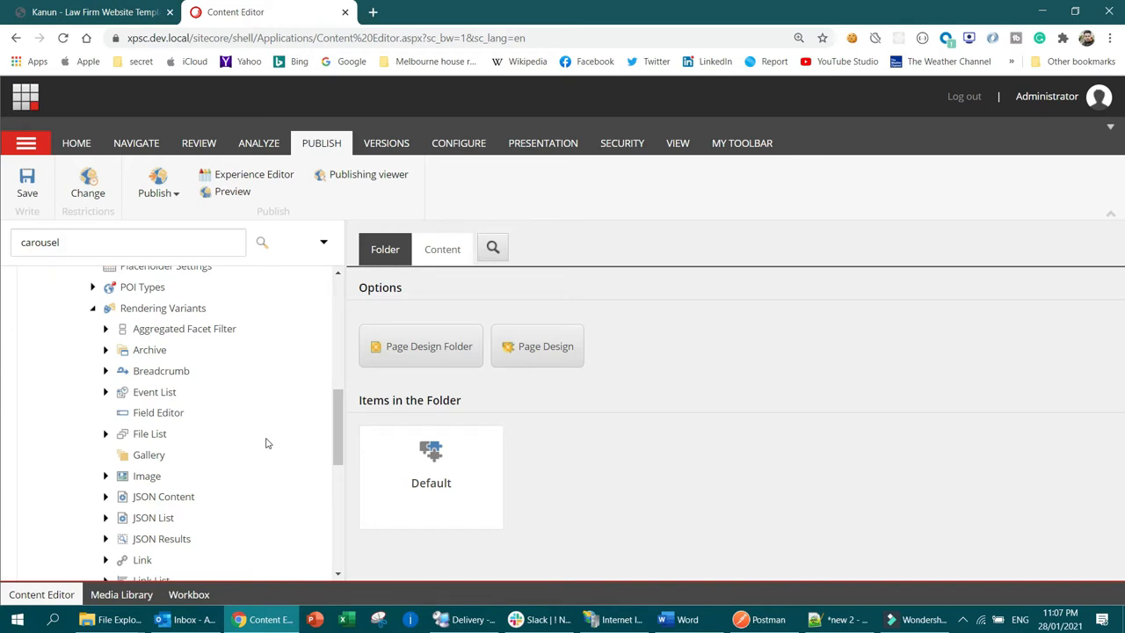
left_click(93, 307)
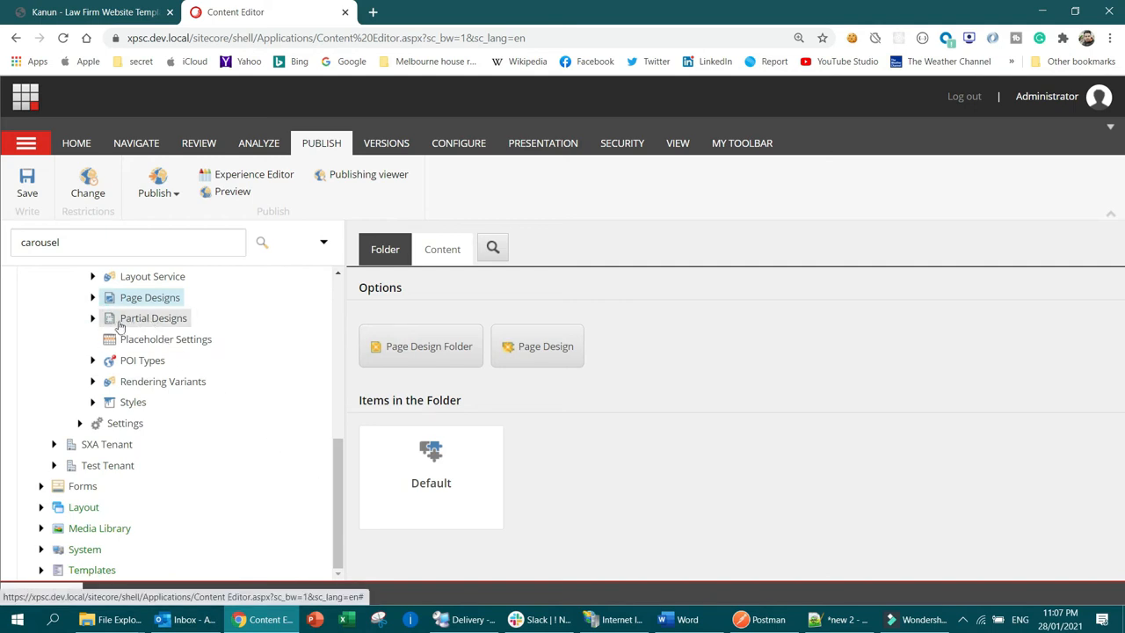
Step: Check the existing partial designs under the Partial Designs folder and collapse the folder again
left_click(93, 319)
scroll(191, 371, "up", 1)
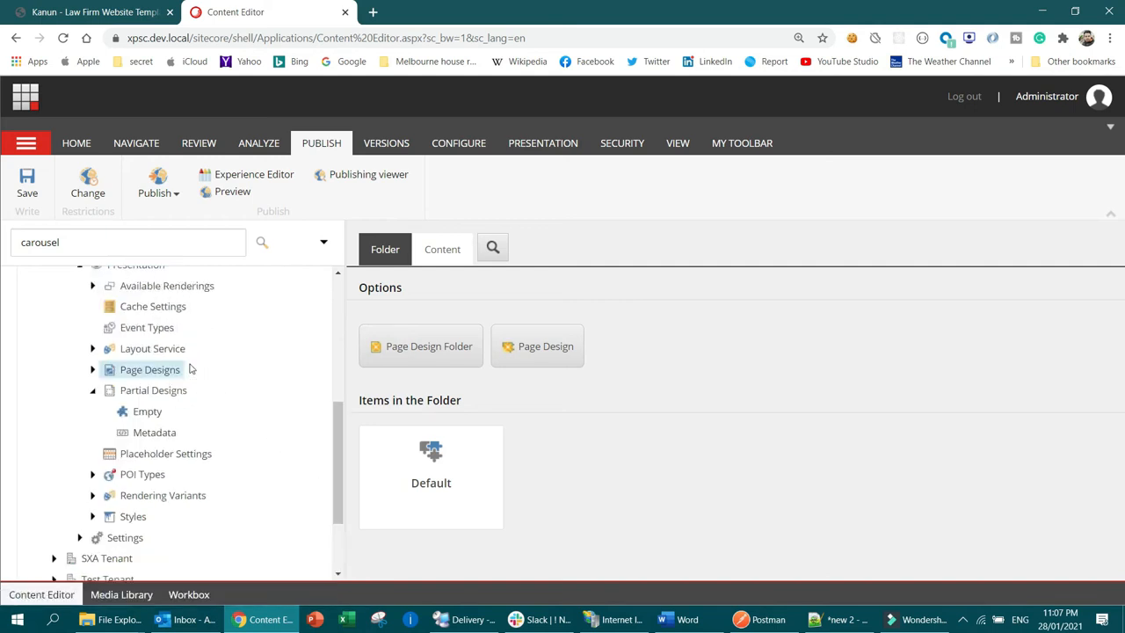
scroll(191, 371, "up", 1)
left_click(92, 422)
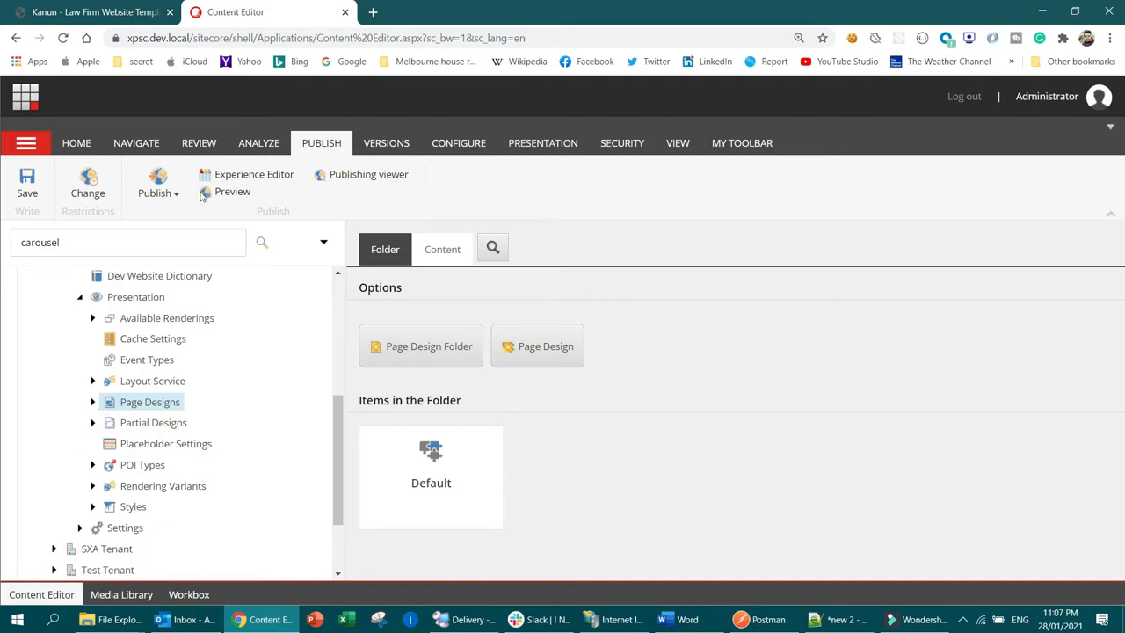
Step: Switch to the Kanun template page and examine its header contact details, newsletter block and footer
left_click(101, 7)
scroll(602, 388, "up", 3)
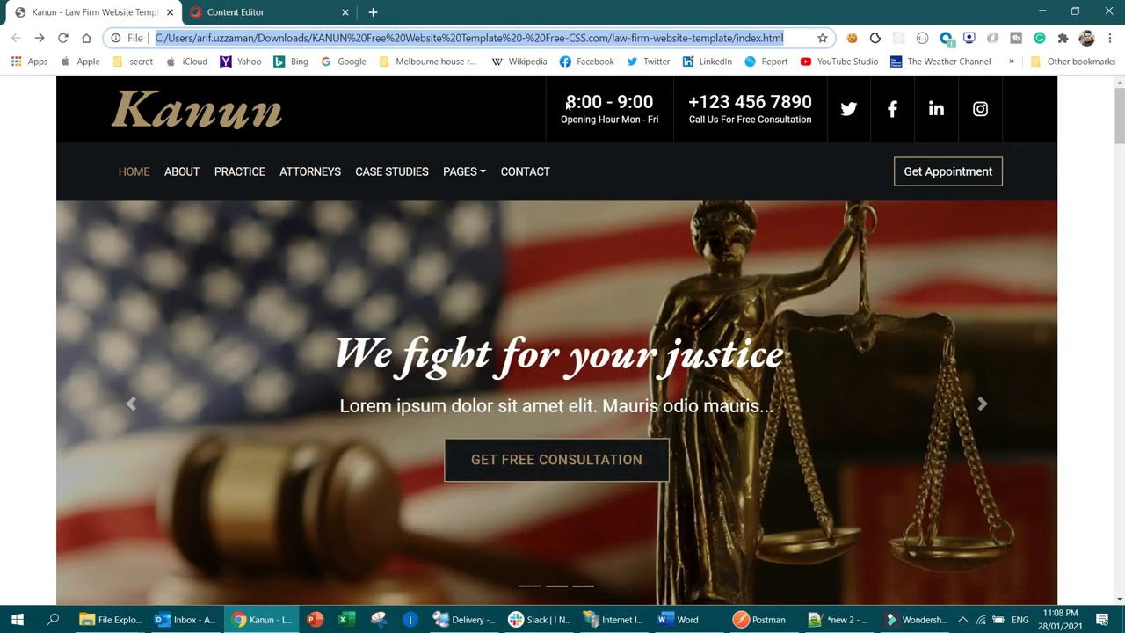
triple_click(568, 104)
triple_click(691, 102)
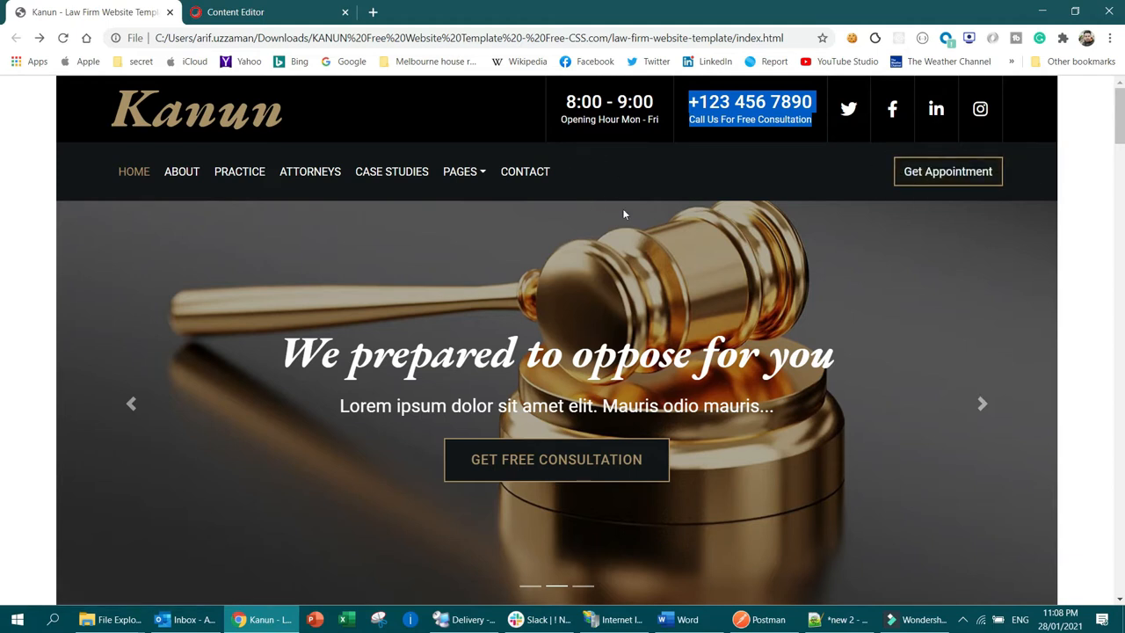
scroll(712, 252, "down", 5)
scroll(713, 252, "down", 20)
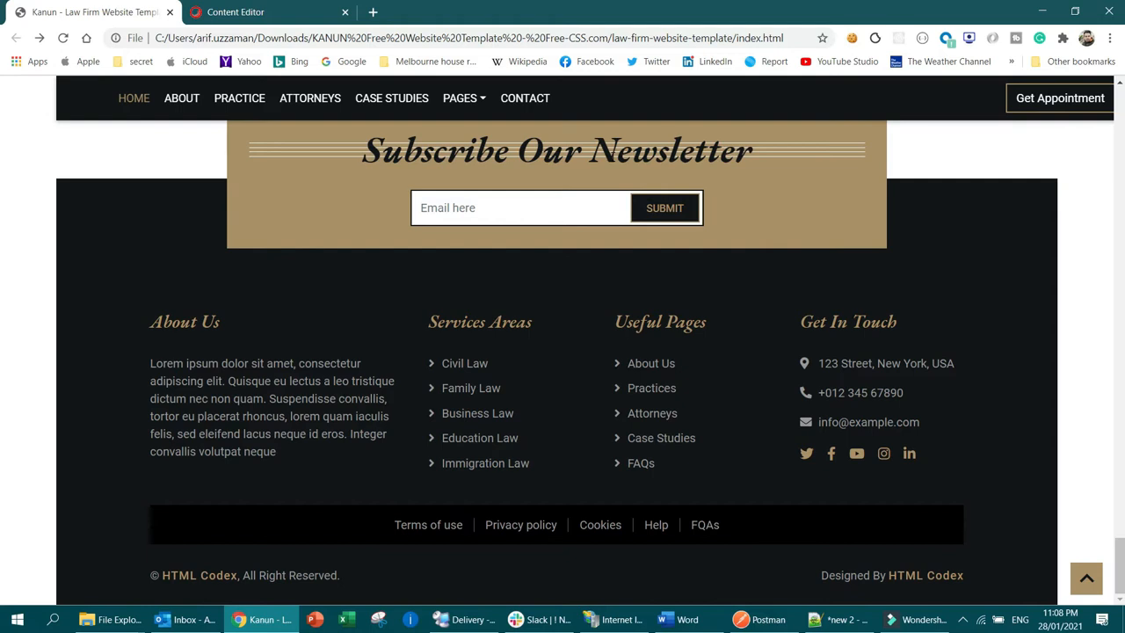
scroll(628, 257, "up", 3)
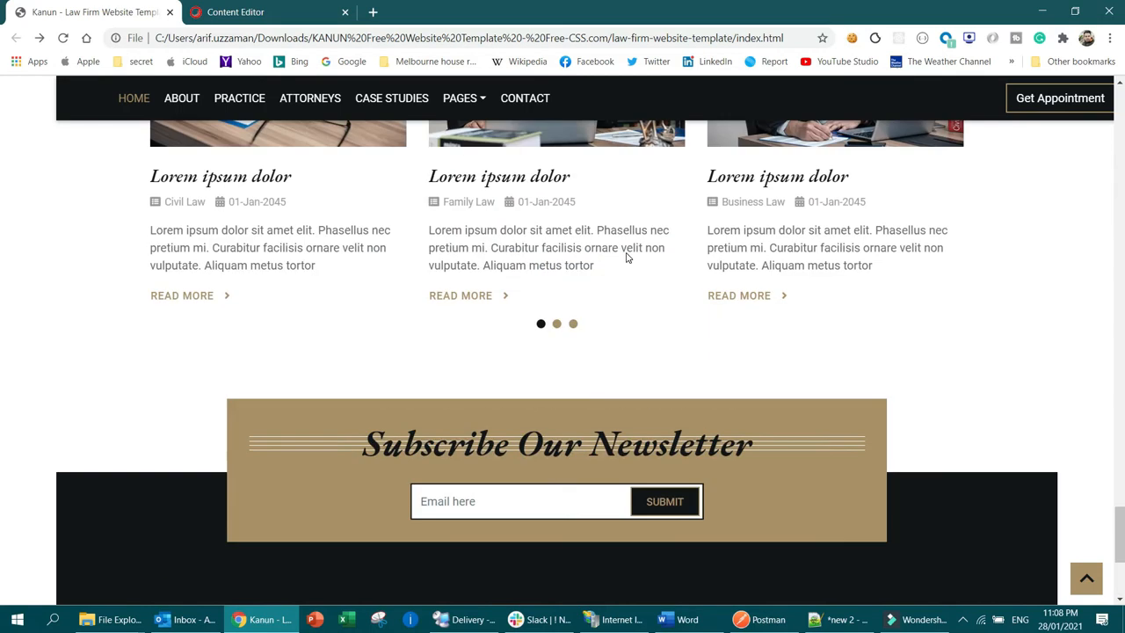
Step: Open the template's About and Practice pages and examine which layout parts they share with the home page
left_click(183, 100)
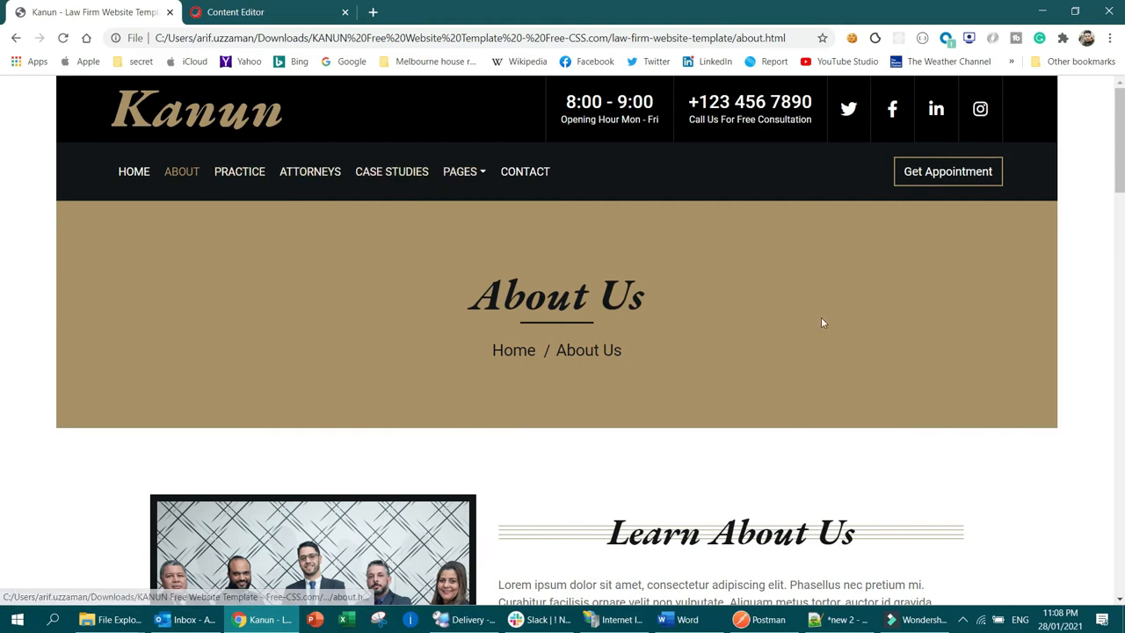
scroll(818, 352, "down", 15)
scroll(817, 357, "down", 5)
scroll(554, 237, "up", 10)
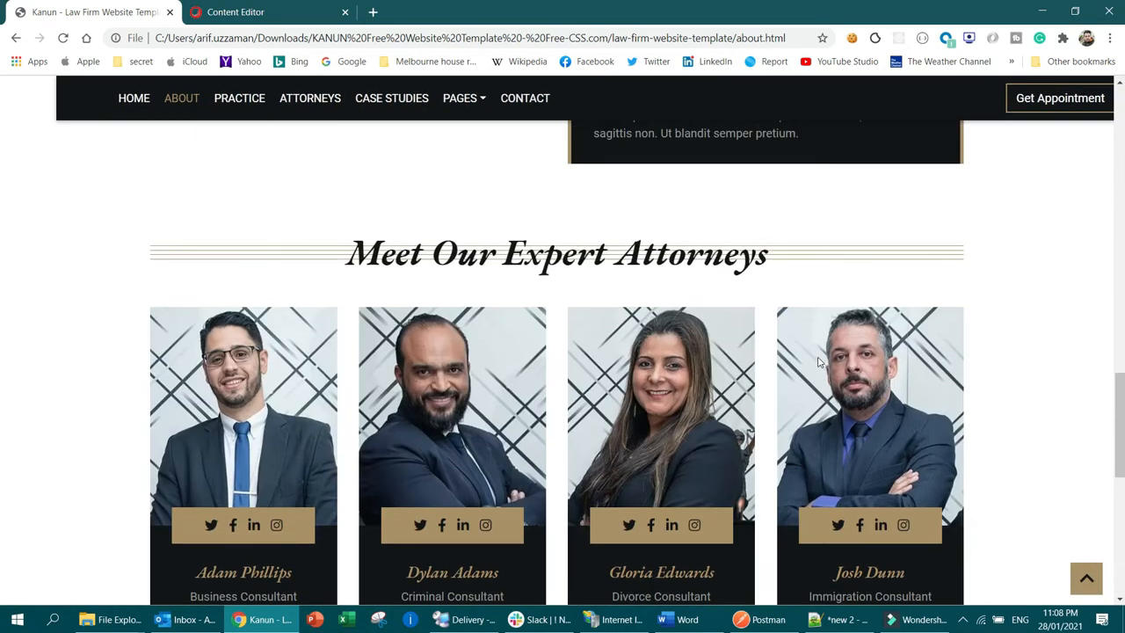
left_click(255, 99)
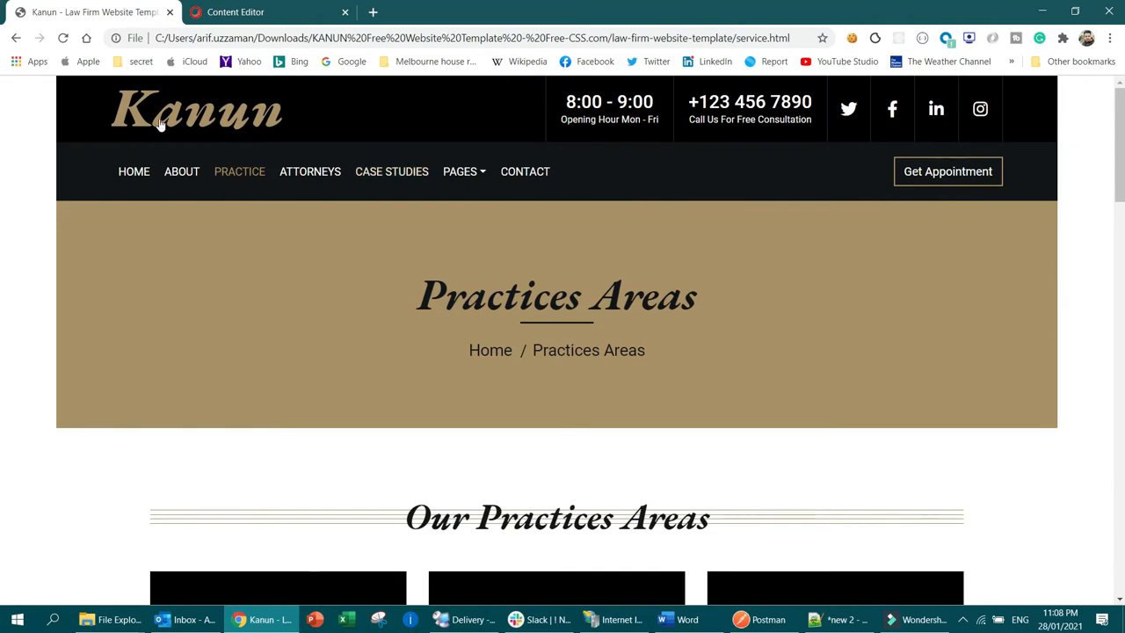
scroll(812, 343, "down", 15)
scroll(805, 338, "up", 15)
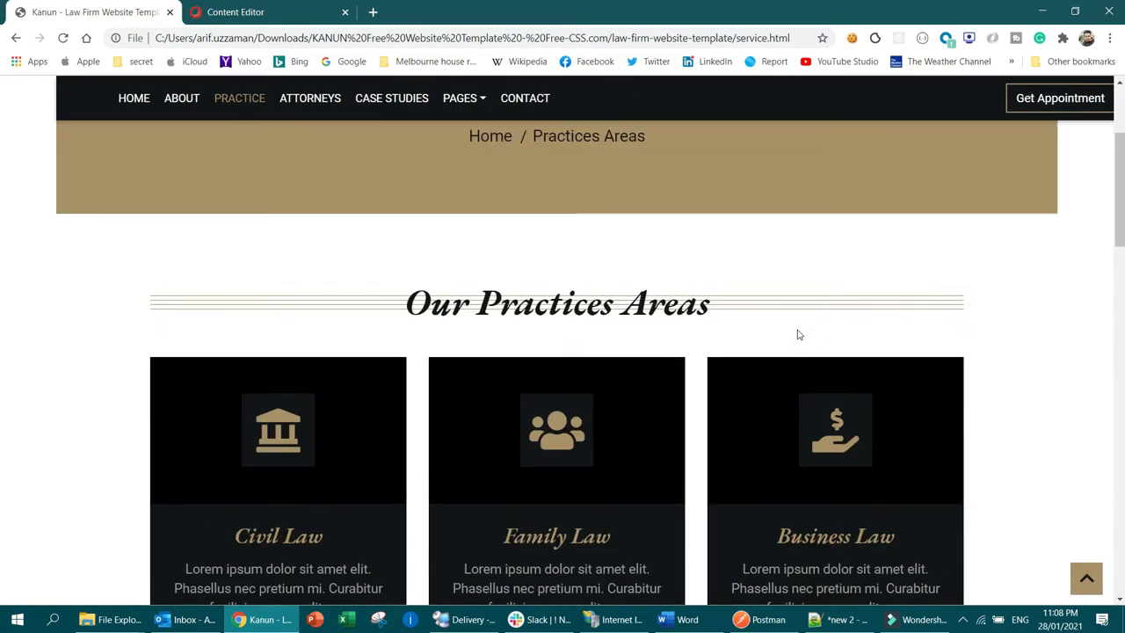
Step: Return to the template's Home page and examine its sections from the header and carousel through to the blog
left_click(121, 170)
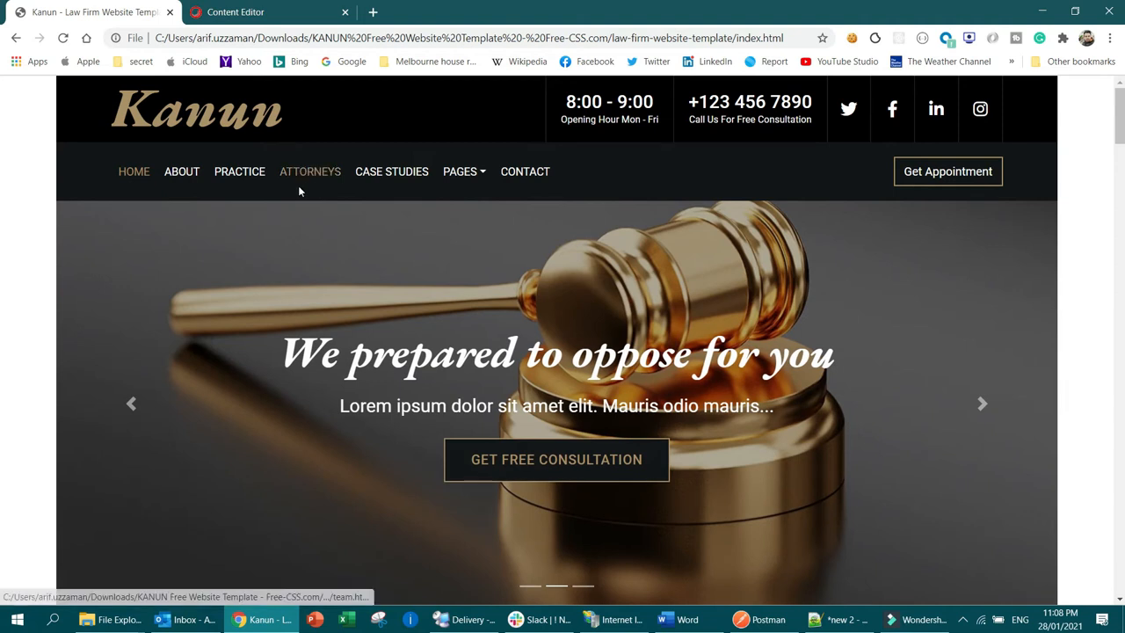
scroll(417, 147, "down", 1)
scroll(959, 332, "up", 1)
scroll(571, 369, "down", 4)
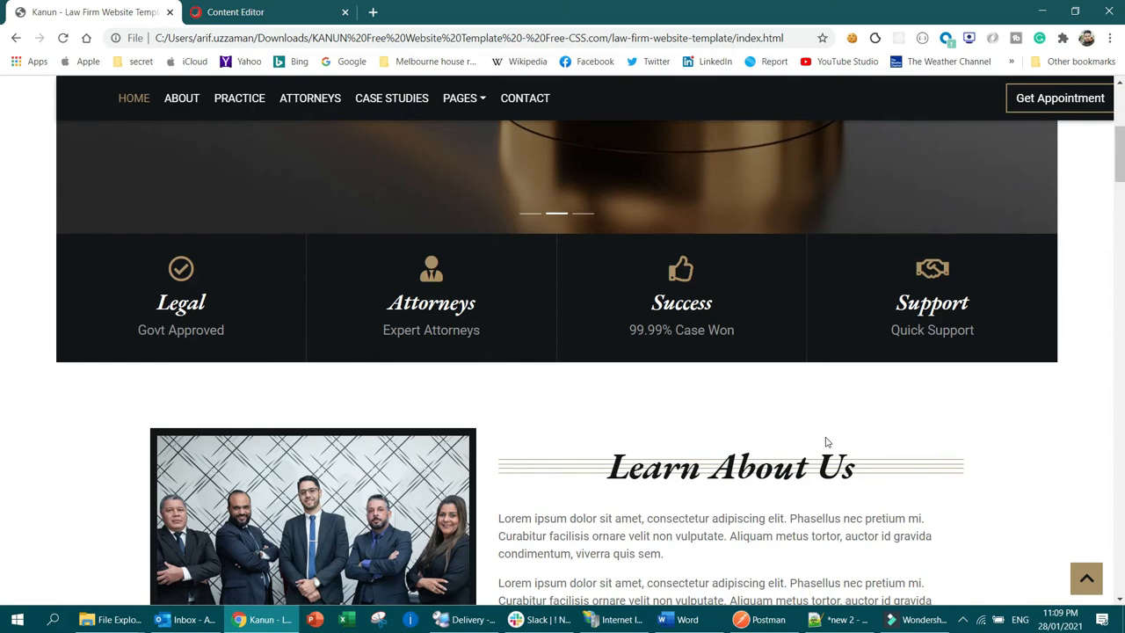
scroll(538, 413, "up", 4)
scroll(221, 230, "up", 1)
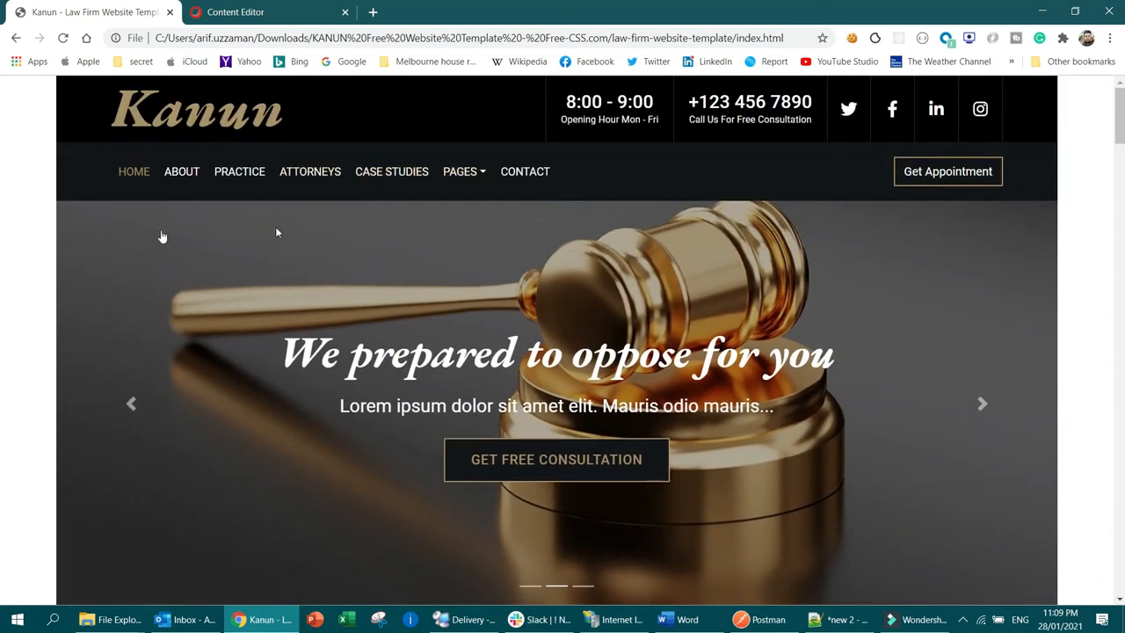
scroll(813, 326, "down", 8)
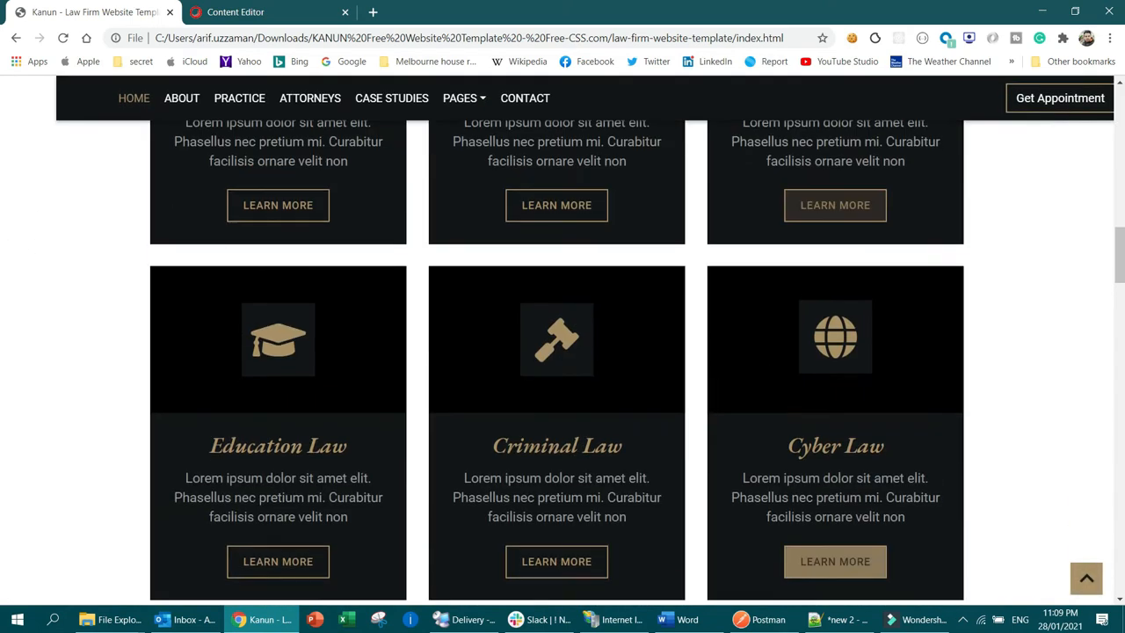
scroll(743, 431, "down", 12)
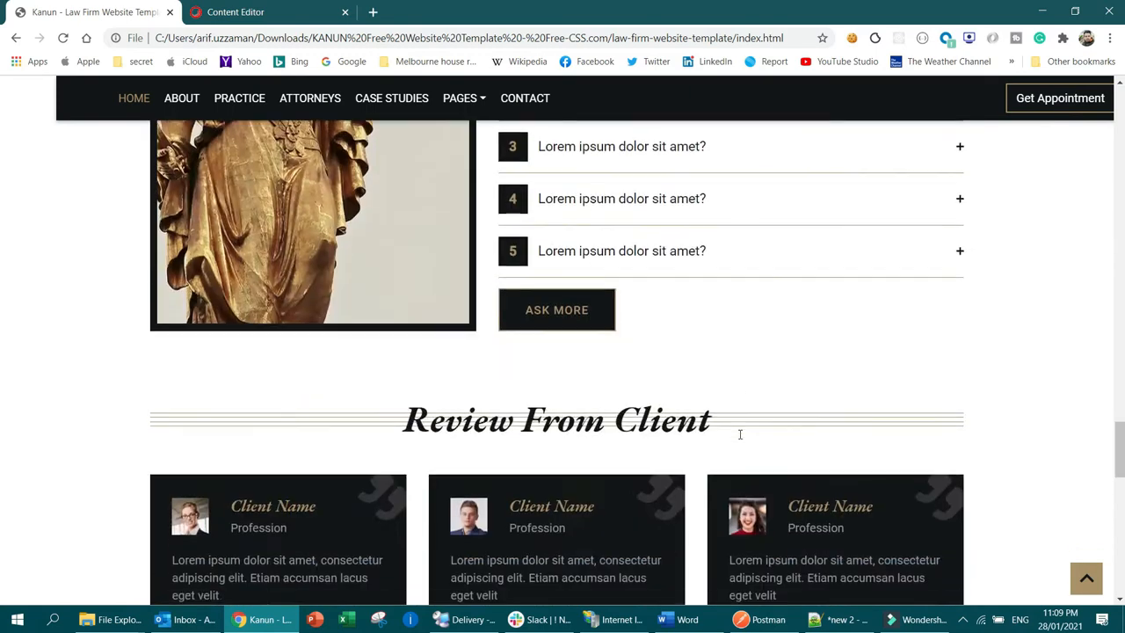
scroll(740, 447, "down", 1)
scroll(715, 431, "up", 6)
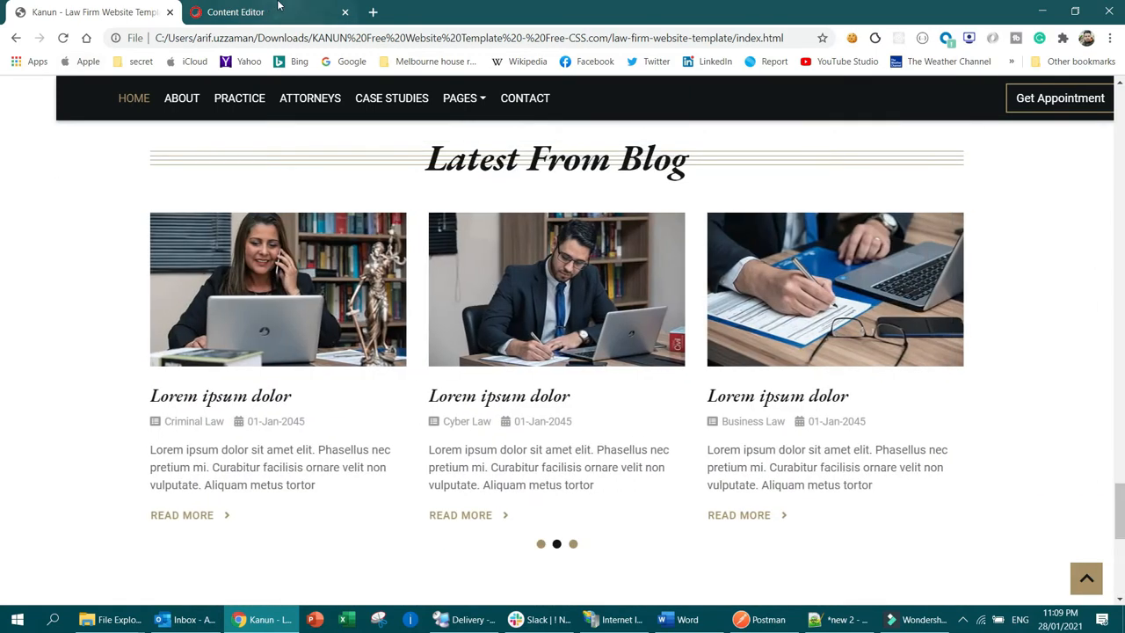
Step: Return to the Content Editor and create a partial design folder named Common under Partial Designs
left_click(276, 9)
scroll(230, 414, "down", 1)
left_click(92, 349)
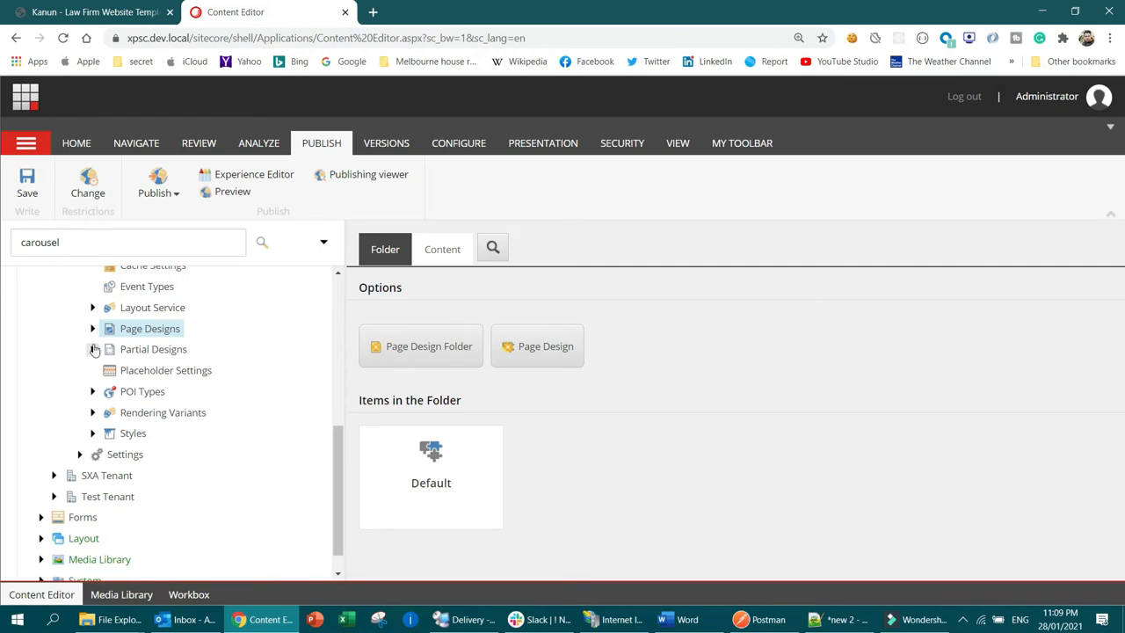
left_click(175, 357)
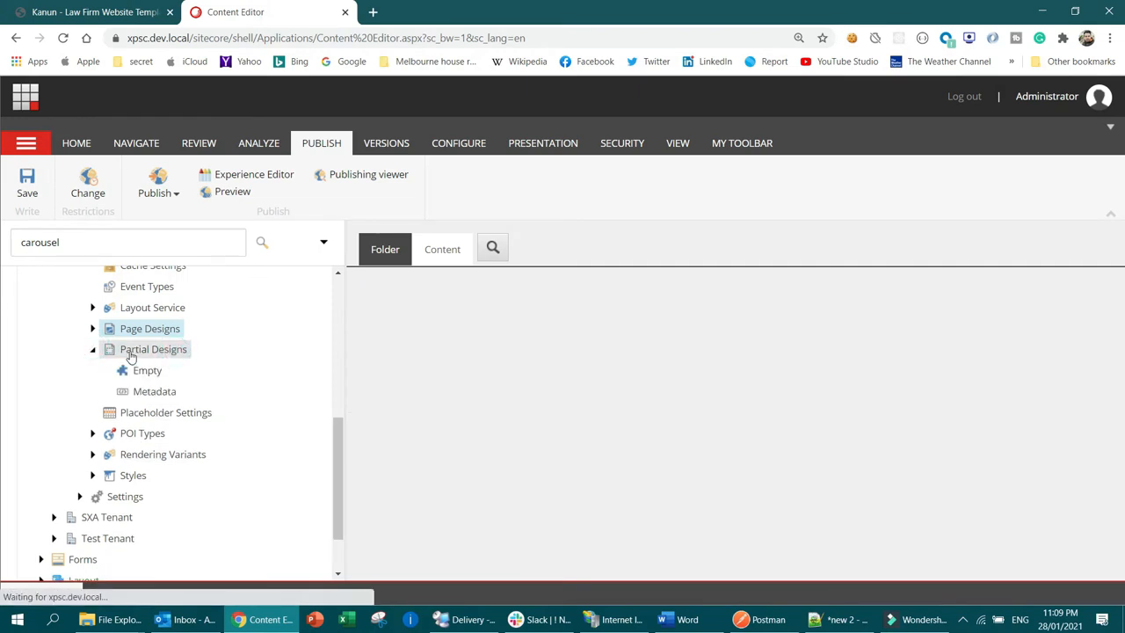
right_click(174, 357)
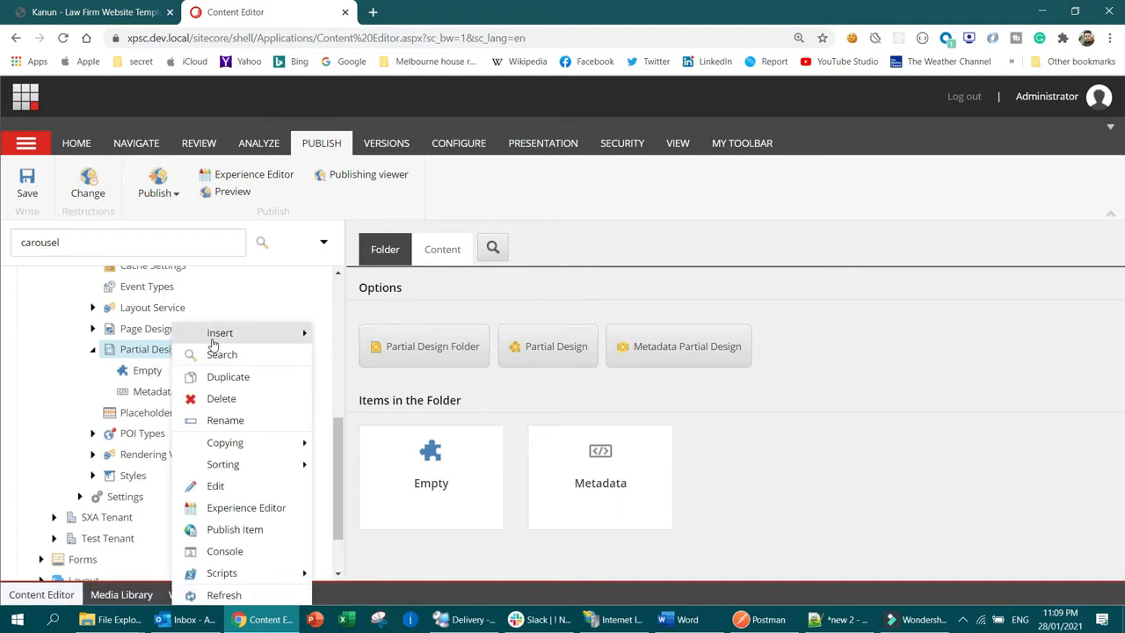
mouse_move(220, 334)
left_click(411, 332)
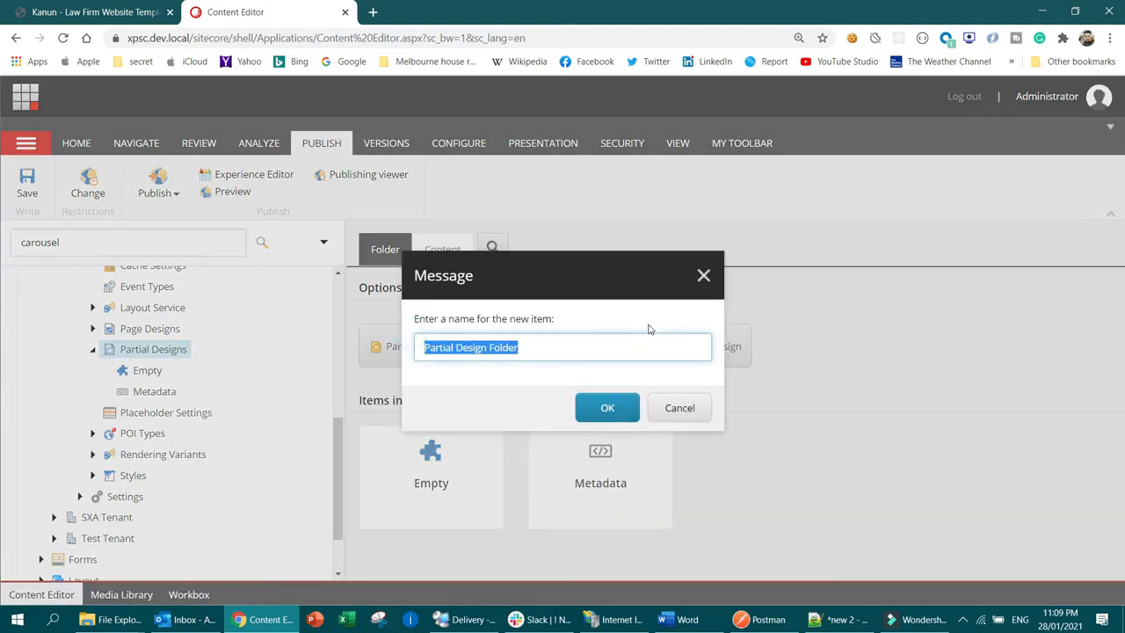
type("Common")
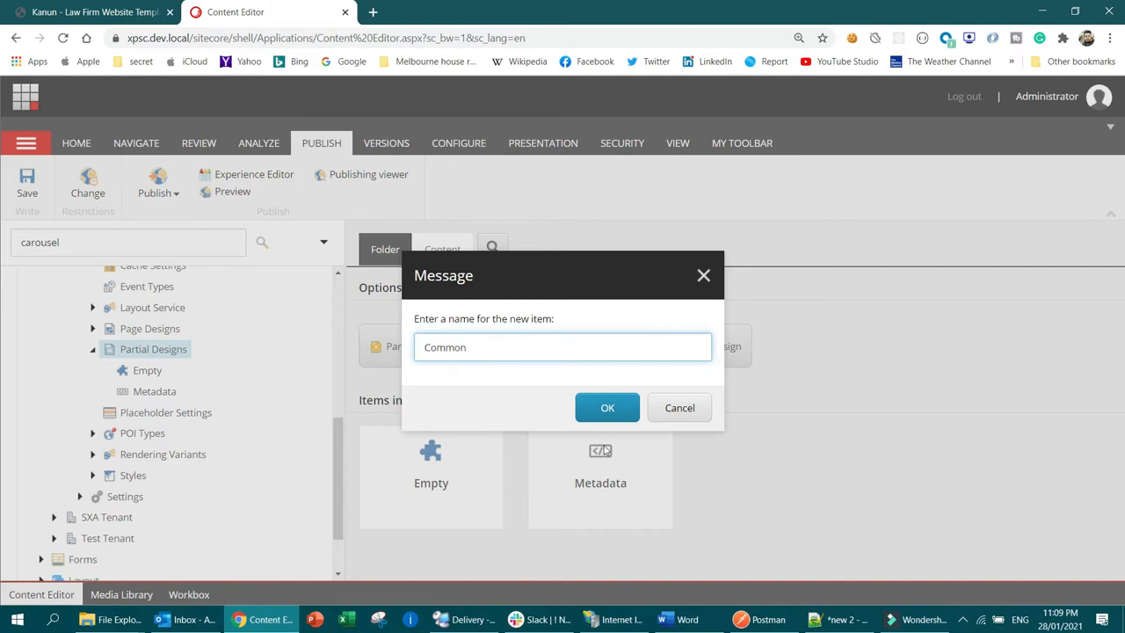
left_click(608, 408)
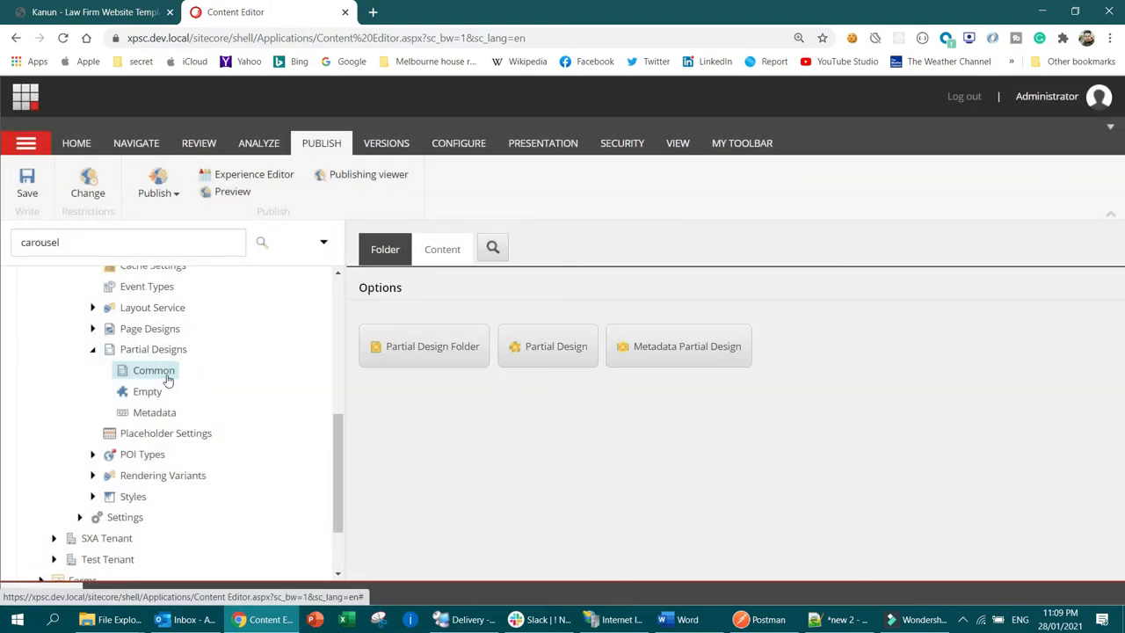
Step: Create a partial design named Header inside the Common folder
right_click(167, 380)
mouse_move(299, 332)
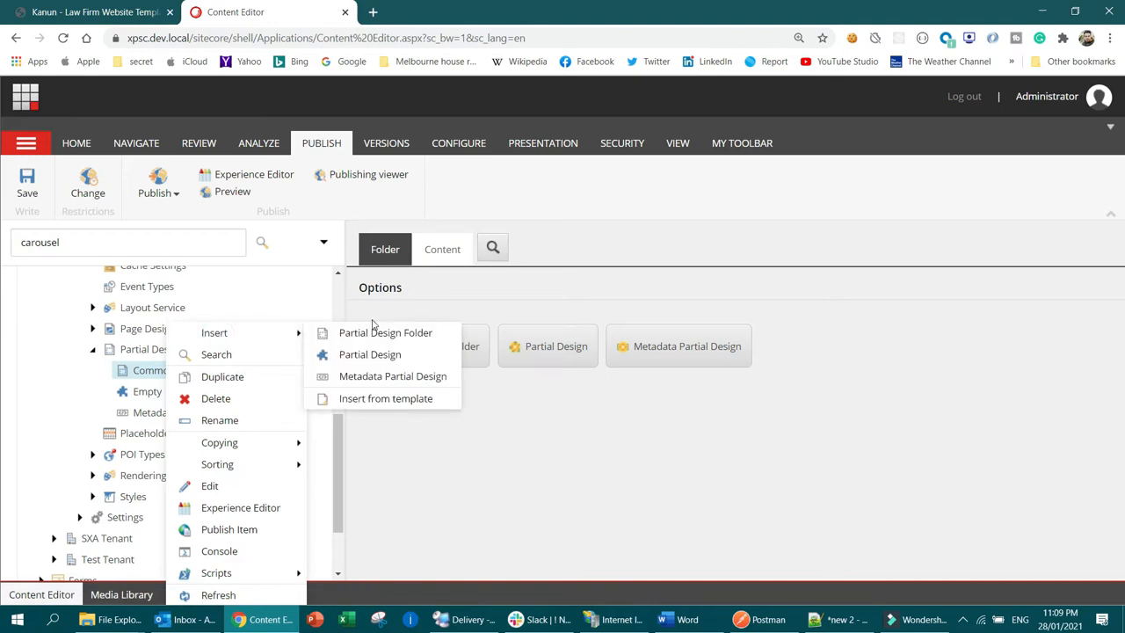
left_click(411, 359)
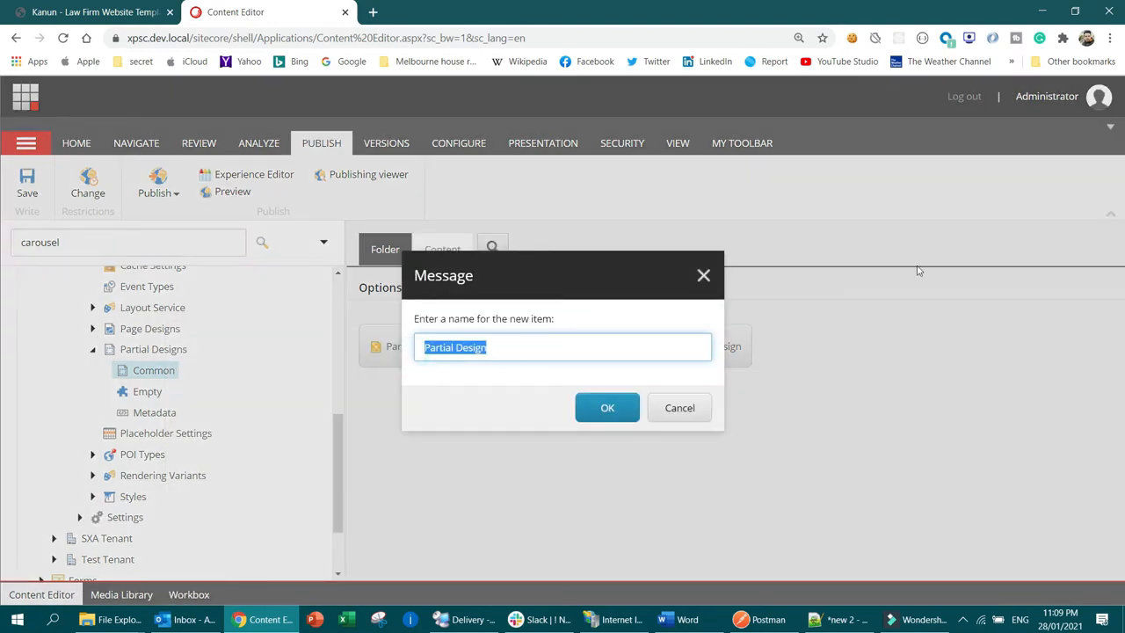
type("Header")
key("Return")
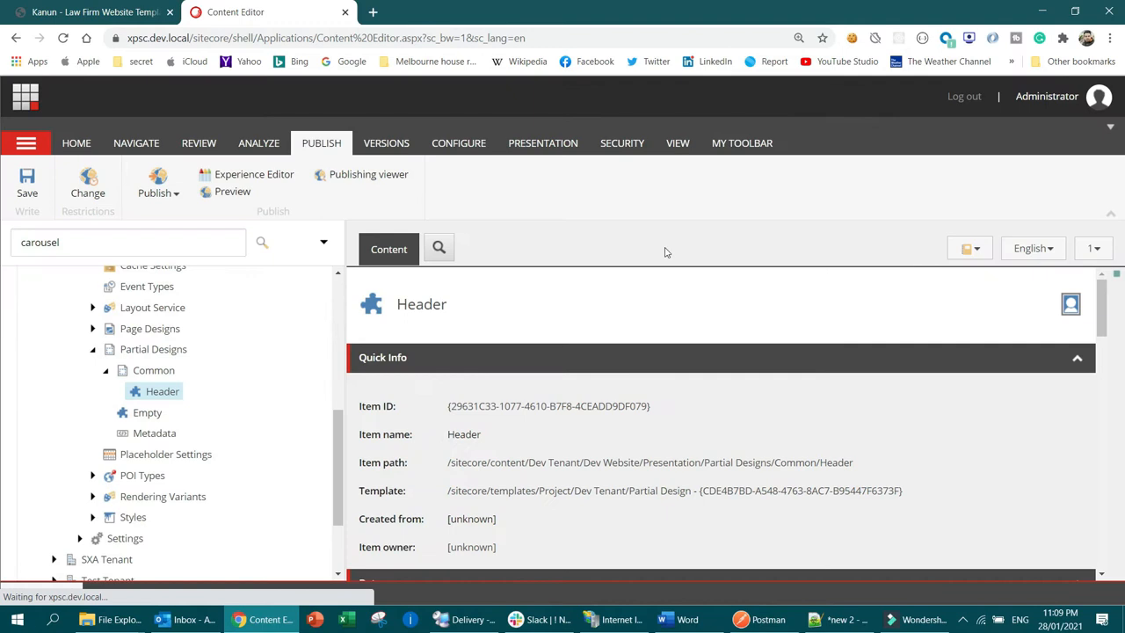
Step: Open the Header partial design in the Experience Editor and review the Kanun template's header while it loads
left_click(260, 176)
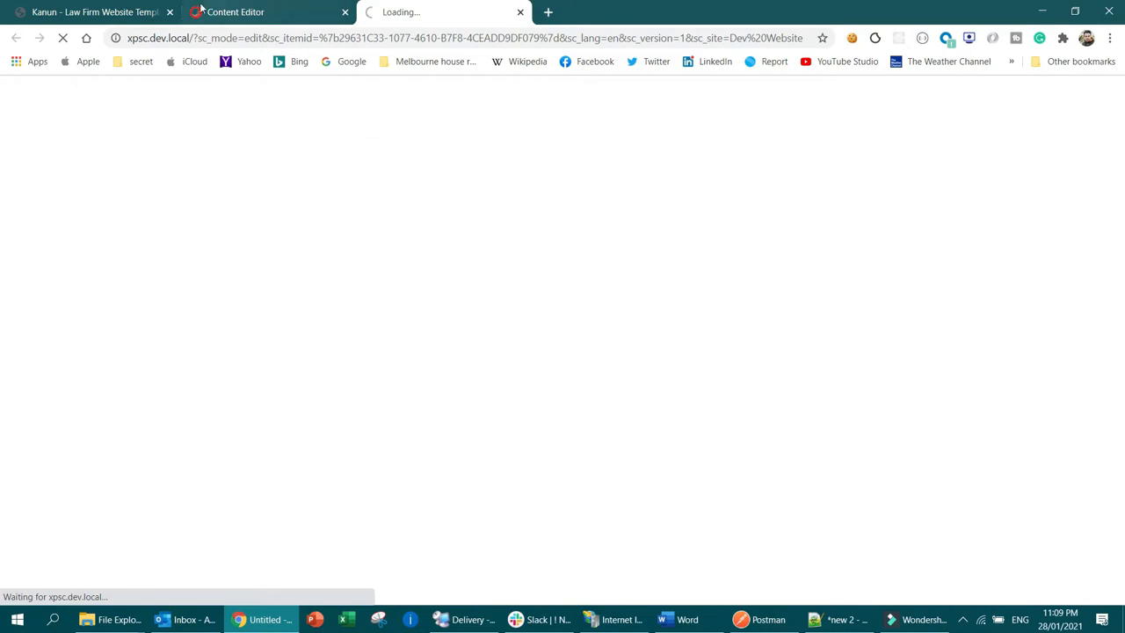
left_click(88, 11)
scroll(430, 282, "up", 5)
scroll(427, 283, "up", 10)
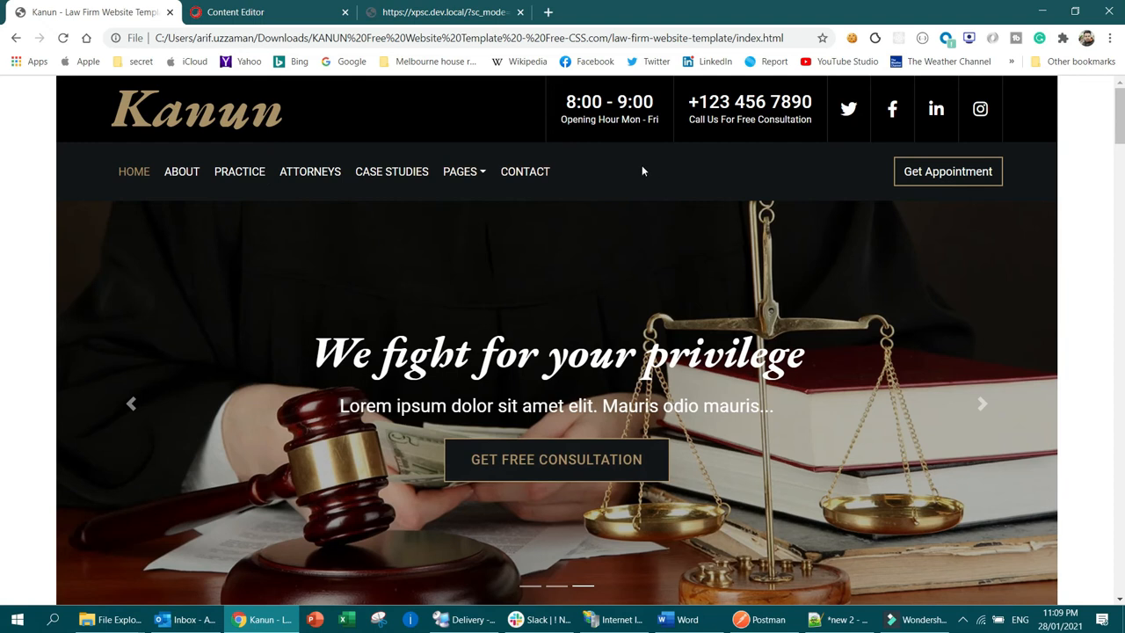
left_click(440, 13)
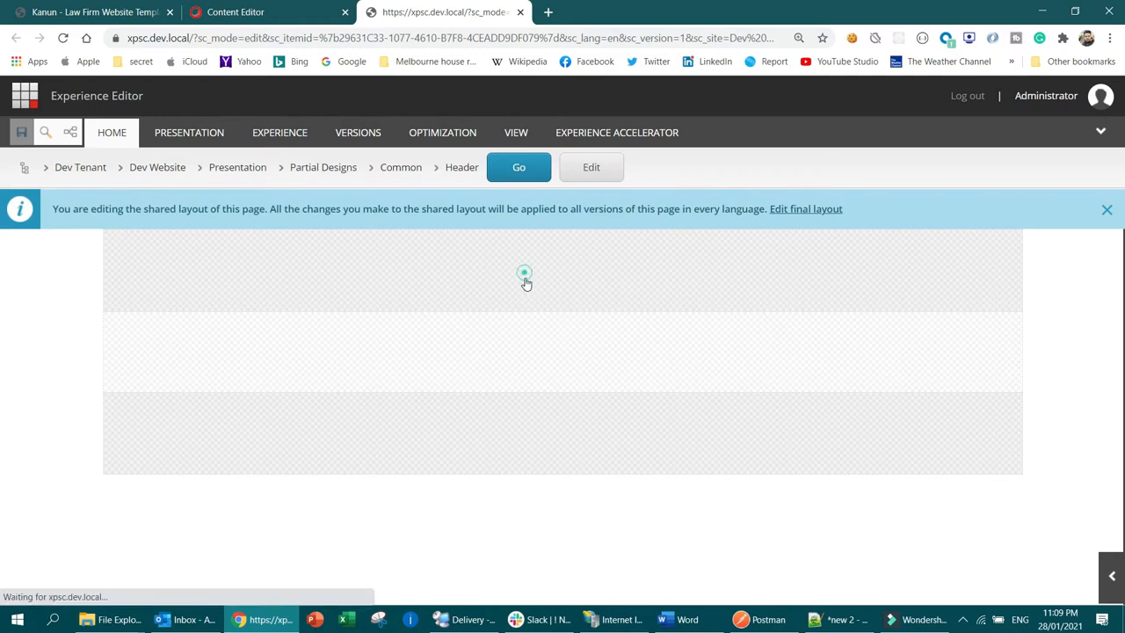
Step: Examine the header, middle and footer placeholders of the empty Header partial design
left_click(487, 353)
left_click(504, 426)
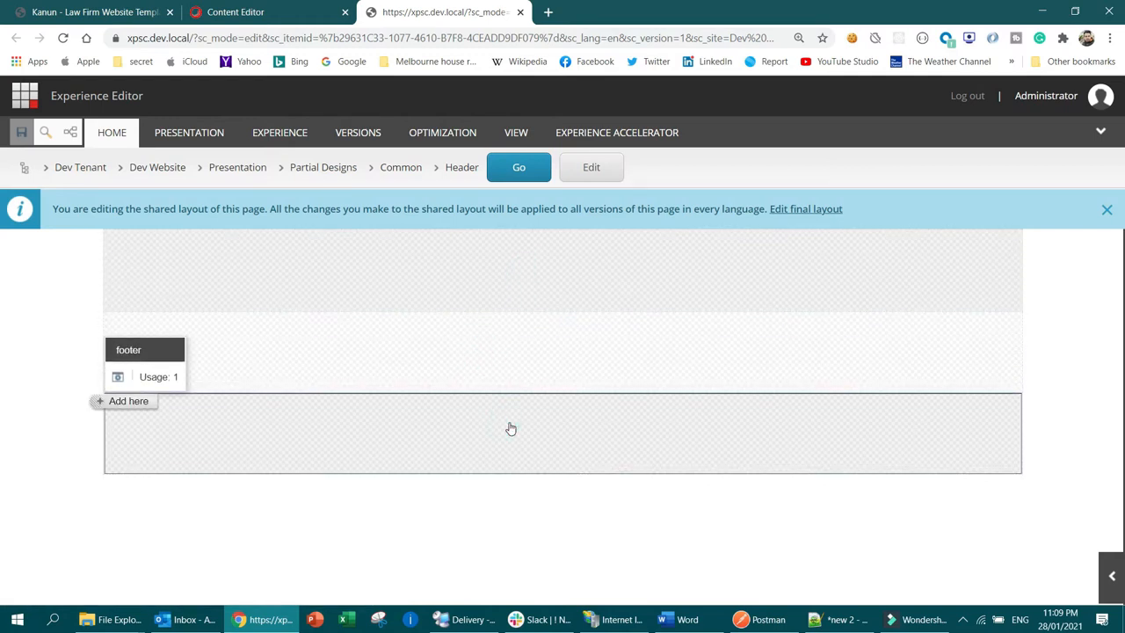
left_click(462, 261)
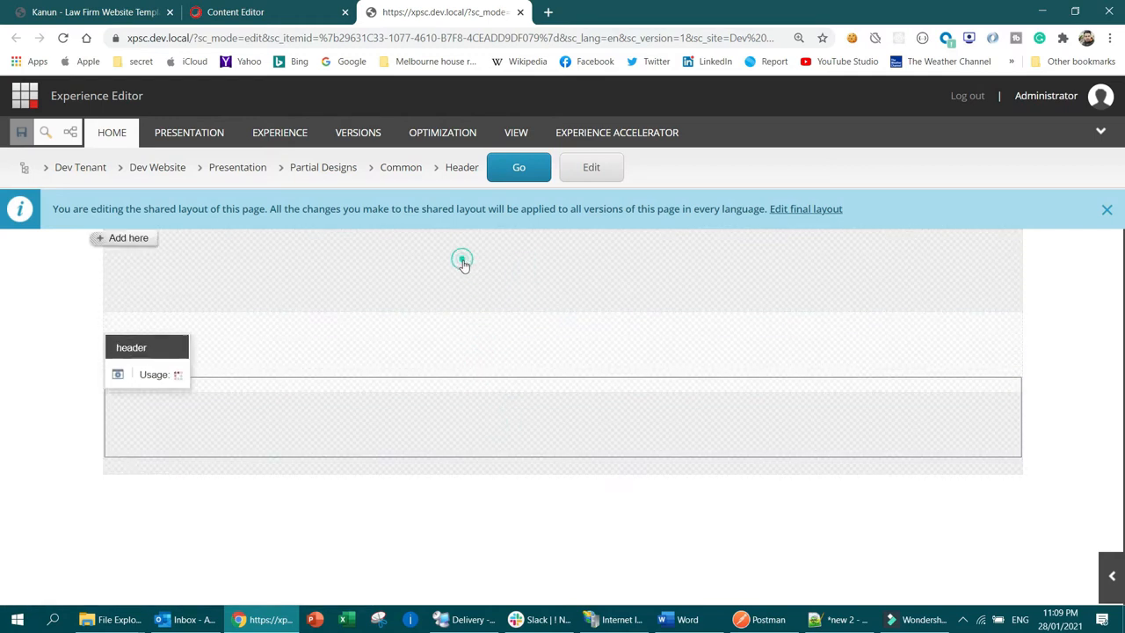
left_click(518, 350)
left_click(485, 262)
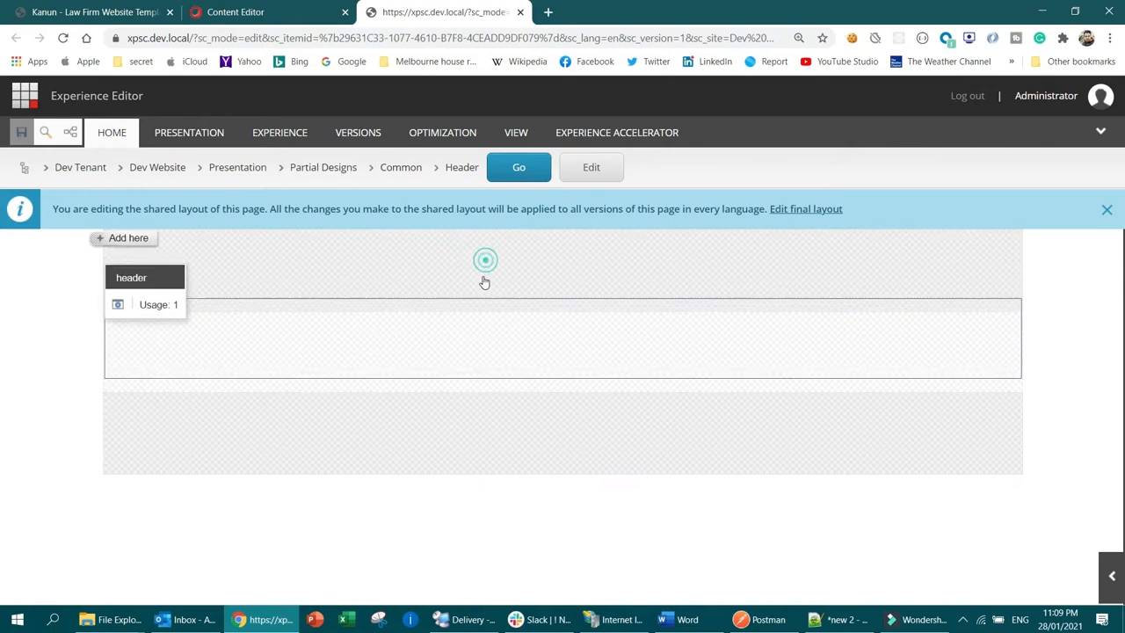
left_click(467, 368)
left_click(535, 434)
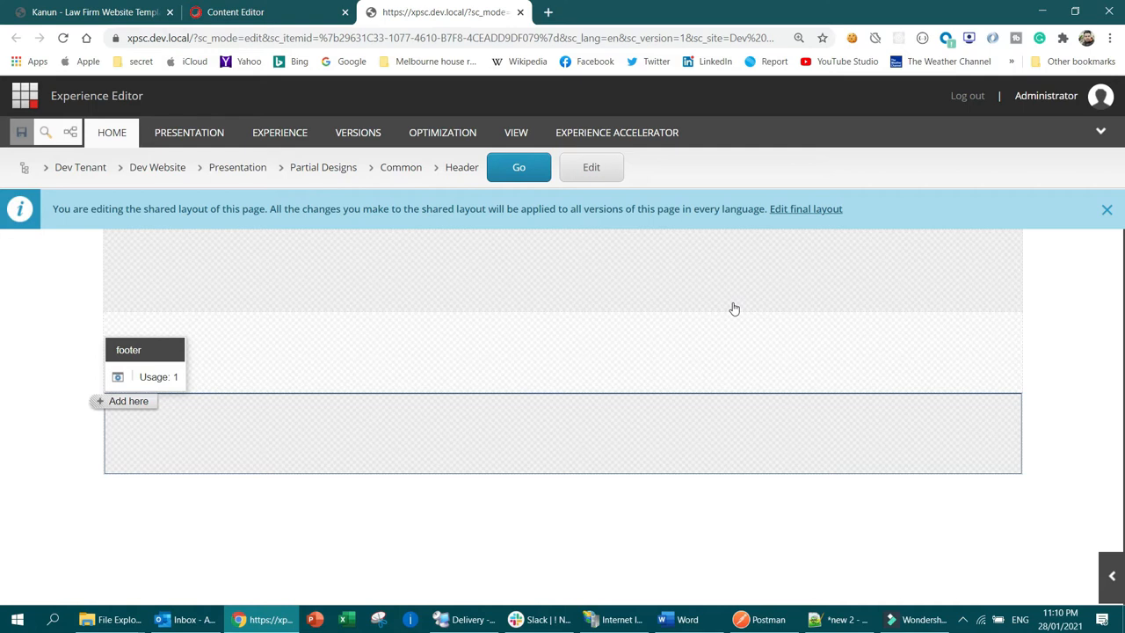
left_click(641, 263)
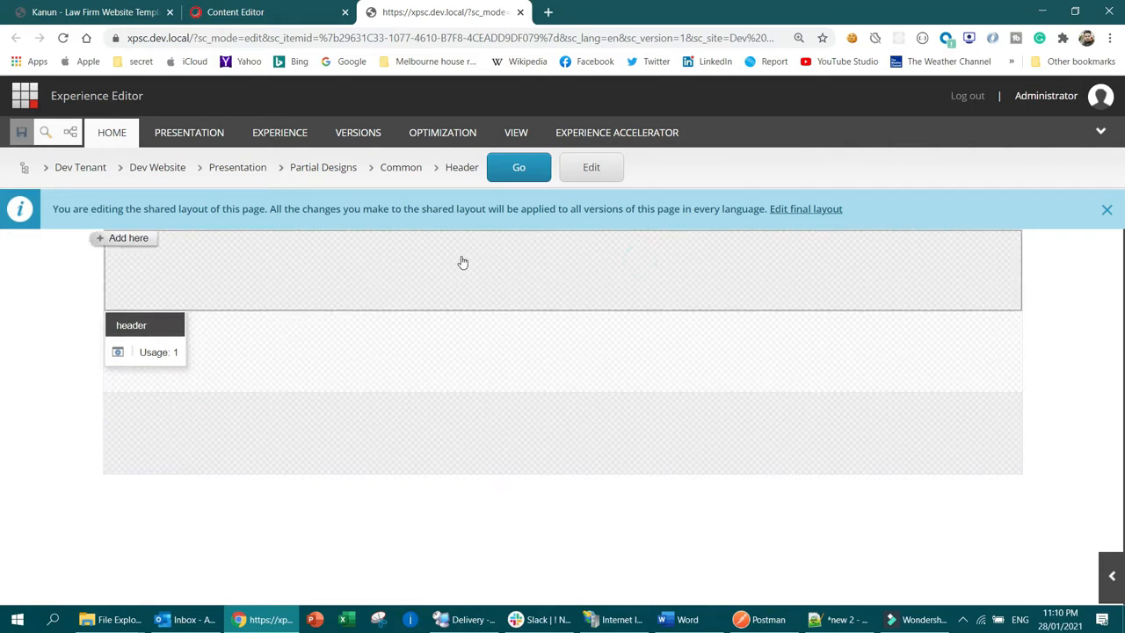
Step: Add a Splitter (Rows) component to the header placeholder, consulting the template's header, and check its two rows
left_click(1112, 576)
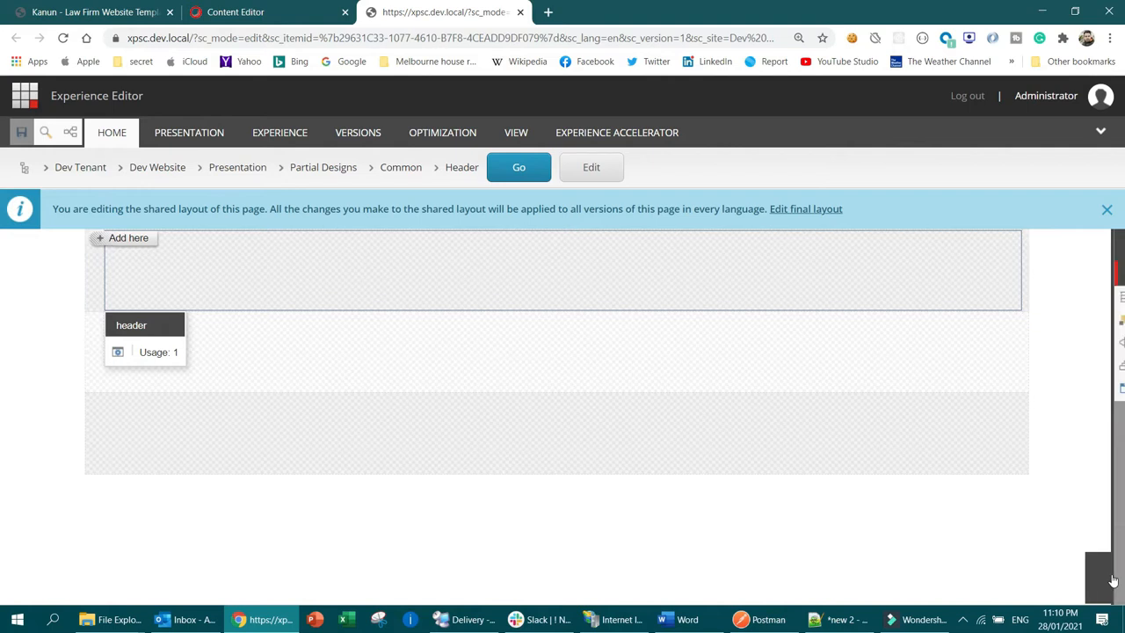
left_click(242, 9)
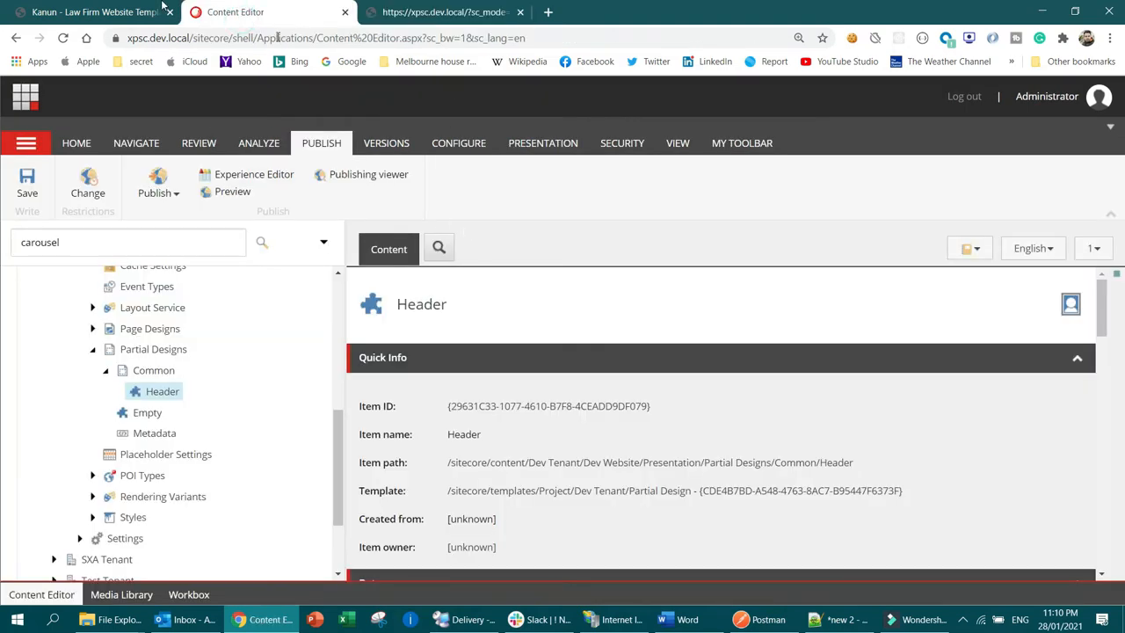
left_click(92, 12)
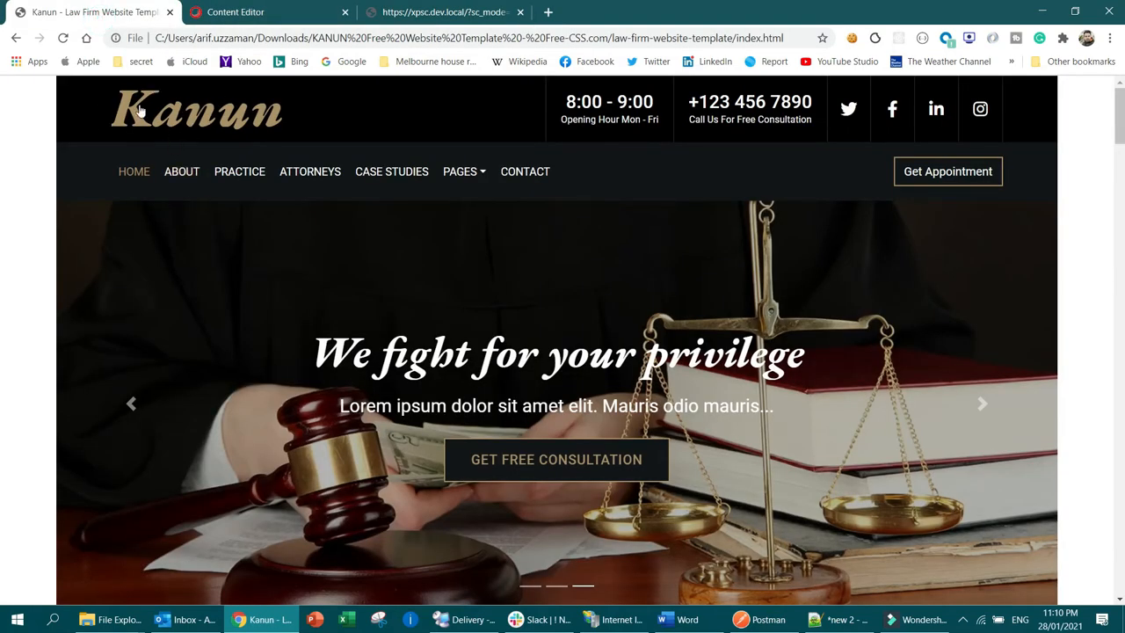
left_click(474, 14)
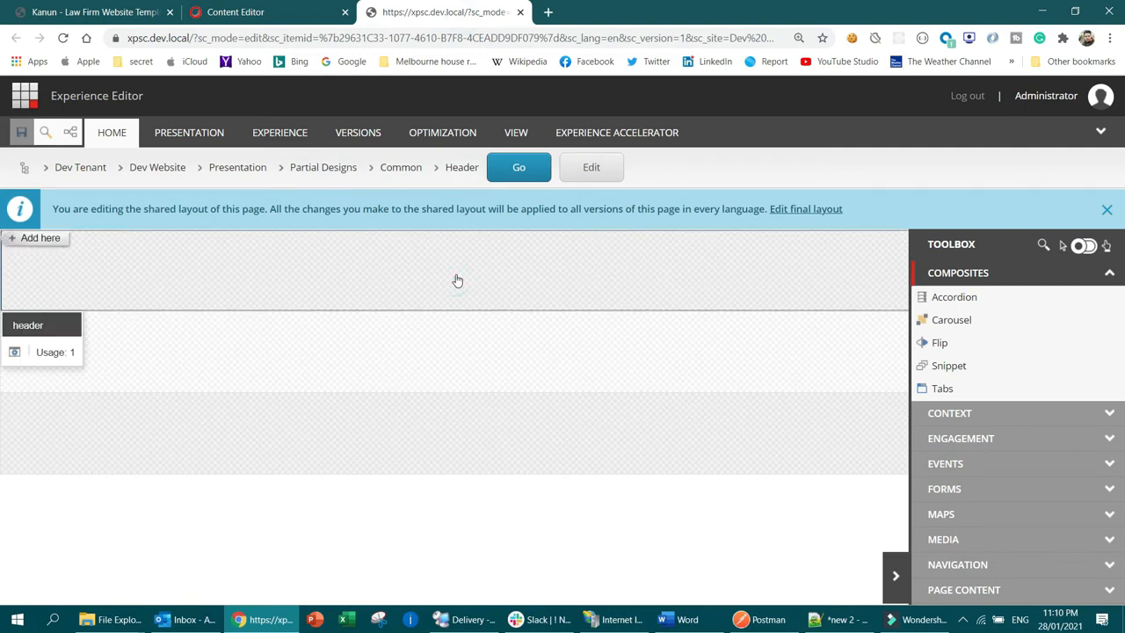
scroll(1049, 432, "down", 1)
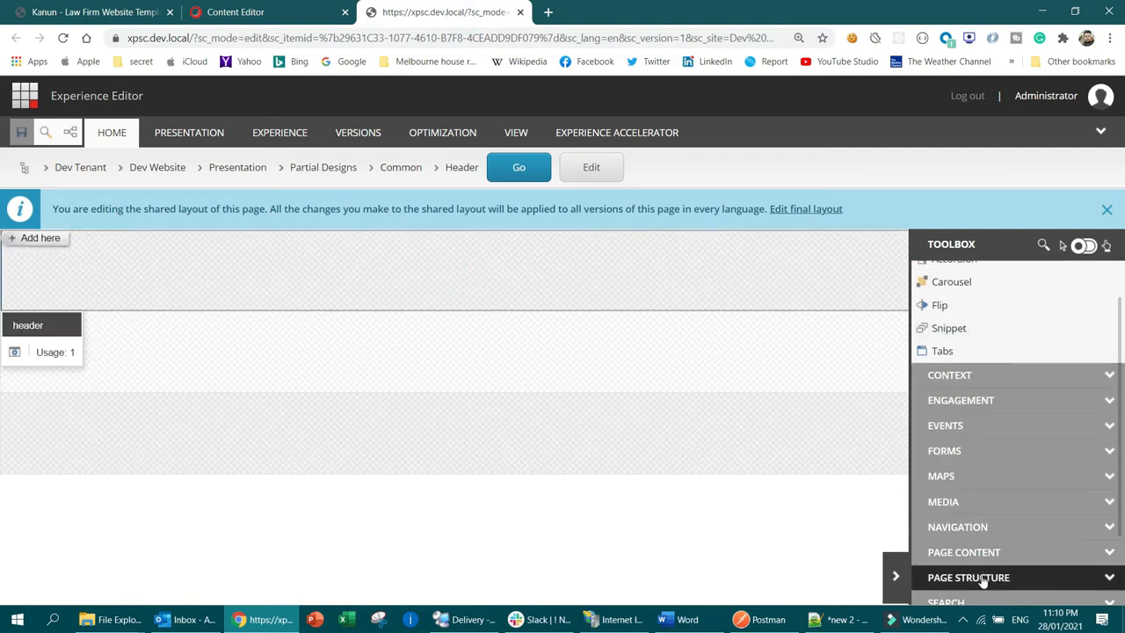
left_click(983, 578)
scroll(984, 528, "down", 3)
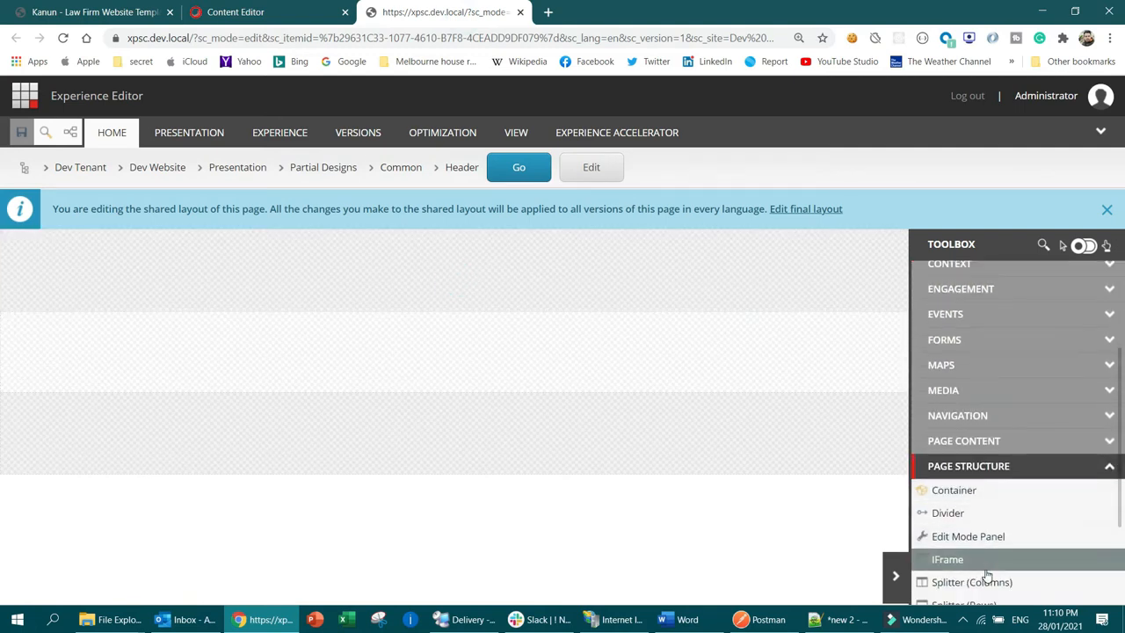
scroll(1032, 572, "down", 2)
left_click_drag(1000, 534, 564, 256)
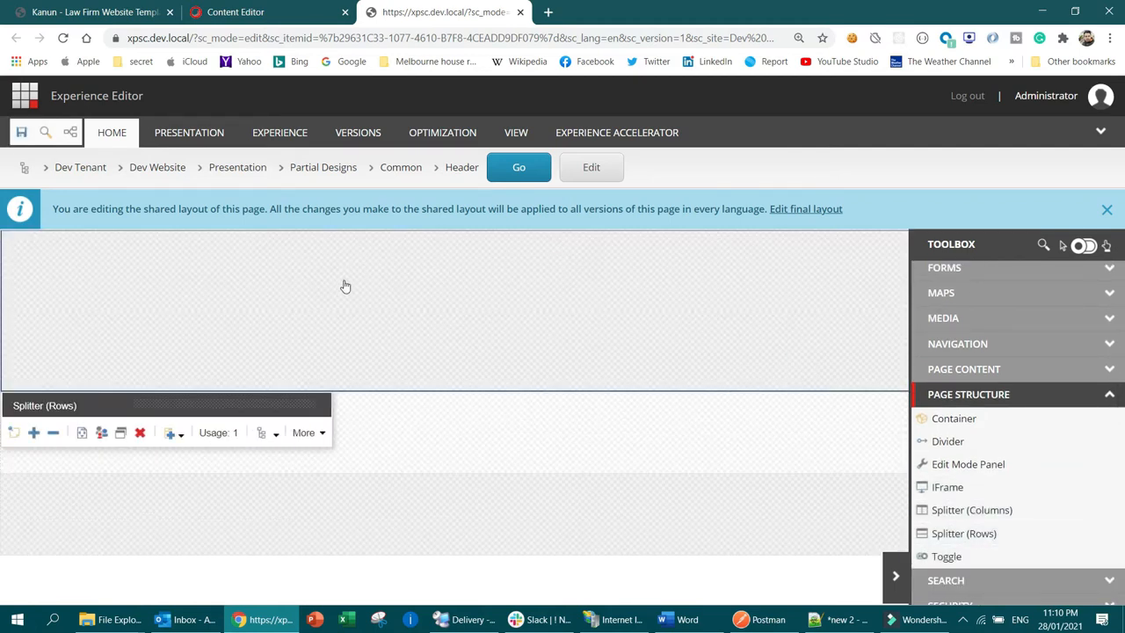
left_click(344, 342)
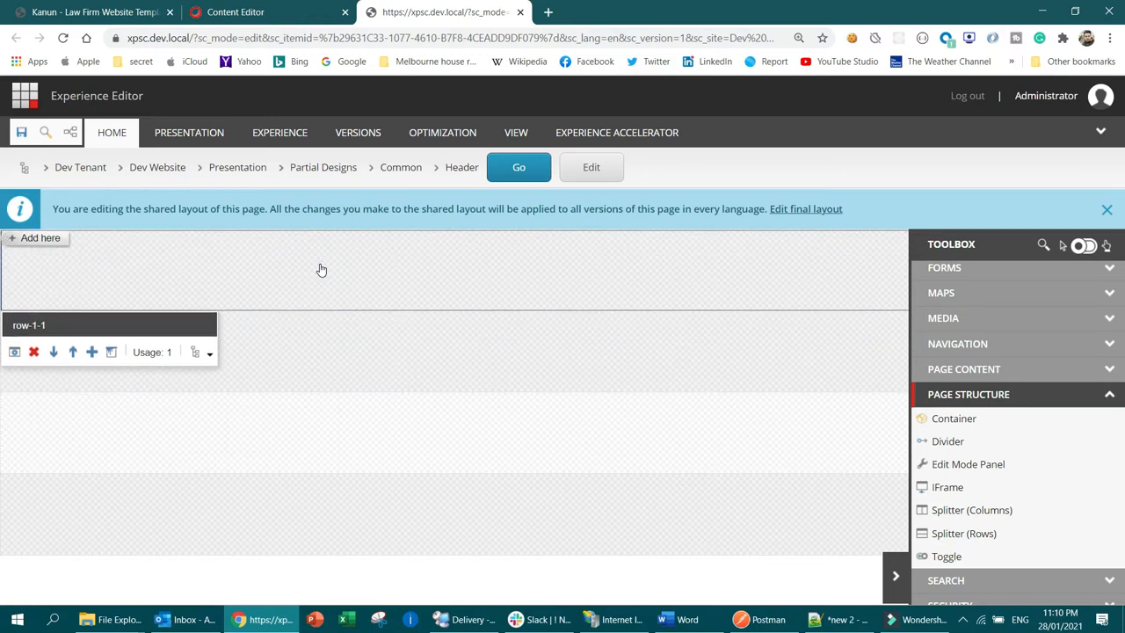
left_click(346, 345)
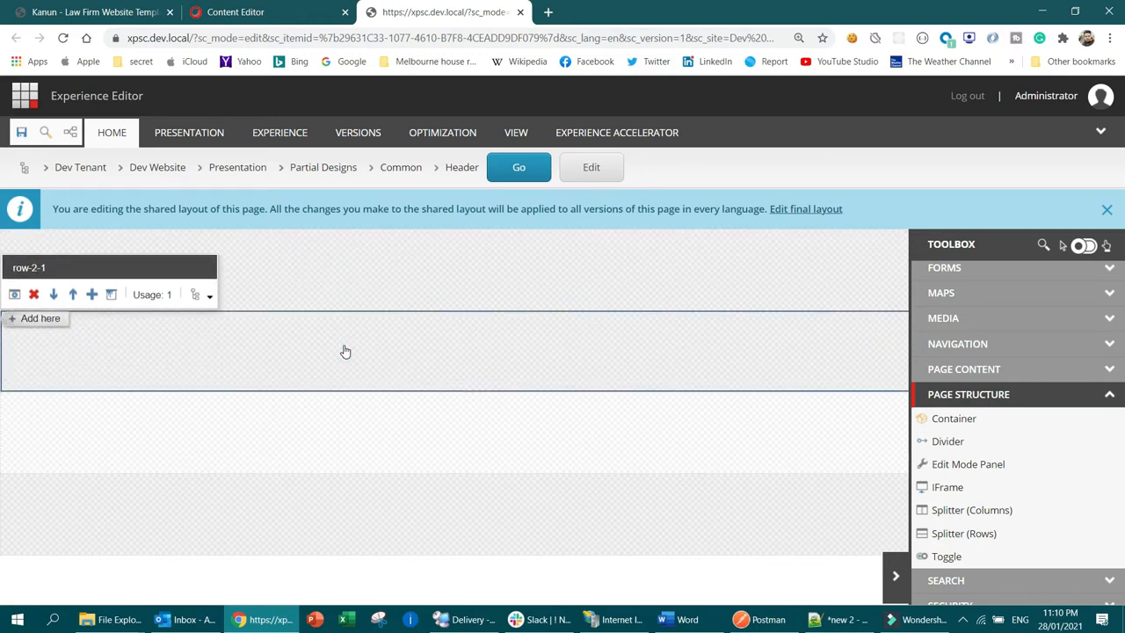
left_click(446, 261)
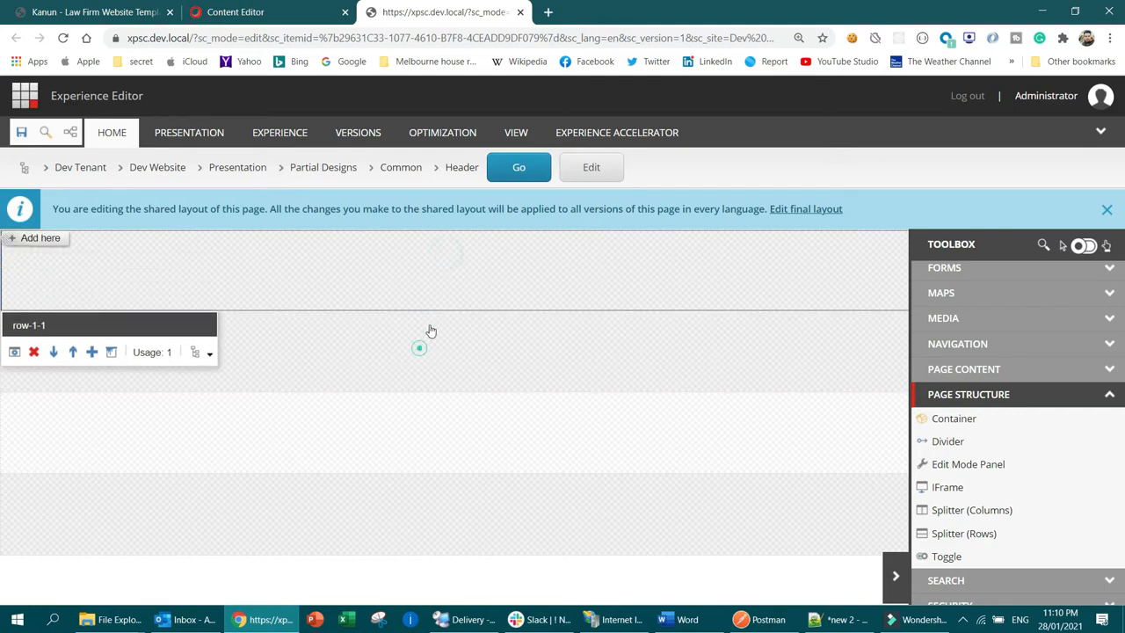
Step: Check the template's logo row again and place an Image (Reusable) component in the splitter's first row
left_click(95, 12)
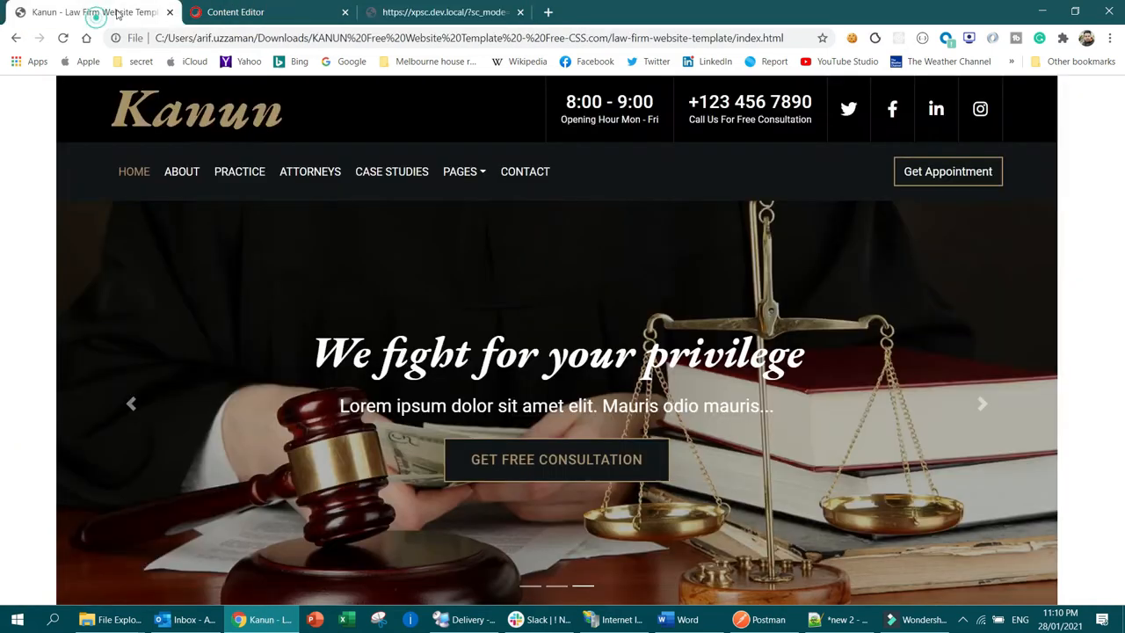
left_click(471, 11)
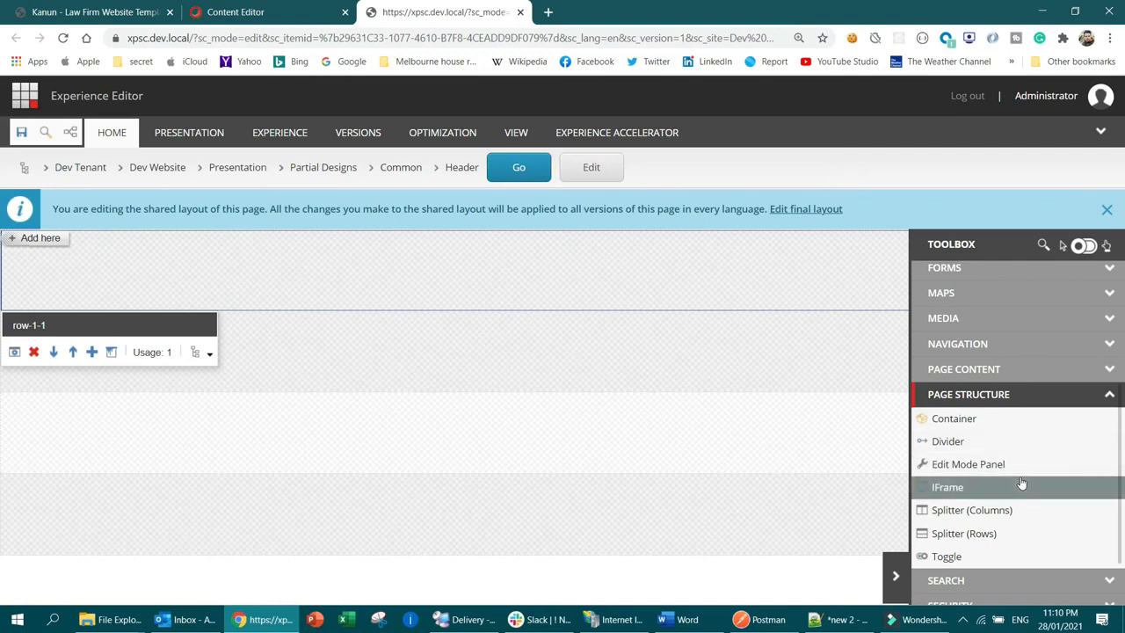
left_click(983, 370)
scroll(991, 445, "down", 3)
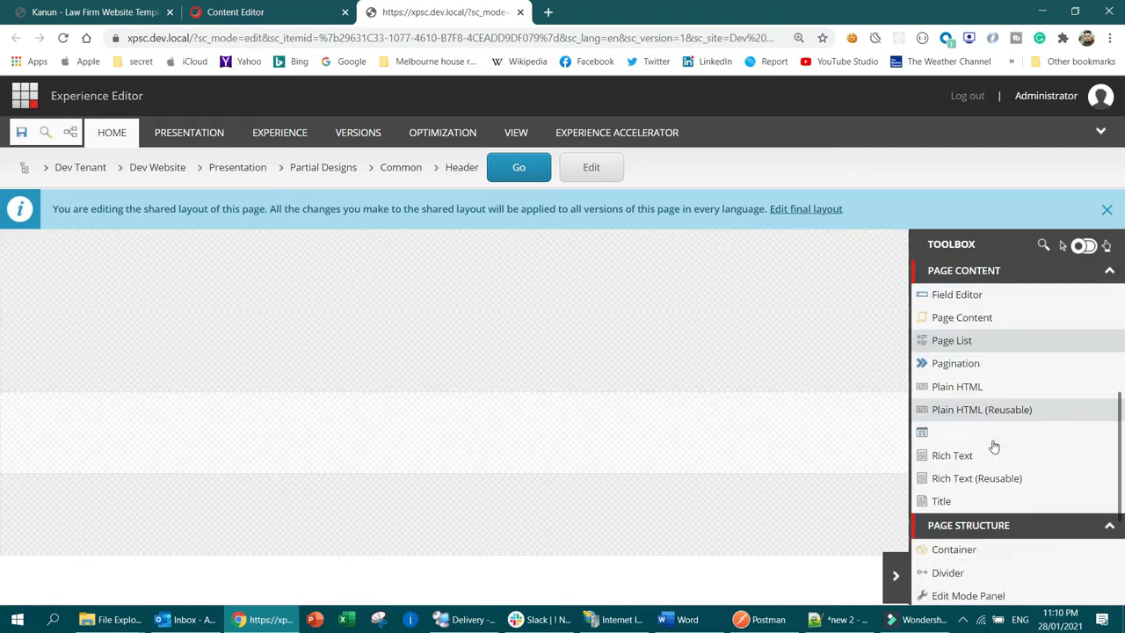
scroll(1000, 428, "up", 2)
scroll(1000, 428, "up", 2)
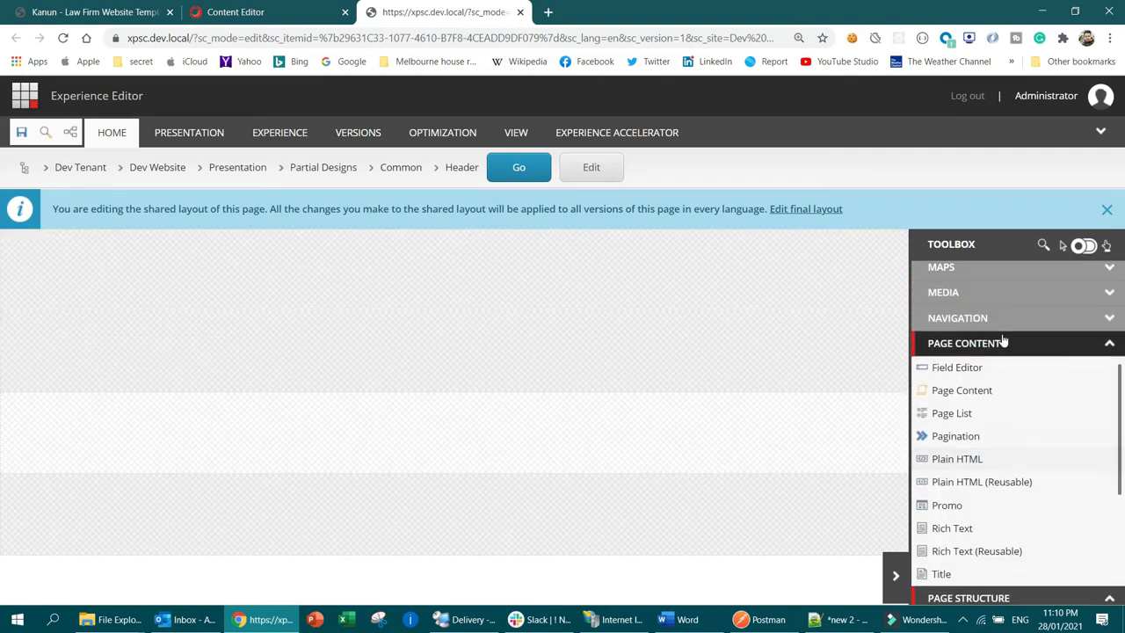
left_click(958, 294)
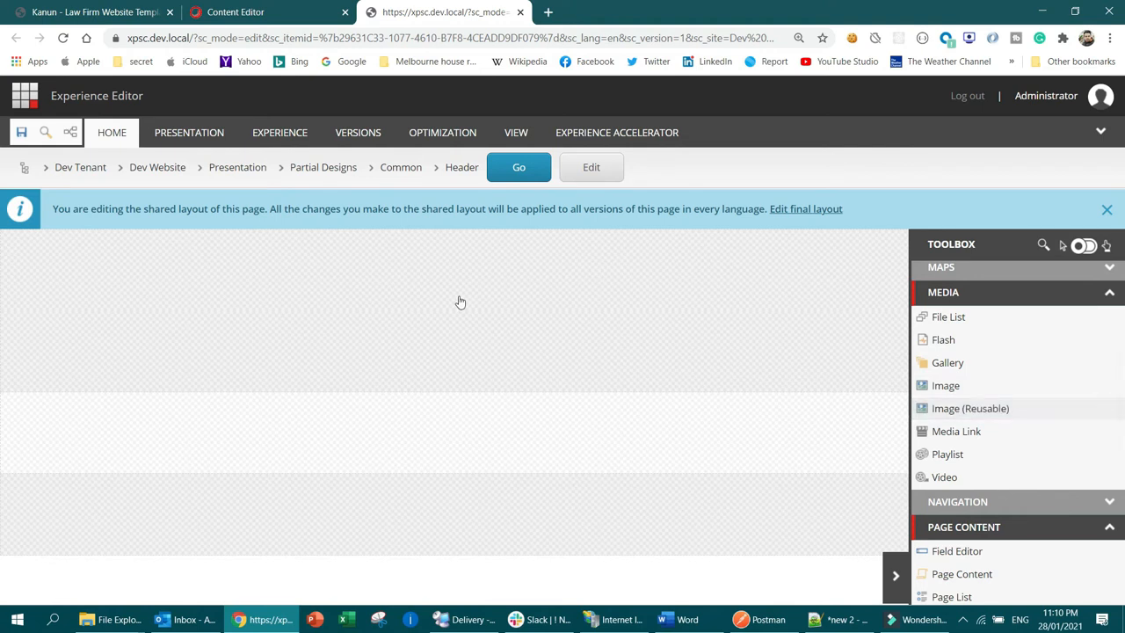
left_click(525, 275)
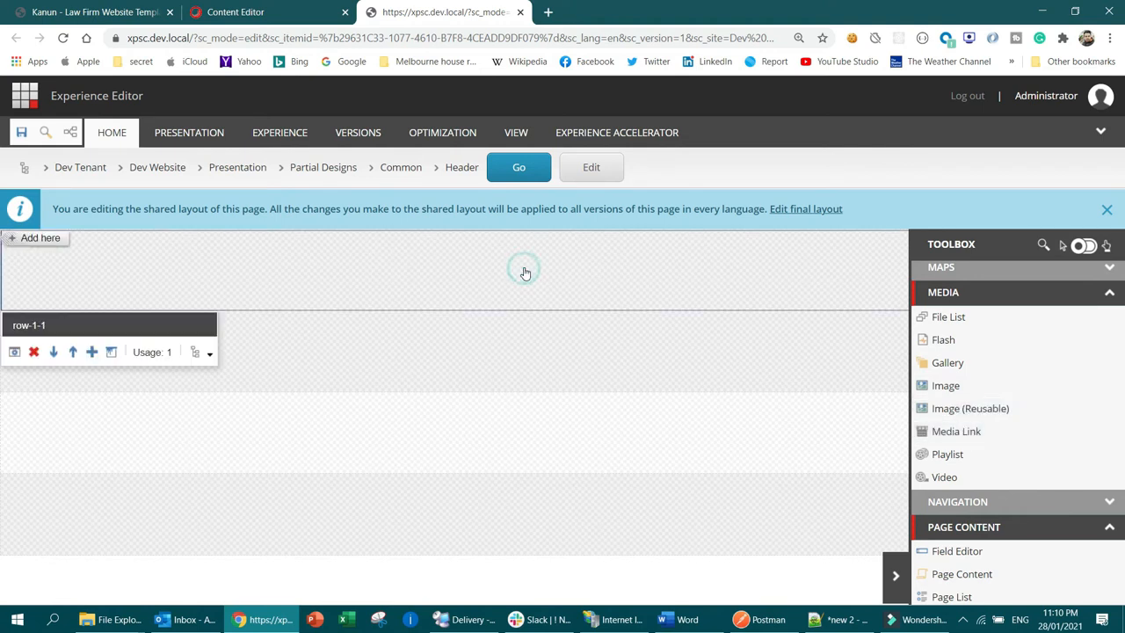
left_click_drag(983, 413, 217, 250)
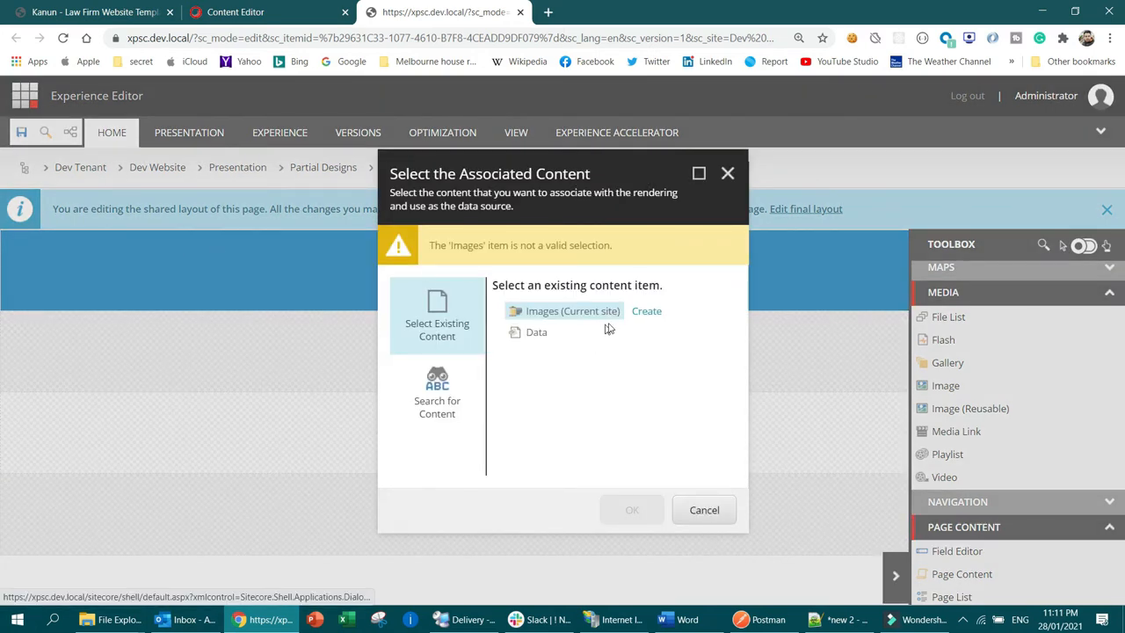
Step: Create an Image Folder named Header under the current site's Images folder
left_click(646, 311)
left_click(631, 255)
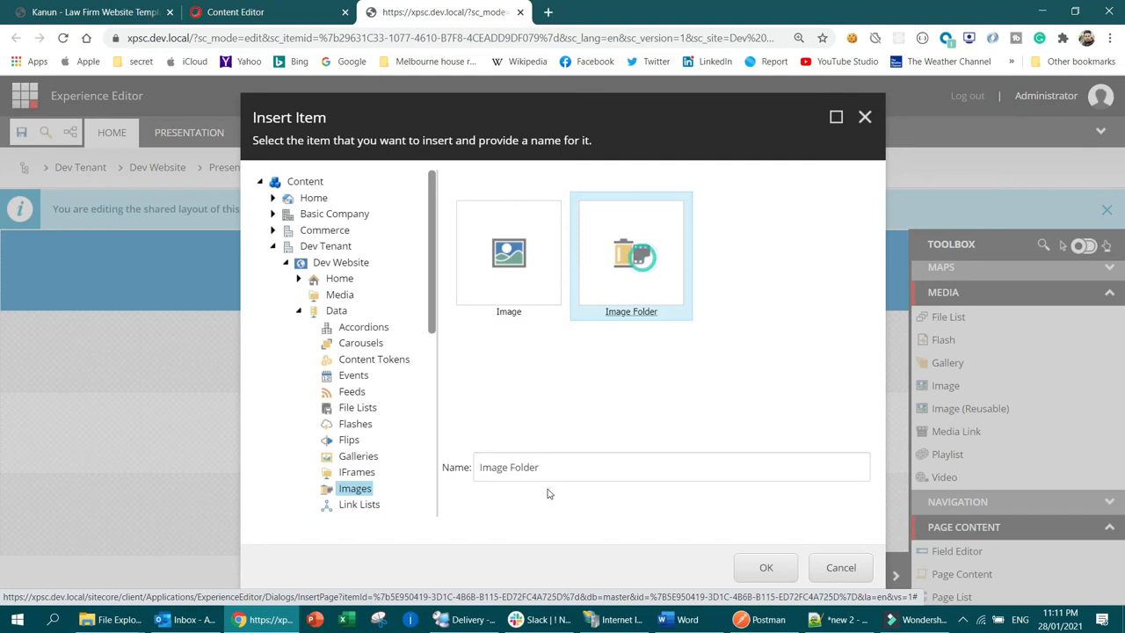
triple_click(581, 454)
type("Header")
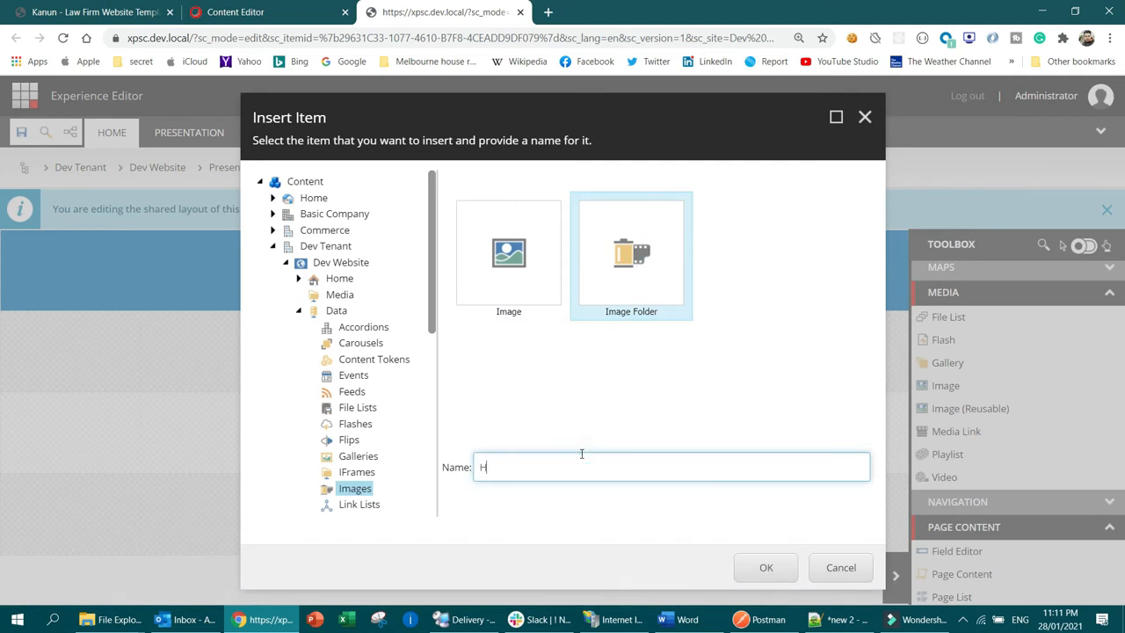
left_click(765, 567)
Step: Create an Image item for the company logo in the Header image folder and use it as the image component's data source
left_click(554, 332)
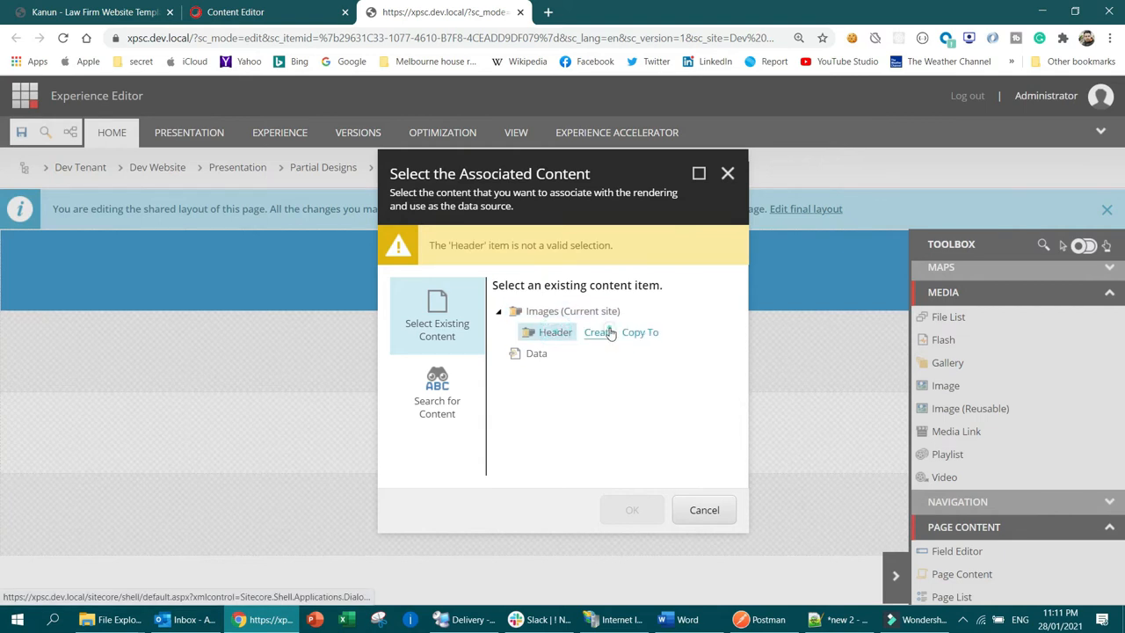
left_click(605, 332)
left_click(540, 282)
left_click(535, 466)
double_click(535, 465)
type("Logo")
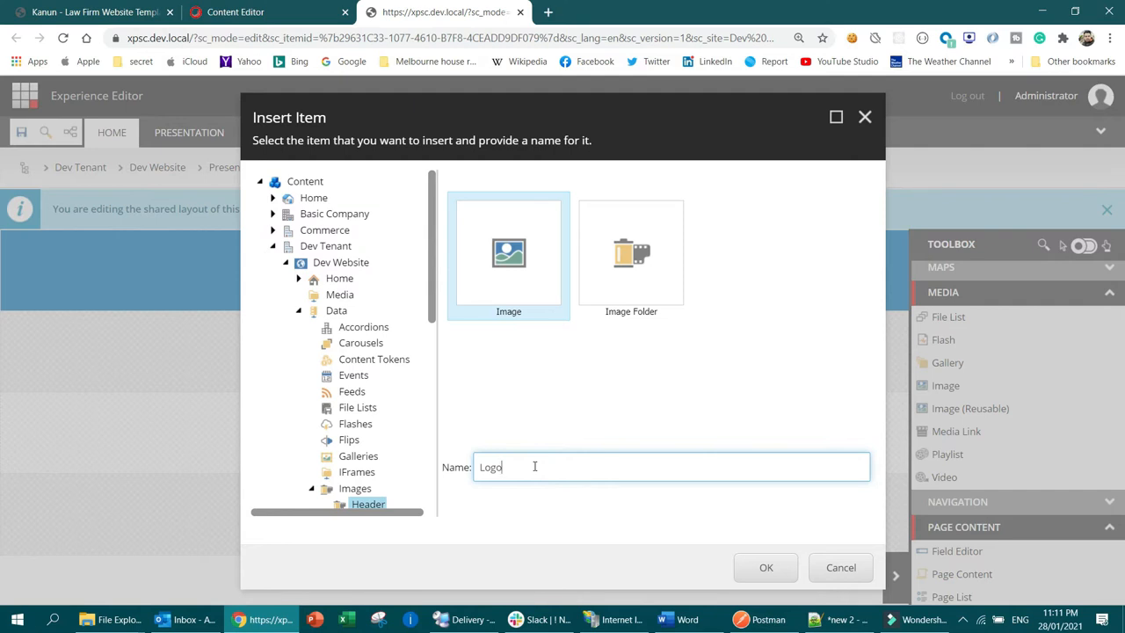
double_click(535, 466)
type("Componay")
left_click(766, 567)
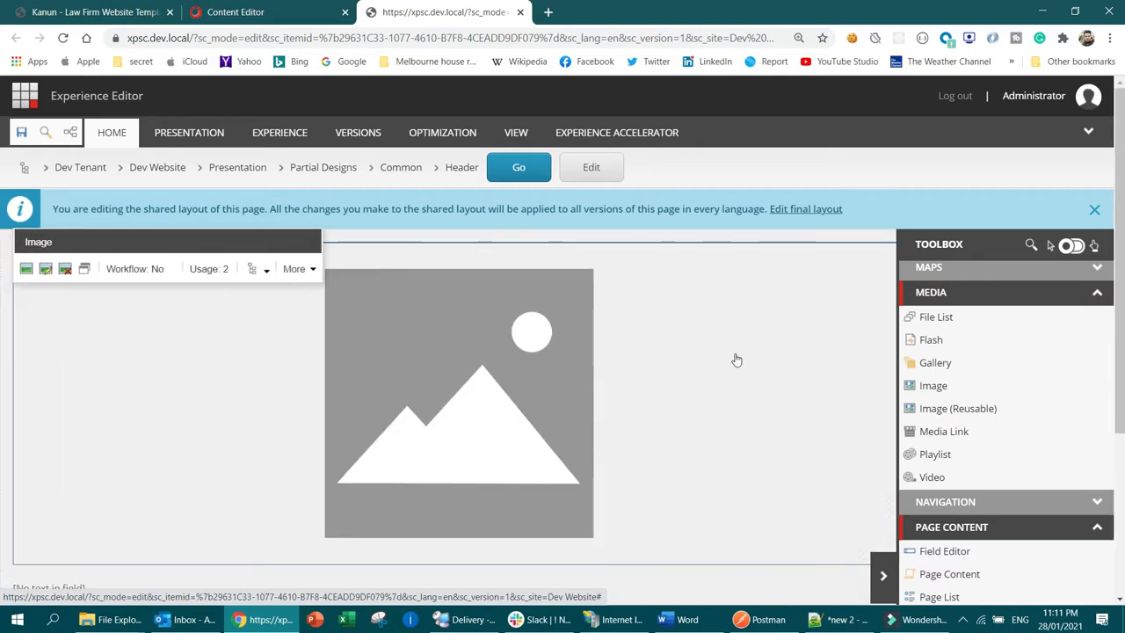
Step: Check the template's header columns and set the Image (Reusable) component's grid size to 3 for Laptops and Desktops
left_click(254, 269)
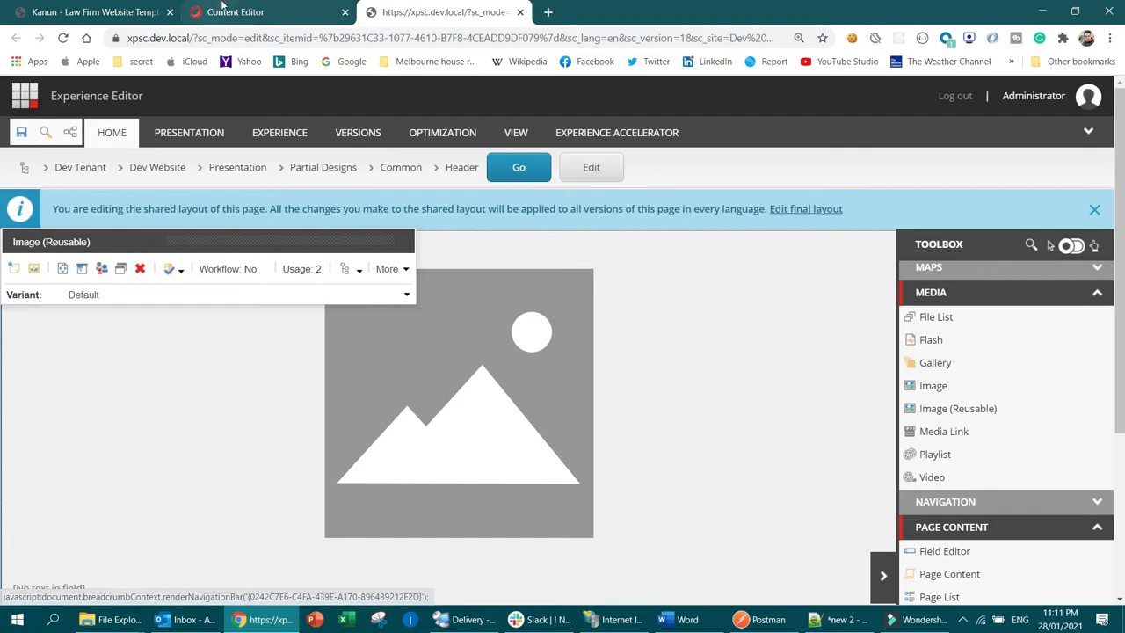
left_click(96, 12)
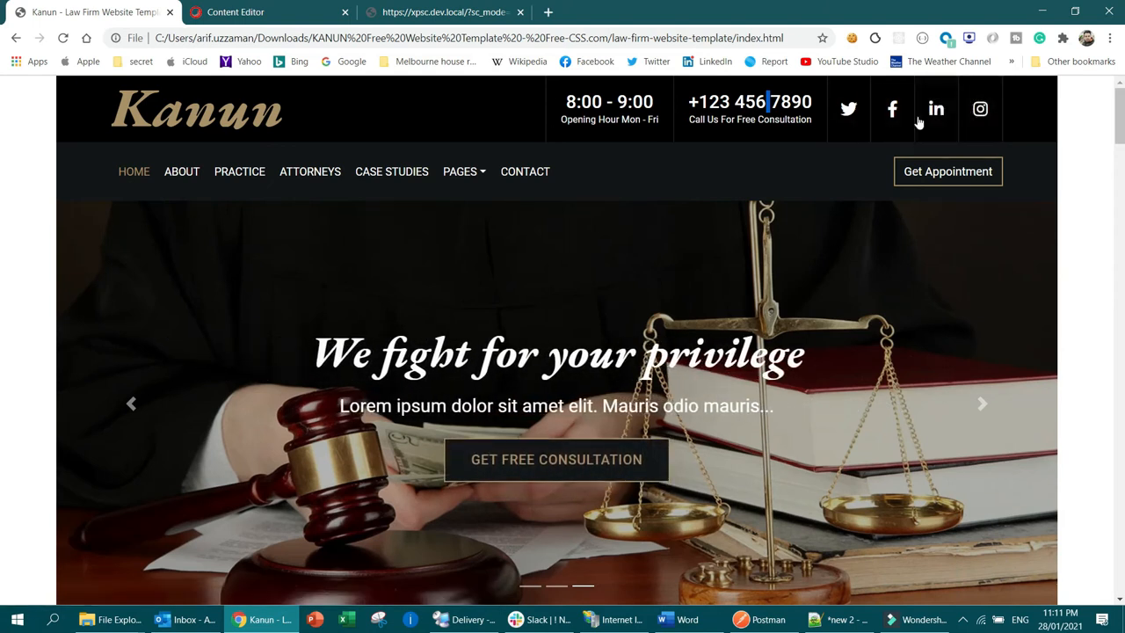
left_click(413, 12)
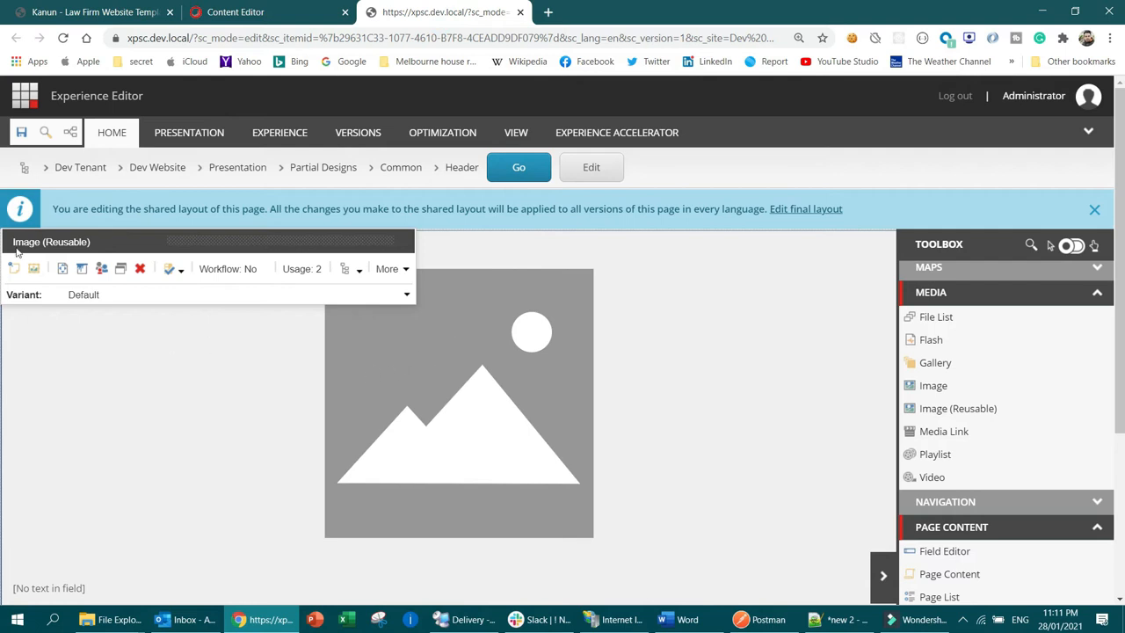
left_click(83, 270)
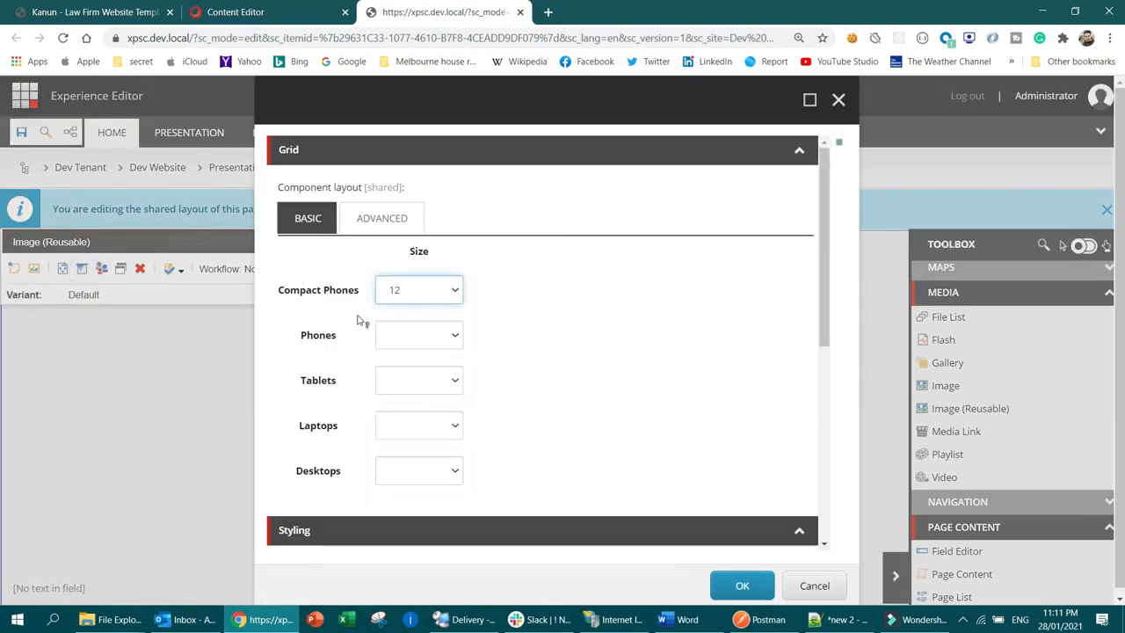
mouse_move(359, 321)
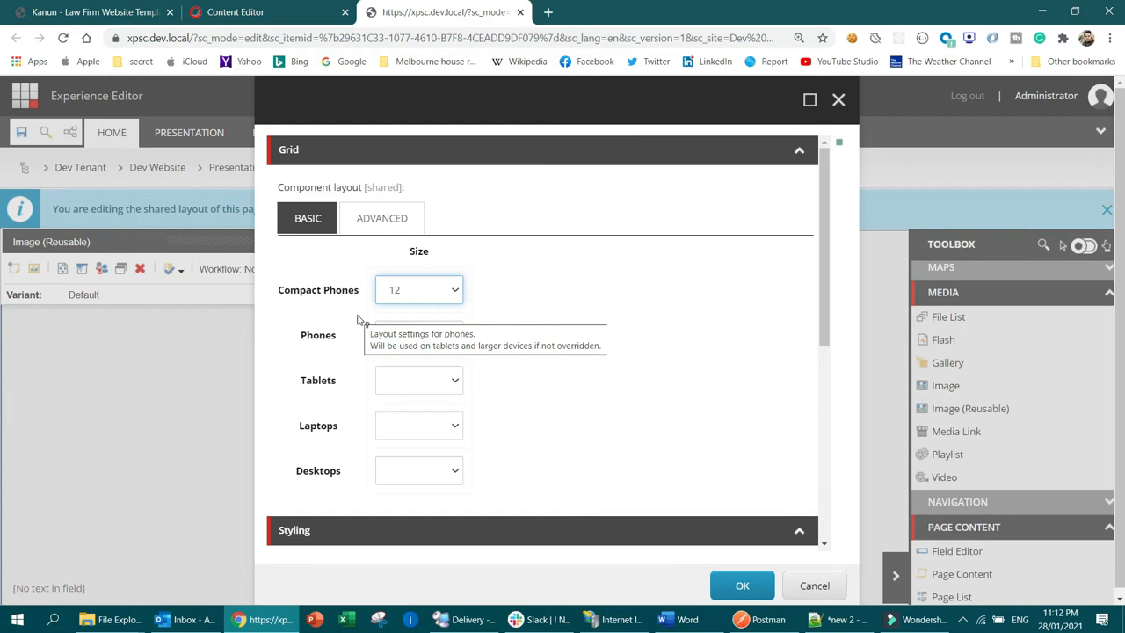
left_click(452, 429)
left_click(414, 274)
left_click(430, 473)
left_click(414, 321)
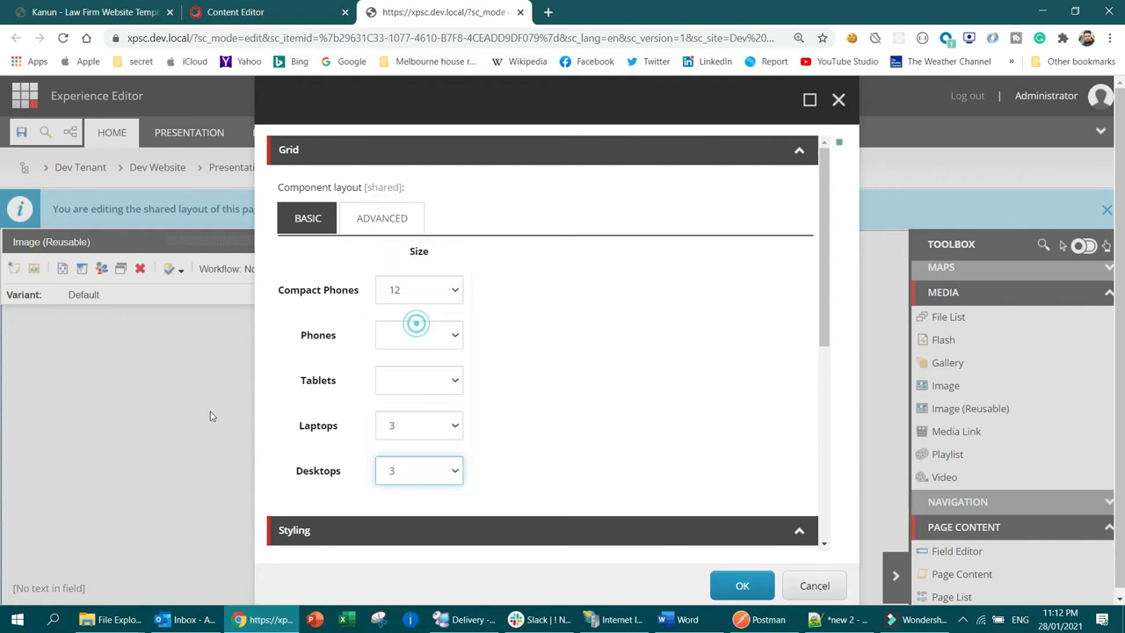
left_click(743, 586)
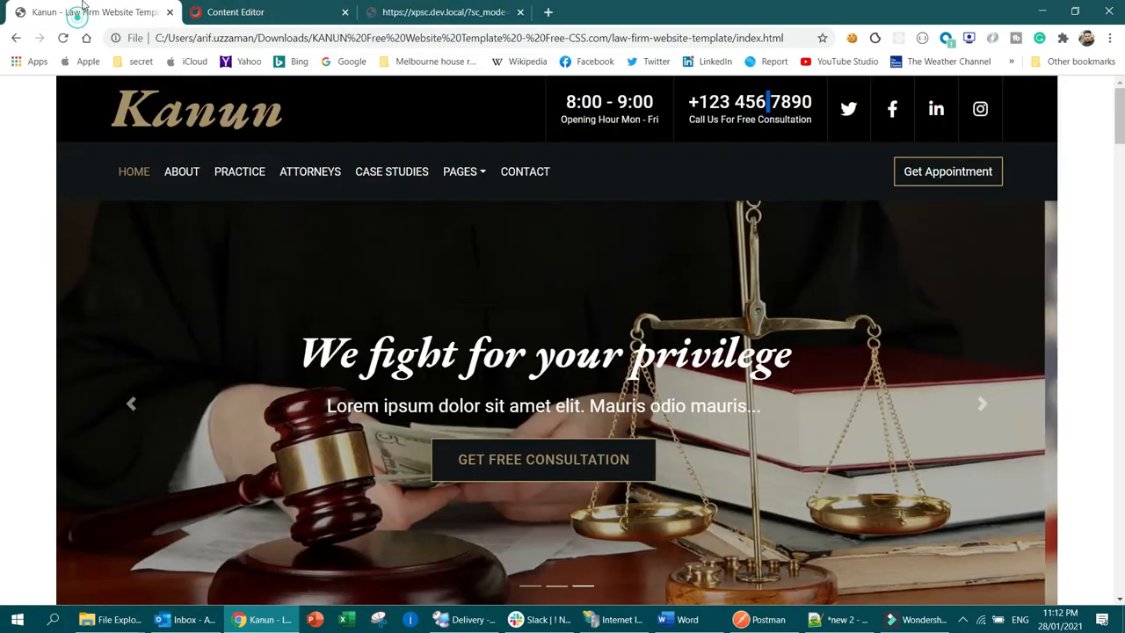
Step: Check the opening-hours and call-us blocks in the template's header and place a Rich Text (Reusable) component below the image in the first row
left_click(93, 12)
left_click_drag(564, 99, 779, 121)
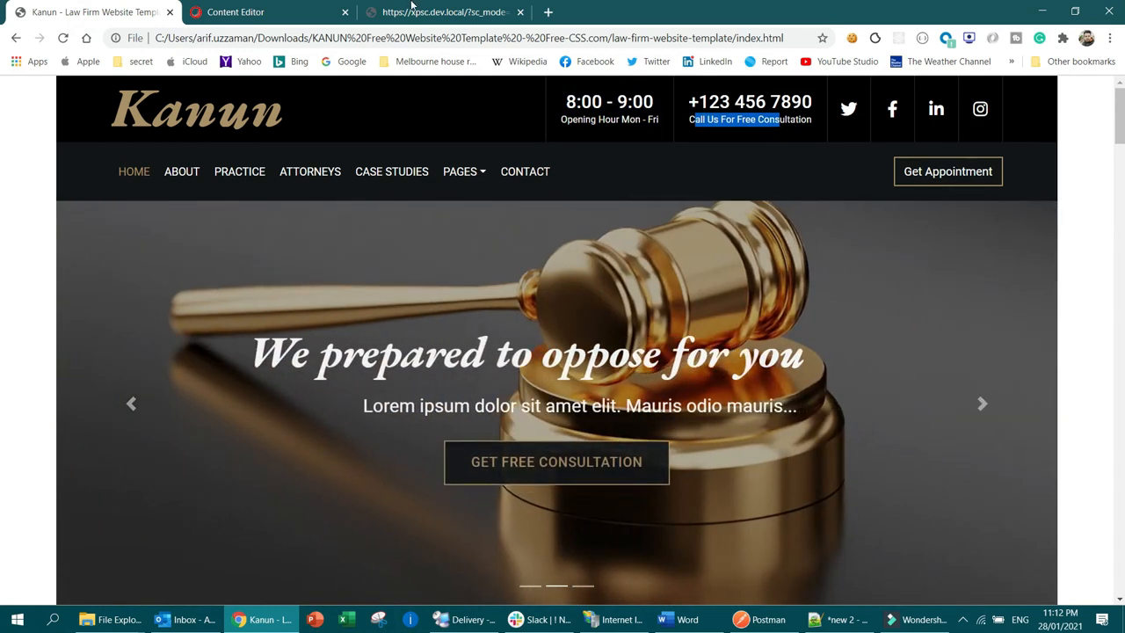
left_click(466, 9)
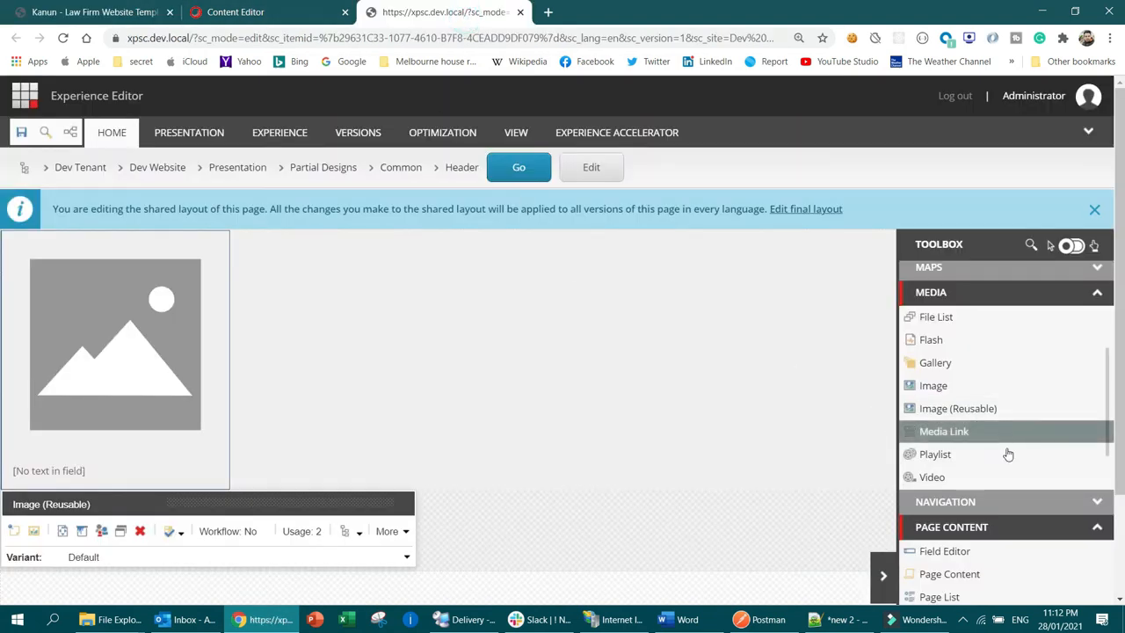
scroll(1010, 472, "down", 2)
scroll(1012, 475, "down", 1)
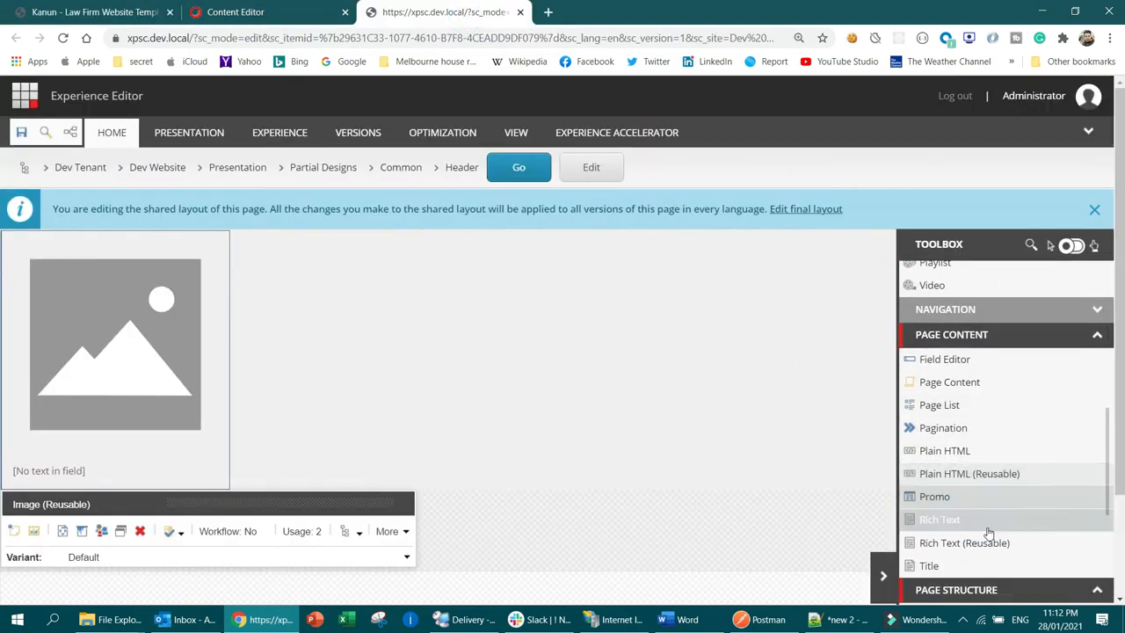
mouse_move(969, 547)
left_mouse_down()
mouse_move(673, 454)
mouse_move(191, 454)
mouse_move(105, 480)
mouse_move(118, 486)
left_mouse_up()
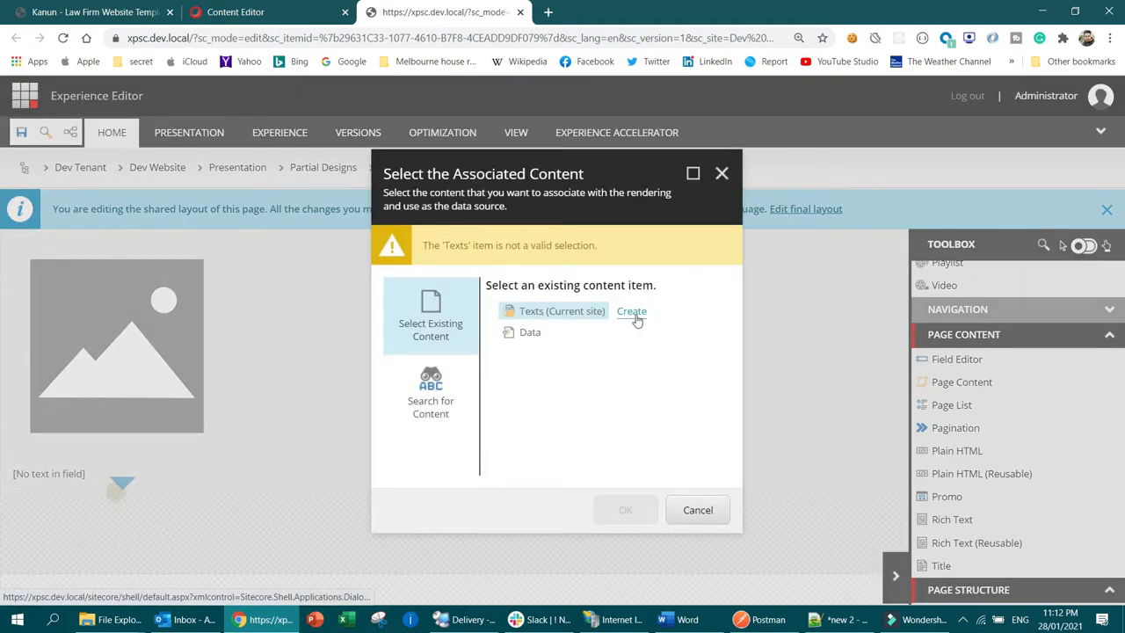
Step: Create a Text Folder named Header under the current site's Texts folder
left_click(632, 312)
left_click(554, 470)
triple_click(556, 468)
type("Header")
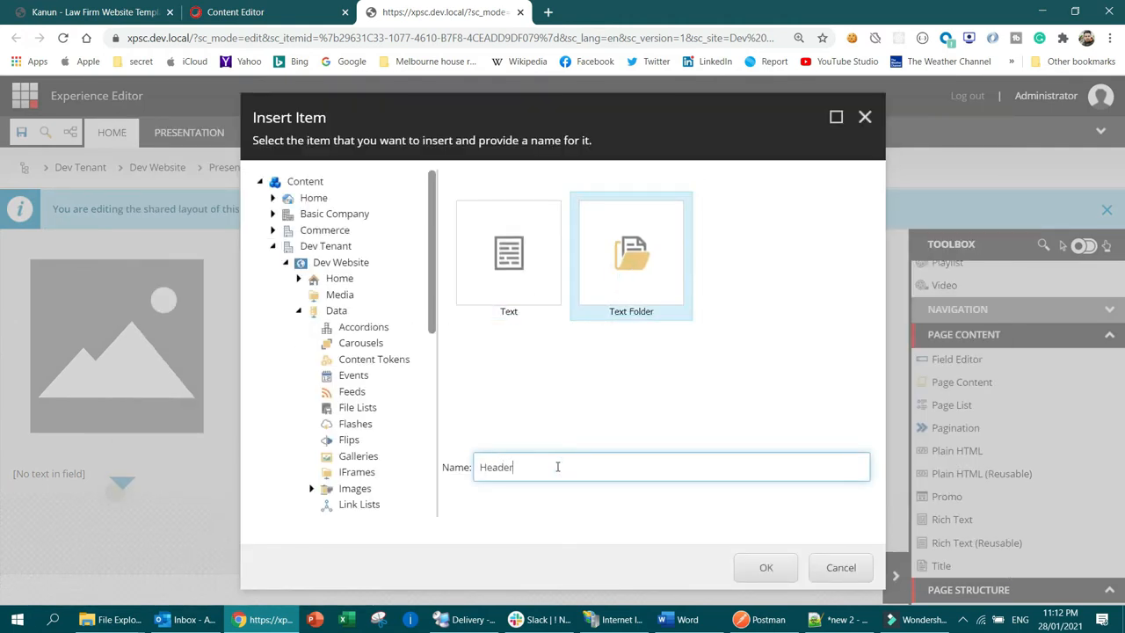
left_click(766, 568)
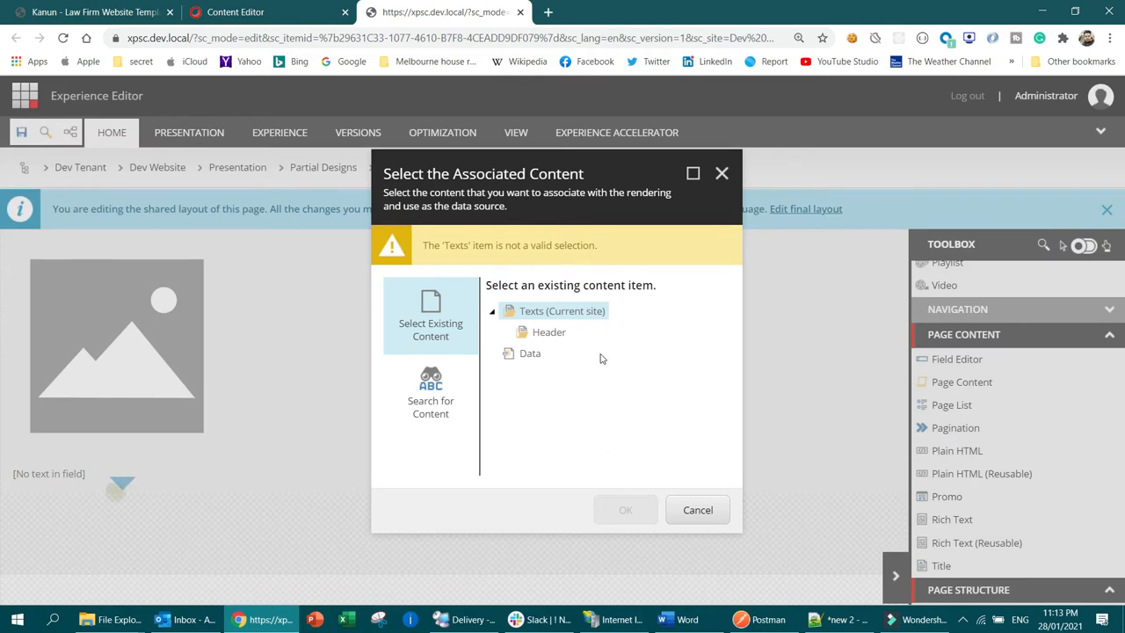
Step: Create a Text item named Opening Hour in the Header text folder as the data source, consulting the template for its wording
left_click(549, 334)
left_click(598, 333)
left_click(496, 264)
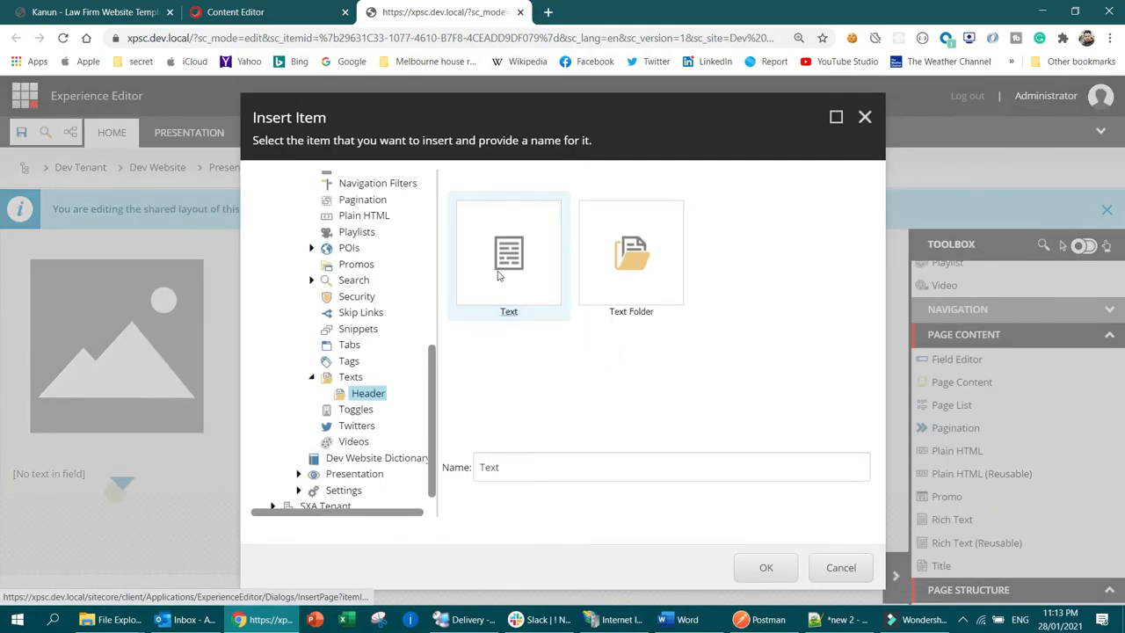
left_click(563, 469)
double_click(566, 469)
key("BackSpace")
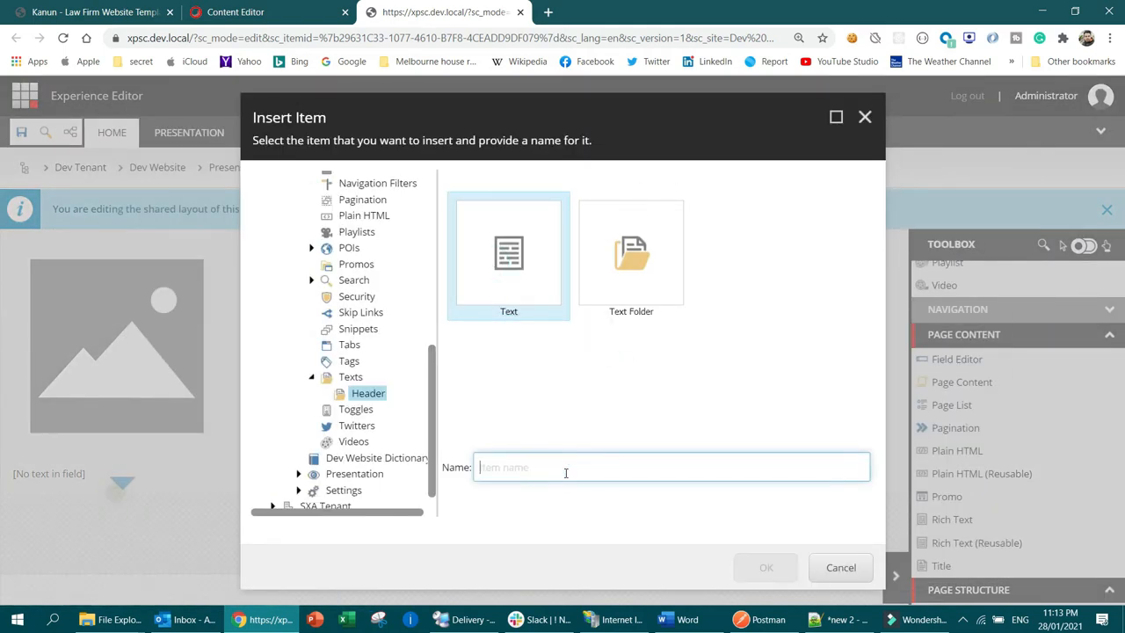
left_click(26, 12)
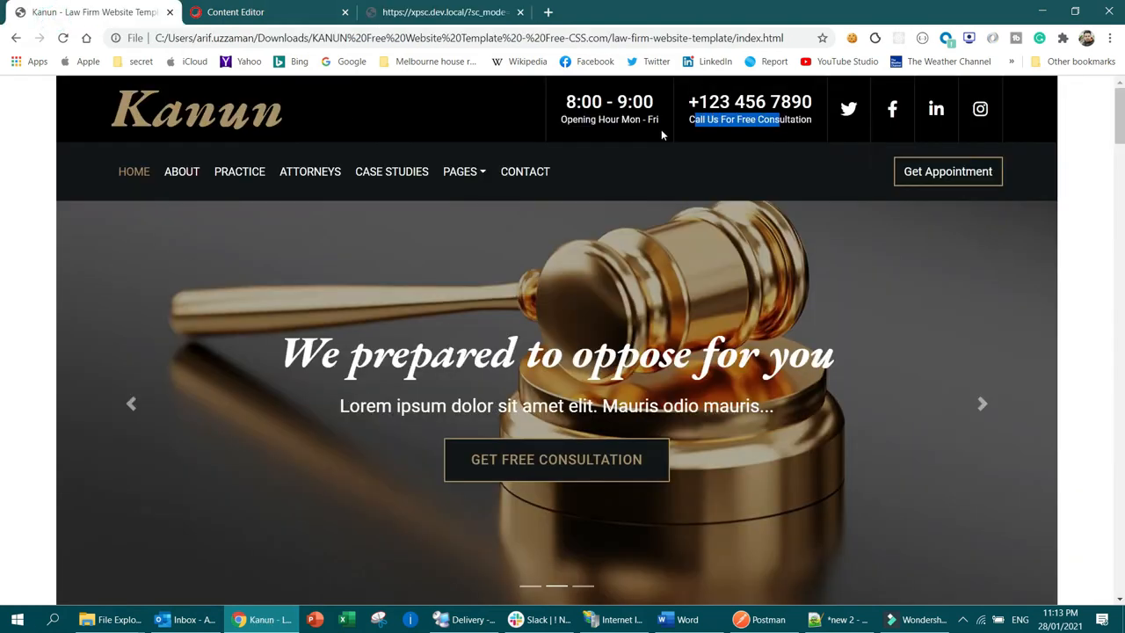
left_click(497, 11)
type("Opening Hour")
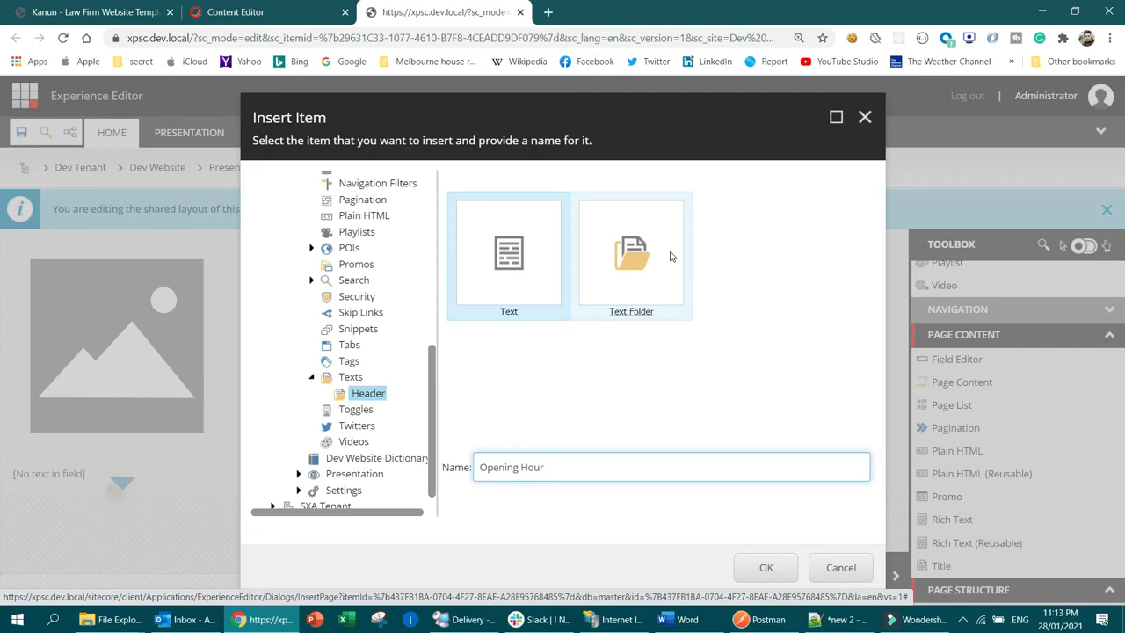
left_click(766, 567)
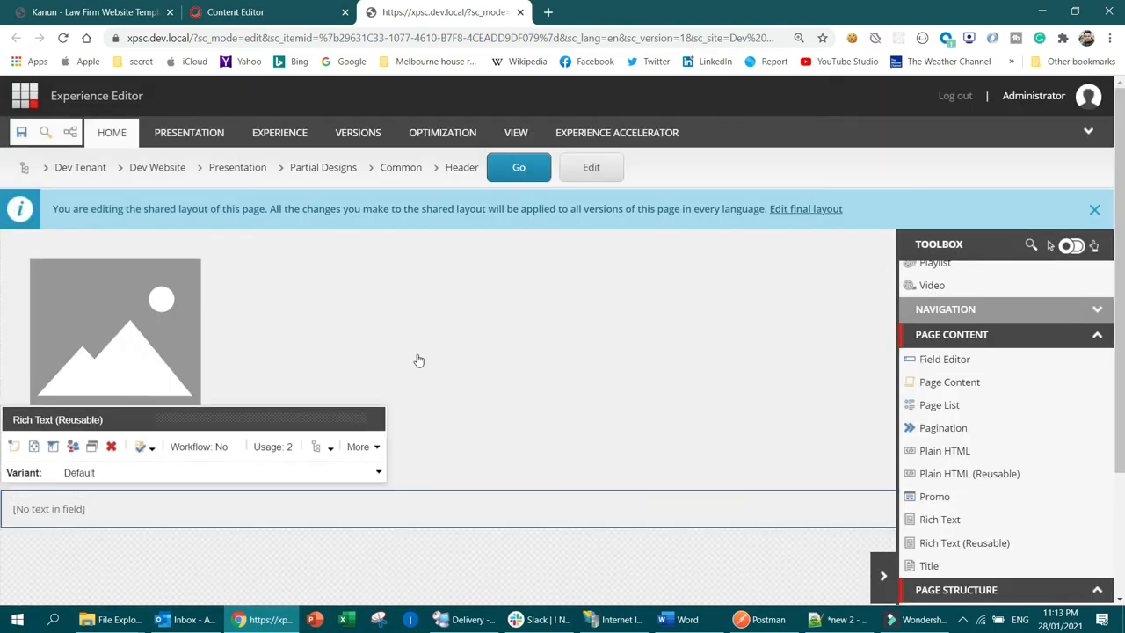
Step: Set the Opening Hour rich text's grid size to 2 for Laptops and Desktops
left_click(52, 434)
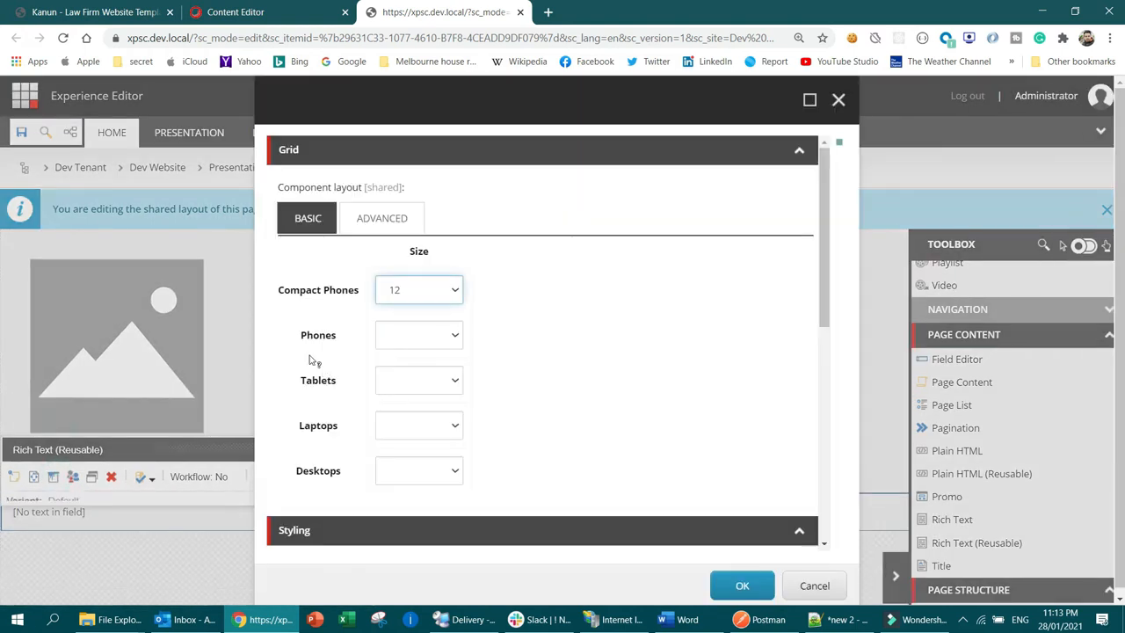
left_click(435, 427)
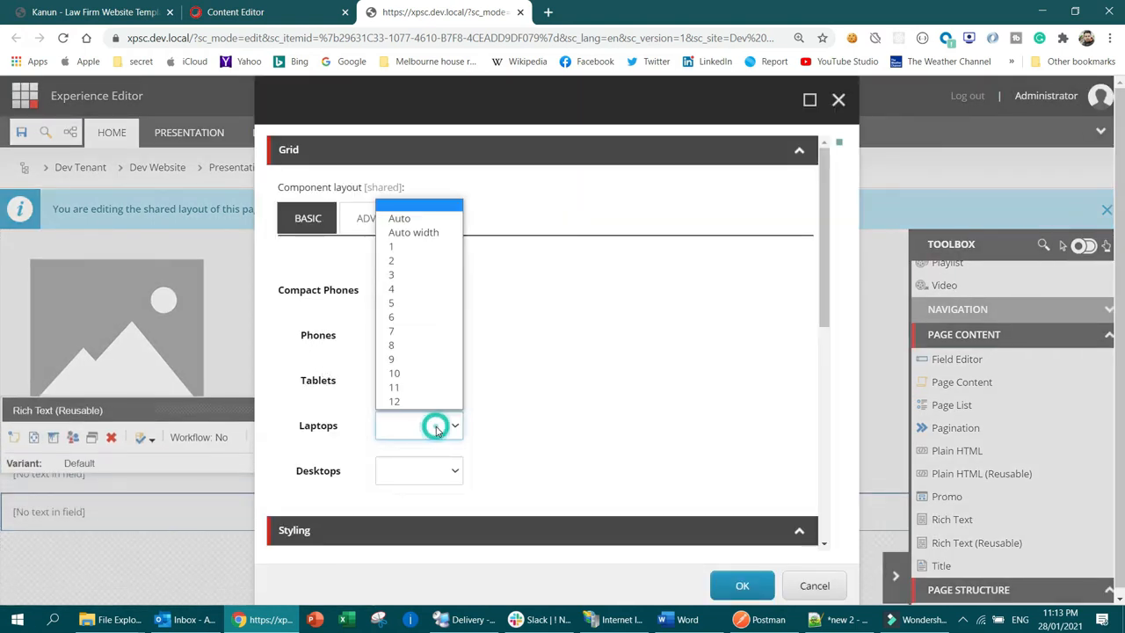
left_click(401, 261)
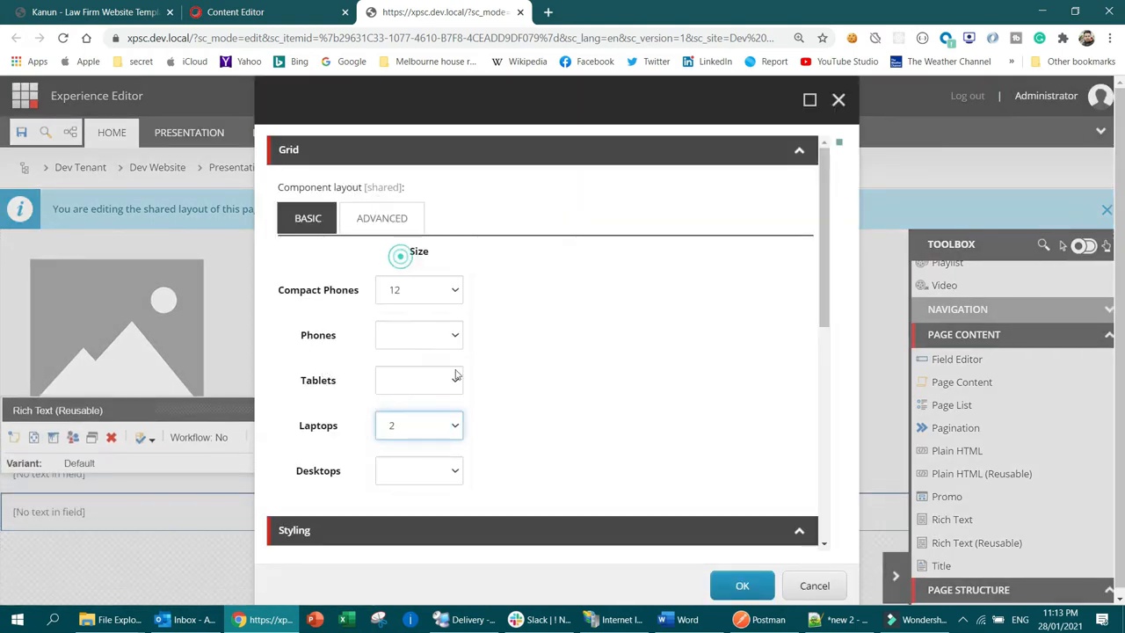
left_click(419, 472)
left_click(402, 305)
left_click(743, 586)
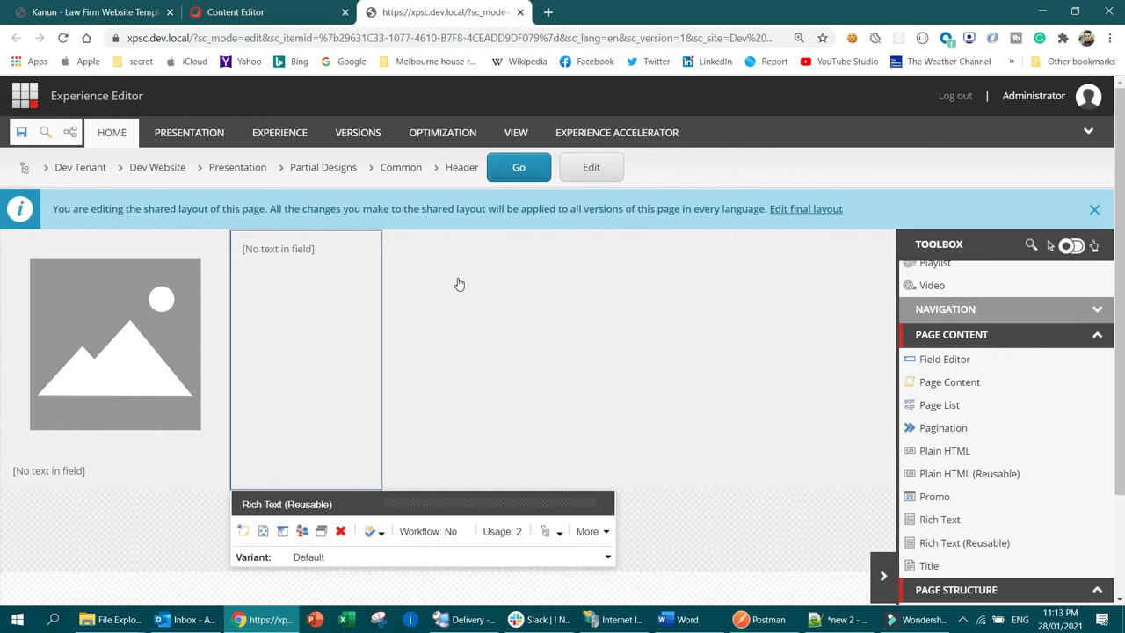
Step: Place another Rich Text (Reusable) component in the first row with a new Text item named Free Consultation in the Header text folder
left_click_drag(940, 542, 322, 482)
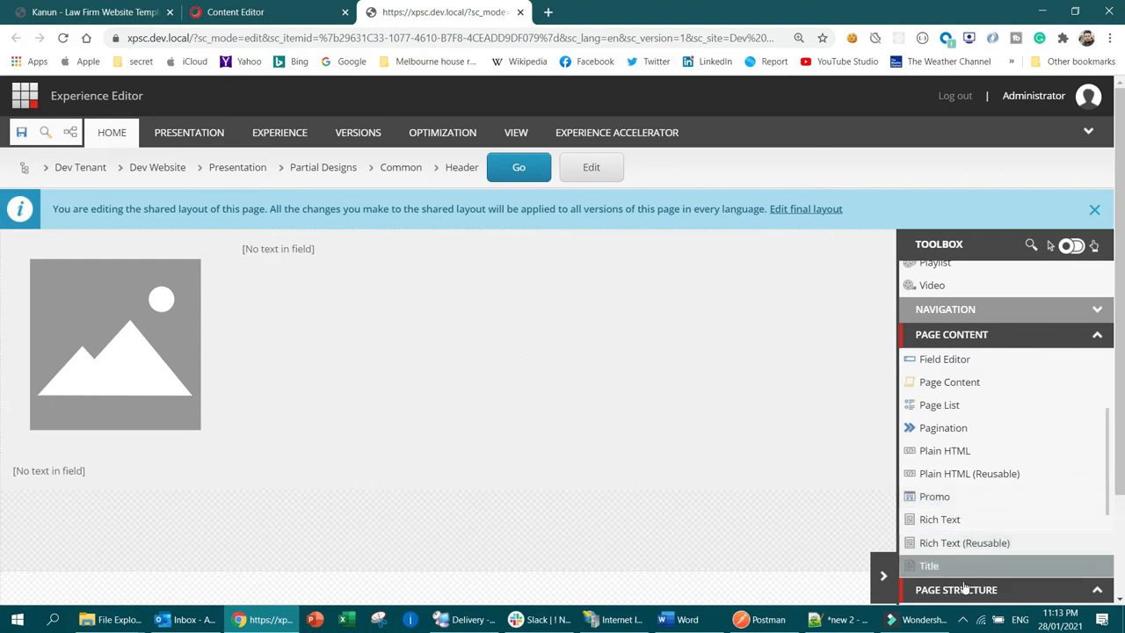
left_click_drag(932, 543, 311, 484)
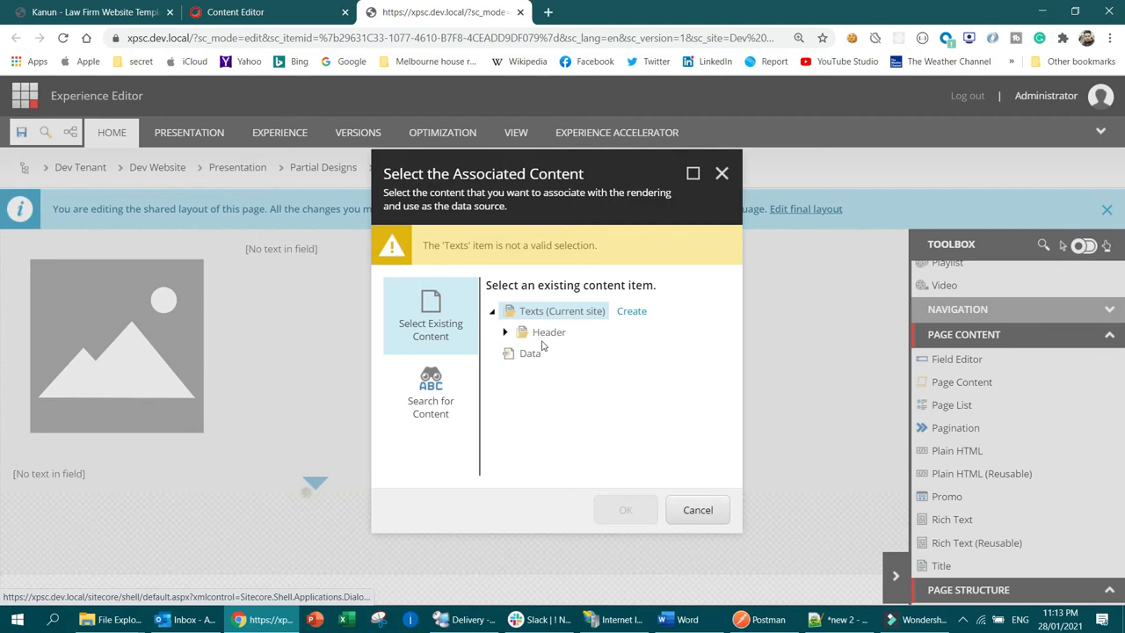
left_click(543, 332)
left_click(591, 333)
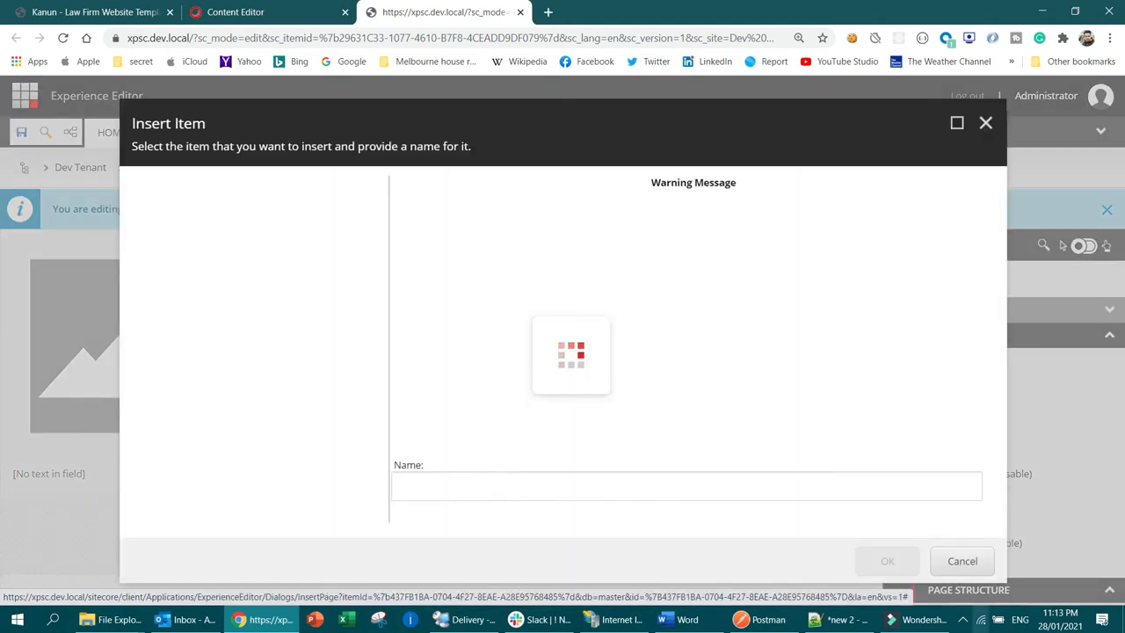
left_click(540, 283)
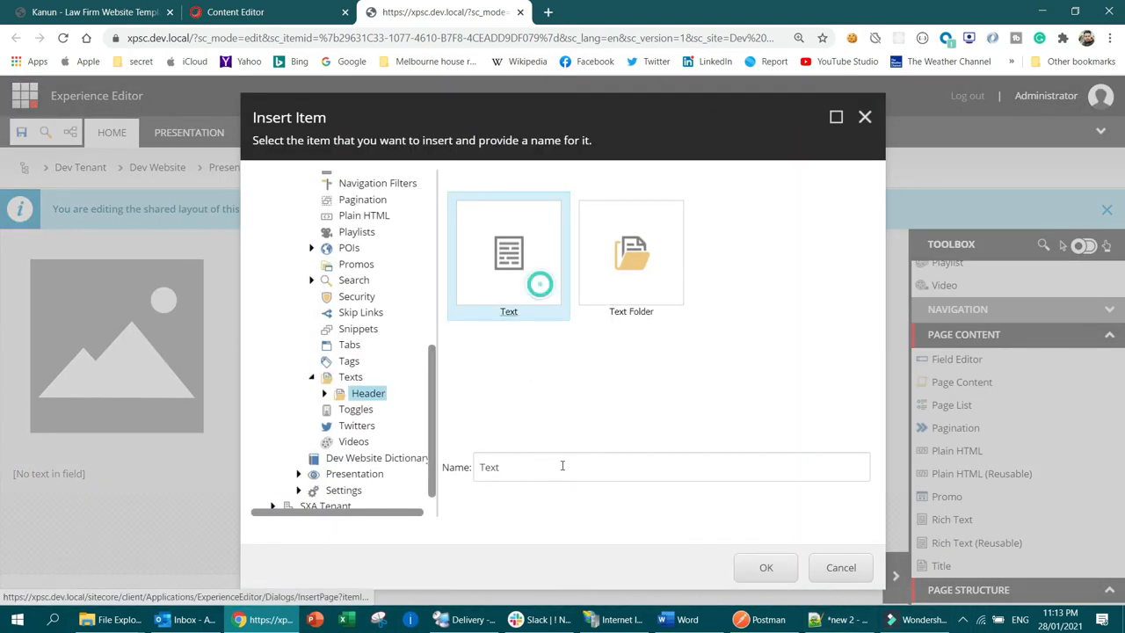
double_click(553, 468)
type("Fr")
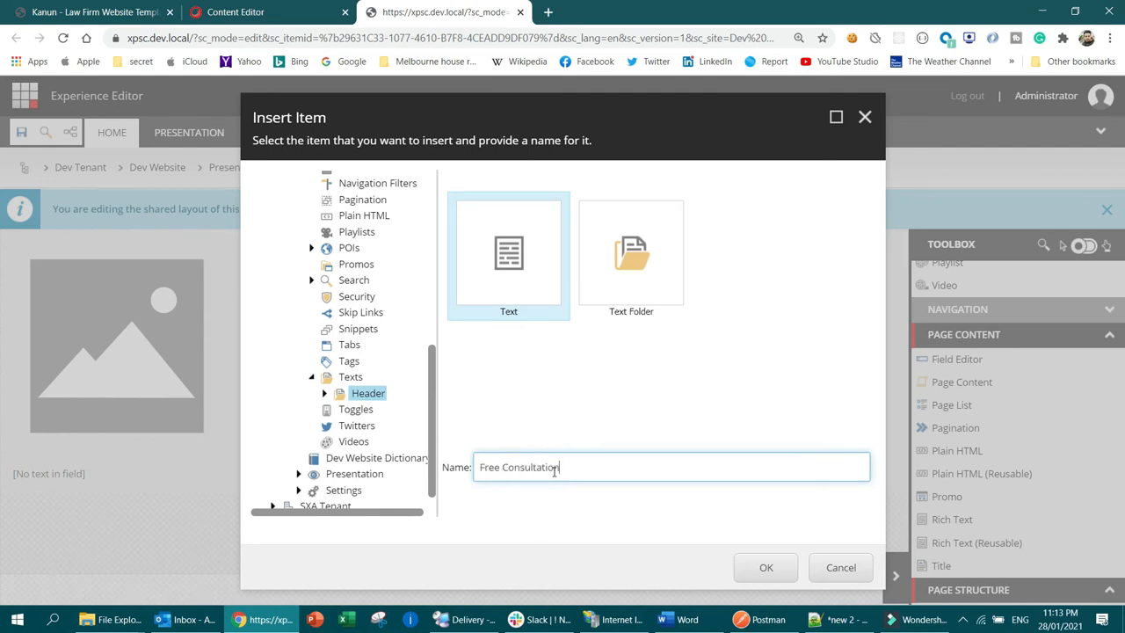
type("ee Consultation")
left_click(774, 568)
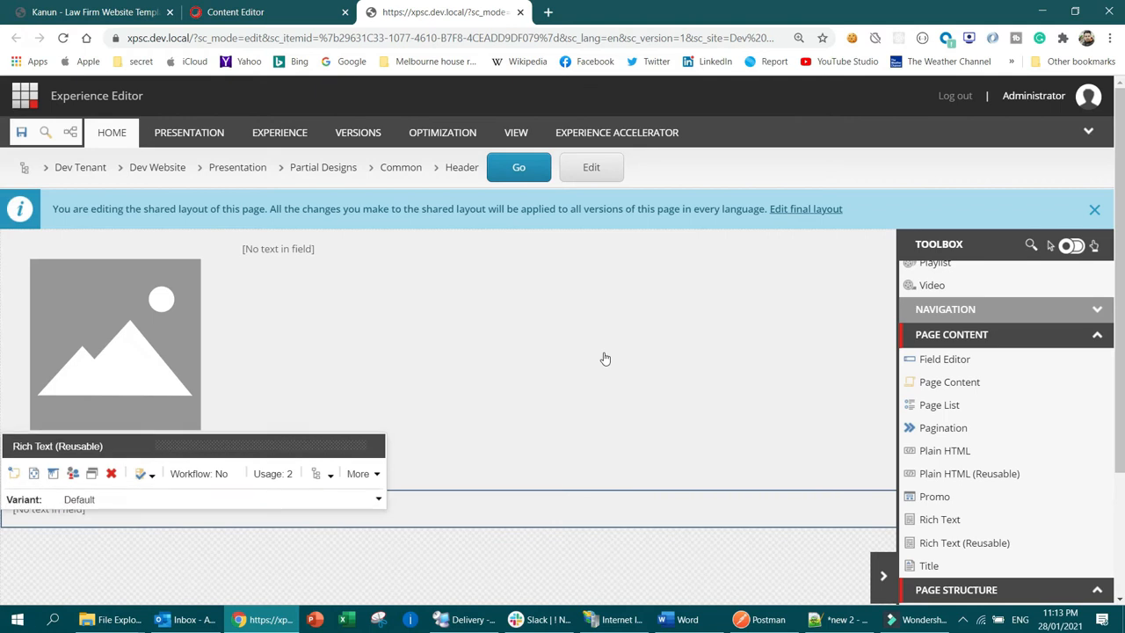
Step: Set the Free Consultation rich text's grid size to 2 for Laptops and Desktops
left_click(52, 435)
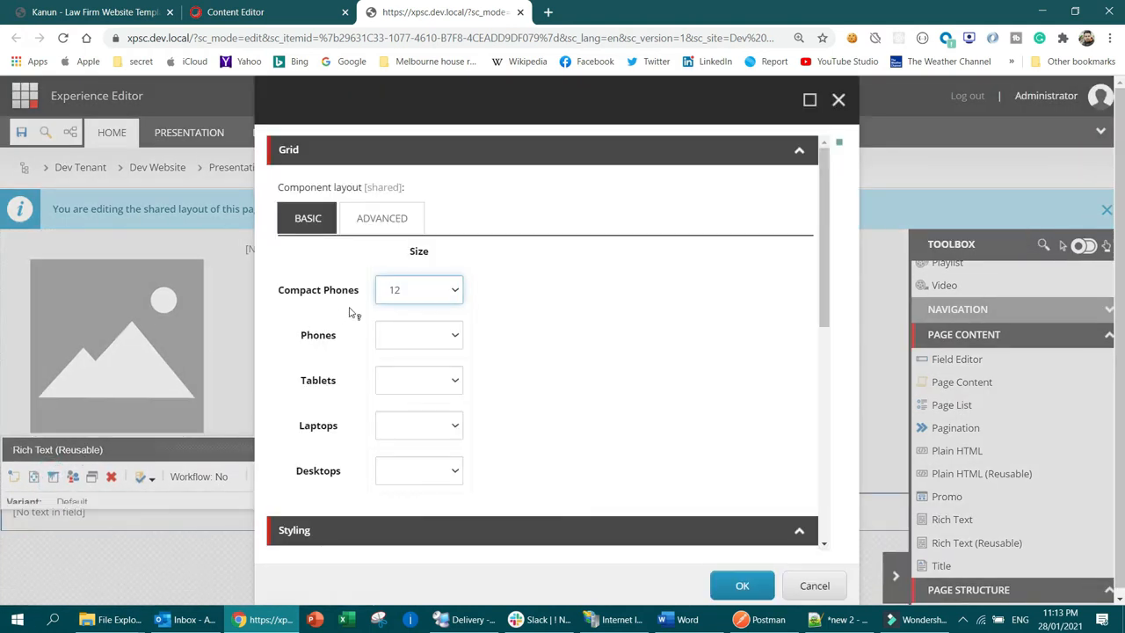
left_click(428, 428)
left_click(404, 268)
left_click(432, 469)
left_click(428, 307)
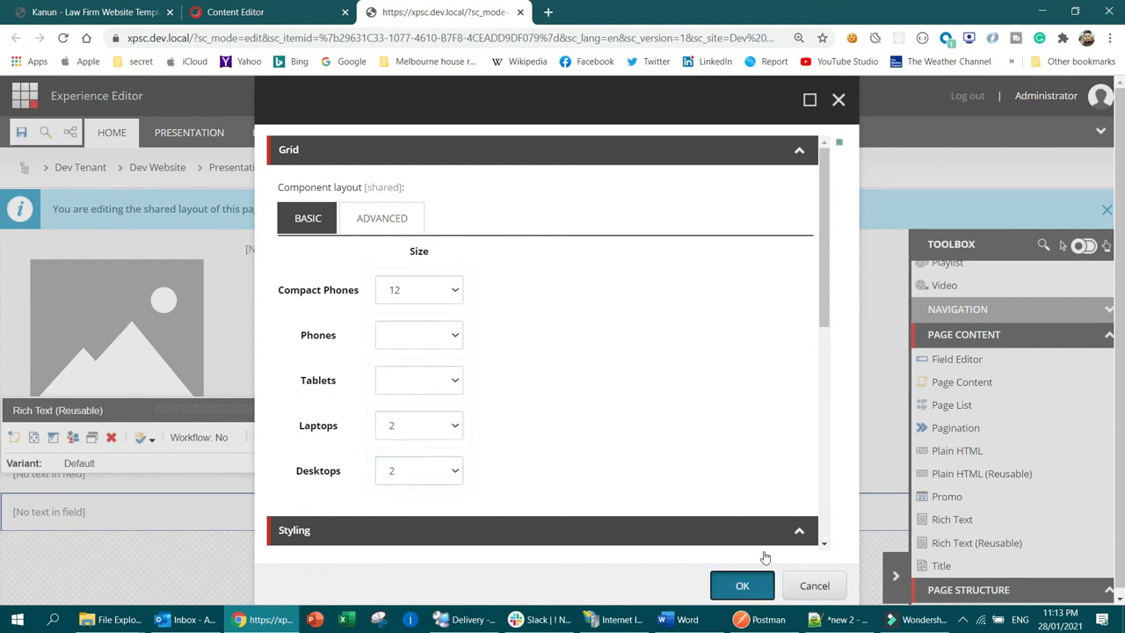
left_click(746, 586)
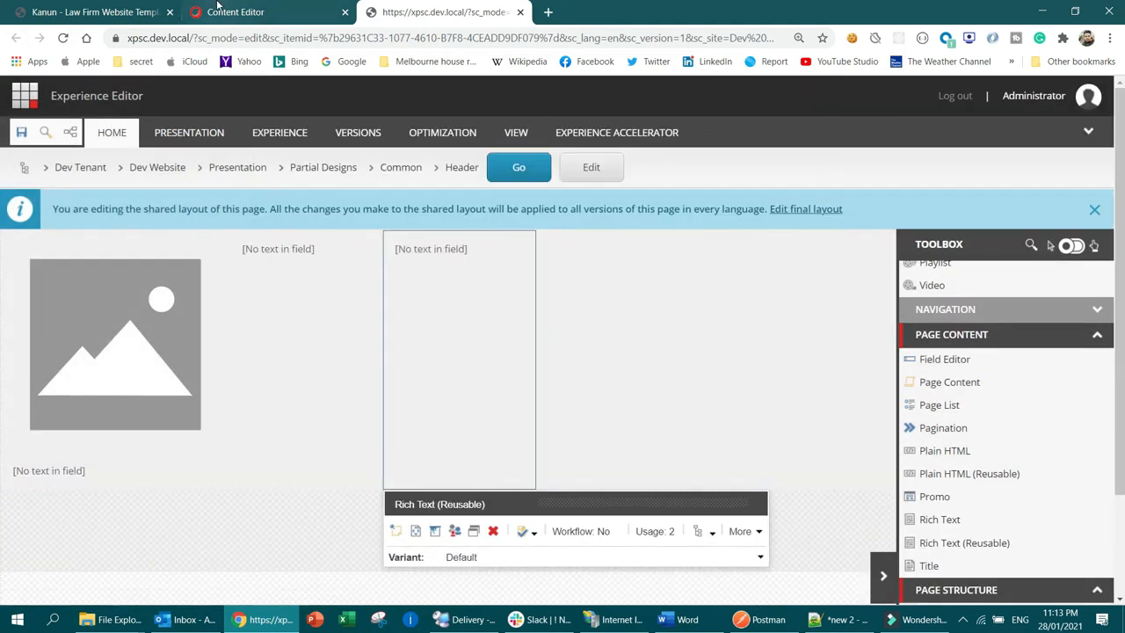
Step: Enter "Opening Hour" and "9:00 - 5:00" on separate lines in the Opening Hour component and open its text in the Rich Text Editor
left_click(235, 11)
left_click(95, 11)
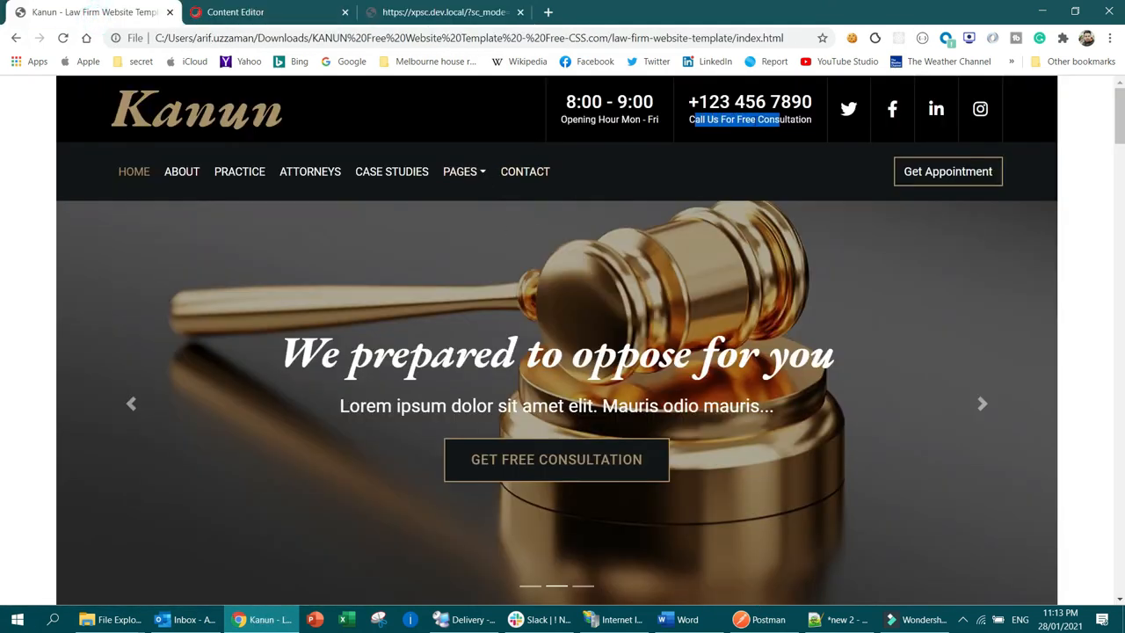
left_click(394, 11)
left_click(290, 249)
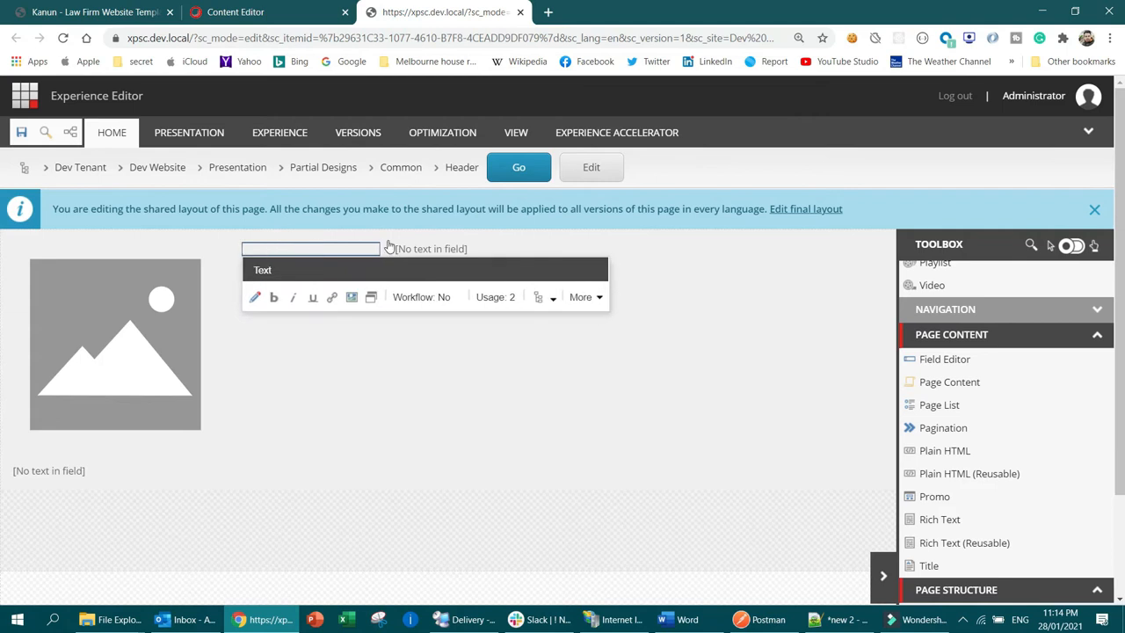
type("Openi")
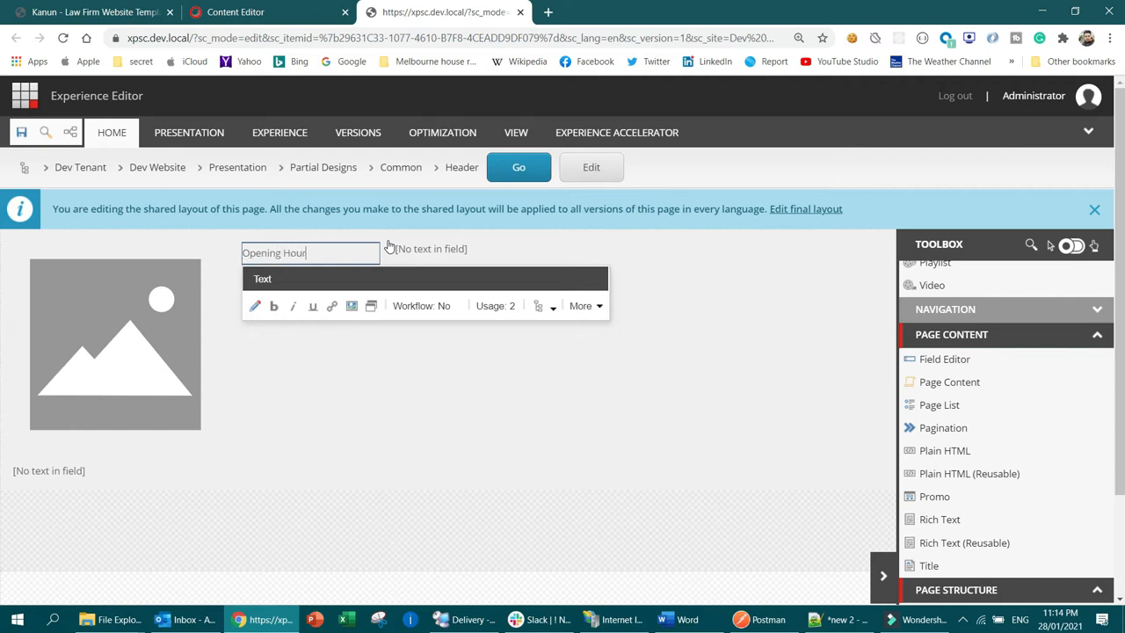
type("ng Hour")
key("Return")
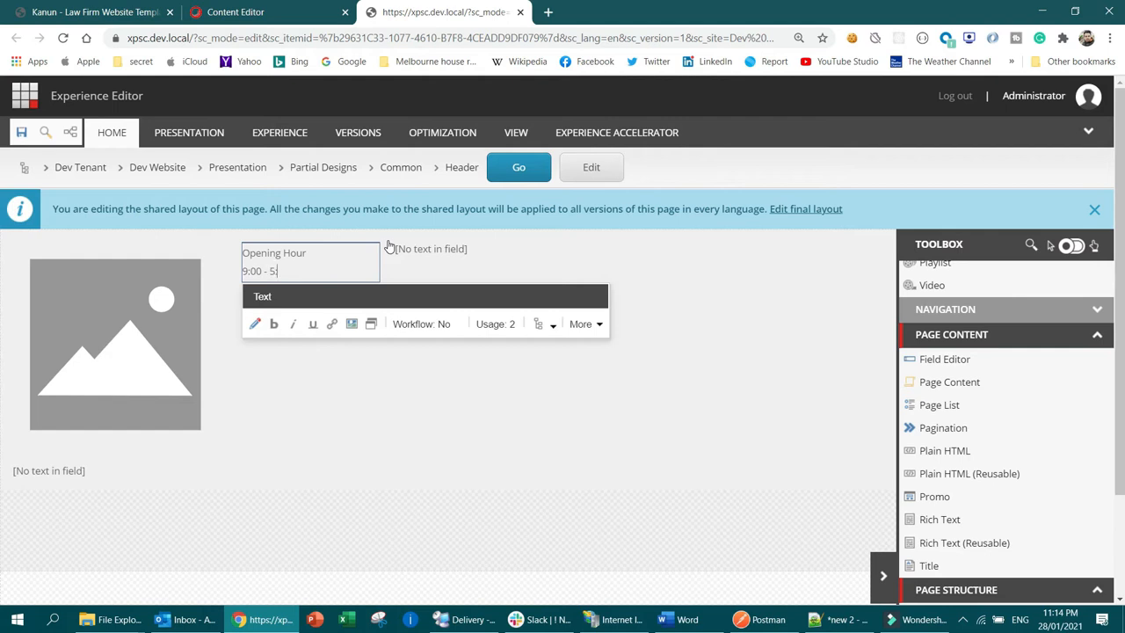
left_click(255, 323)
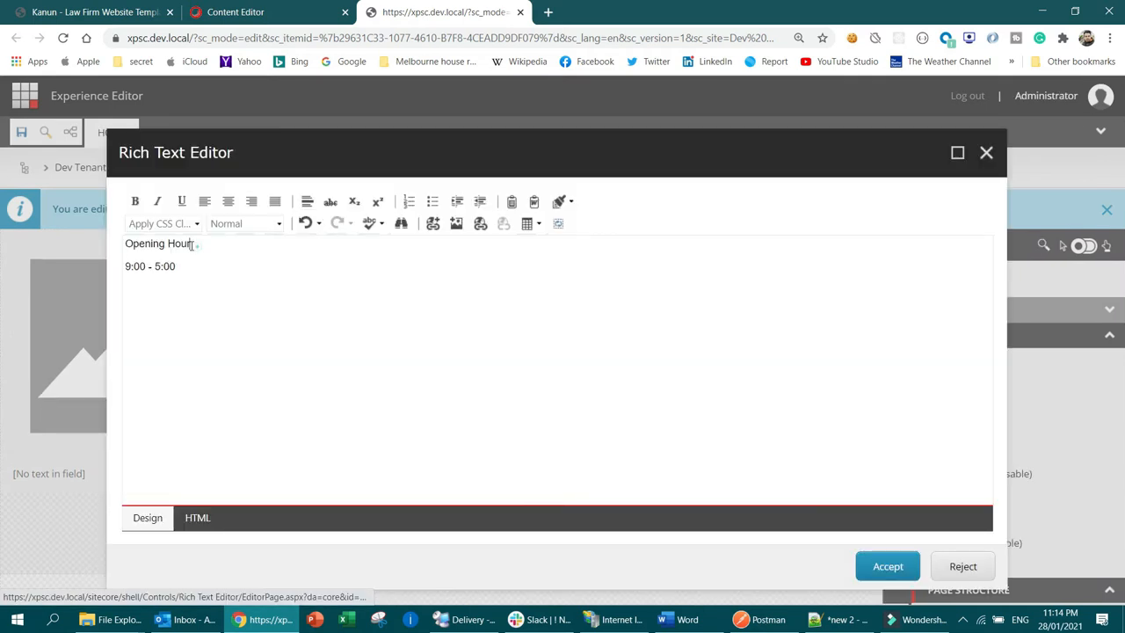
left_click_drag(192, 244, 125, 243)
left_click(279, 224)
left_click(255, 254)
left_click(271, 287)
left_click(194, 293)
left_click_drag(179, 295, 123, 295)
left_click(292, 284)
key("ctrl+z")
left_click_drag(186, 267, 122, 266)
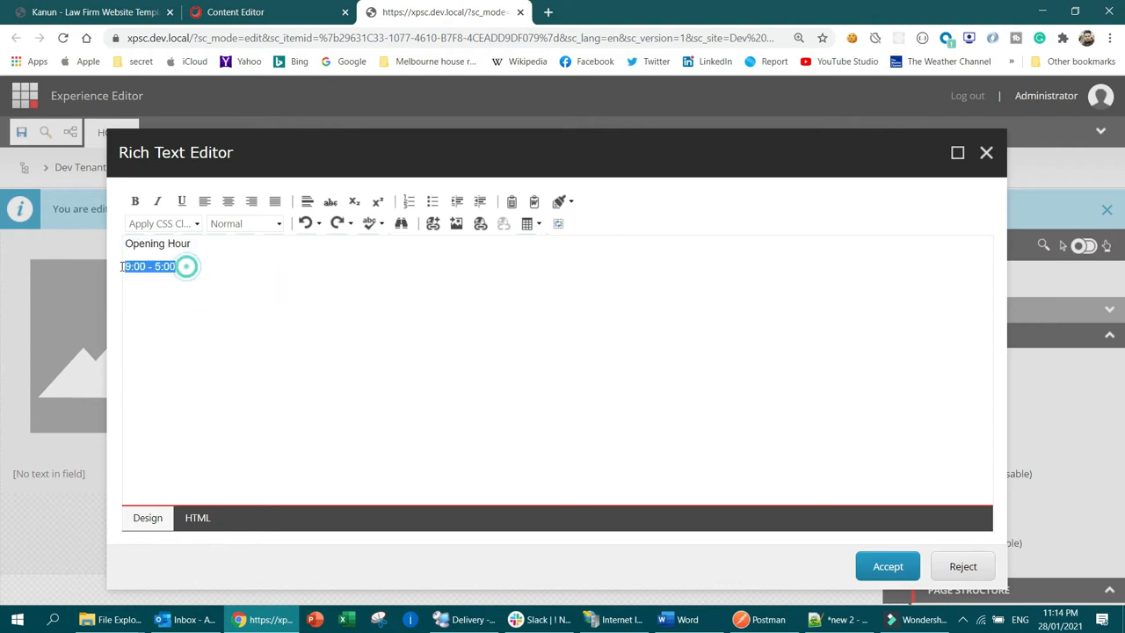
left_click(258, 244)
Step: Consult the template header's line order and move the "9:00 - 5:00" line above "Opening Hour"
left_click(88, 12)
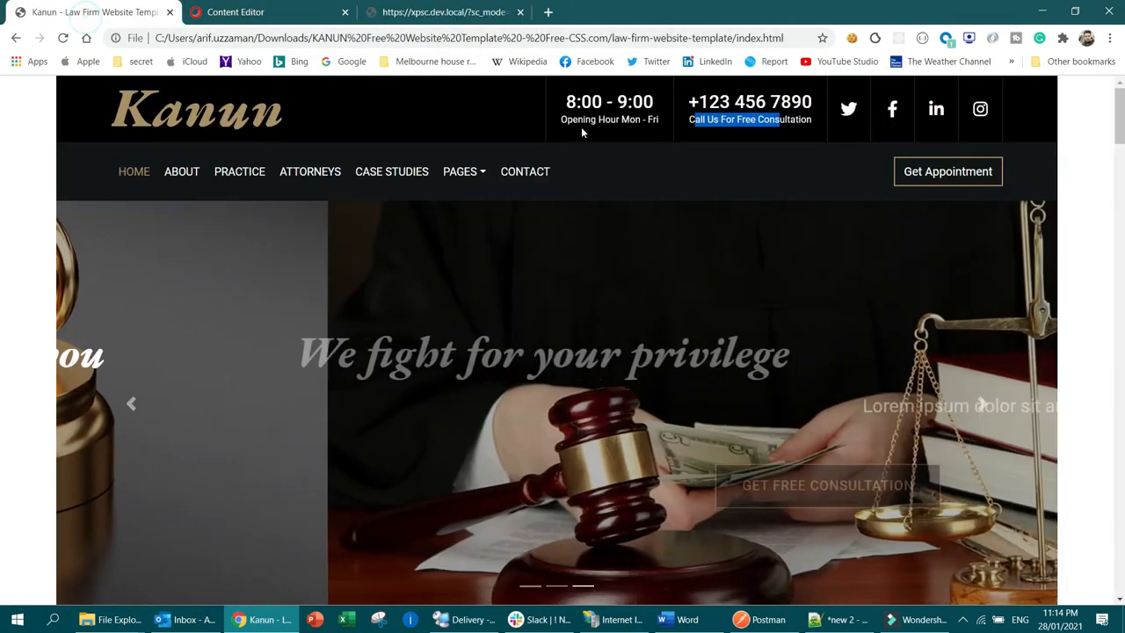
left_click(460, 13)
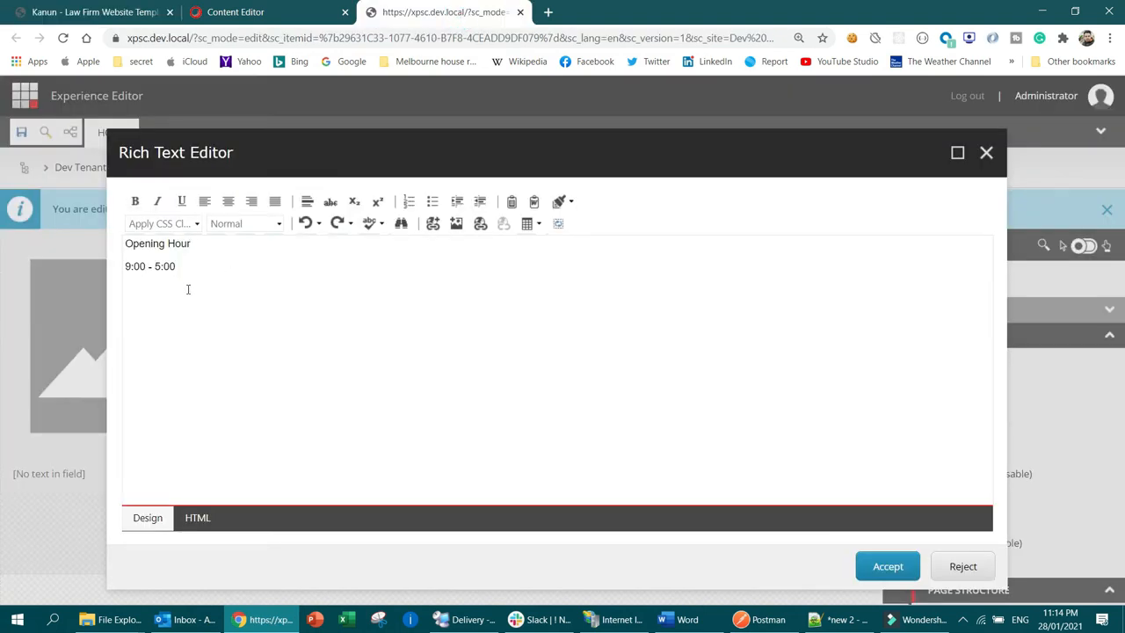
left_click_drag(178, 267, 85, 264)
key("ctrl+c")
key("BackSpace")
key("Up")
key("Return")
key("Up")
key("ctrl+v")
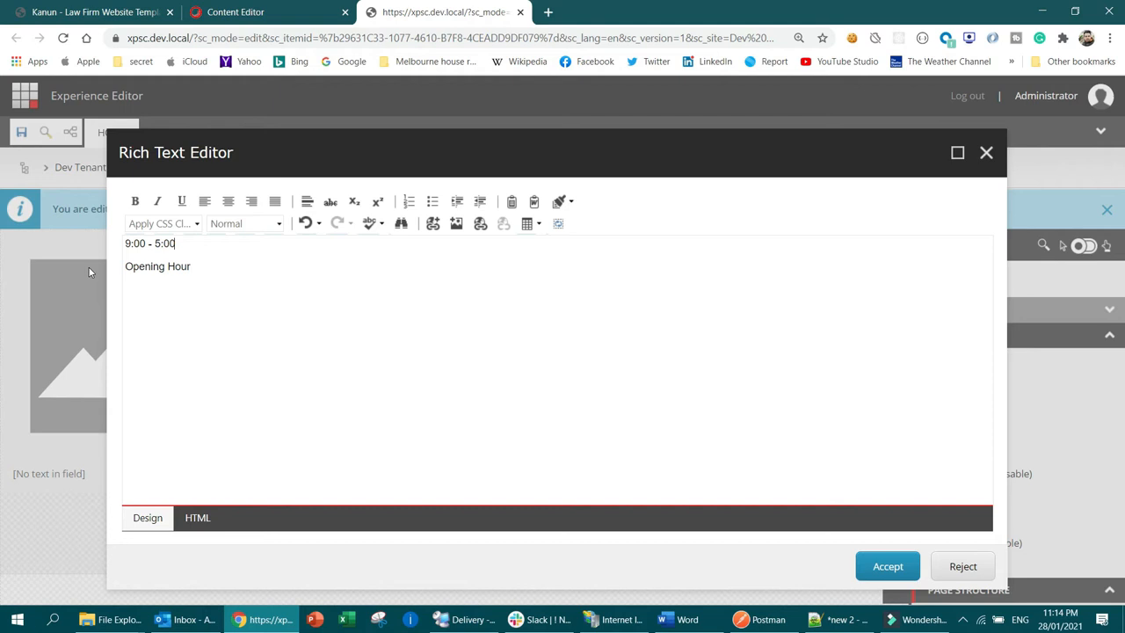
Step: Format the "9:00 - 5:00" line as Heading 1 and accept the rich text changes
left_click_drag(182, 243, 59, 237)
left_click(279, 223)
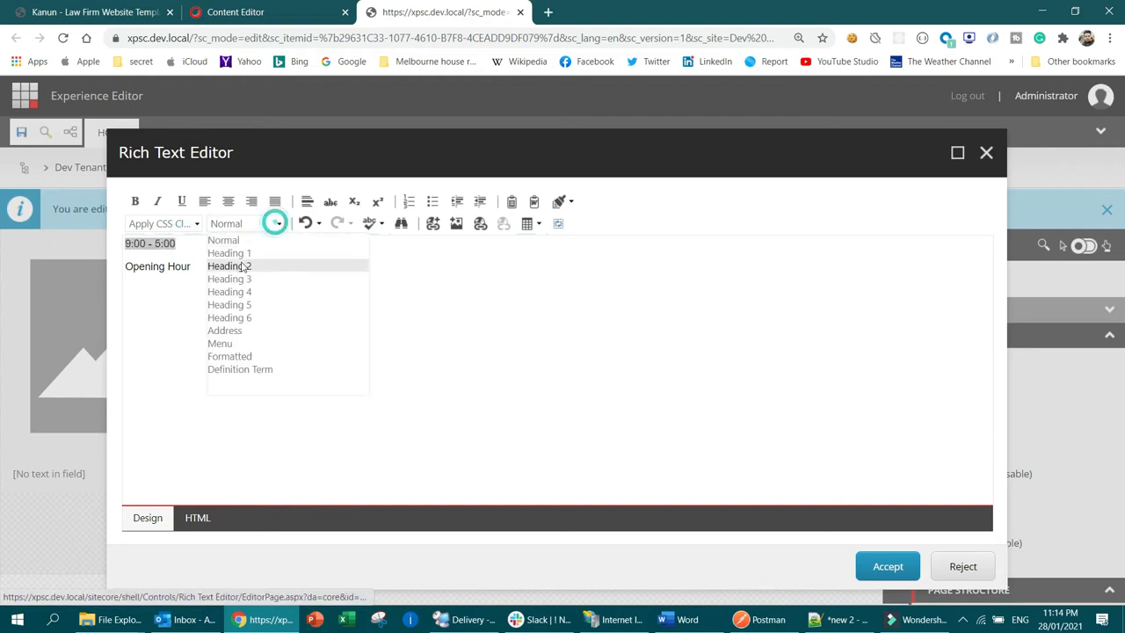
left_click(241, 255)
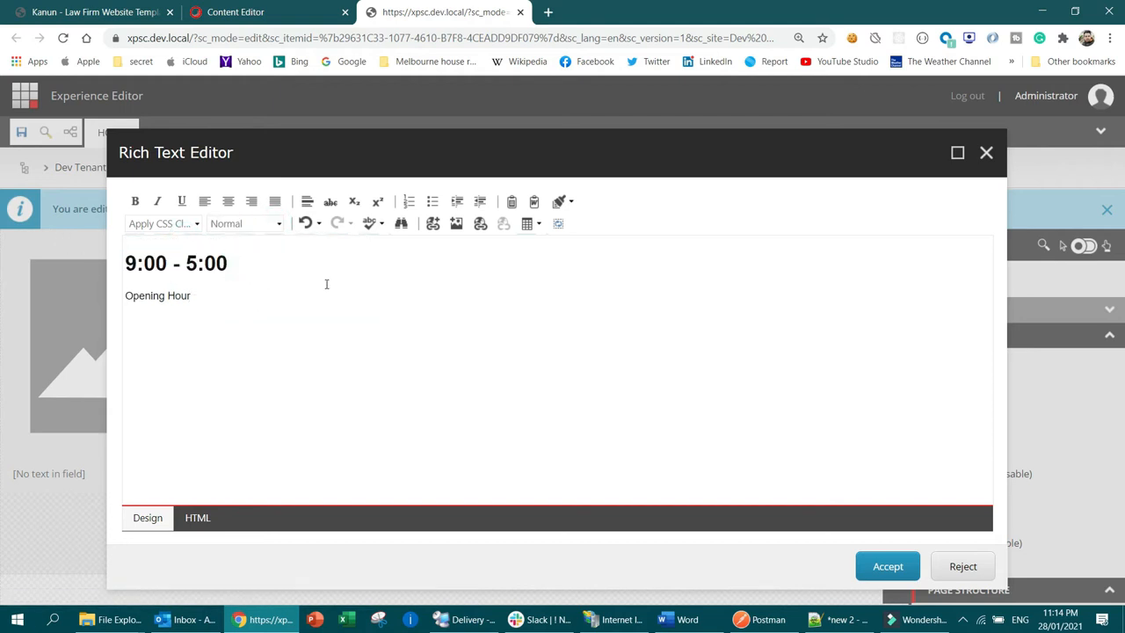
left_click(886, 568)
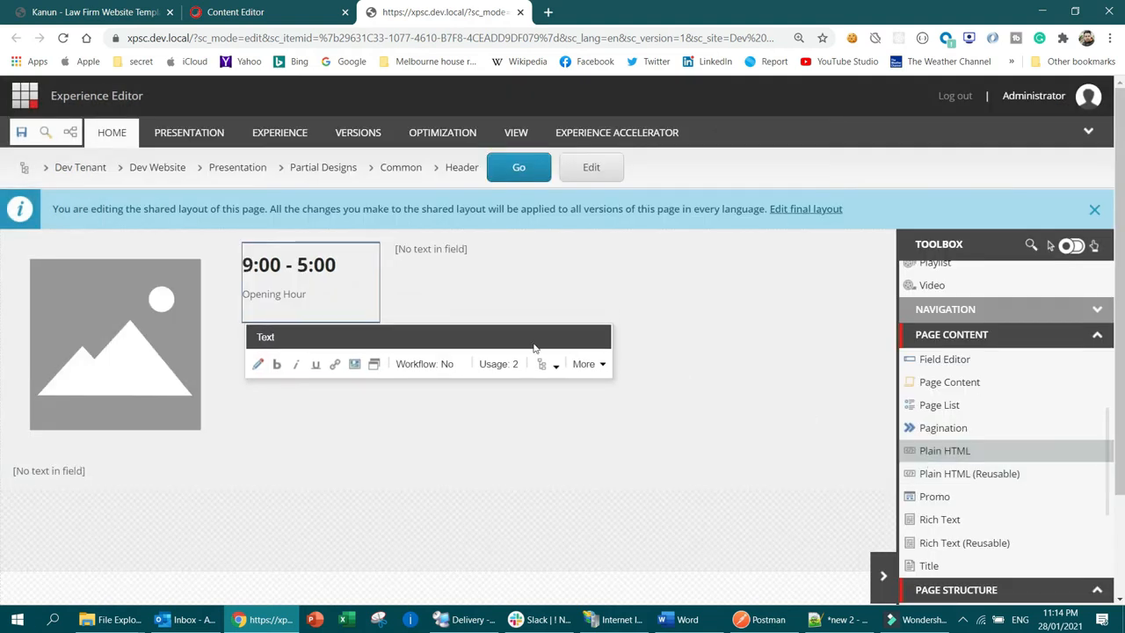
Step: Enter the contact phone number as a Heading 1 line in the Free Consultation component's rich text, consulting the template
left_click(412, 249)
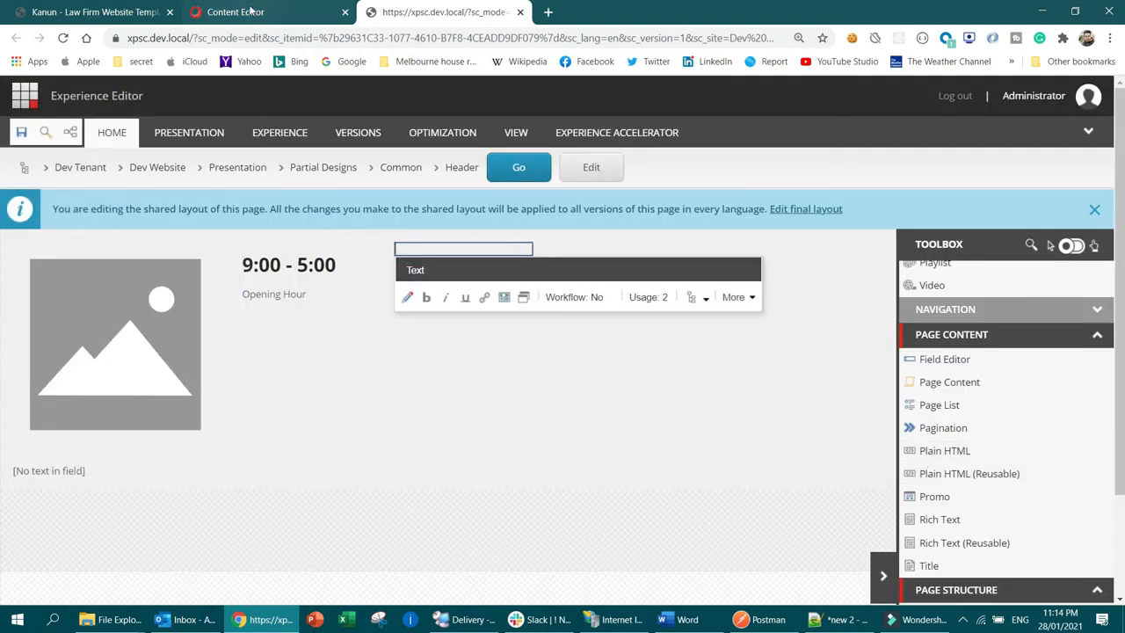
left_click(408, 297)
left_click(96, 11)
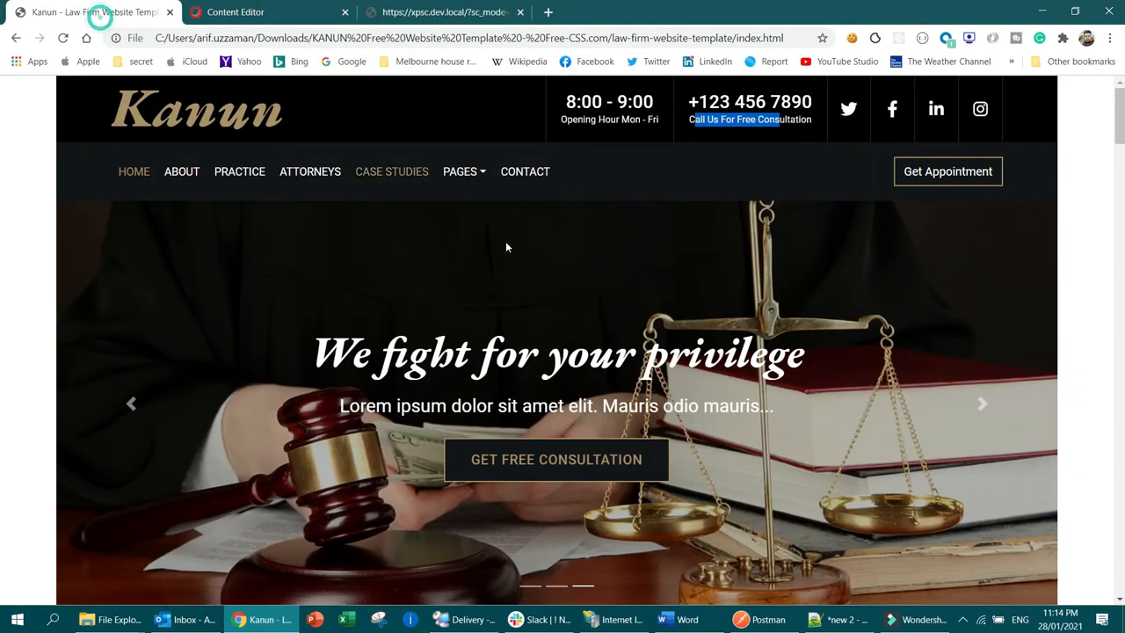
left_click(405, 11)
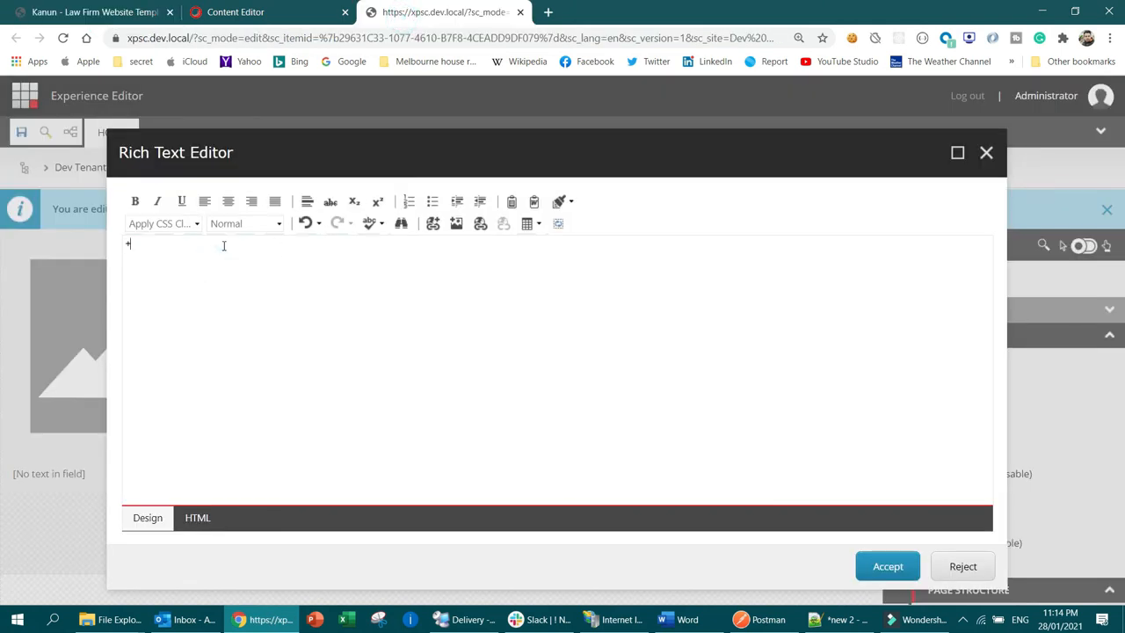
left_click(199, 246)
left_click(261, 223)
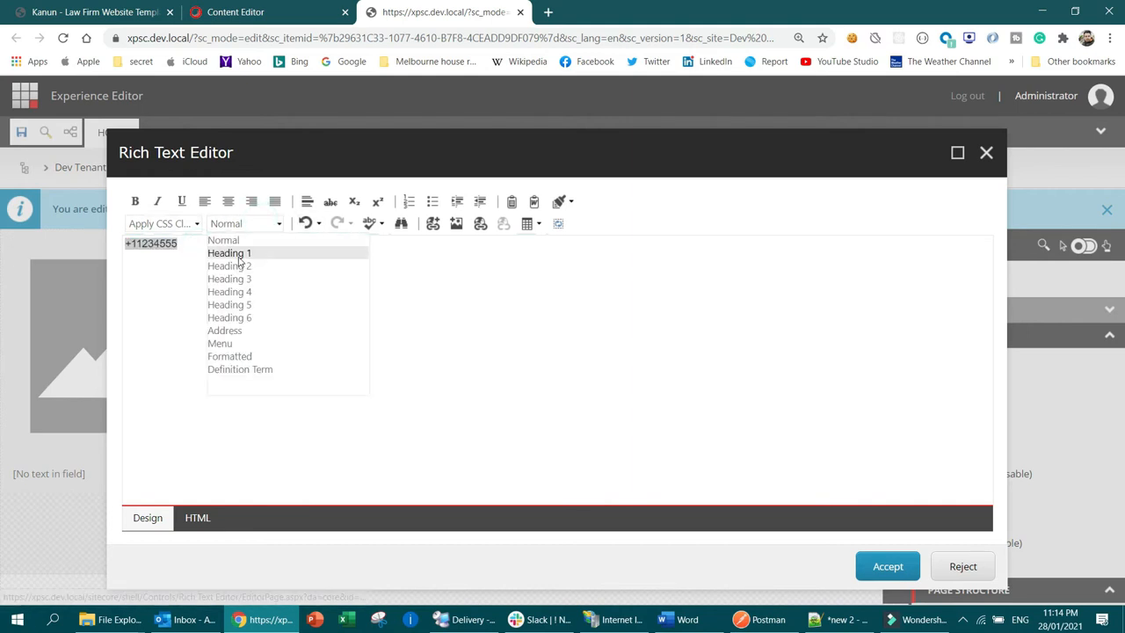
left_click(255, 251)
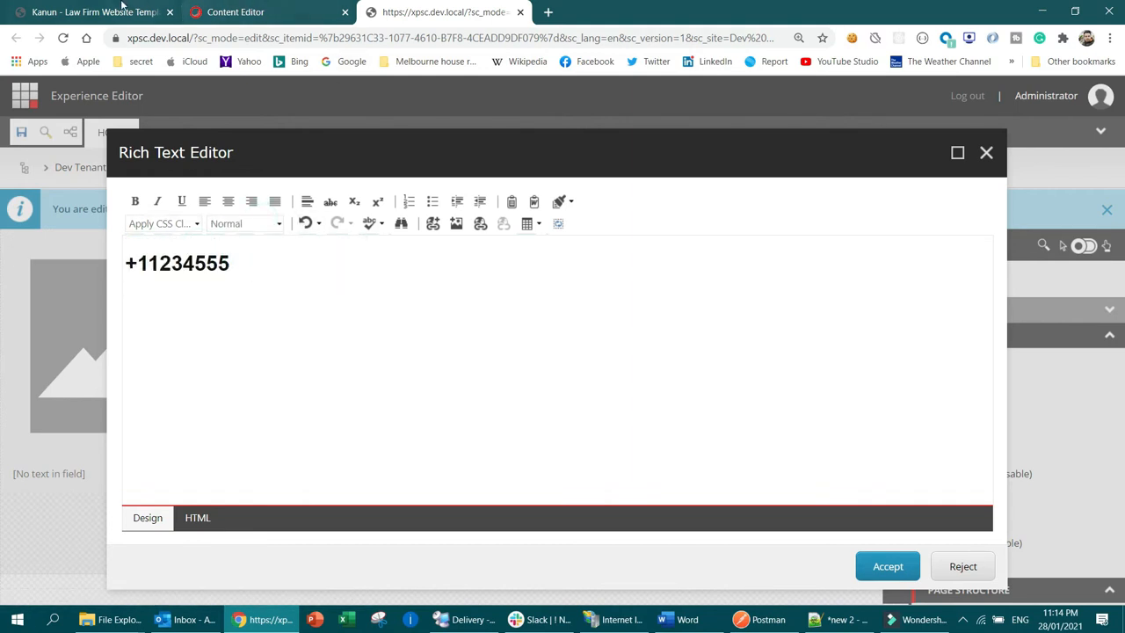
Step: Add the line "Call us for free consultation" below the phone number and accept the rich text changes
left_click(122, 12)
left_click(433, 14)
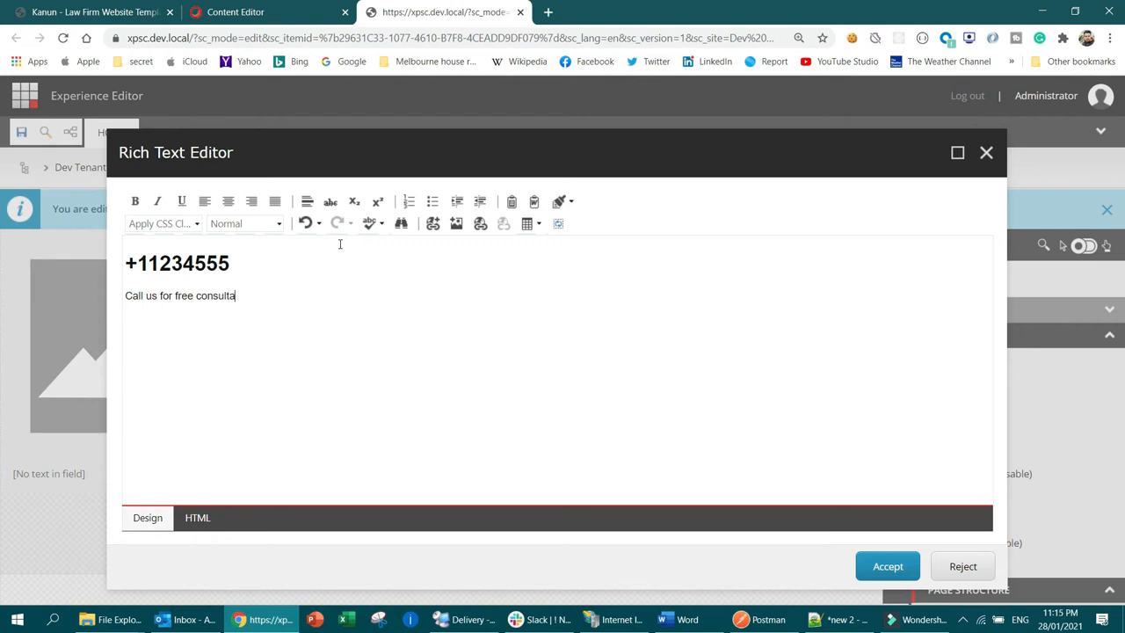
left_click(887, 567)
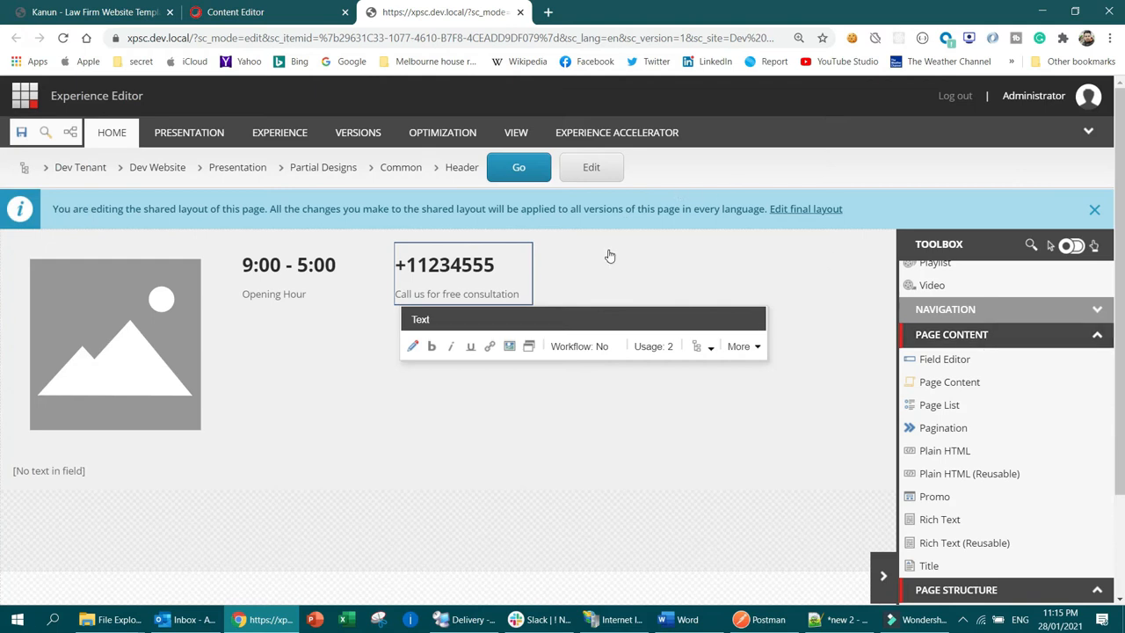
Step: Examine the template header's social media icons and browse the toolbox categories for a component suited to them
left_click(608, 251)
left_click(113, 12)
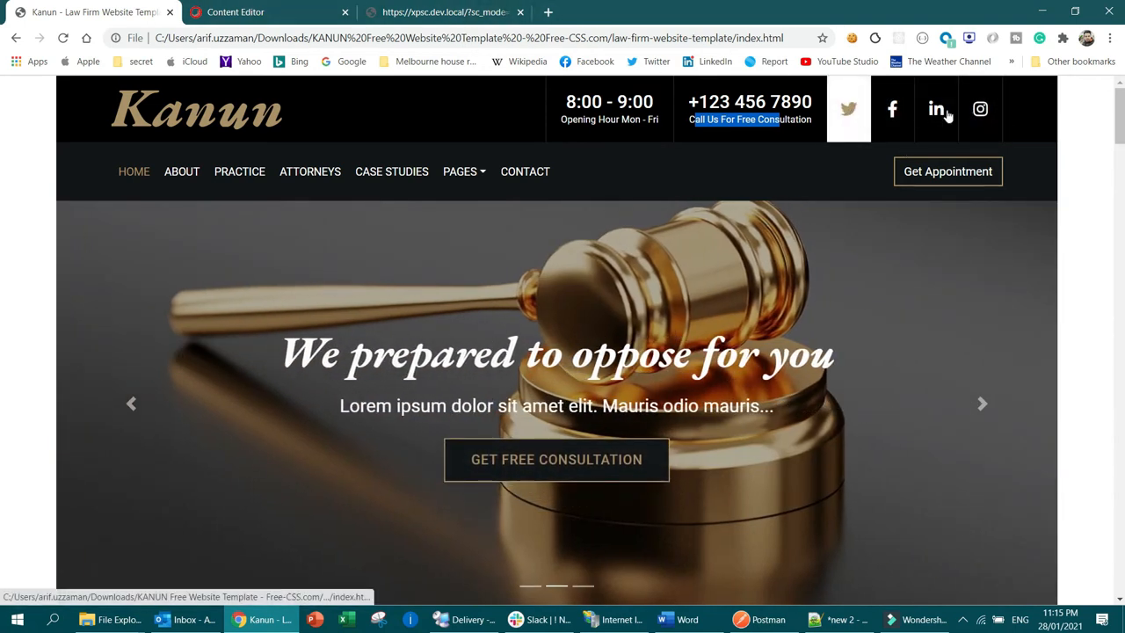
left_click(431, 13)
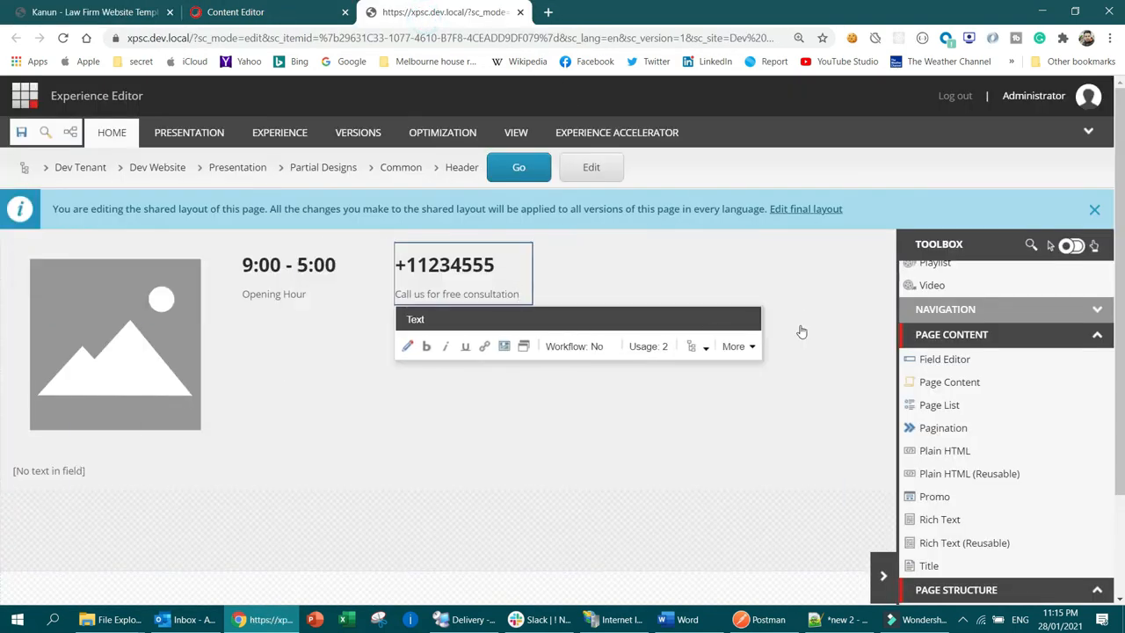
left_click(545, 458)
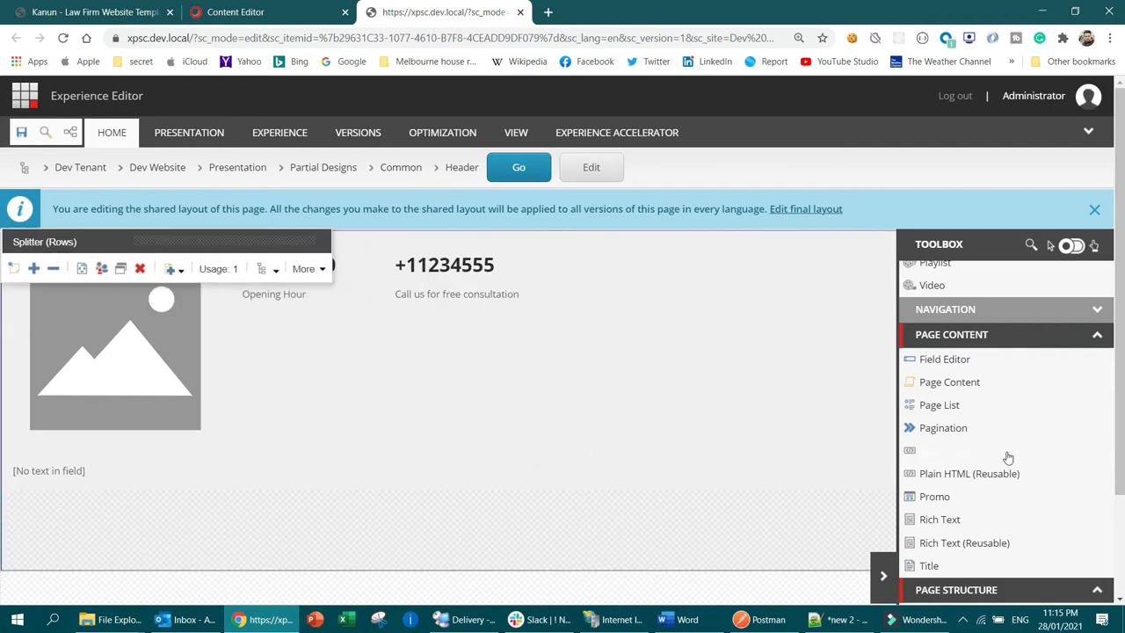
scroll(1008, 458, "down", 3)
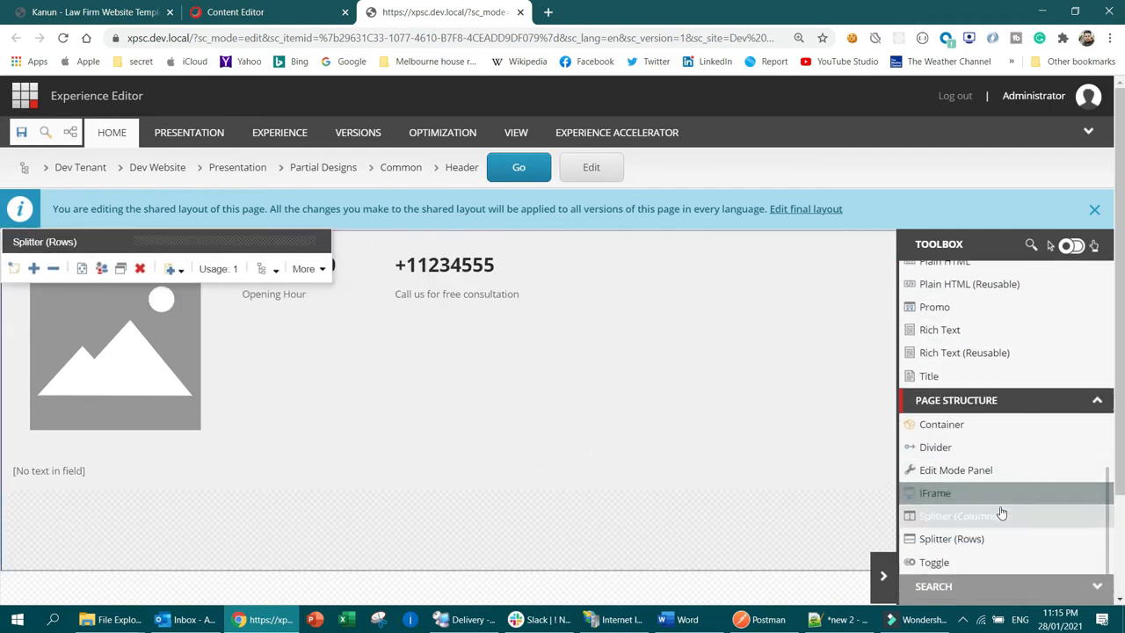
scroll(1002, 510, "up", 3)
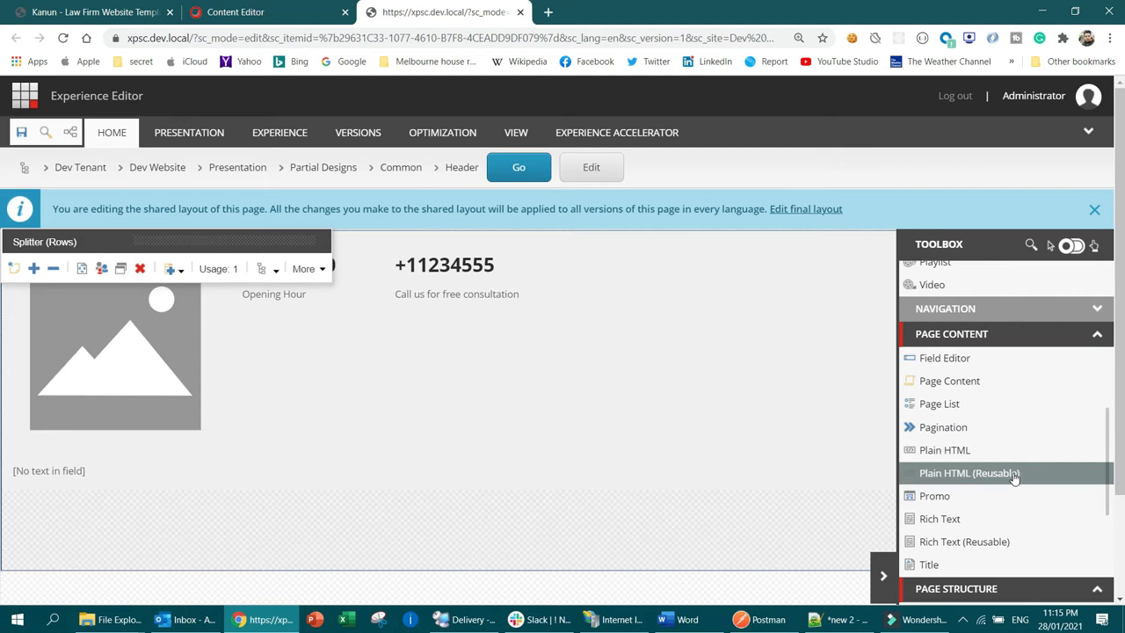
scroll(1015, 473, "down", 3)
scroll(1011, 457, "up", 2)
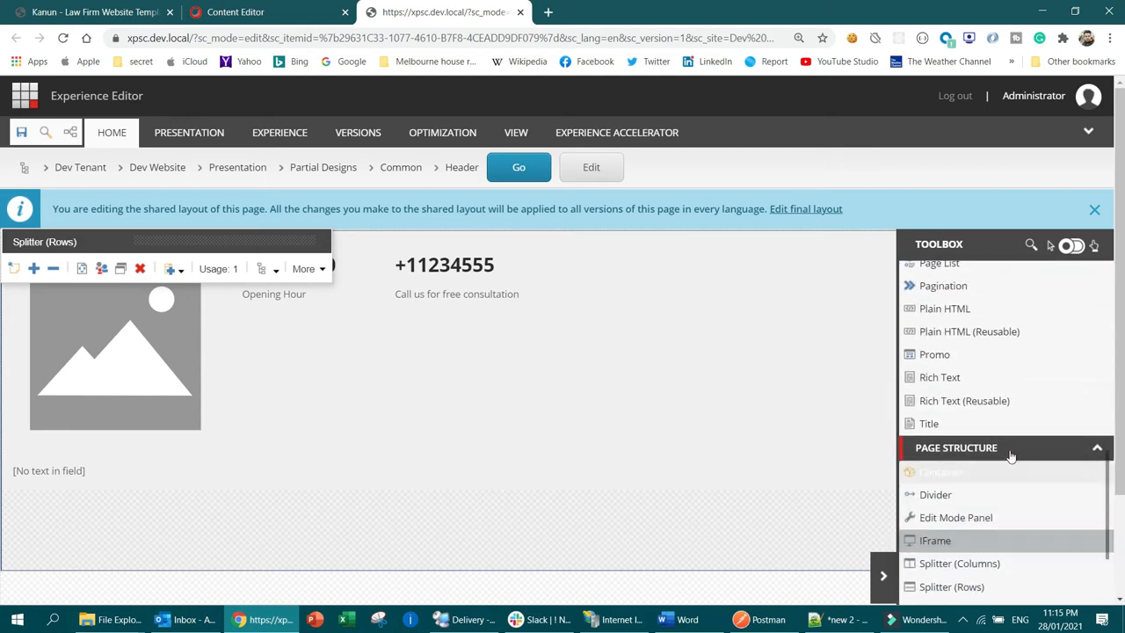
scroll(1005, 406, "up", 1)
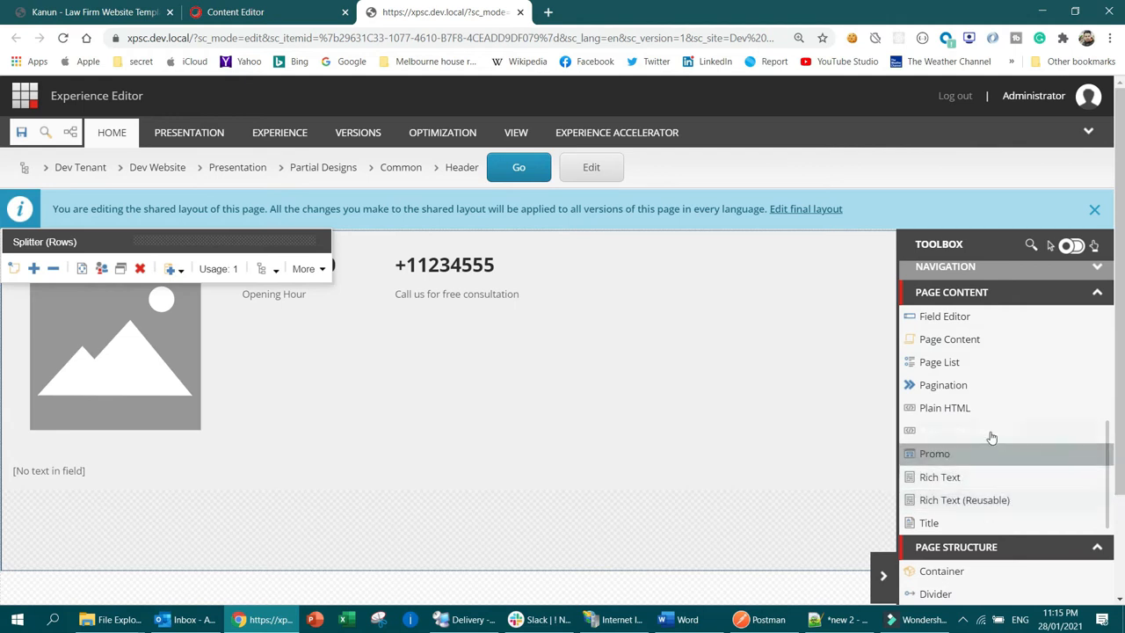
scroll(1002, 400, "up", 3)
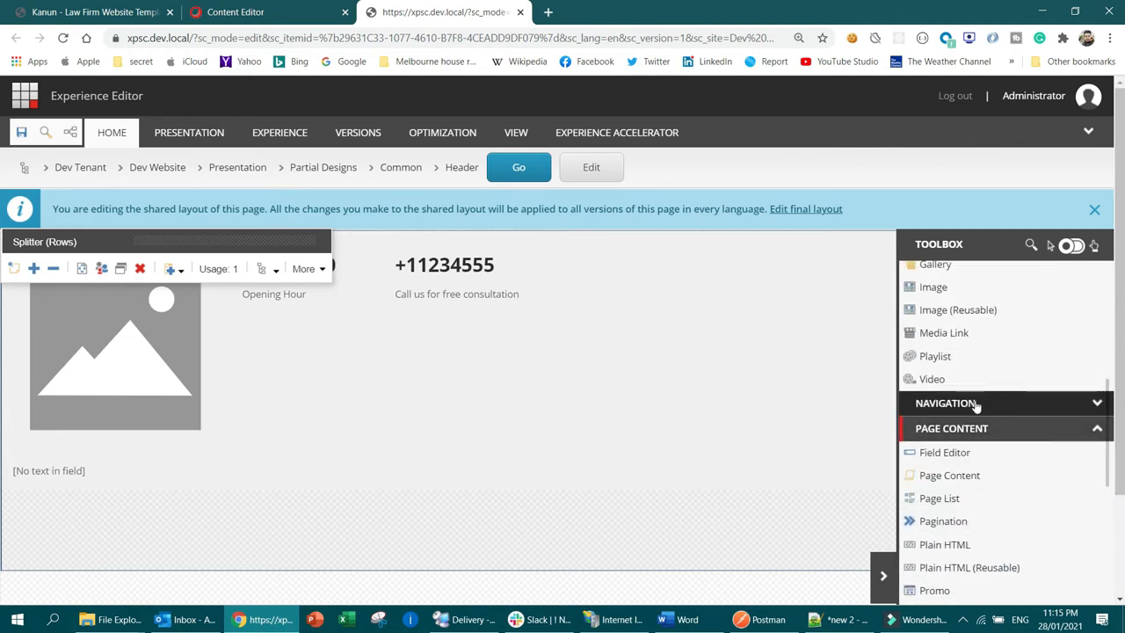
left_click(976, 404)
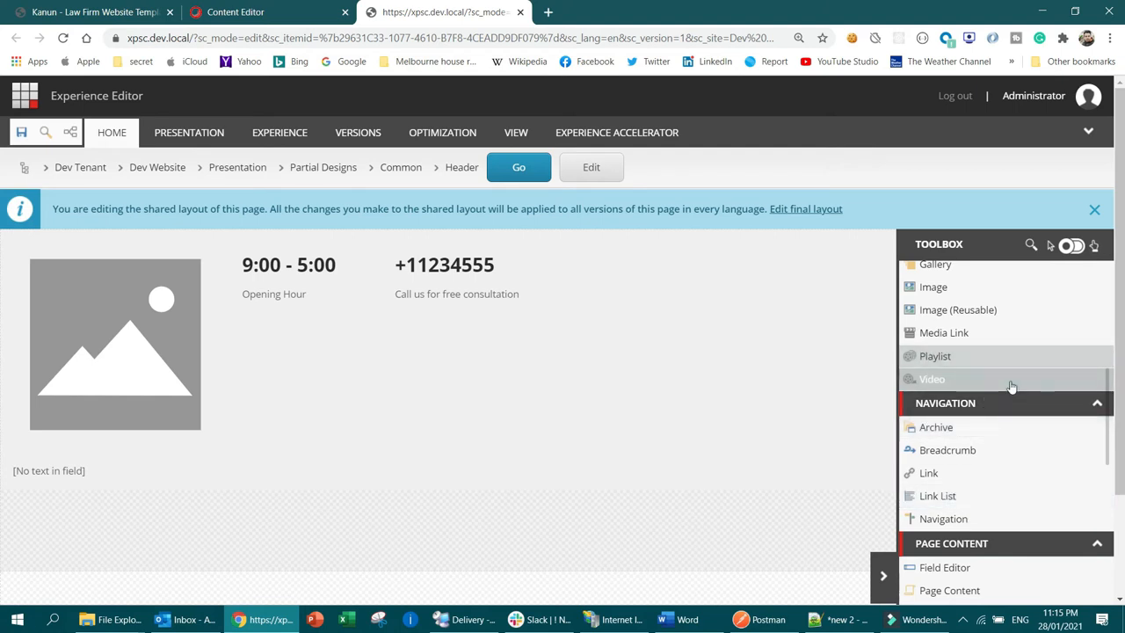
scroll(1012, 384, "up", 6)
scroll(1010, 398, "down", 3)
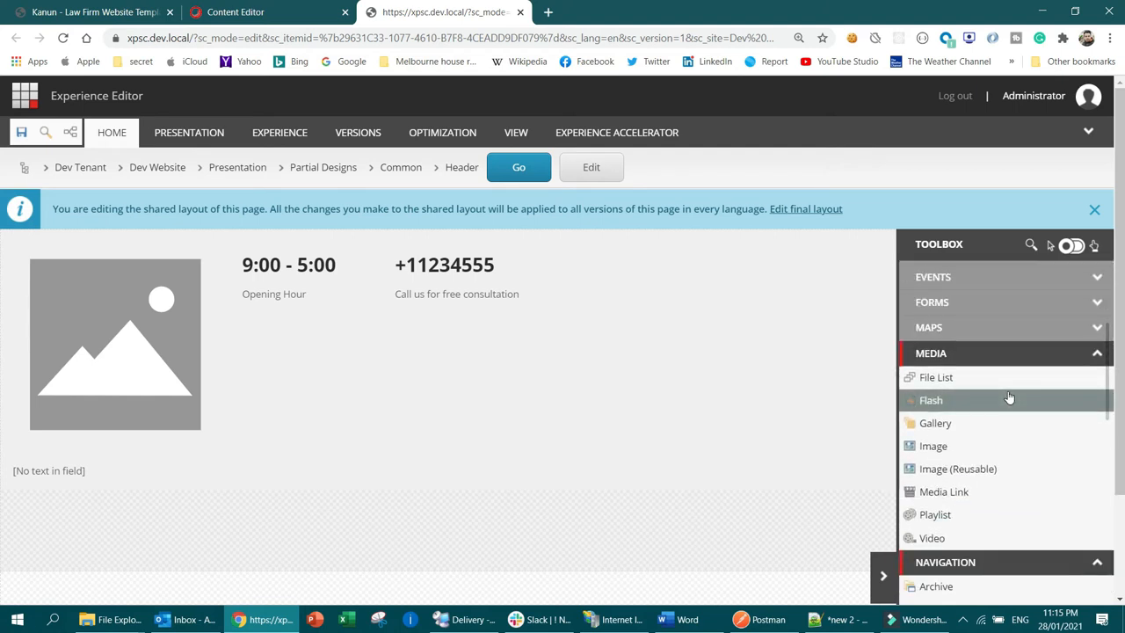
scroll(1022, 439, "down", 1)
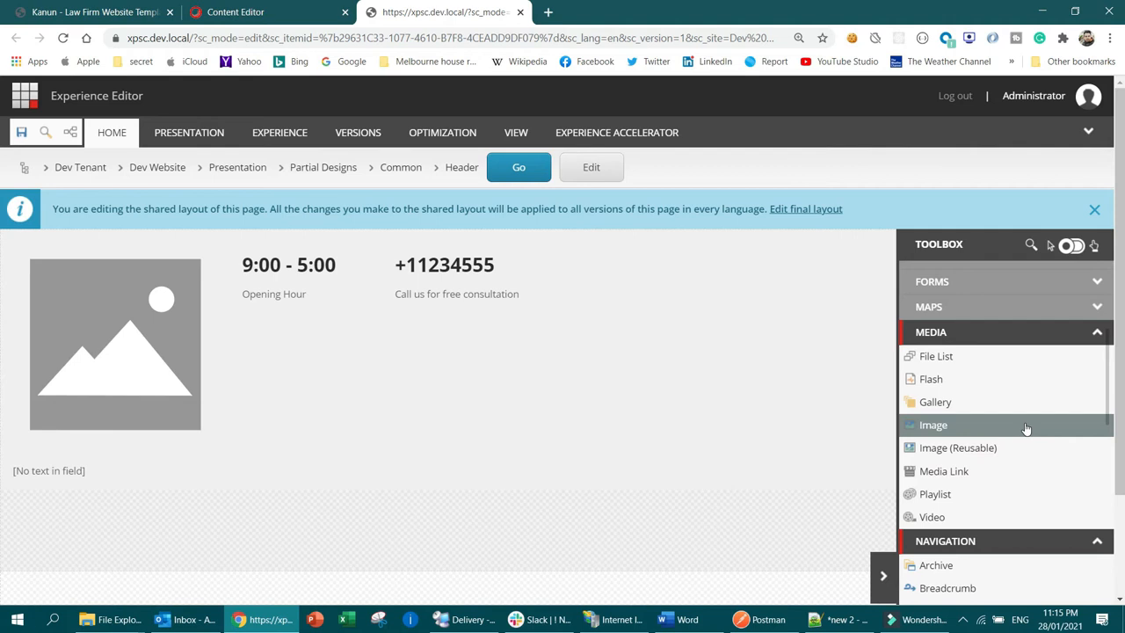
Step: Add an Image (Reusable) component to the header's first row, creating its image item "TW" in the Header images folder
left_click_drag(1011, 448, 469, 488)
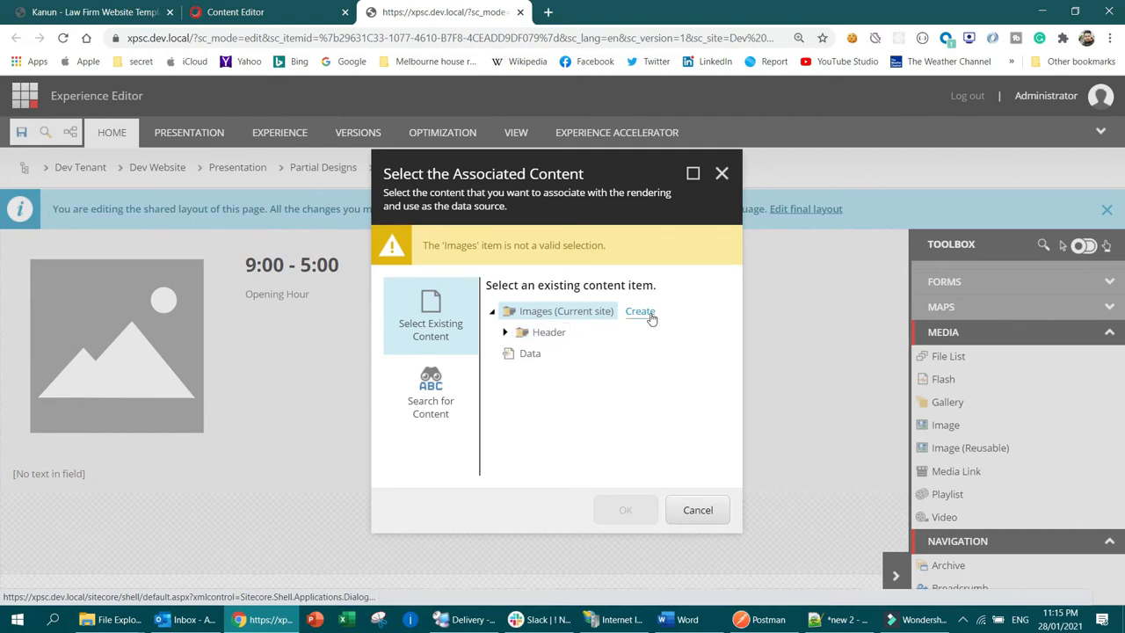
left_click(506, 336)
left_click(547, 332)
left_click(591, 332)
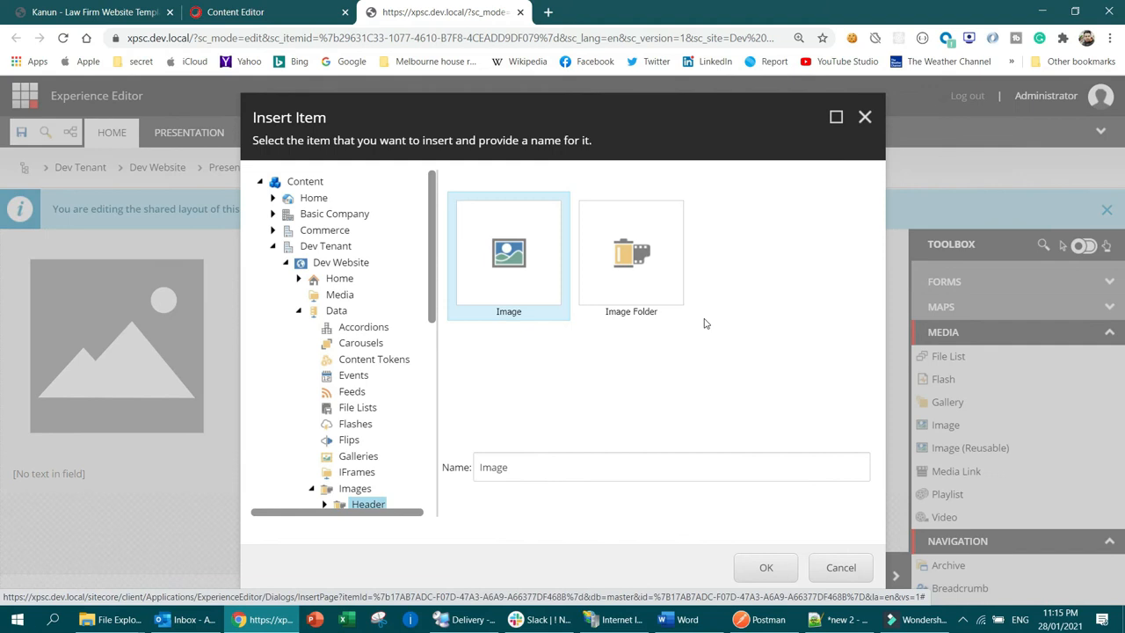
left_click(555, 466)
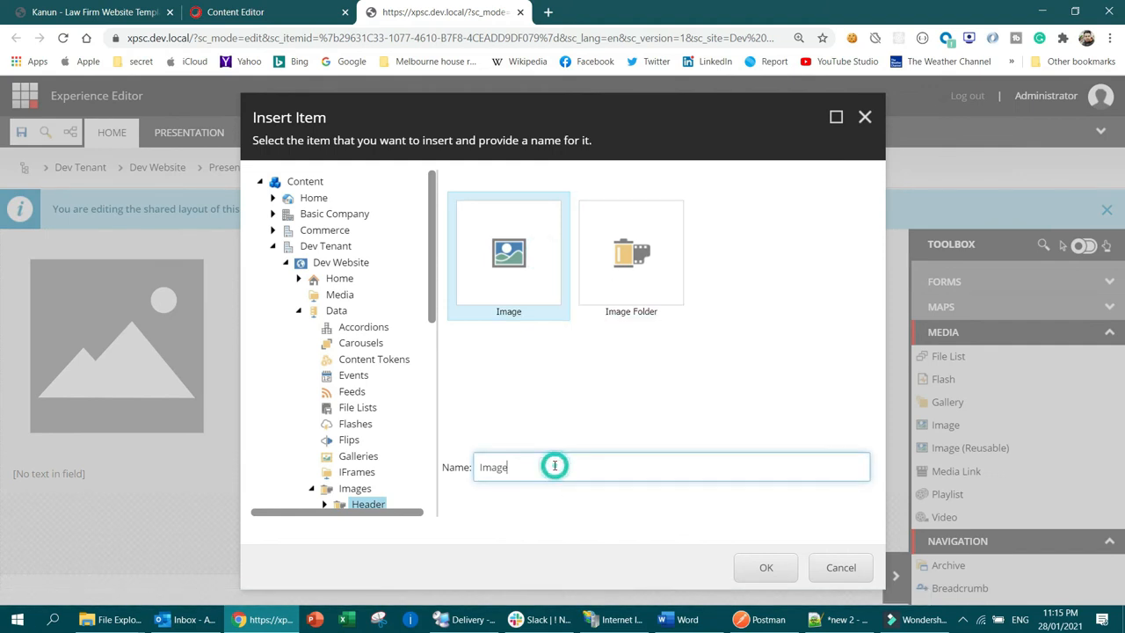
left_click(123, 12)
left_click(426, 12)
left_click(776, 580)
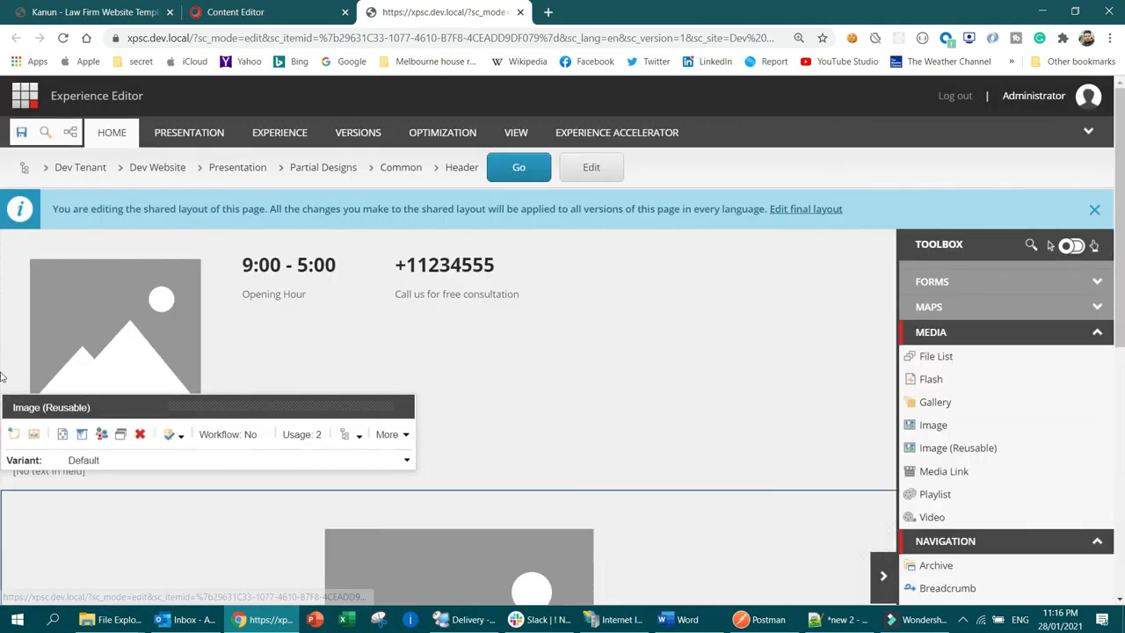
Step: Set the TW image component's grid size to 1 for both laptops and desktops
left_click(81, 436)
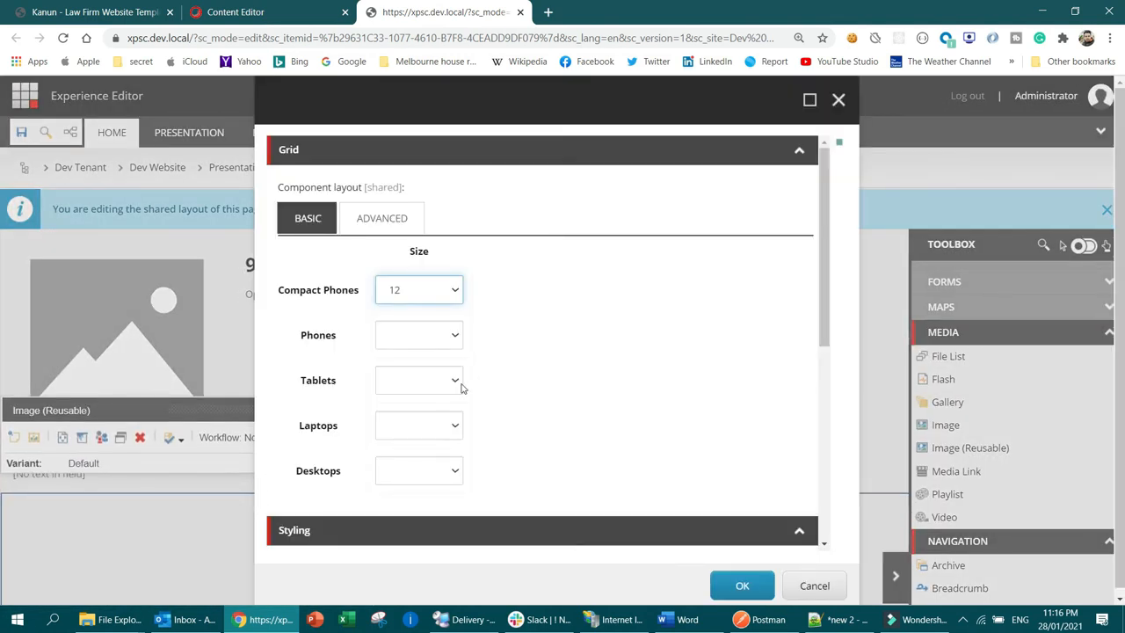
scroll(422, 352, "down", 2)
left_click(410, 280)
left_click(397, 340)
left_click(400, 323)
left_click(403, 385)
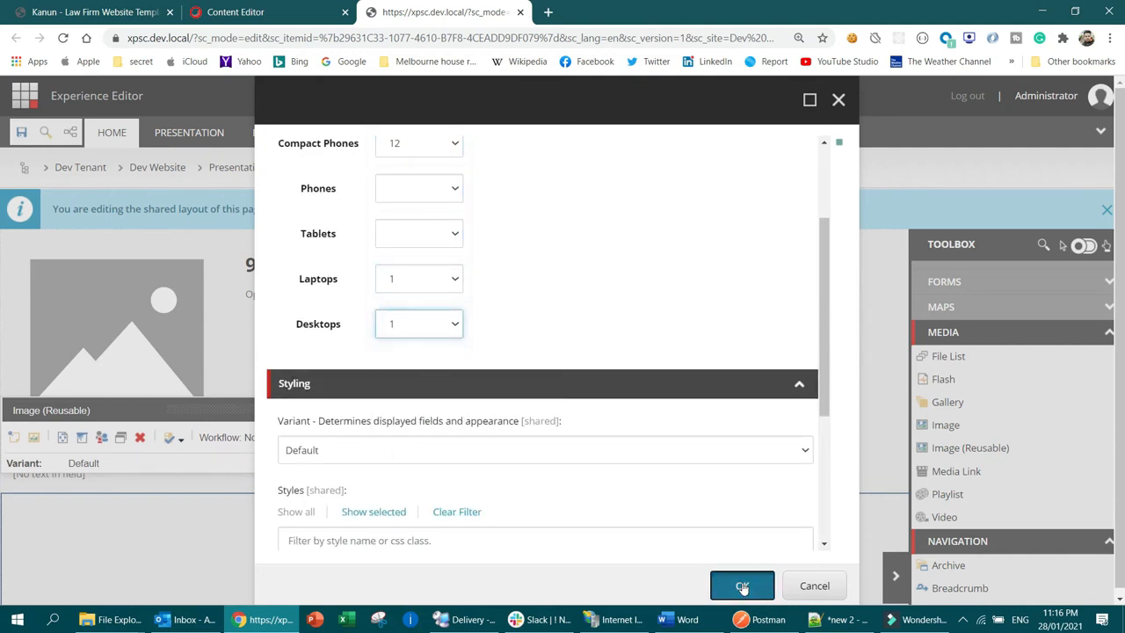
left_click(743, 586)
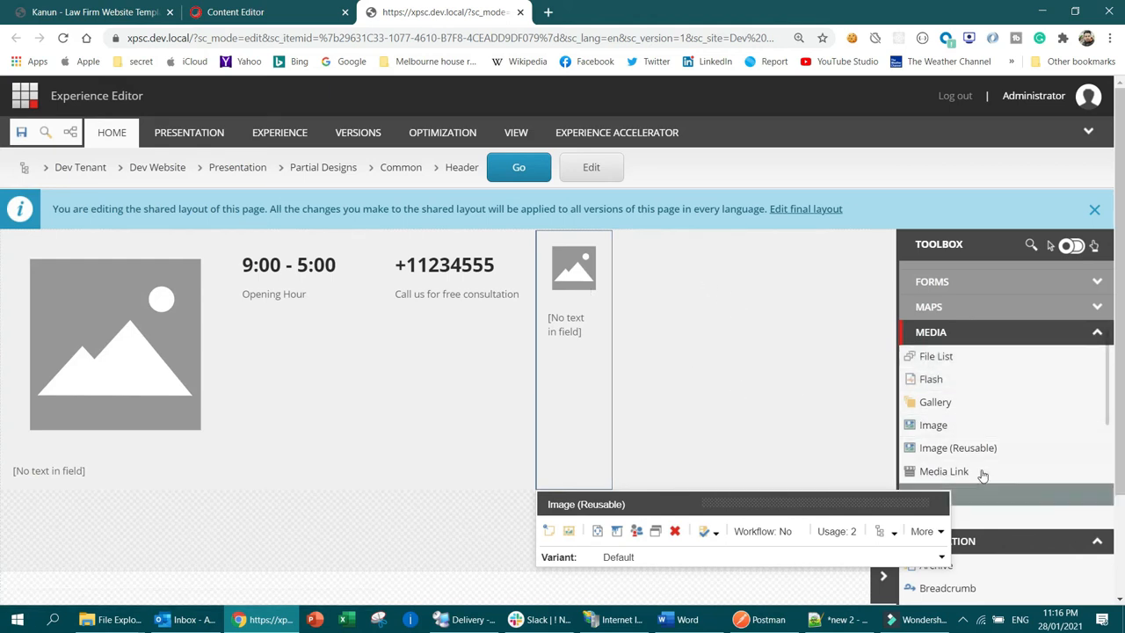
Step: Add a second Image (Reusable) component for social icons to the first row, with a new Header folder image item named "FB"
left_click_drag(954, 452, 607, 492)
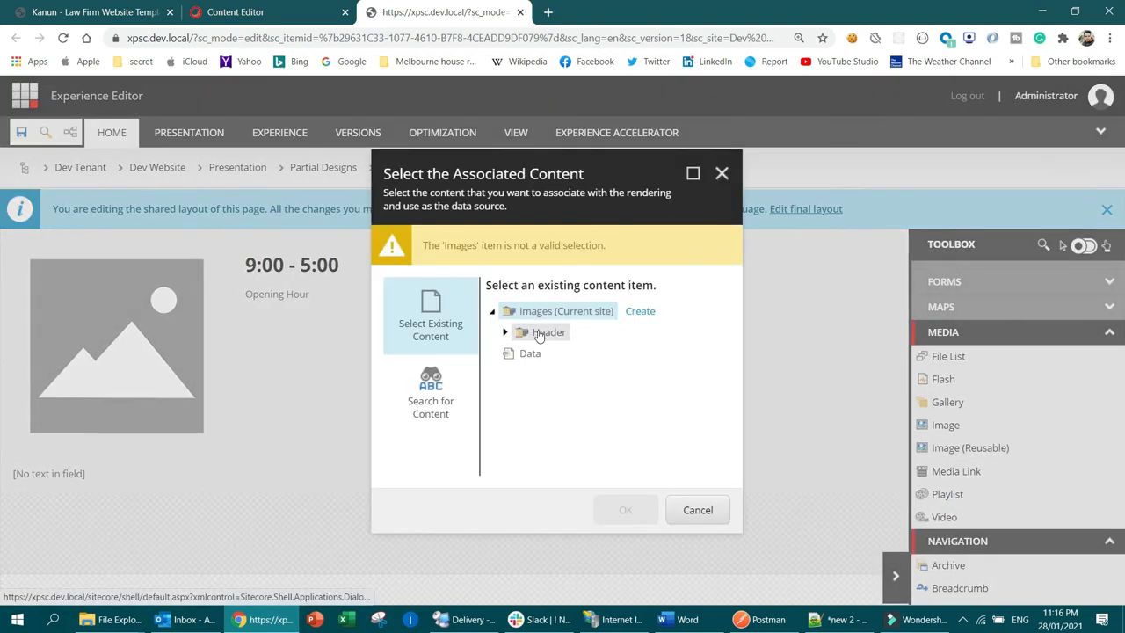
left_click(548, 333)
left_click(592, 332)
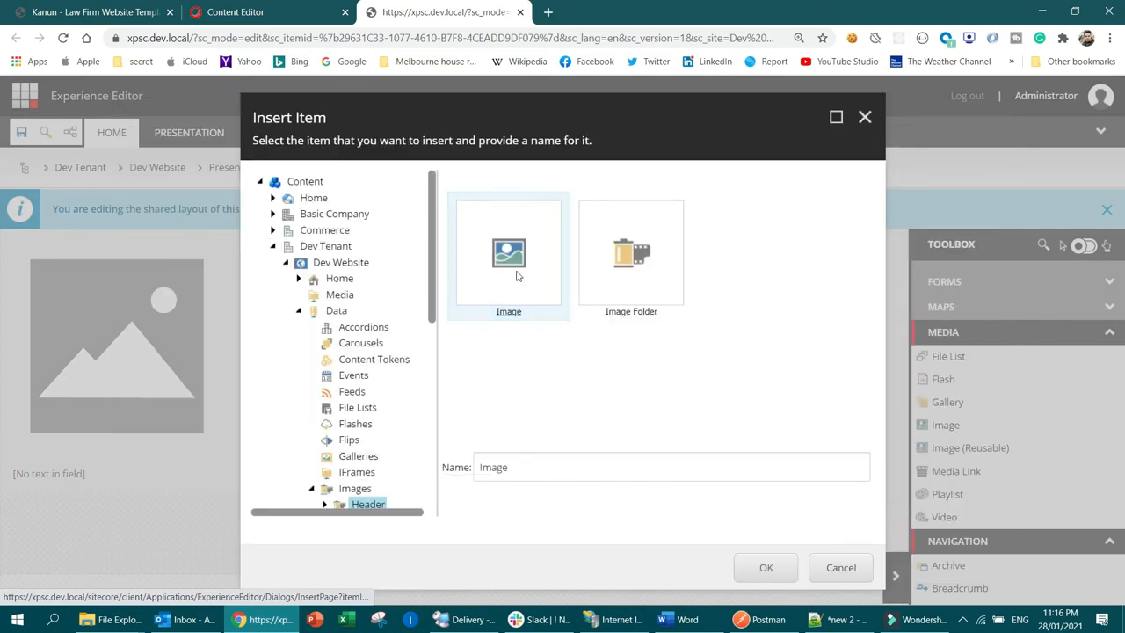
double_click(535, 462)
type("FB")
left_click(761, 566)
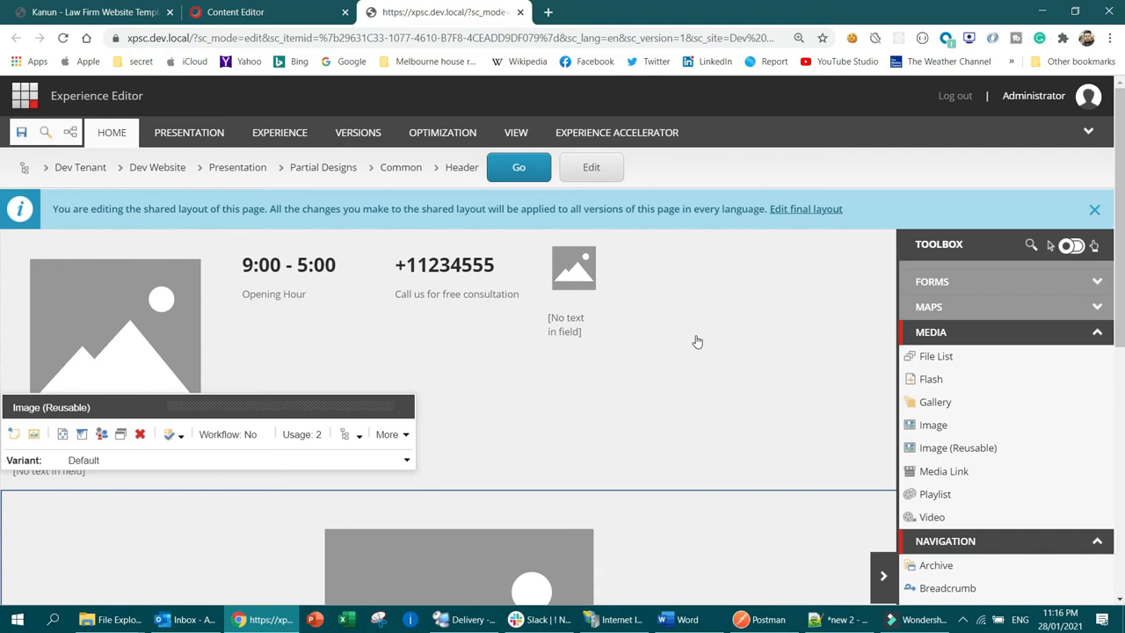
Step: Set the FB image component's grid size to 1 for both laptops and desktops
left_click(84, 436)
left_click(427, 429)
left_click(393, 247)
left_click(413, 475)
left_click(402, 293)
left_click(740, 585)
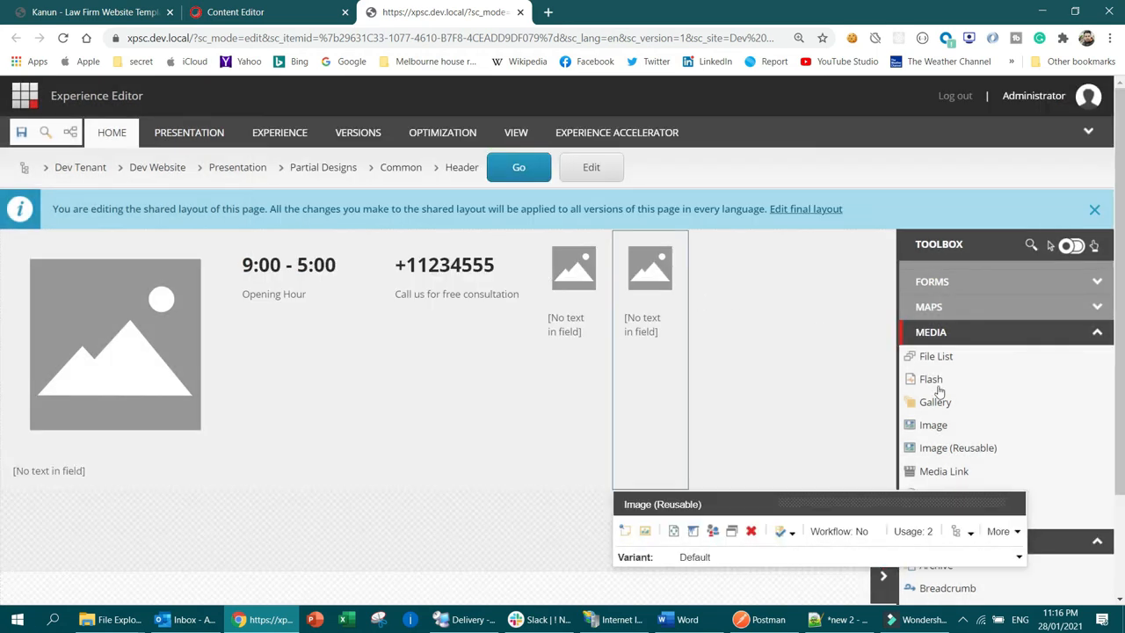
Step: Add a third social Image (Reusable) component, checking the template's icon order, with a new Header folder image item named "IN"
mouse_move(966, 462)
left_mouse_down()
mouse_move(709, 465)
mouse_move(665, 486)
left_mouse_up()
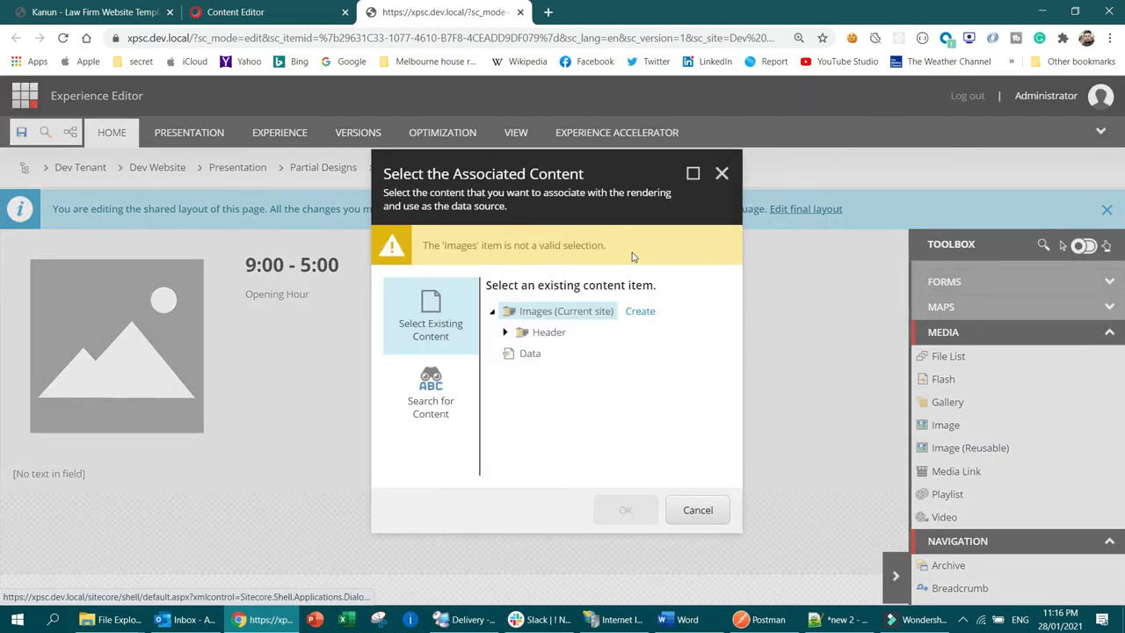
left_click(549, 334)
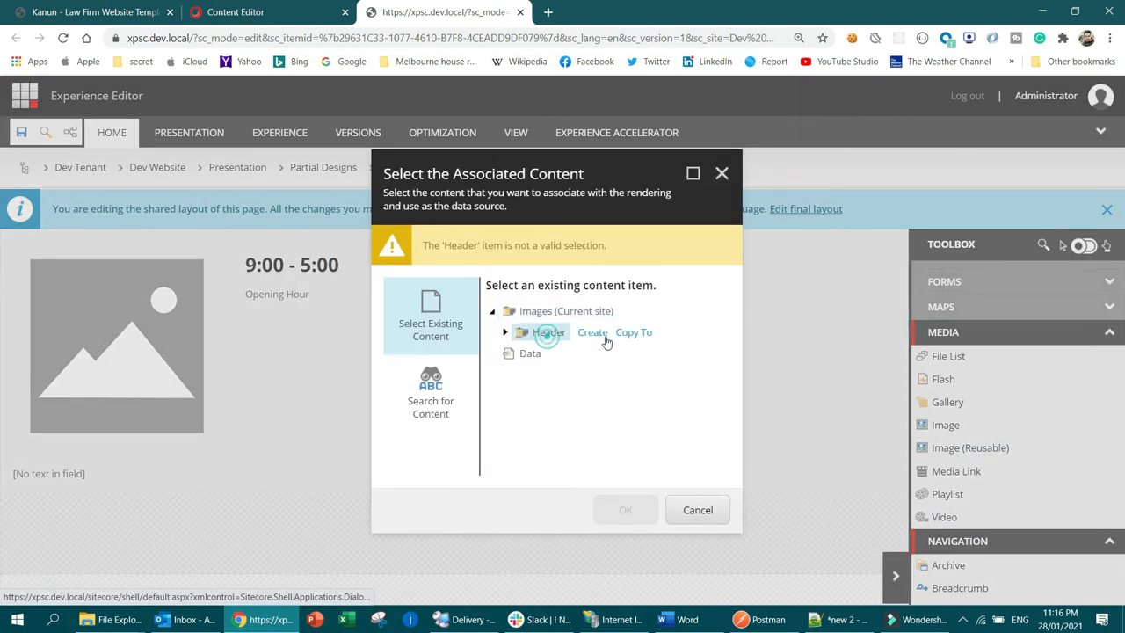
left_click(50, 10)
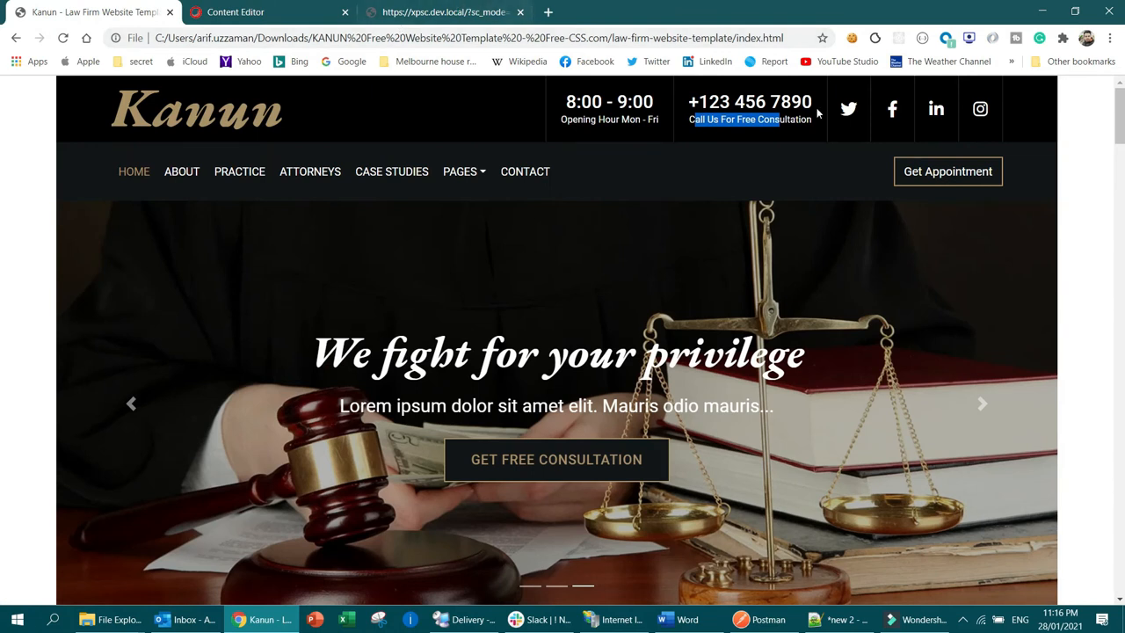
left_click(444, 11)
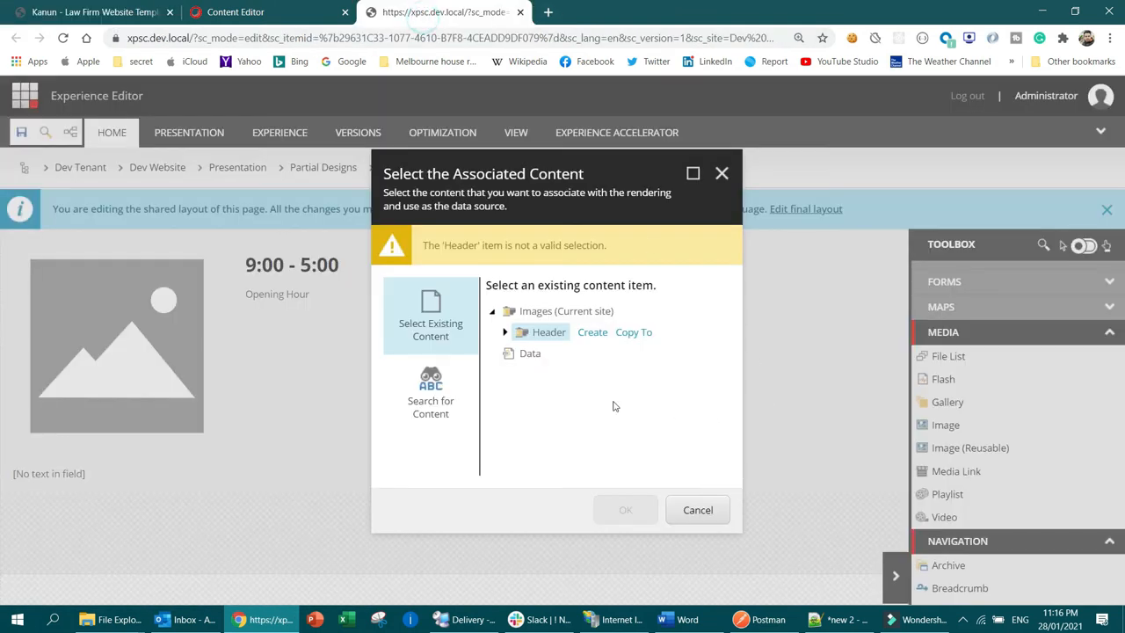
left_click(599, 334)
left_click(535, 465)
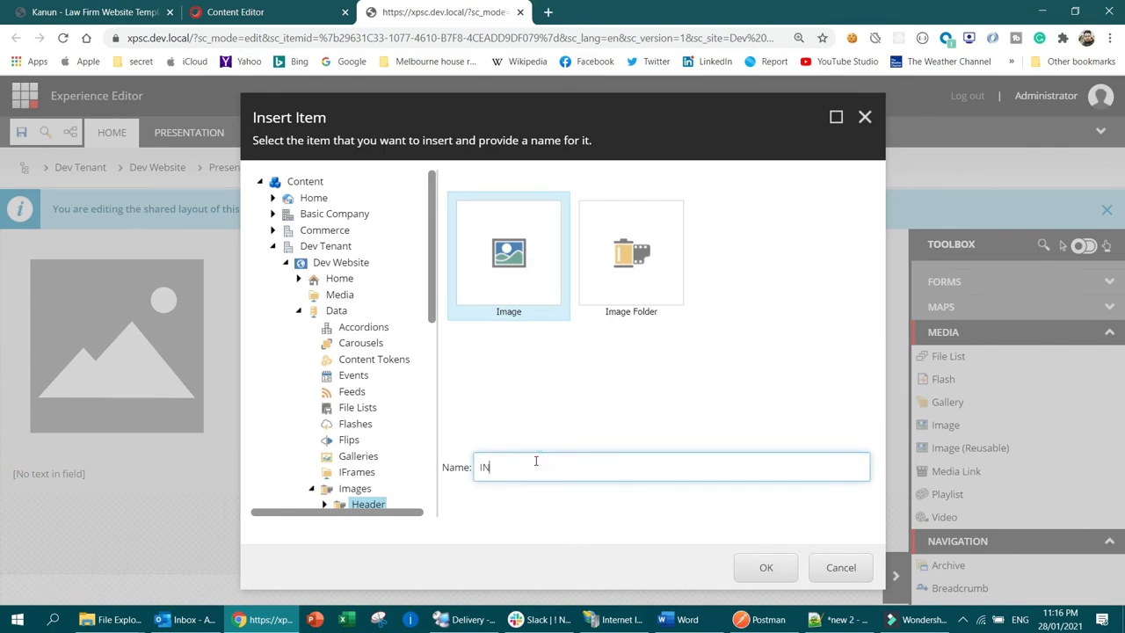
left_click(765, 567)
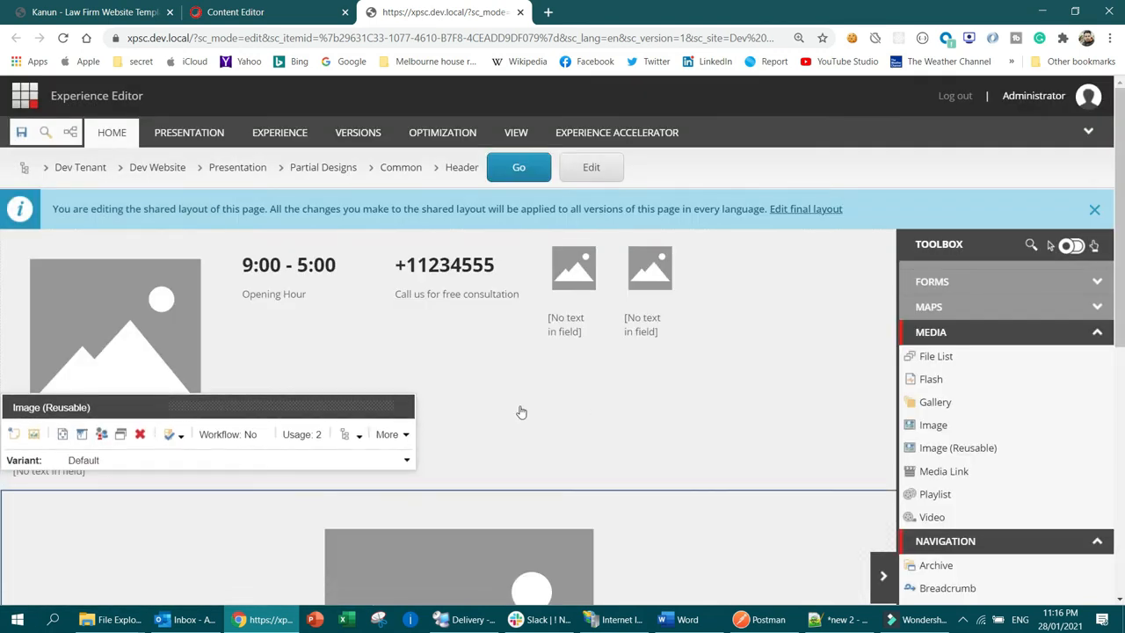
Step: Set the IN image component's grid size to 1 for both laptops and desktops
left_click(85, 434)
left_click(417, 425)
left_click(416, 254)
left_click(430, 472)
left_click(410, 292)
left_click(751, 593)
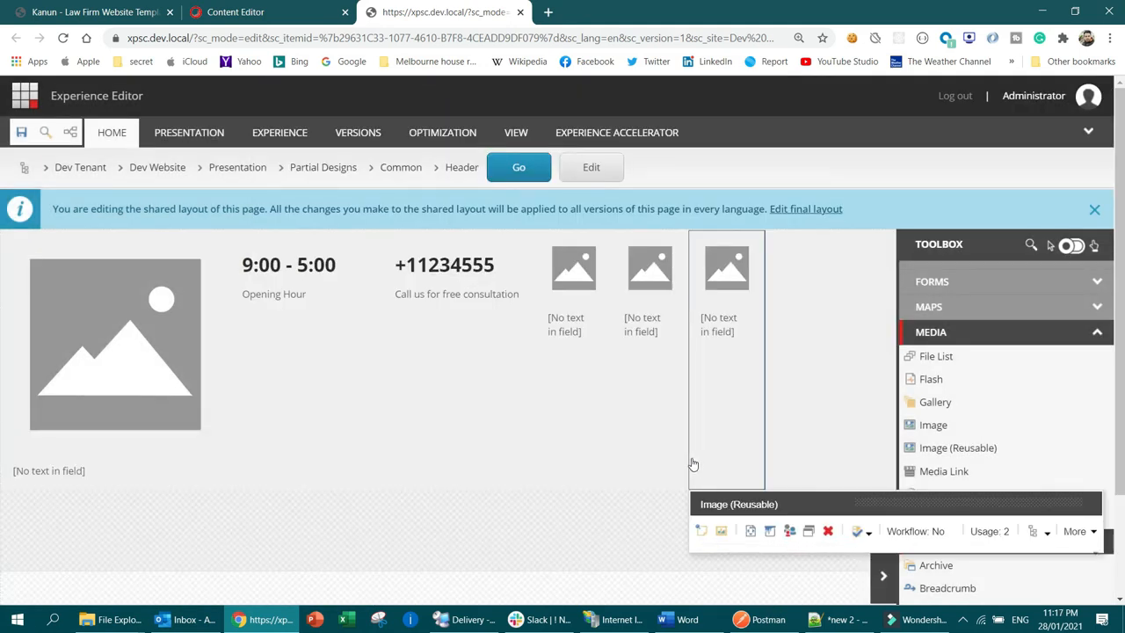
Step: Add a fourth social Image (Reusable) component for the template's Instagram icon, with a new Header folder image item named "INS"
mouse_move(982, 447)
left_mouse_down()
mouse_move(716, 449)
mouse_move(739, 486)
left_mouse_up()
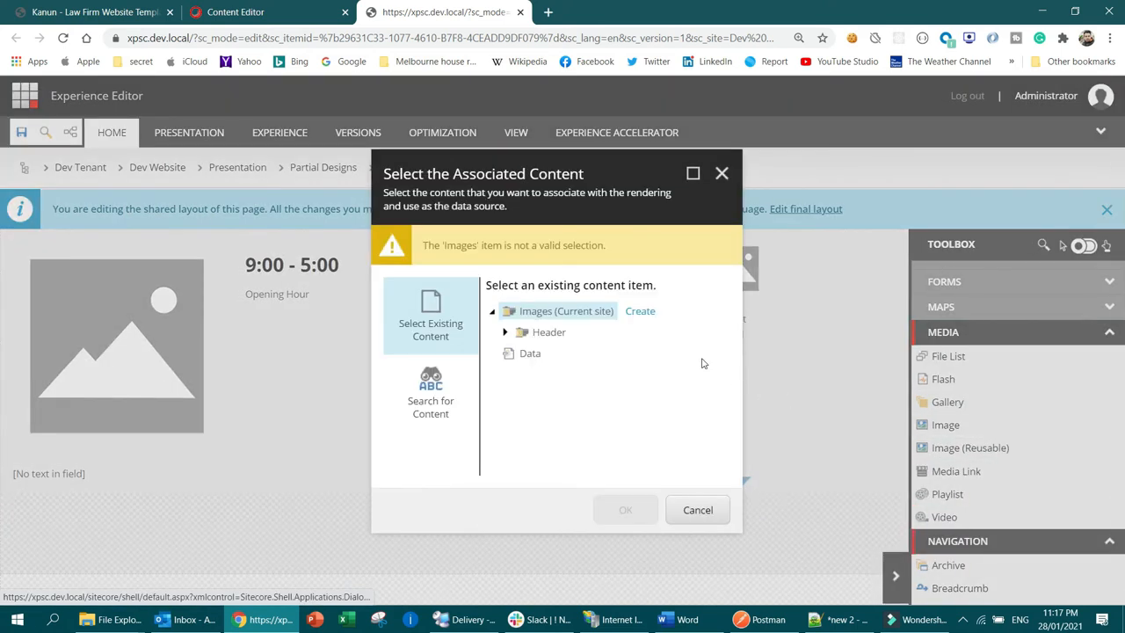
left_click(506, 333)
left_click(549, 333)
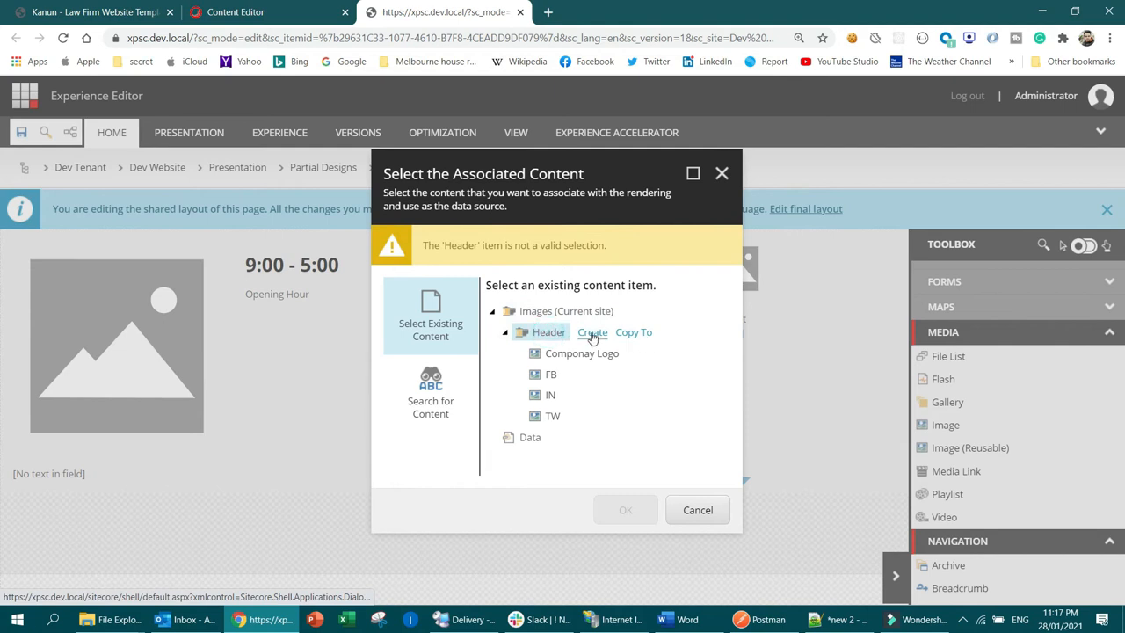
left_click(591, 334)
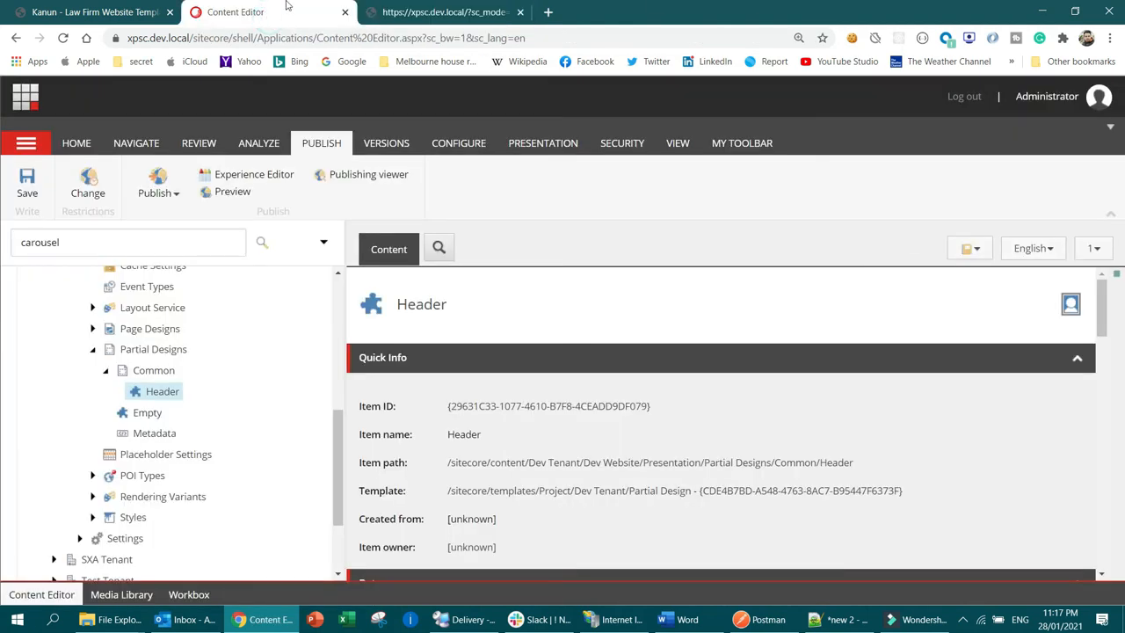
left_click(87, 9)
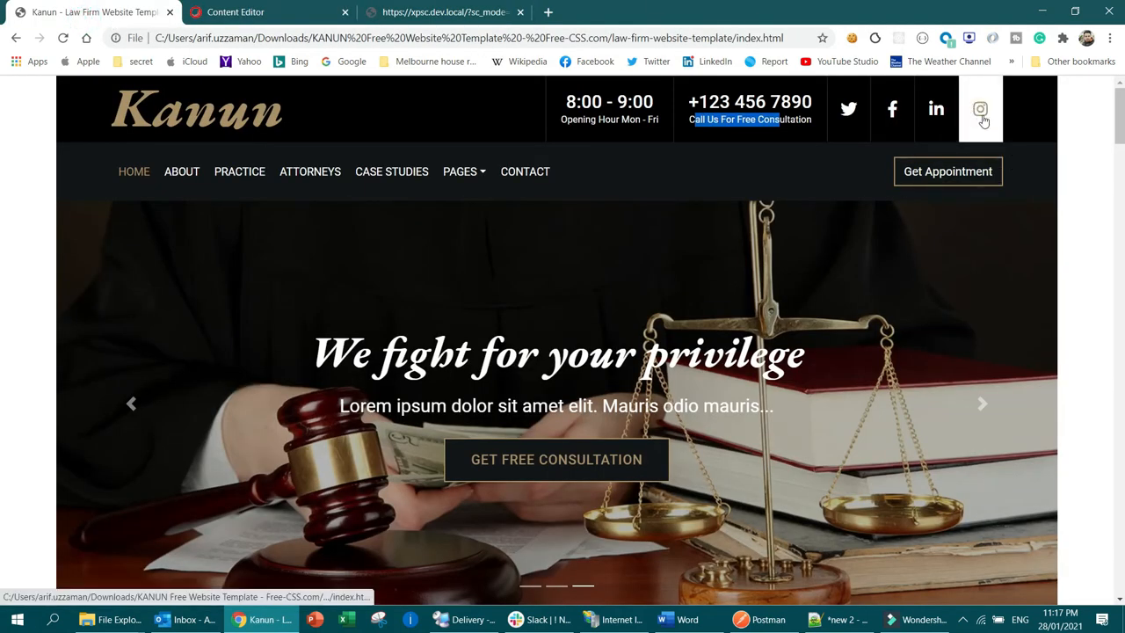
left_click(466, 11)
double_click(550, 467)
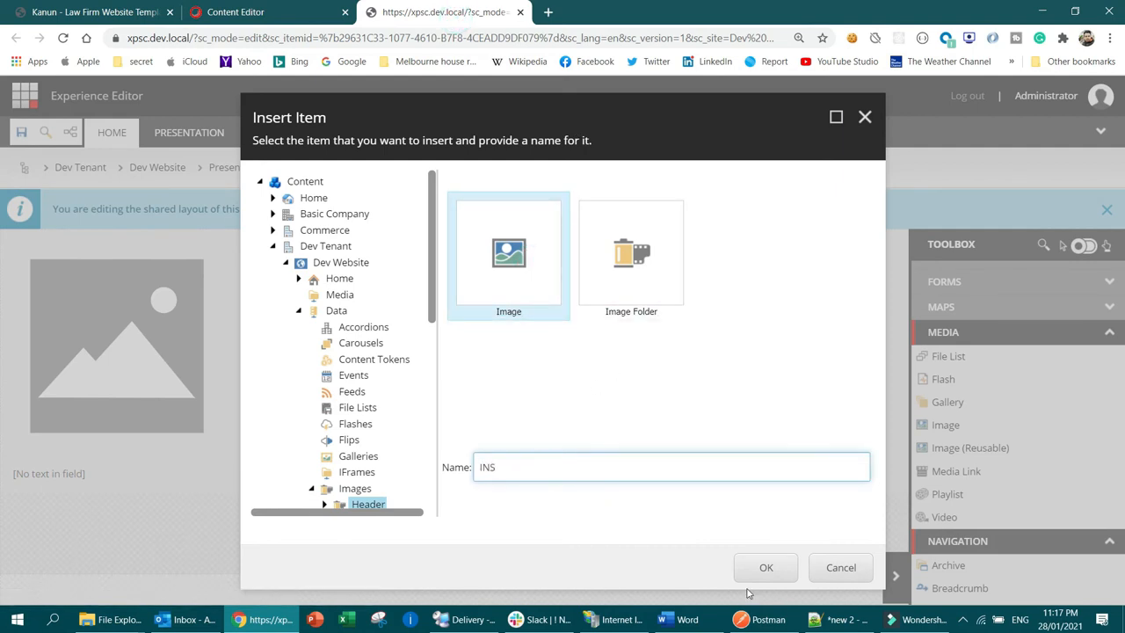
left_click(767, 568)
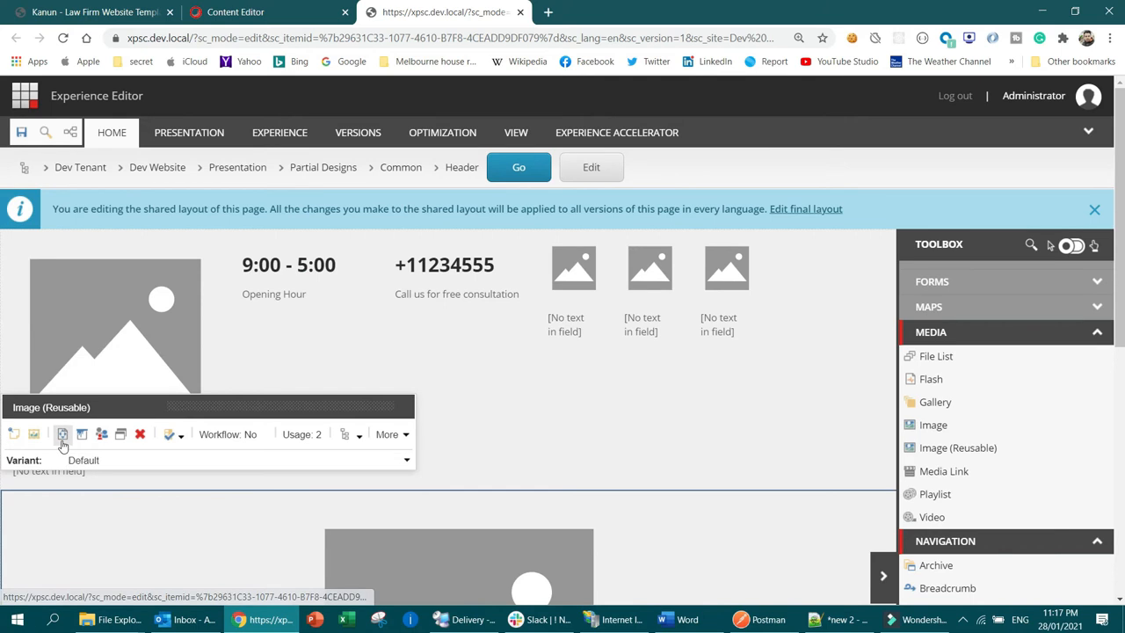
Step: Set the INS image component's grid size to 1 for both laptops and desktops
left_click(81, 436)
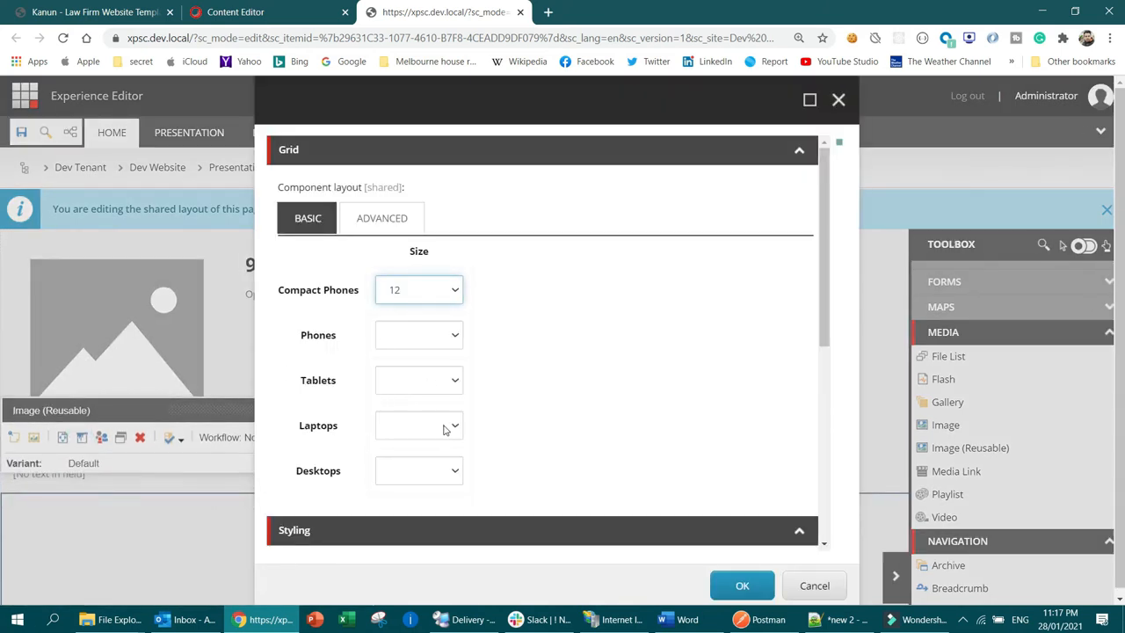
left_click(445, 426)
left_click(412, 260)
left_click(411, 428)
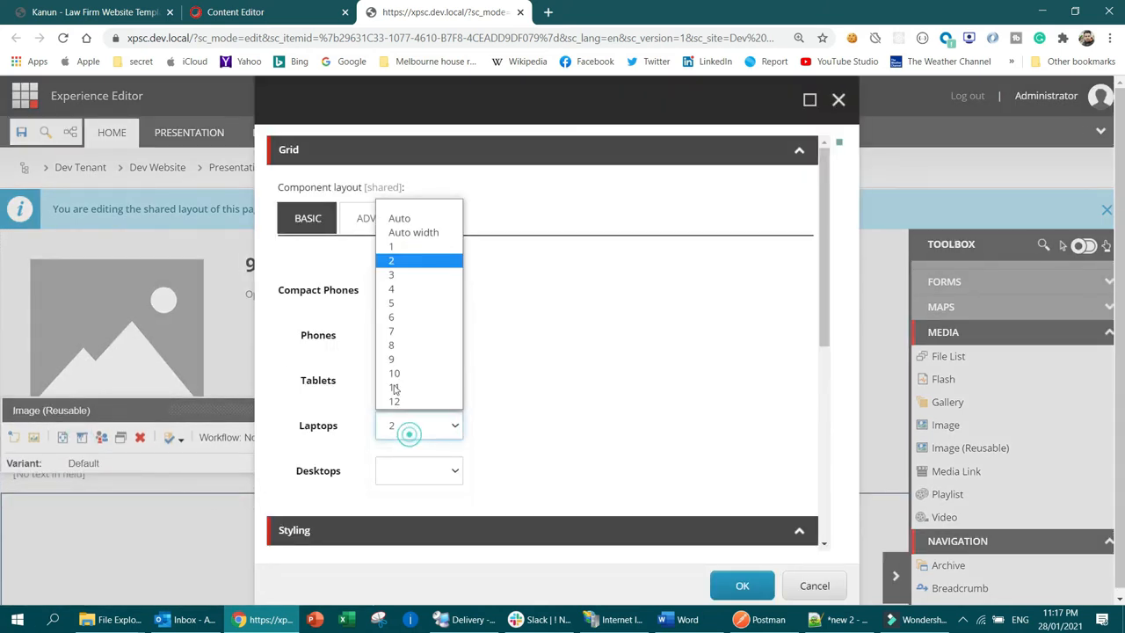
left_click(392, 247)
left_click(423, 471)
left_click(426, 294)
left_click(742, 586)
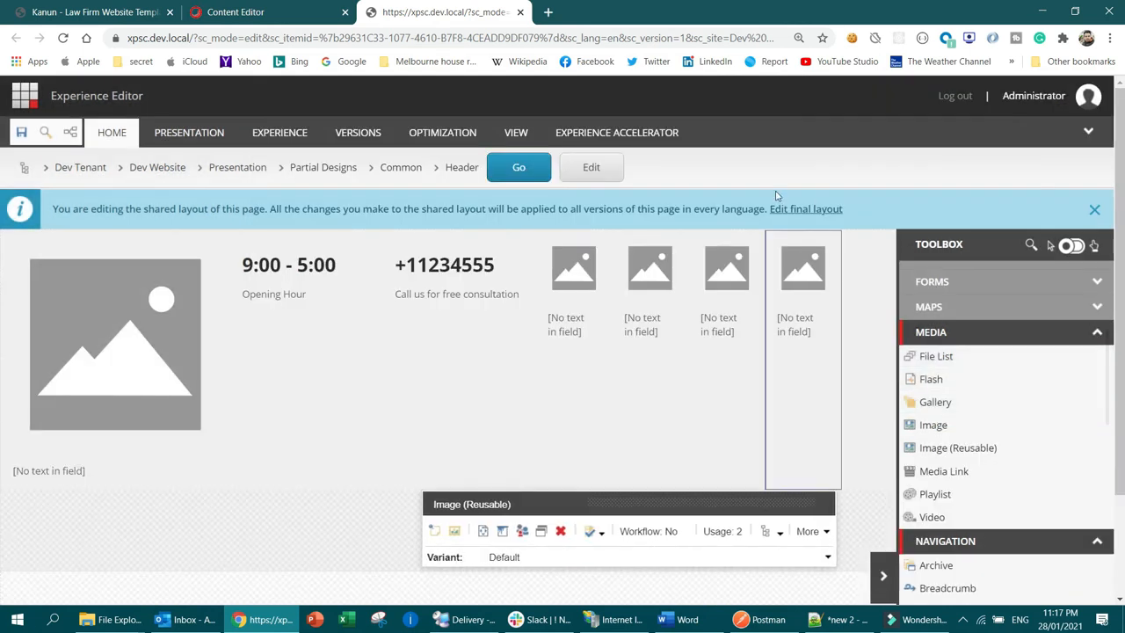
Step: Compare the first row with the template's header and save the Header partial design
left_click(91, 12)
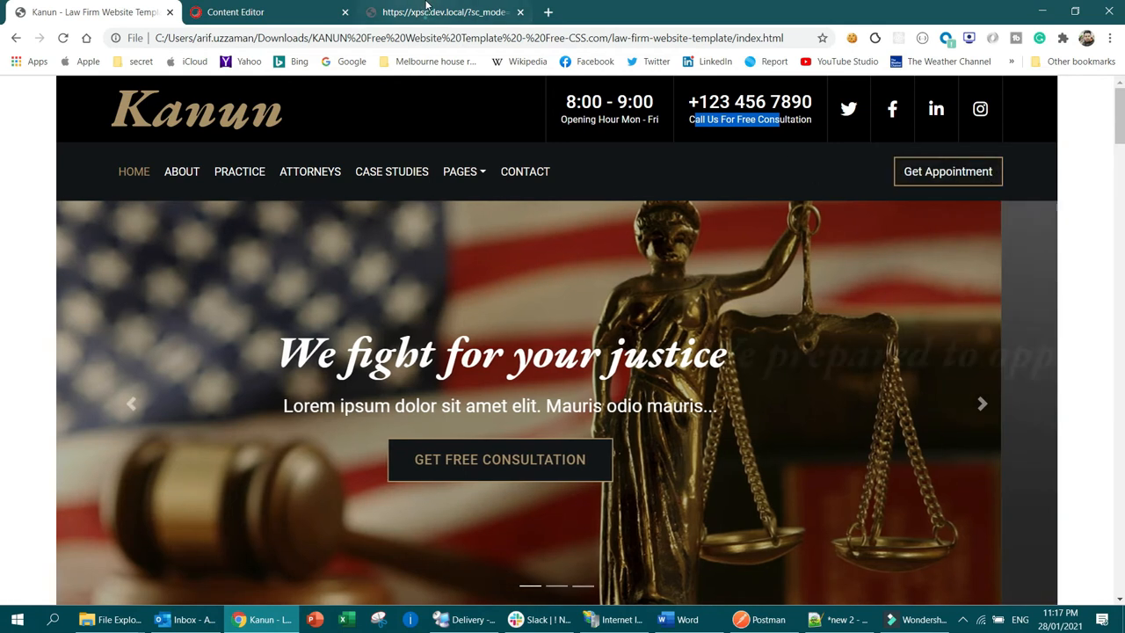
left_click(439, 13)
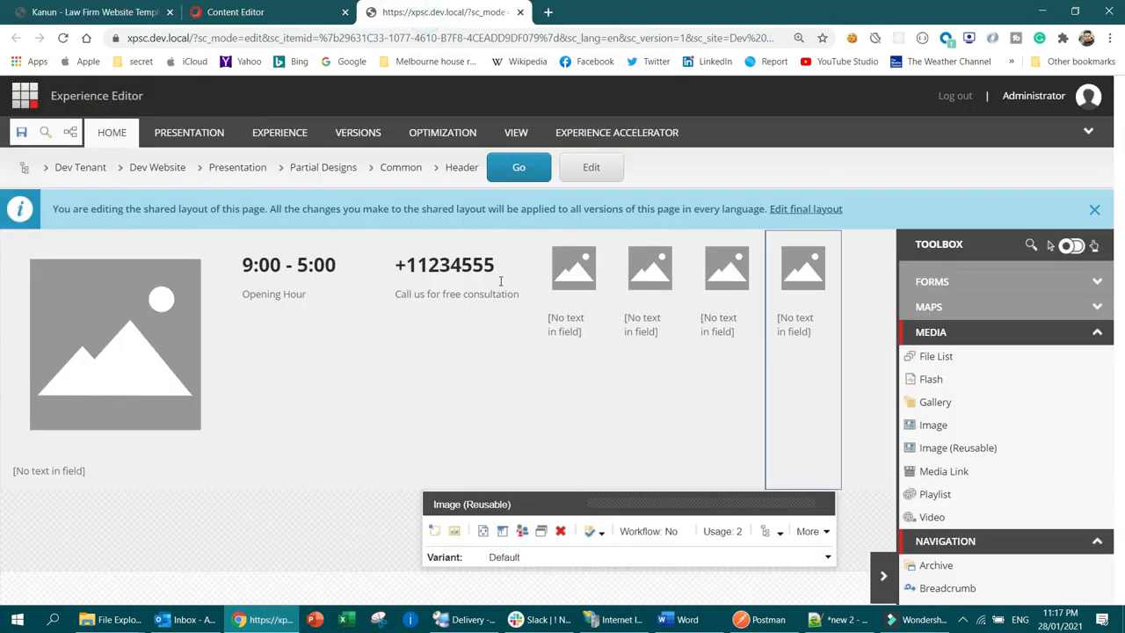
left_click(25, 135)
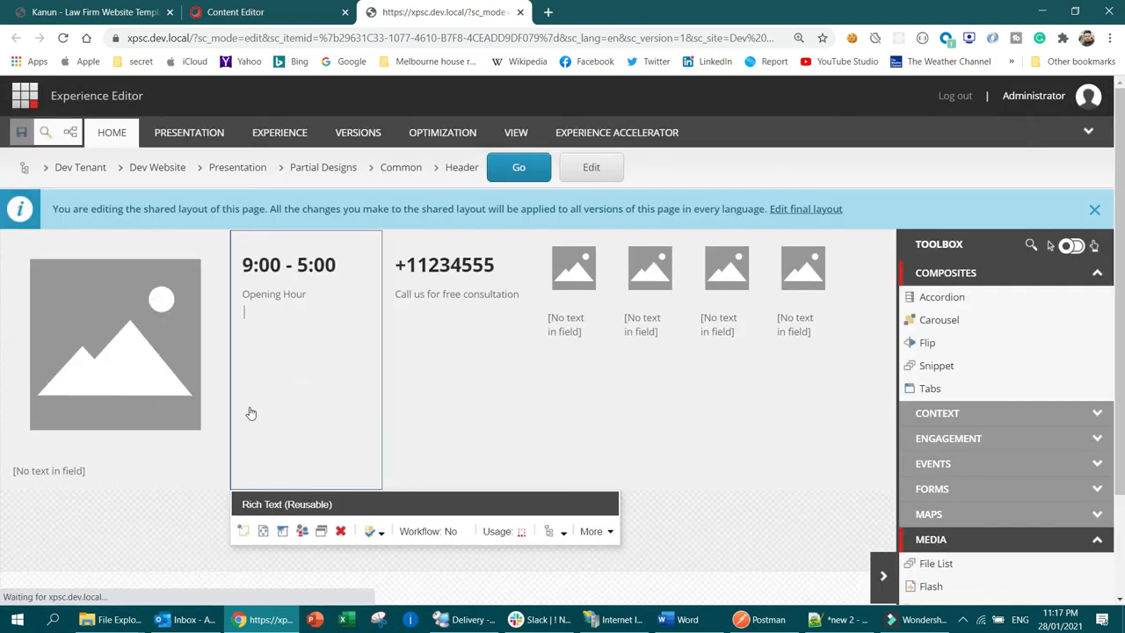
Step: Add a Navigation component from the toolbox to the header's empty second row
left_click(147, 533)
scroll(995, 422, "down", 4)
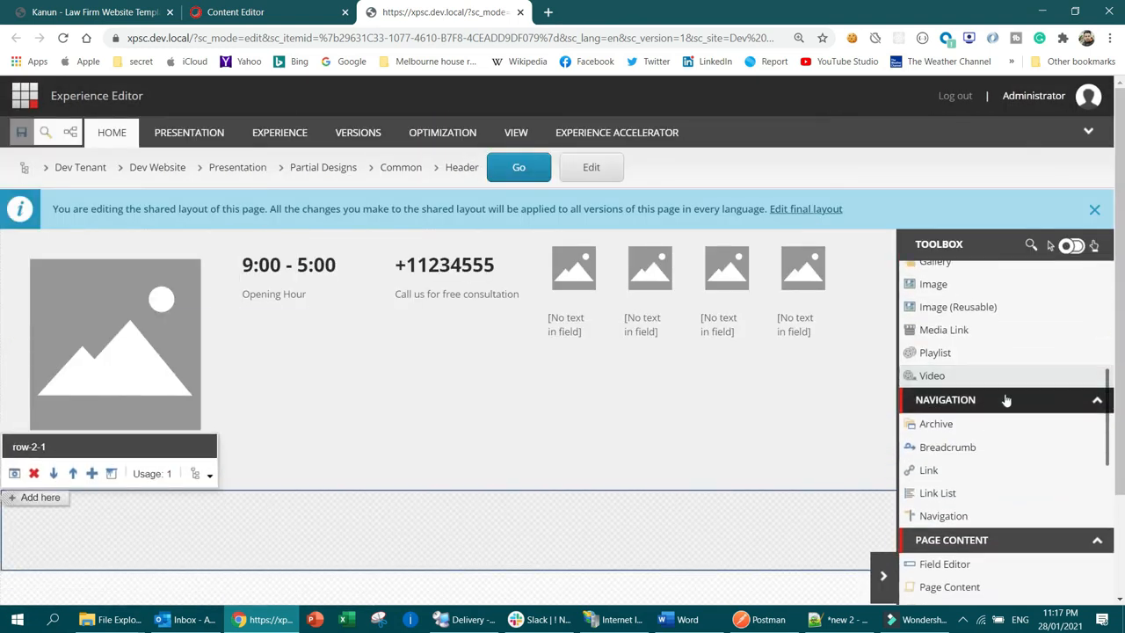
scroll(1004, 396, "up", 3)
scroll(1007, 448, "down", 4)
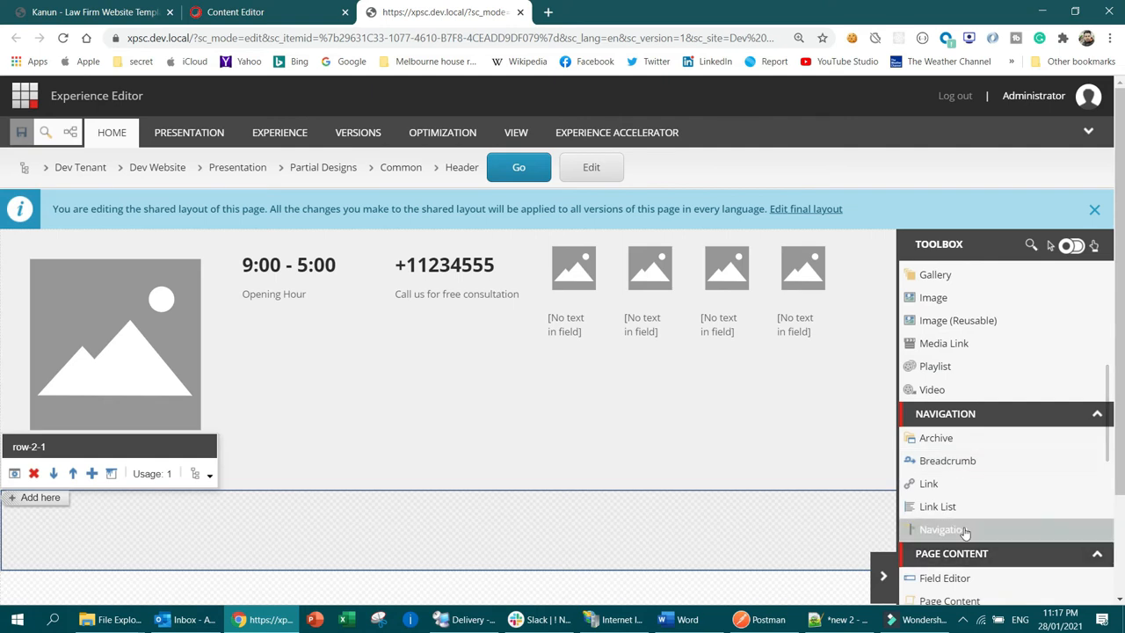
scroll(937, 491, "down", 1)
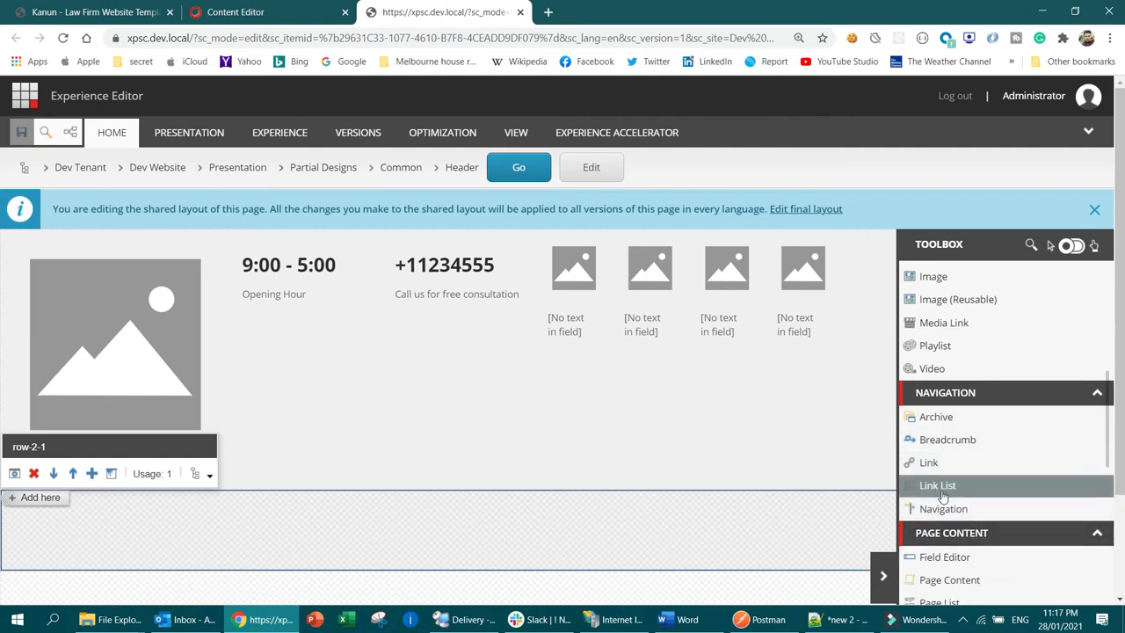
scroll(974, 514, "down", 5)
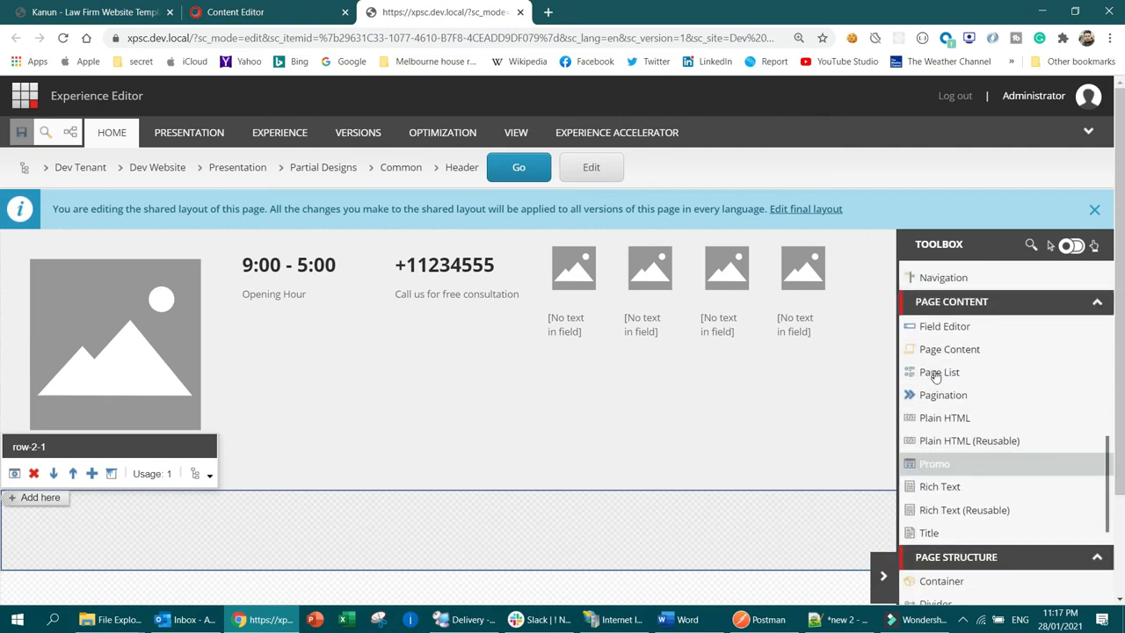
scroll(962, 296, "up", 1)
left_click_drag(897, 345, 96, 528)
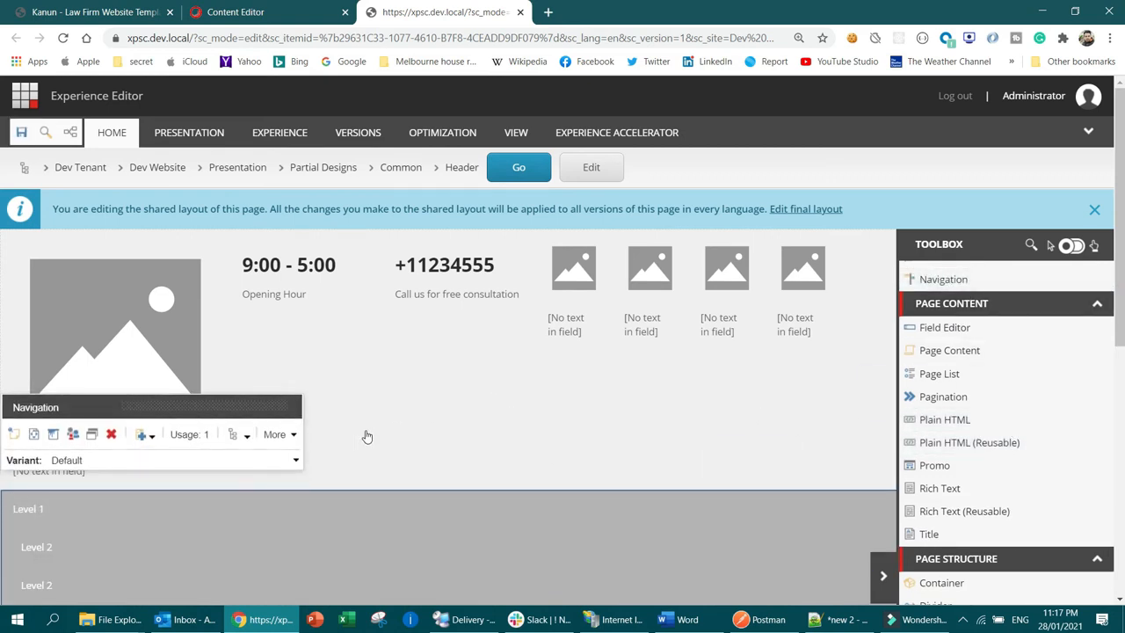
Step: Set the Navigation component's grid size to 6 for both laptops and desktops, checking the template's menu width
left_click(53, 287)
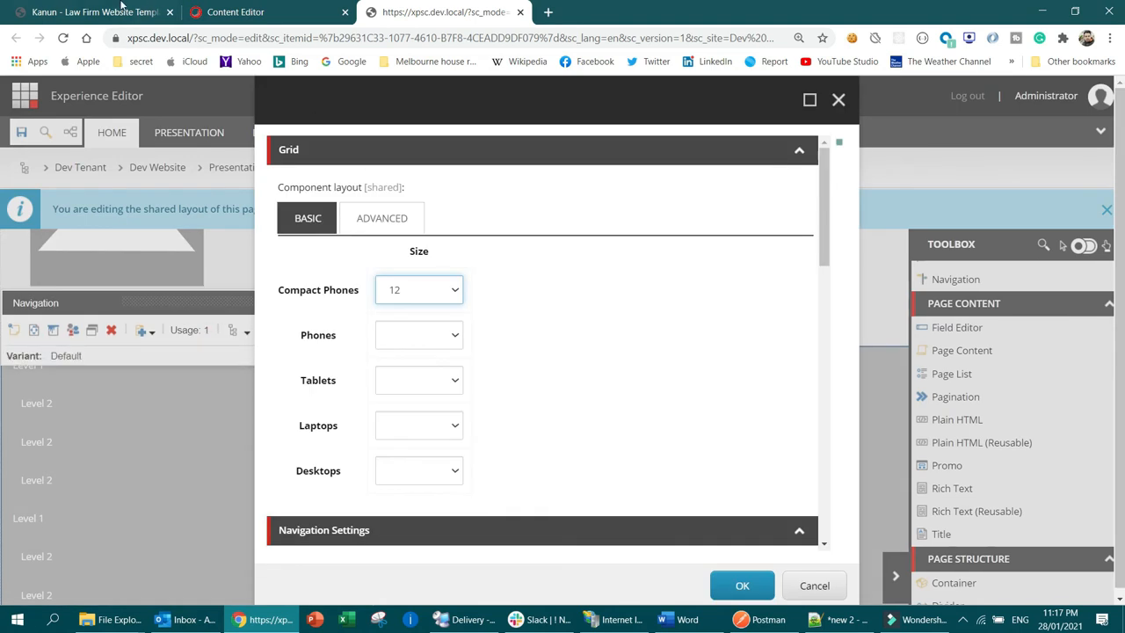
left_click(122, 9)
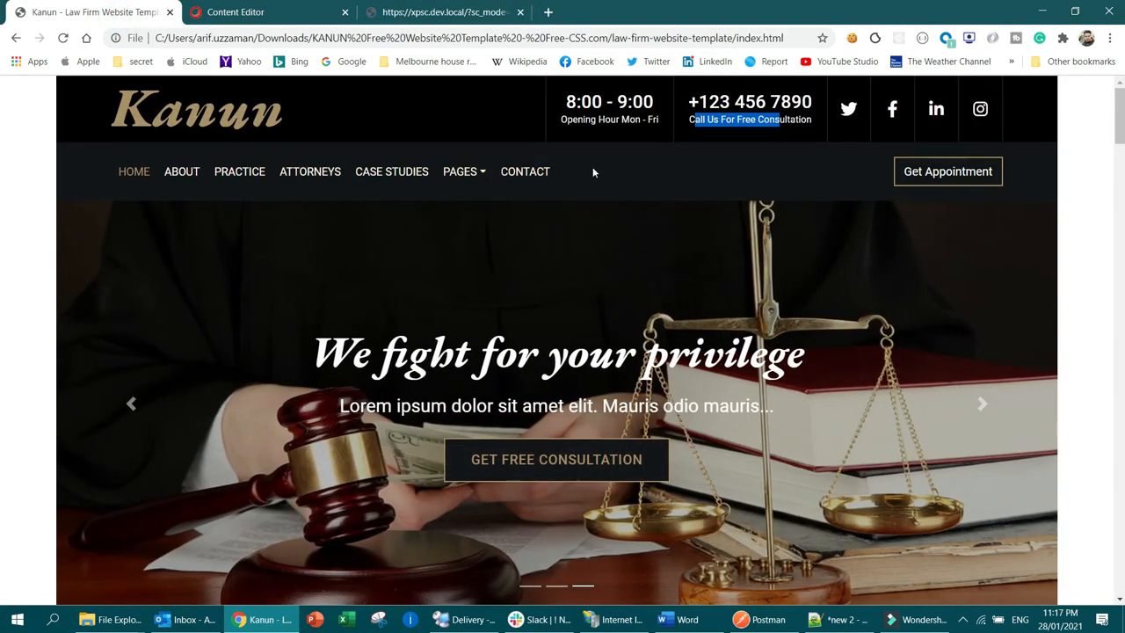
left_click(422, 11)
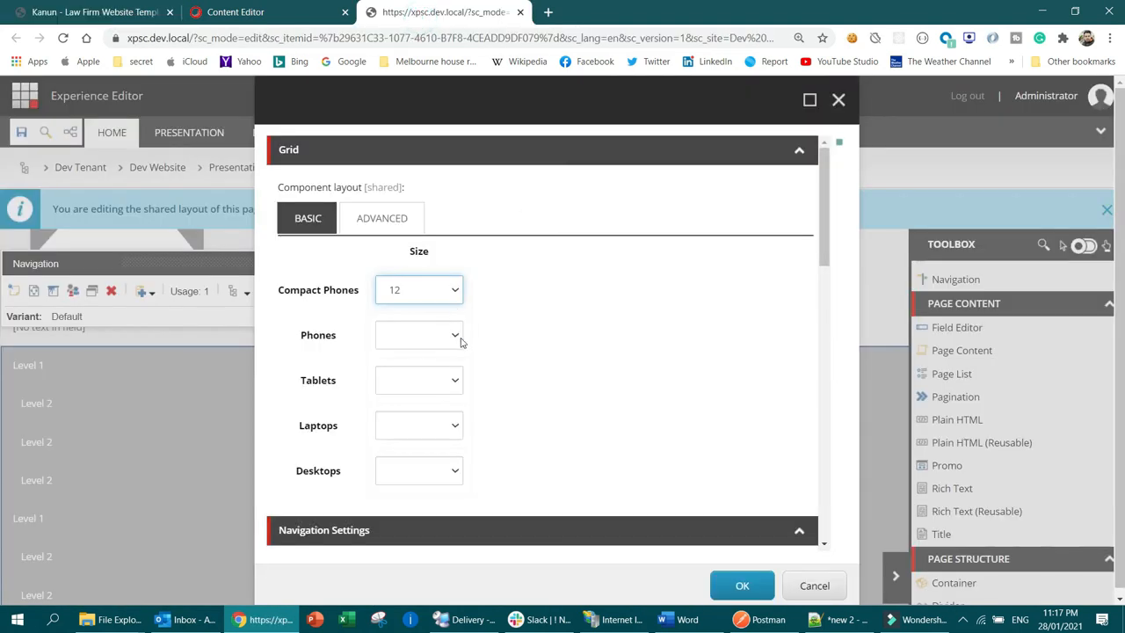
left_click(427, 422)
left_click(413, 309)
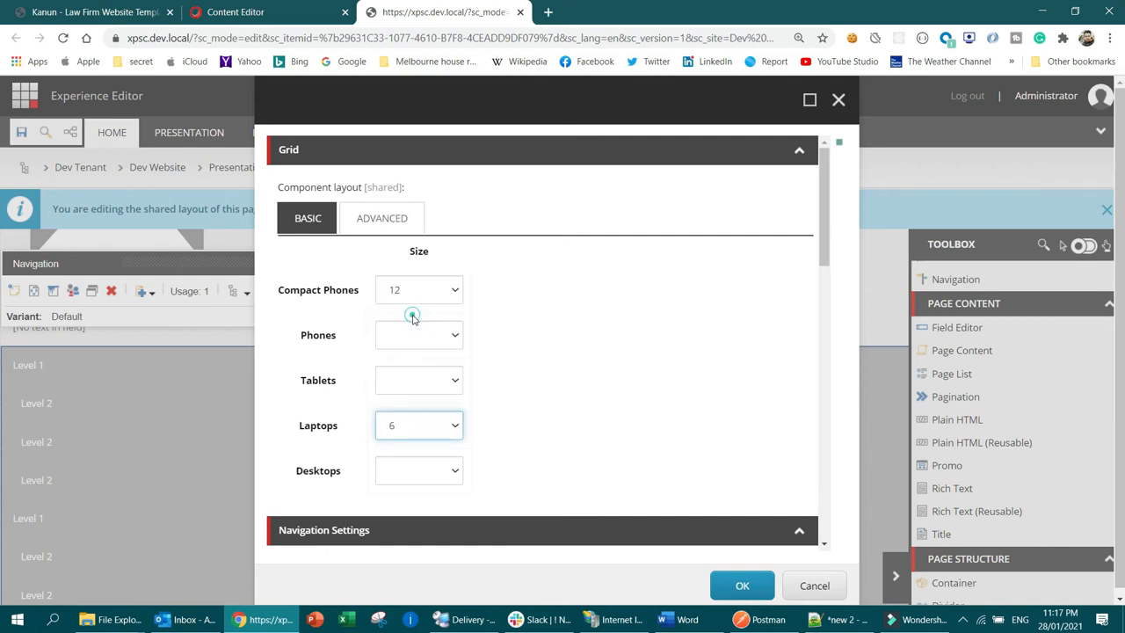
left_click(419, 471)
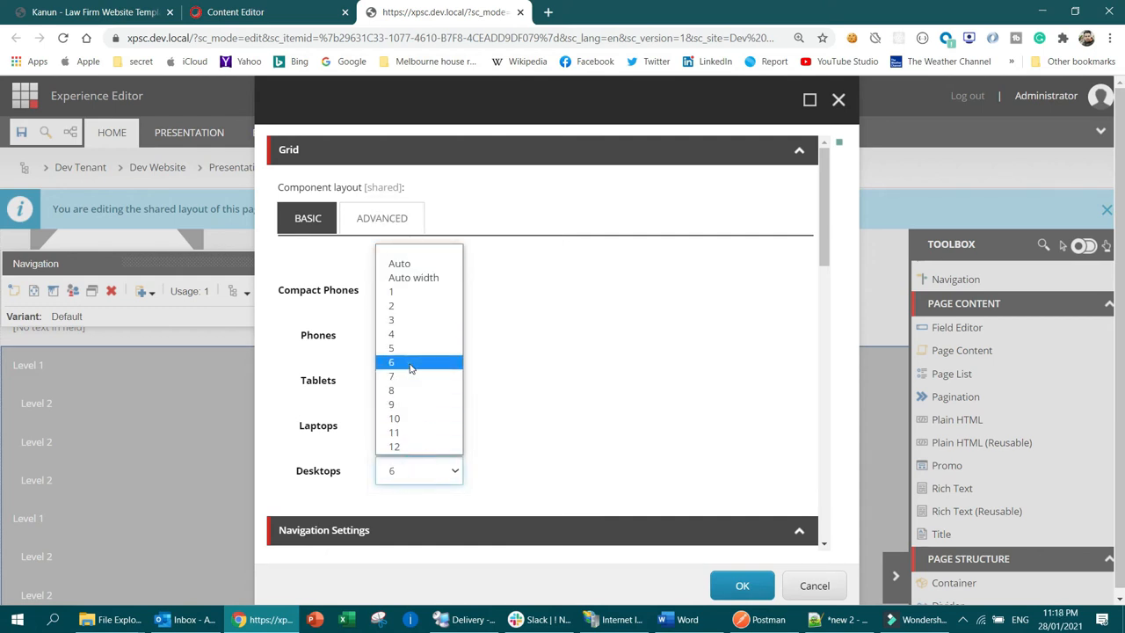
left_click(414, 362)
Step: Set the Navigation component's navigation filter to Main Navigation
scroll(551, 390, "down", 10)
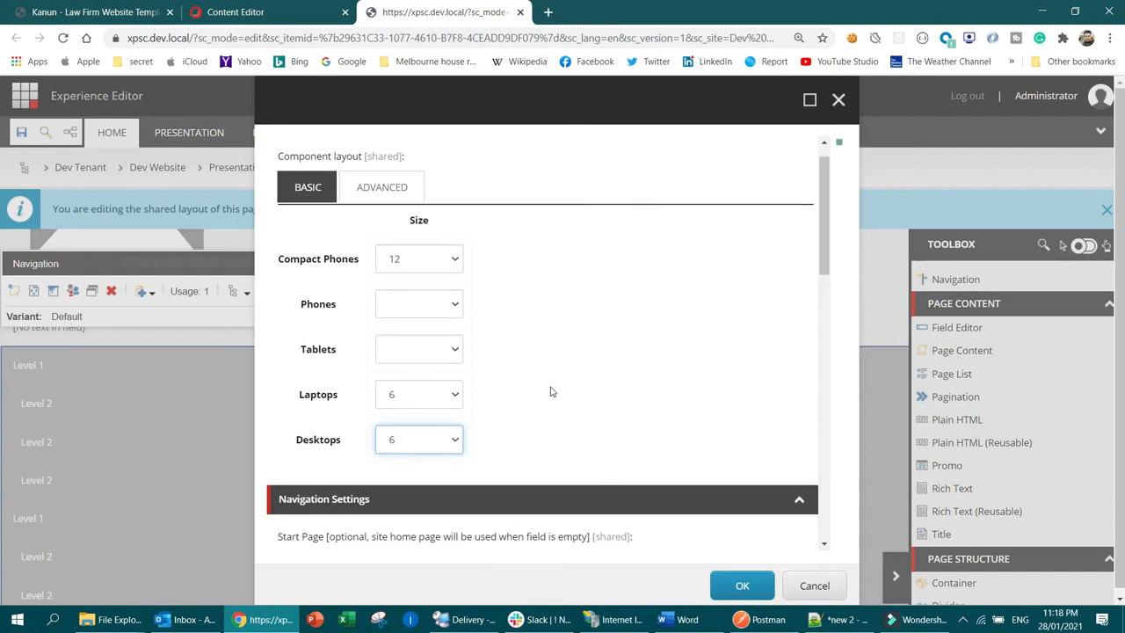
scroll(515, 343, "down", 3)
scroll(417, 322, "up", 3)
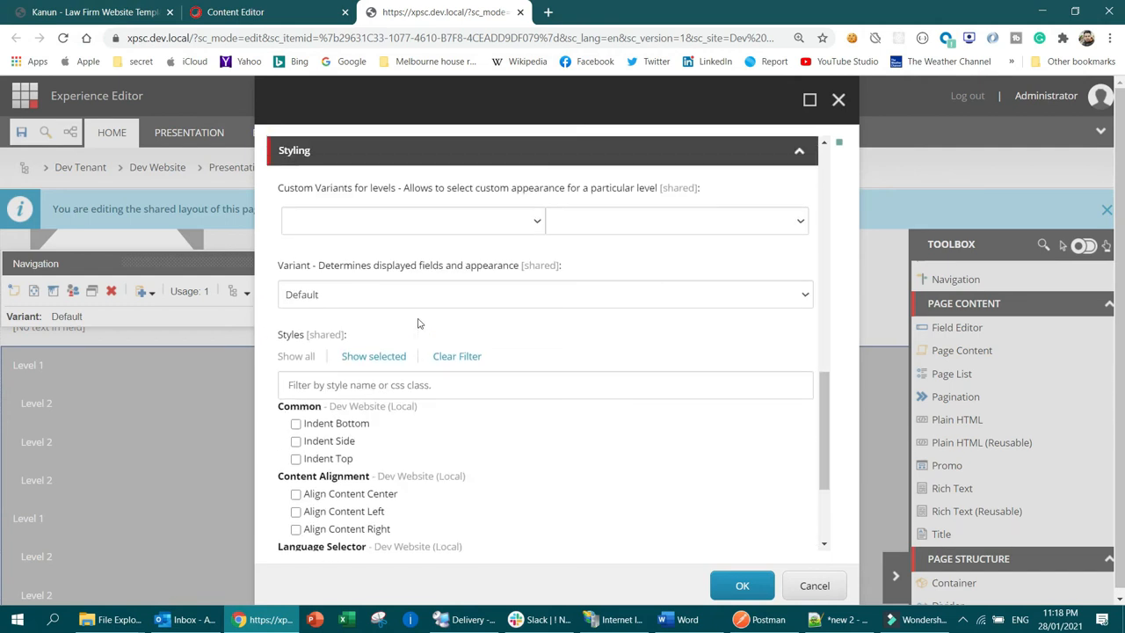
scroll(464, 398, "down", 2)
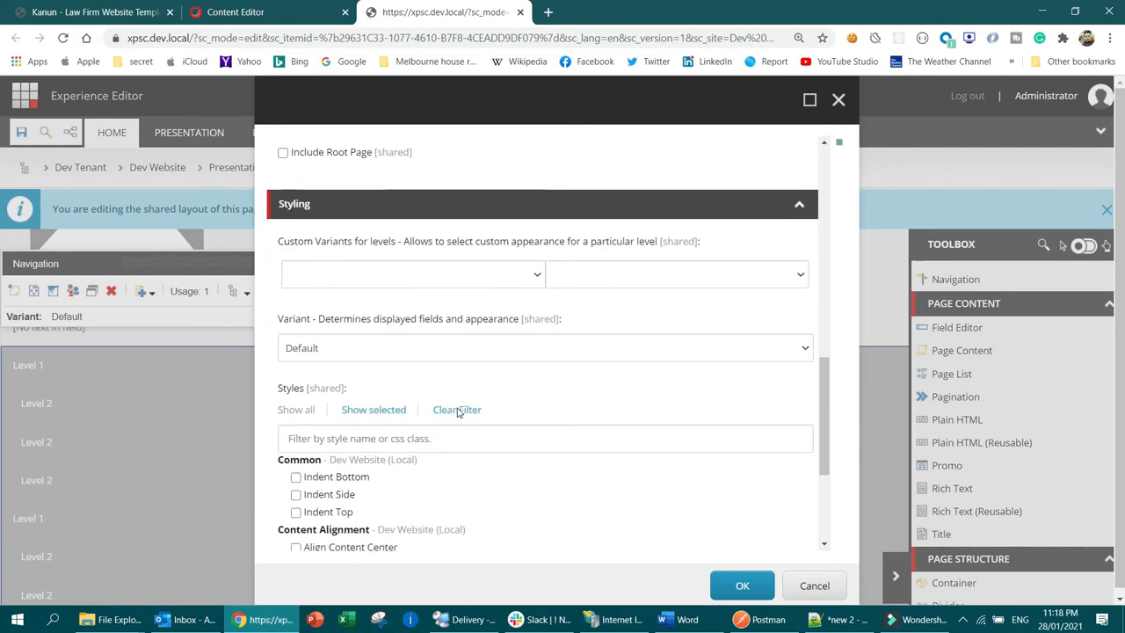
scroll(488, 414, "up", 4)
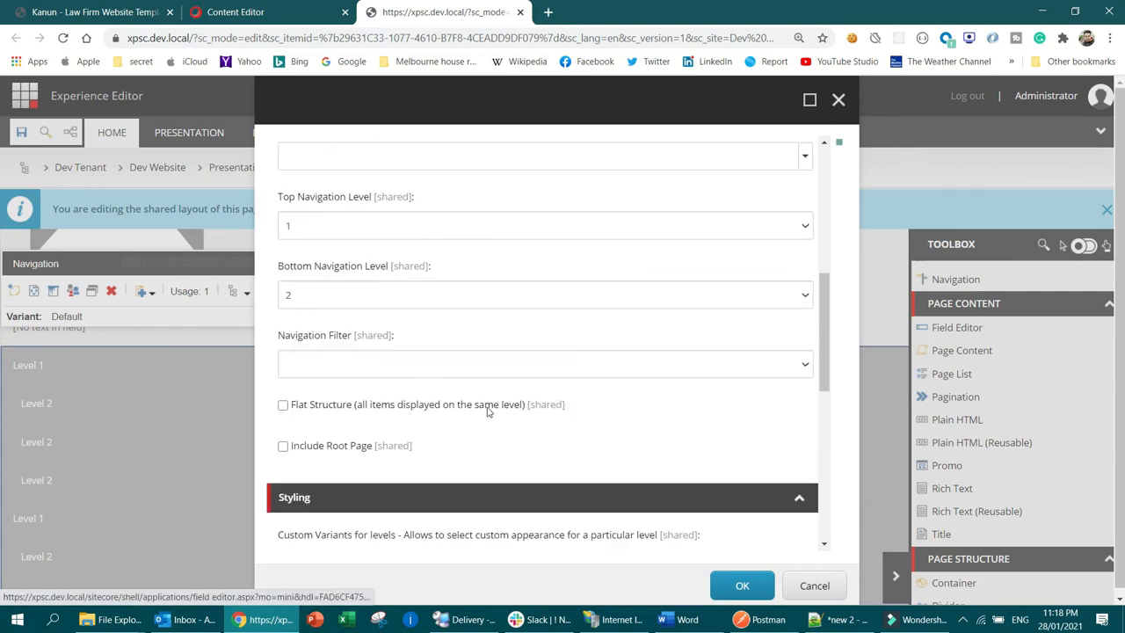
left_click(364, 363)
left_click(342, 427)
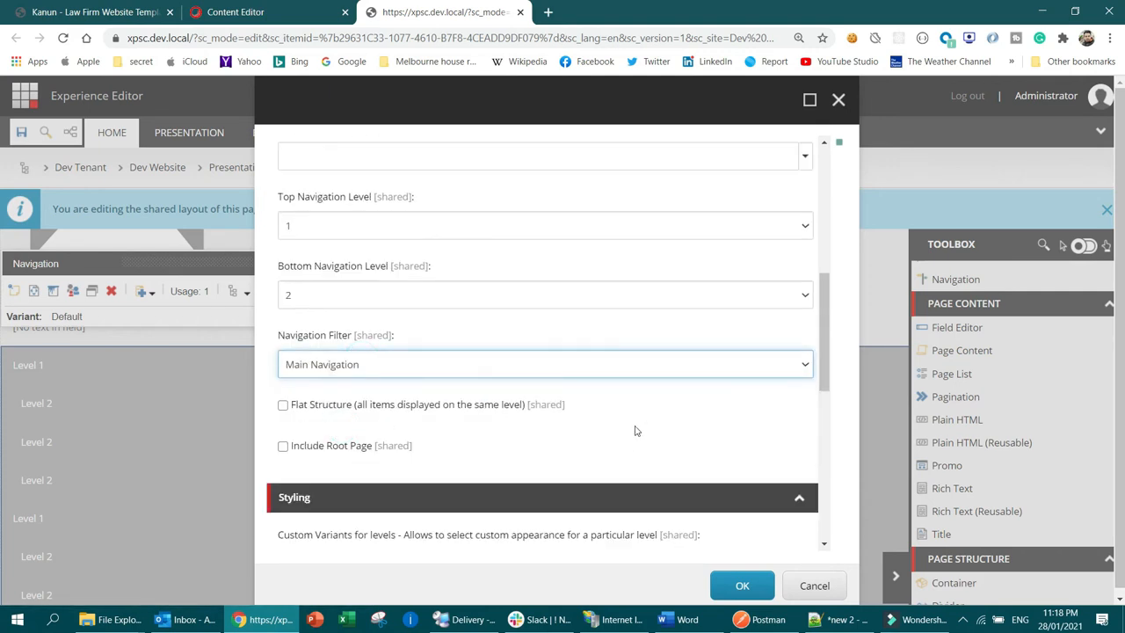
Step: Apply the "Main Navigation - Drop down horizontal" style to the Navigation component and confirm its properties
scroll(633, 432, "down", 5)
scroll(633, 432, "down", 2)
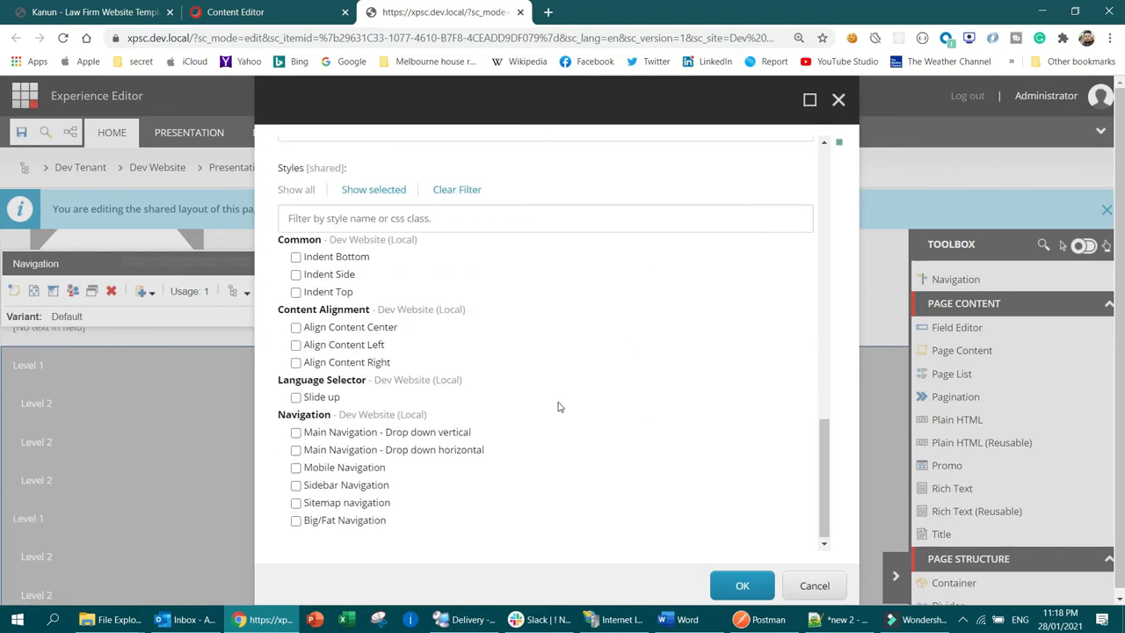
left_click(296, 451)
left_click(742, 586)
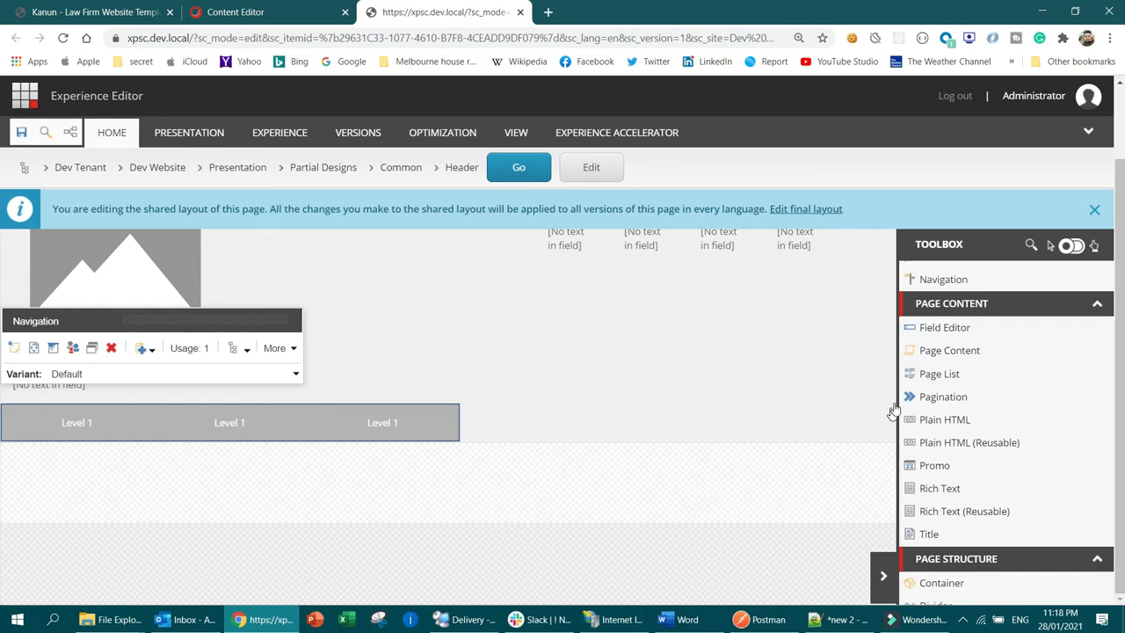
Step: Add a Link component after the navigation for the template's appointment button, creating a links folder named "Header" under the current site's Links
scroll(1047, 473, "down", 3)
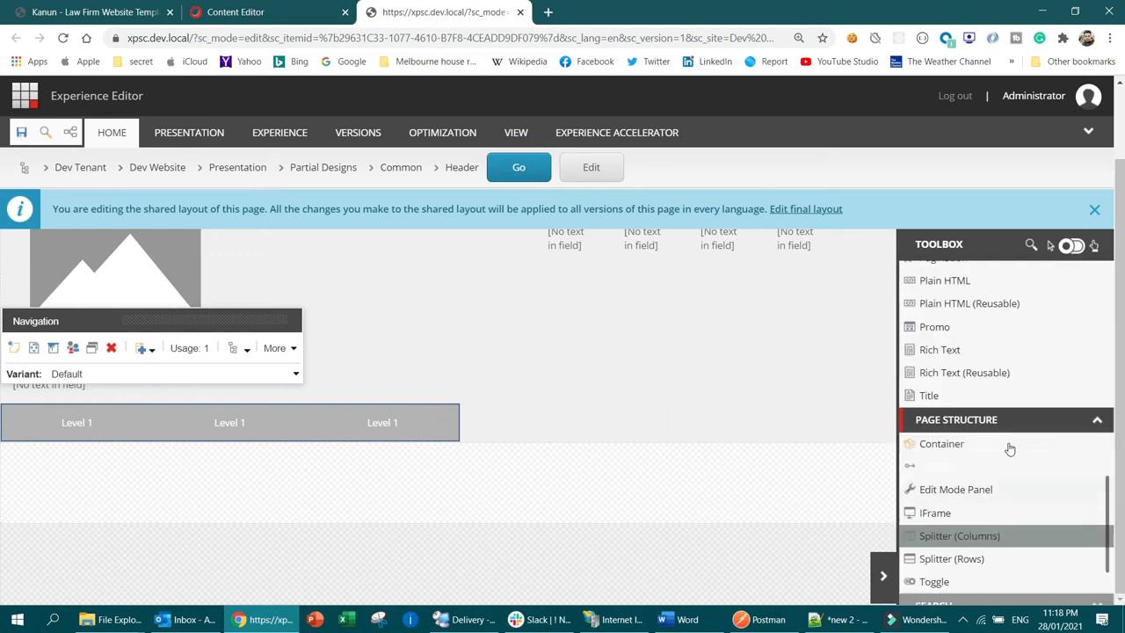
scroll(1011, 445, "up", 5)
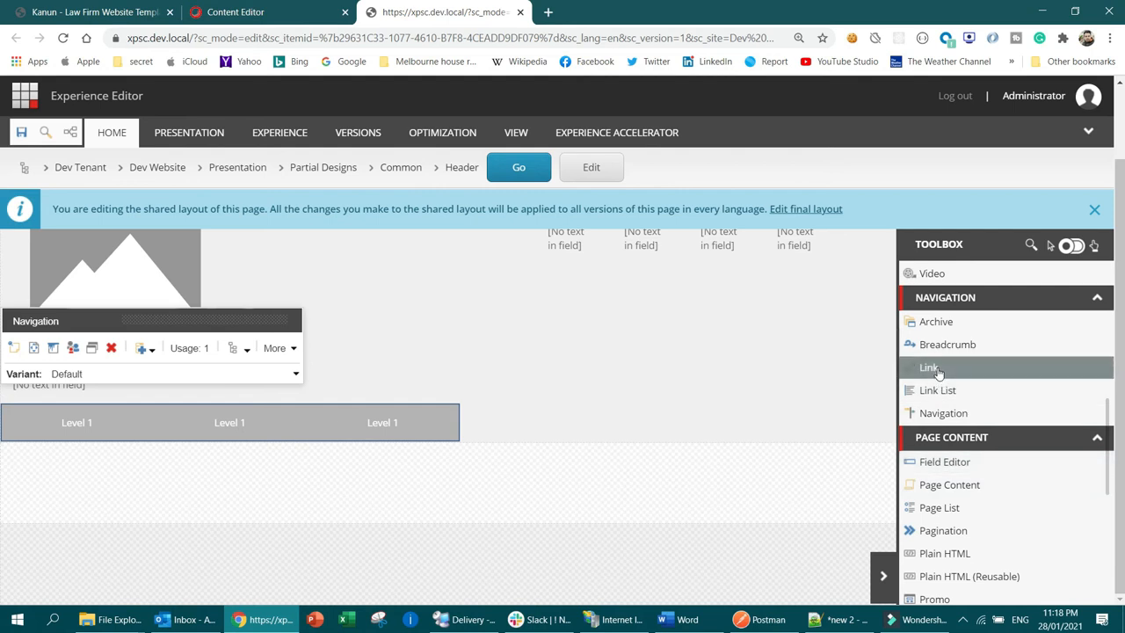
left_click(97, 11)
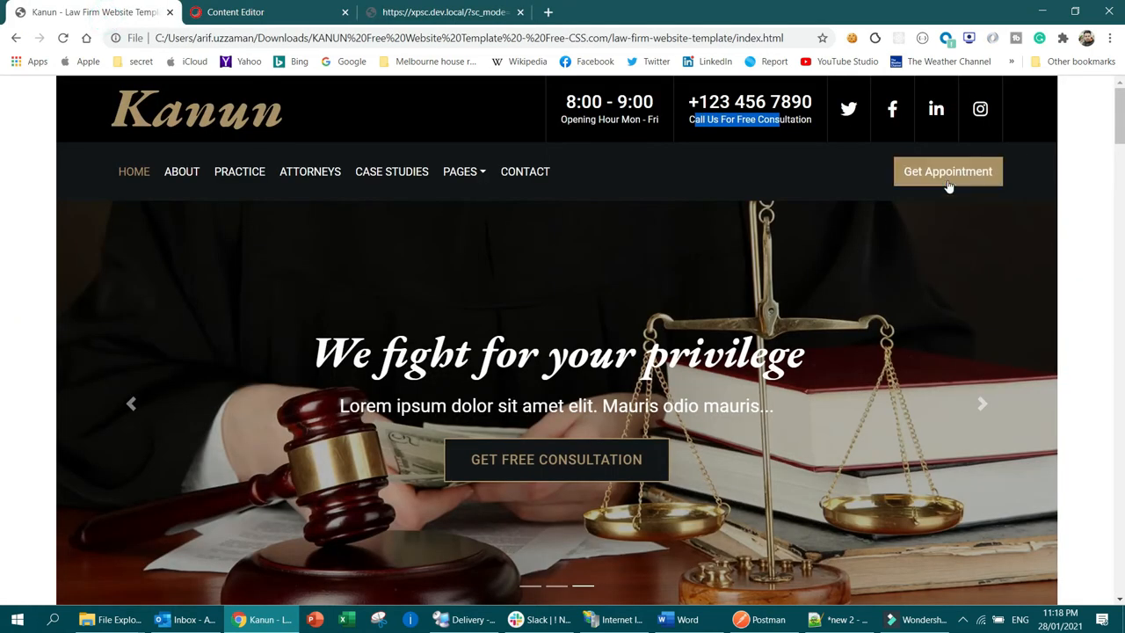
left_click(472, 11)
left_click_drag(932, 374, 233, 435)
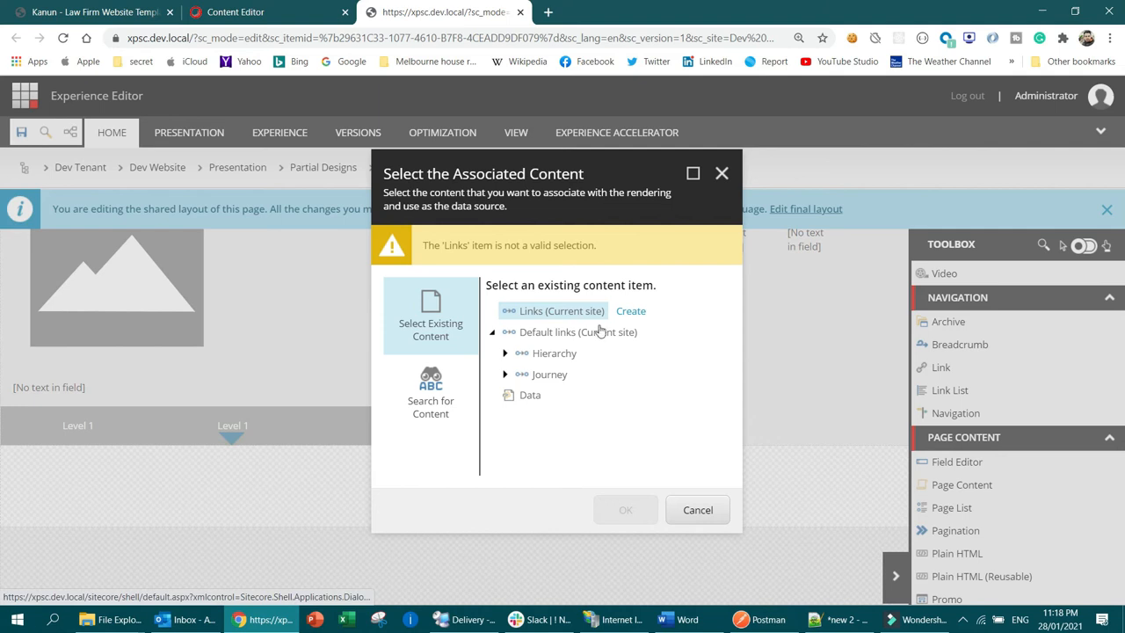
left_click(631, 311)
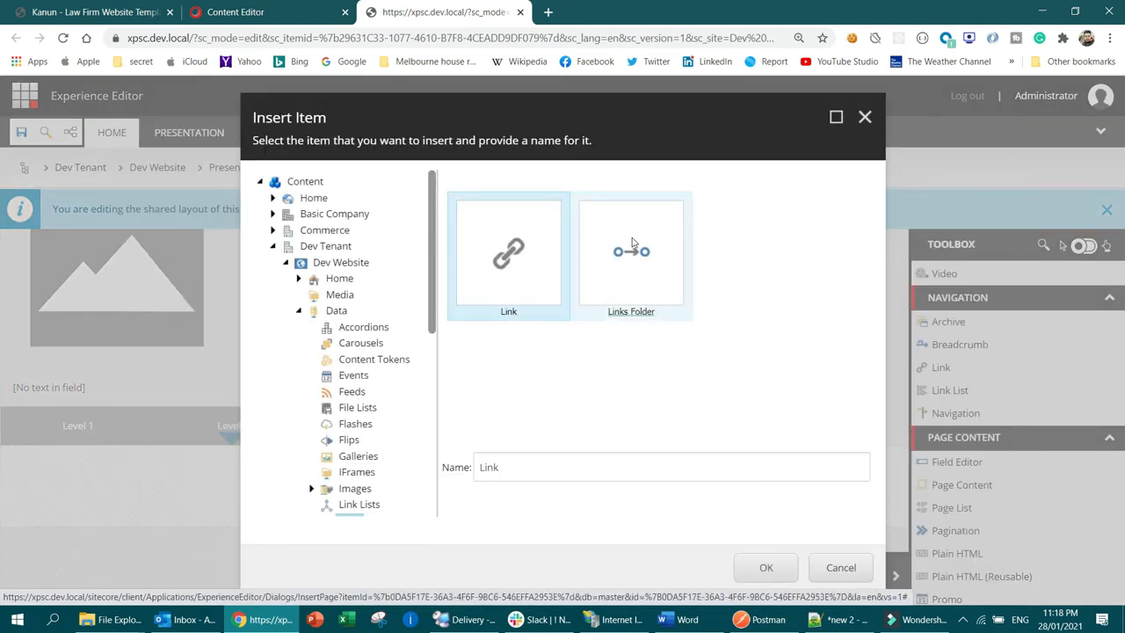
left_click(631, 244)
triple_click(573, 465)
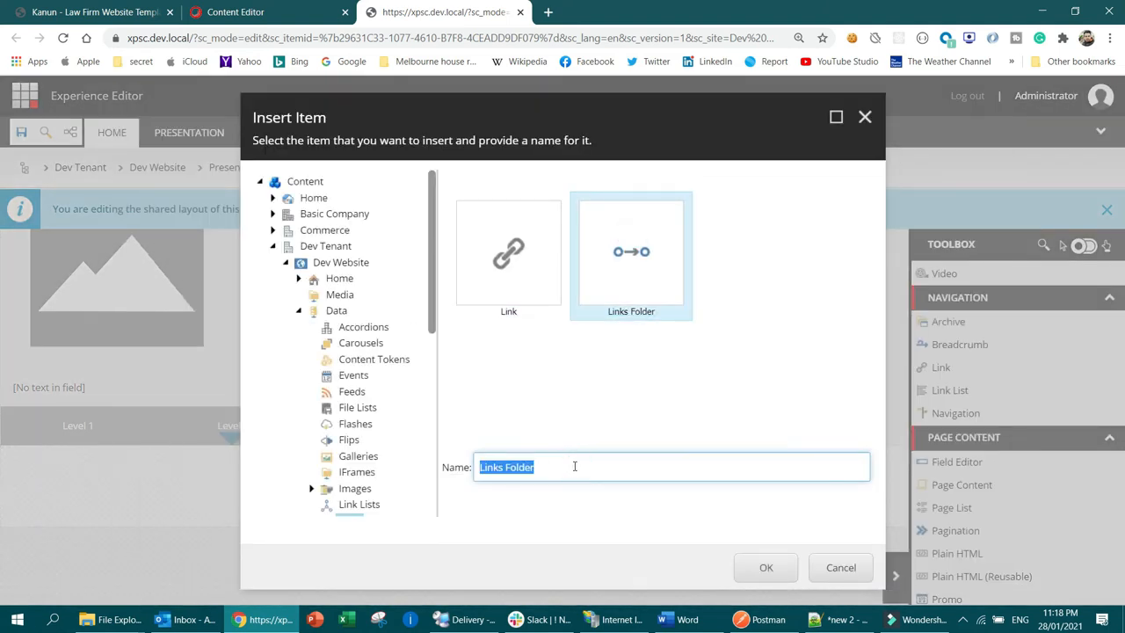
type("Hea")
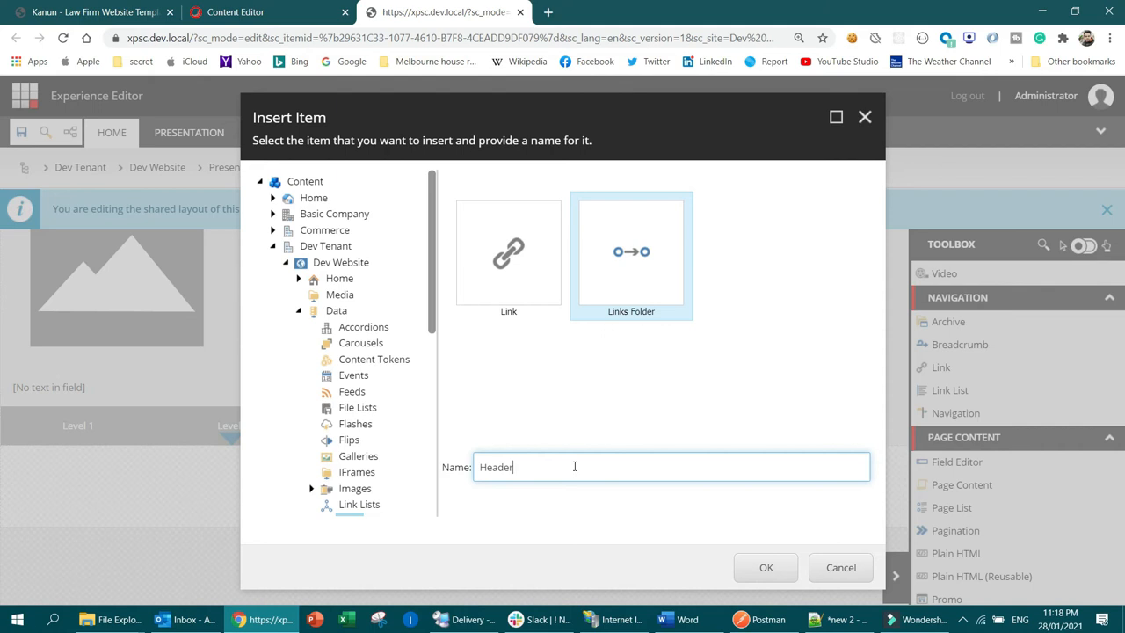
left_click(767, 567)
Step: Create a Link item named "Appointment" in the Header links folder as the Link component's data source
left_click(552, 334)
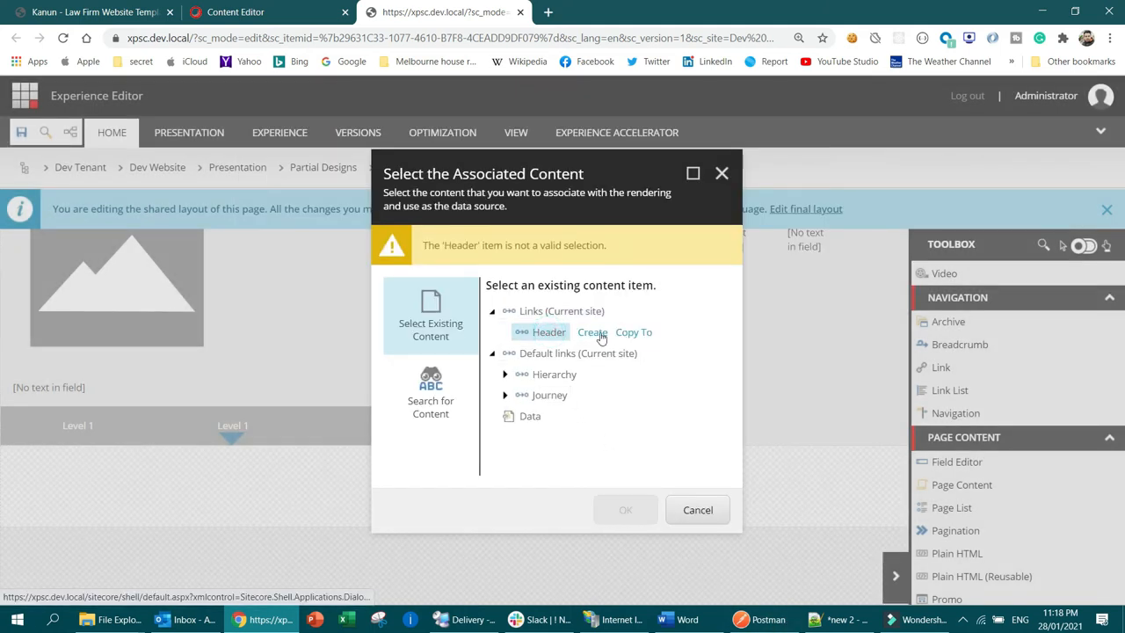
left_click(595, 332)
triple_click(551, 465)
type("Appointment")
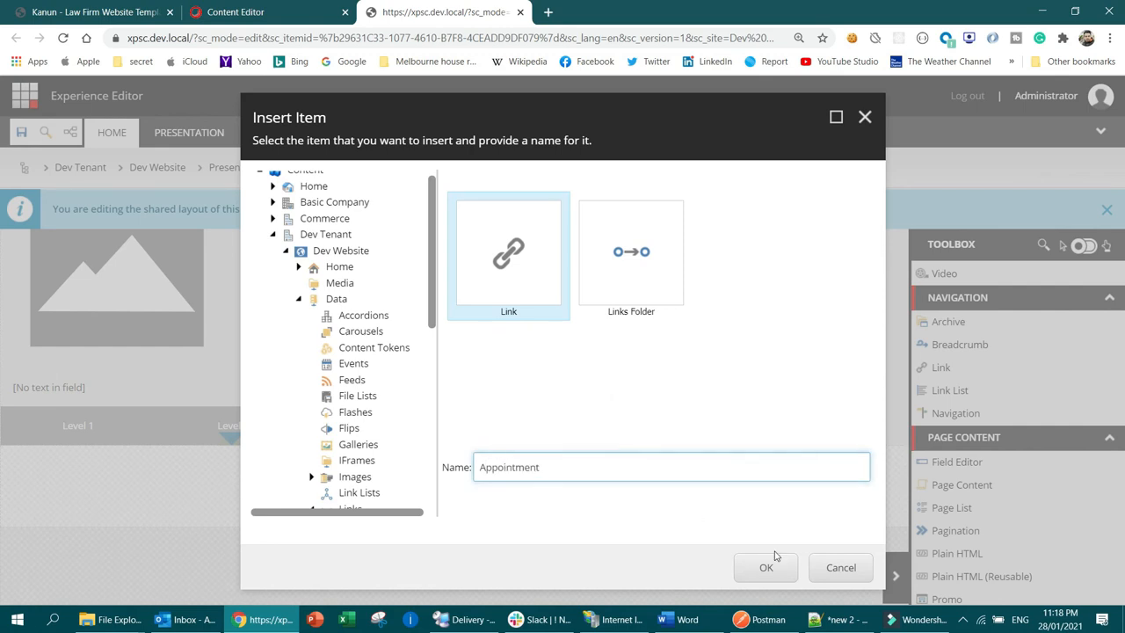
left_click(763, 565)
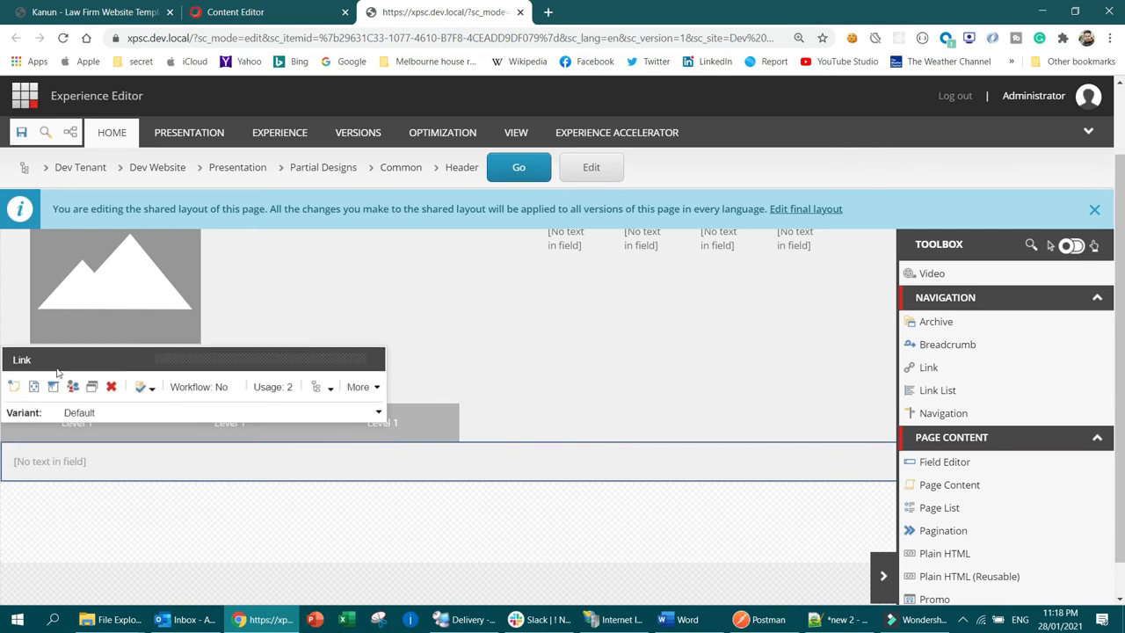
Step: Set the Link component's grid size to 6 for both laptops and desktops
left_click(53, 387)
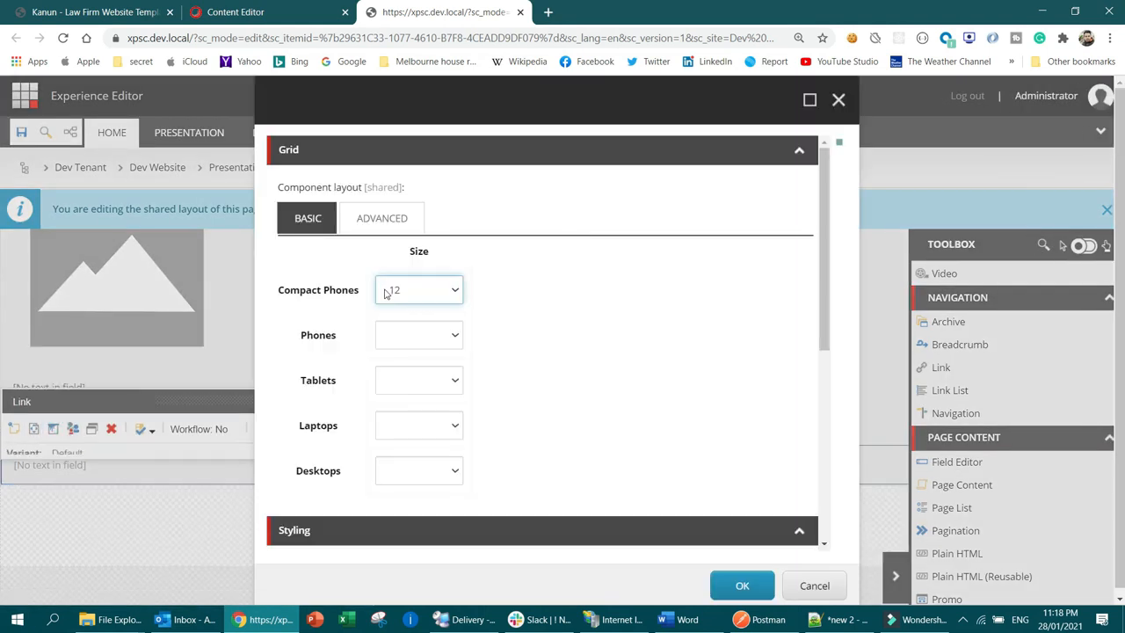
left_click(409, 426)
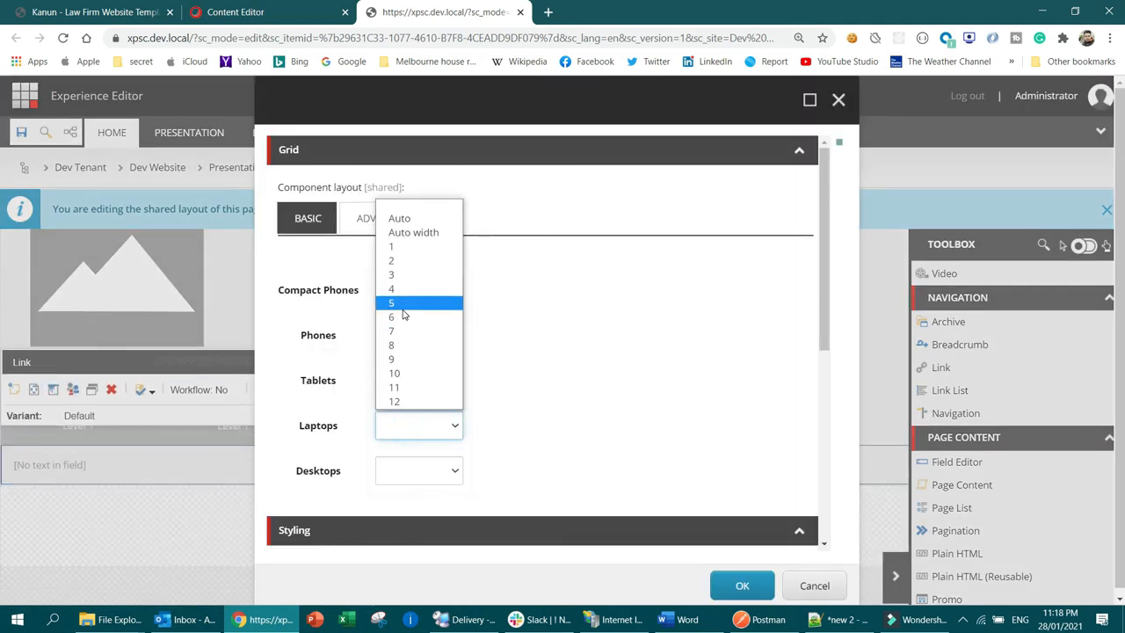
left_click(404, 317)
left_click(415, 470)
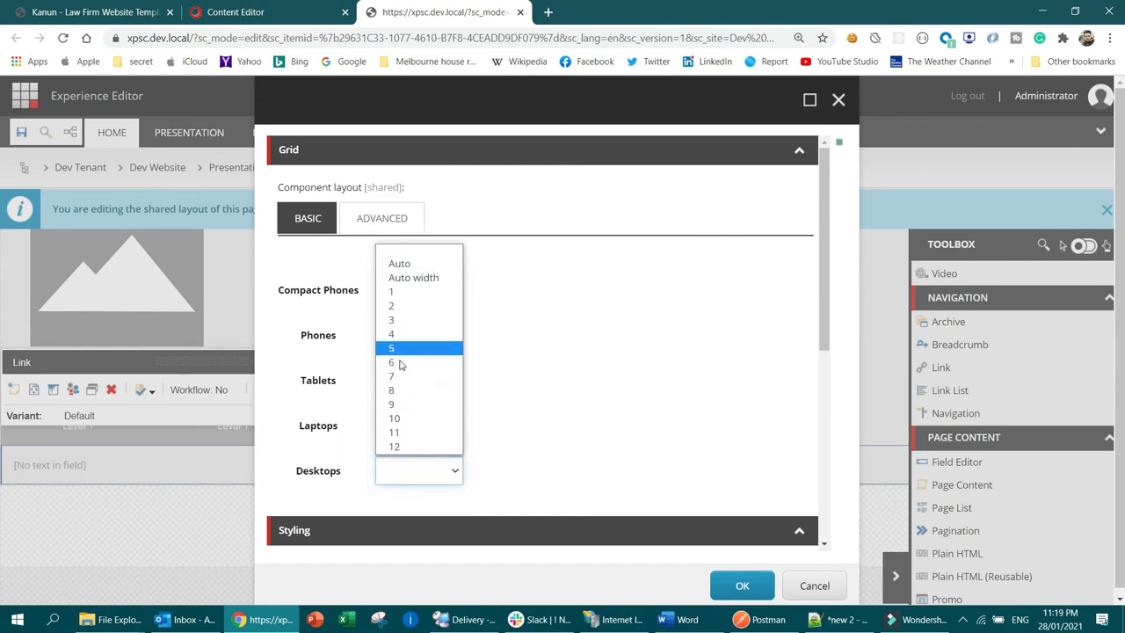
left_click(397, 363)
left_click(741, 585)
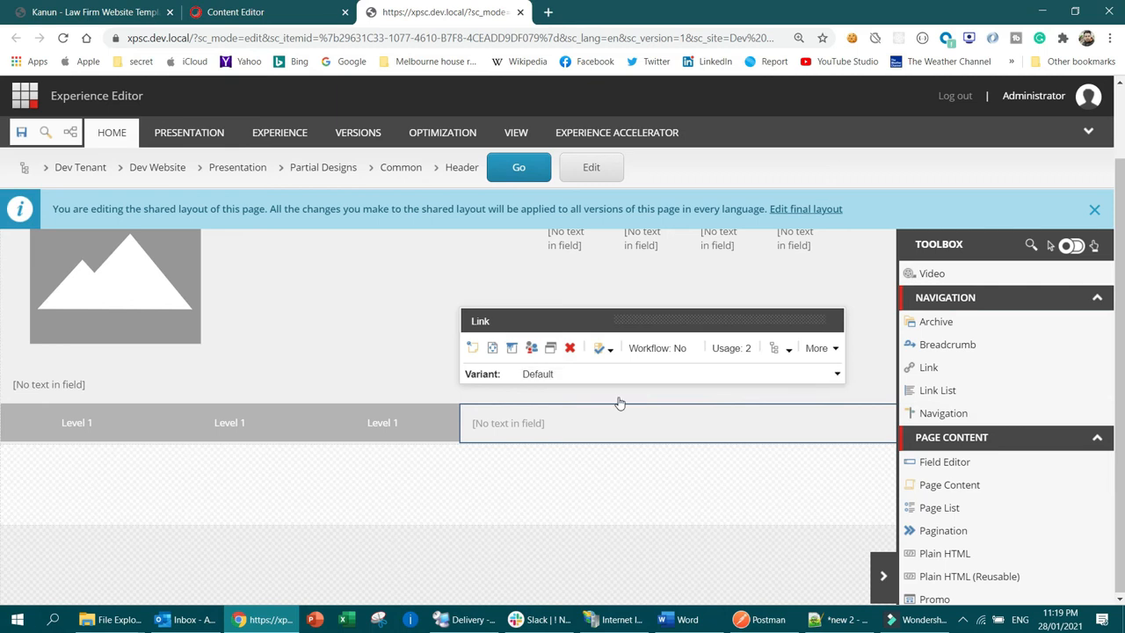
Step: Apply the Align Content Right style to the Link component
left_click(511, 349)
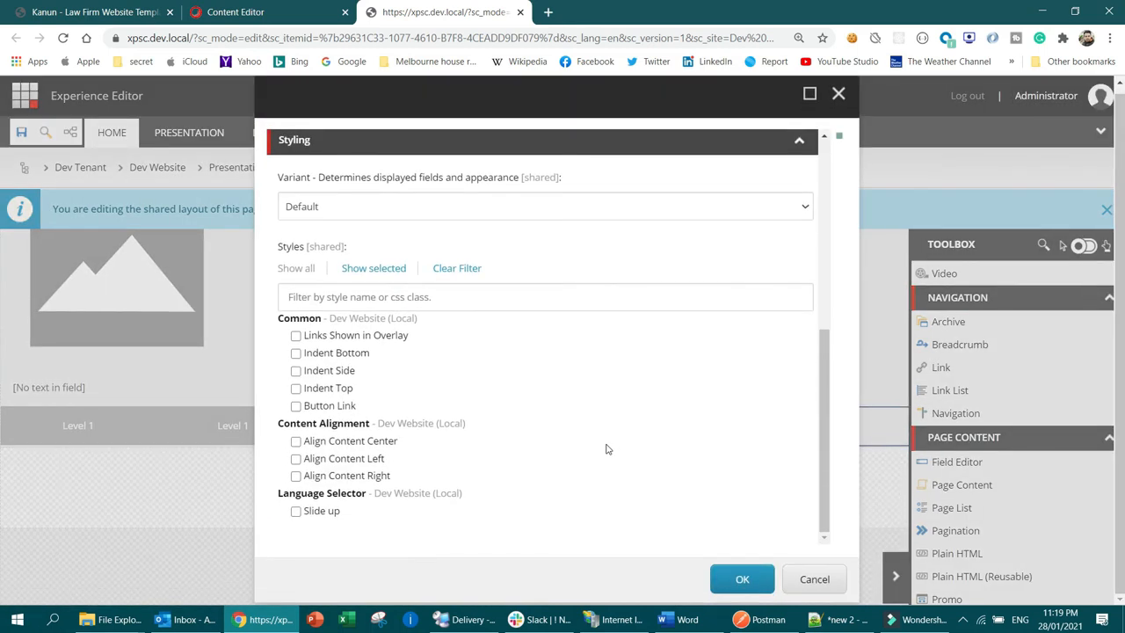
left_click(296, 476)
left_click(742, 579)
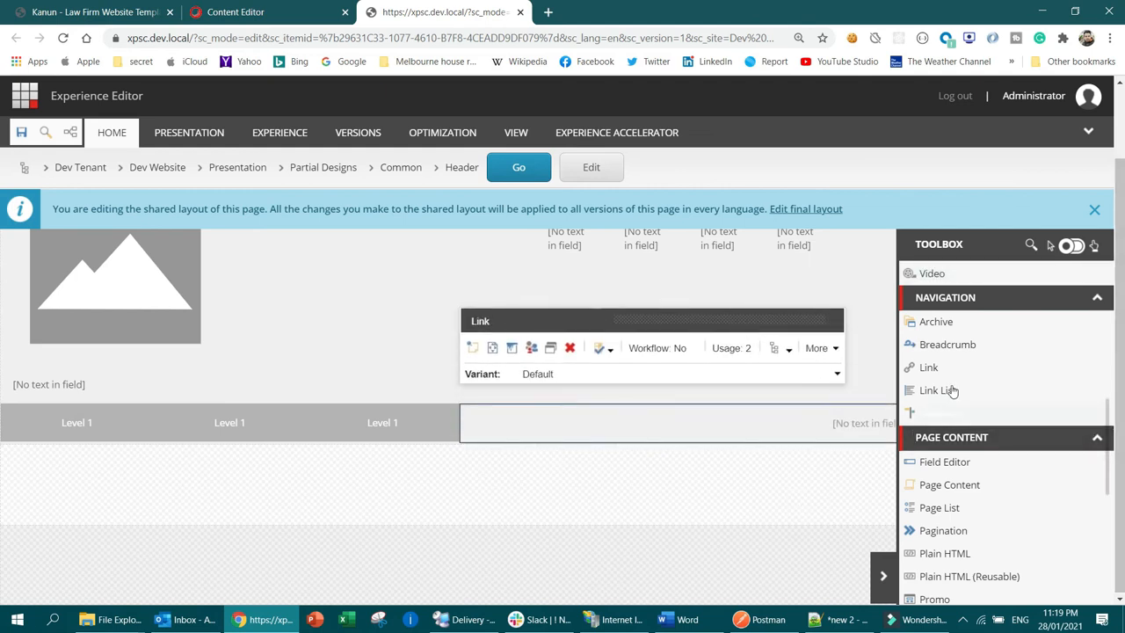
Step: Point the appointment Link component to the Home item with the description "Get Appointment" and save the Header partial design
left_click(859, 430)
left_click(846, 400)
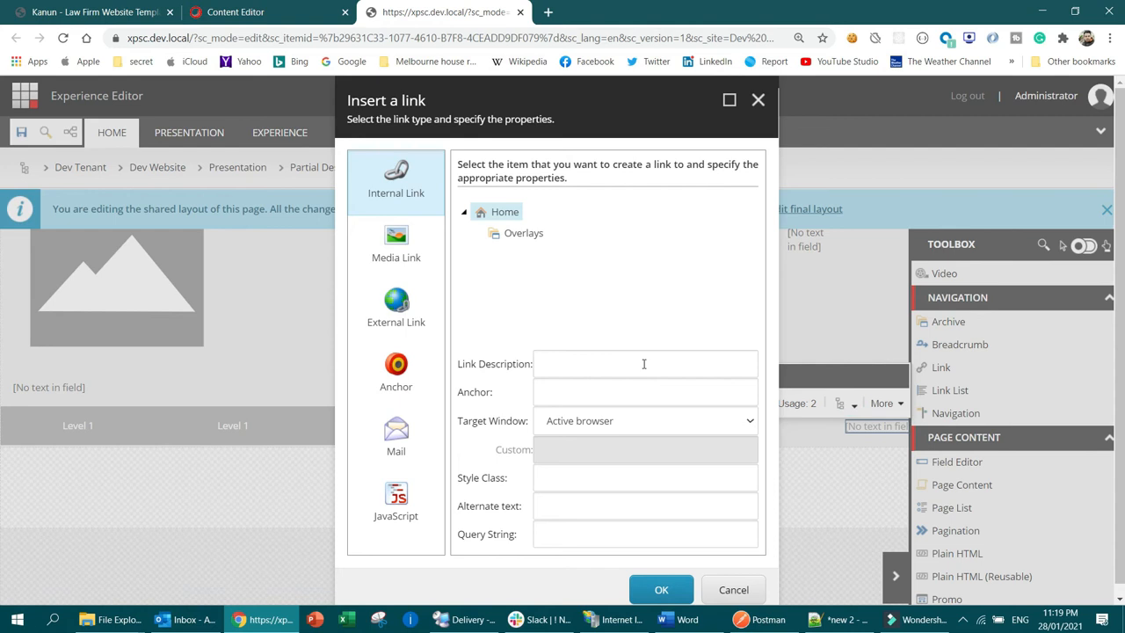
left_click(97, 12)
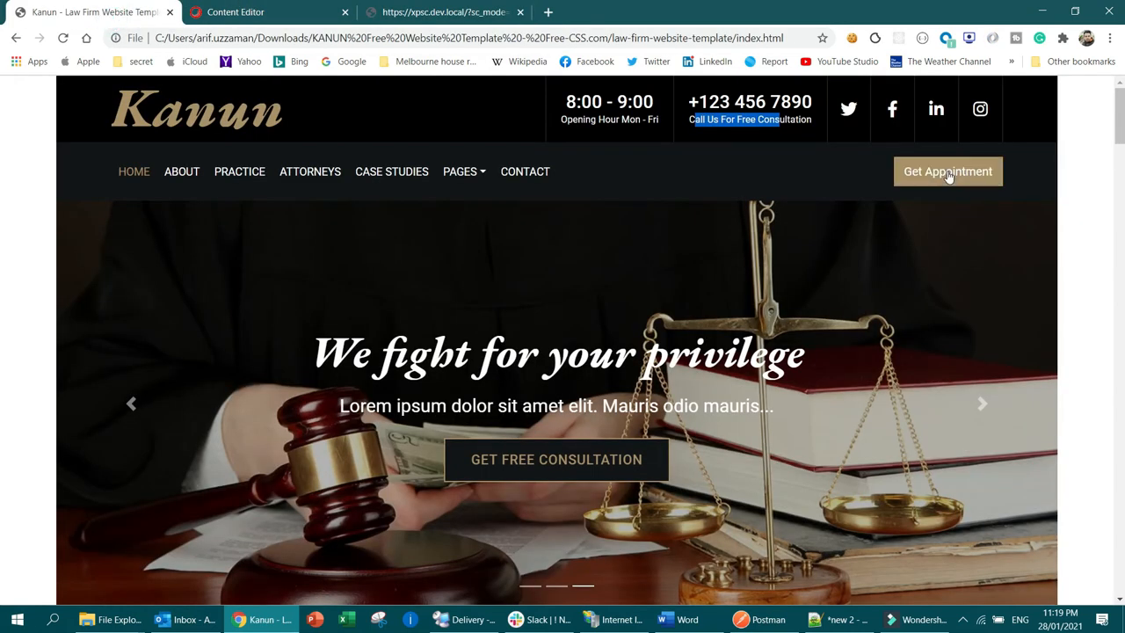
left_click(443, 11)
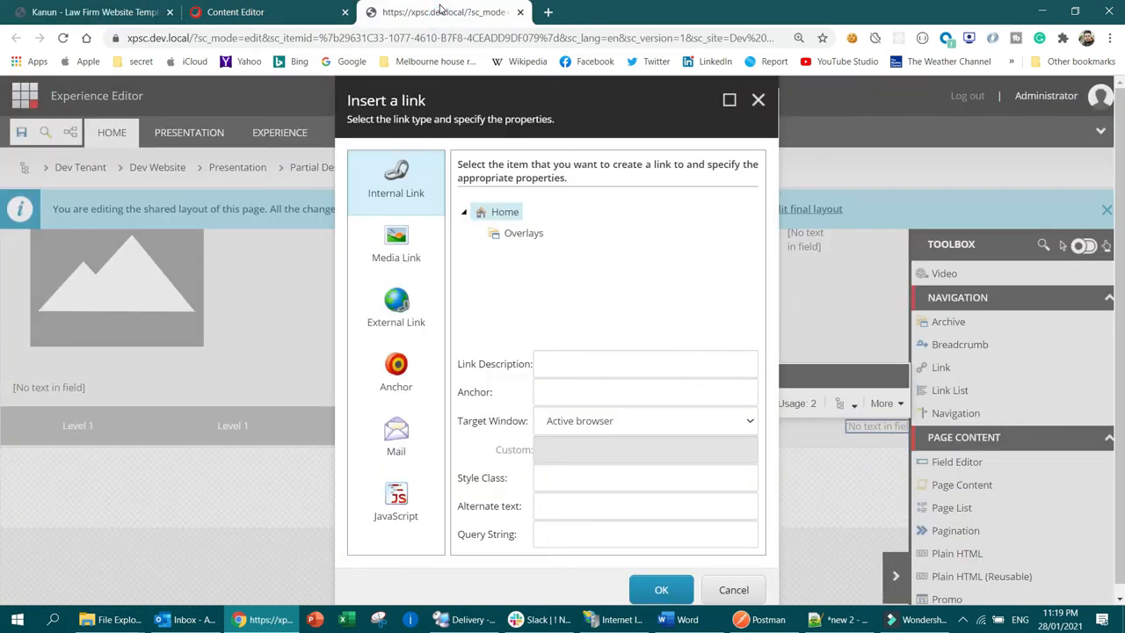
left_click(497, 216)
left_click(591, 363)
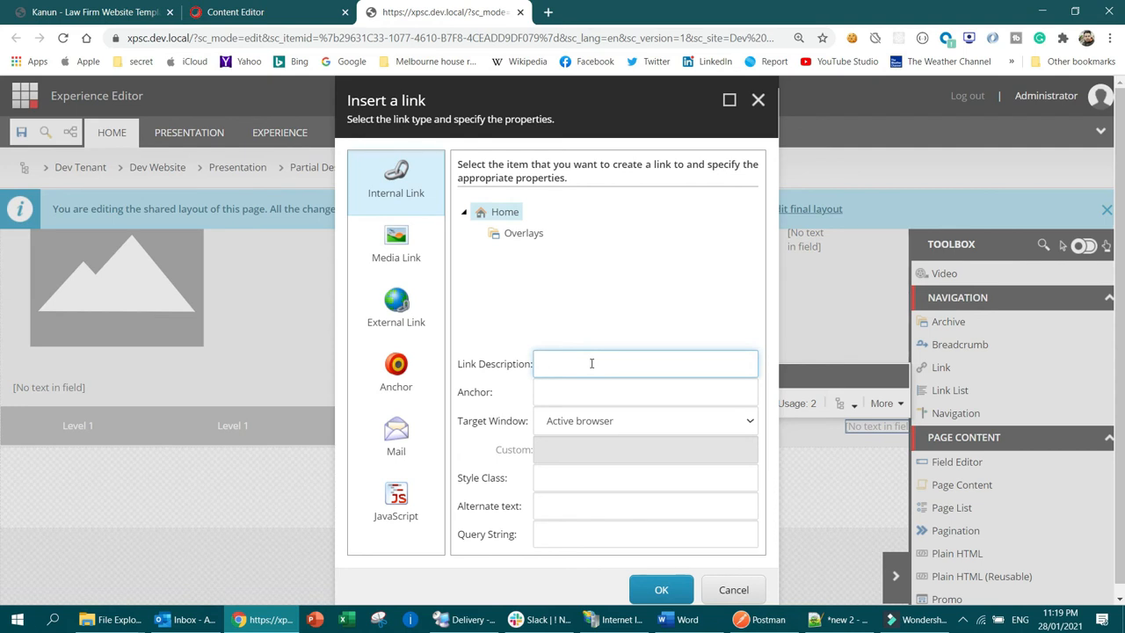
left_click(35, 11)
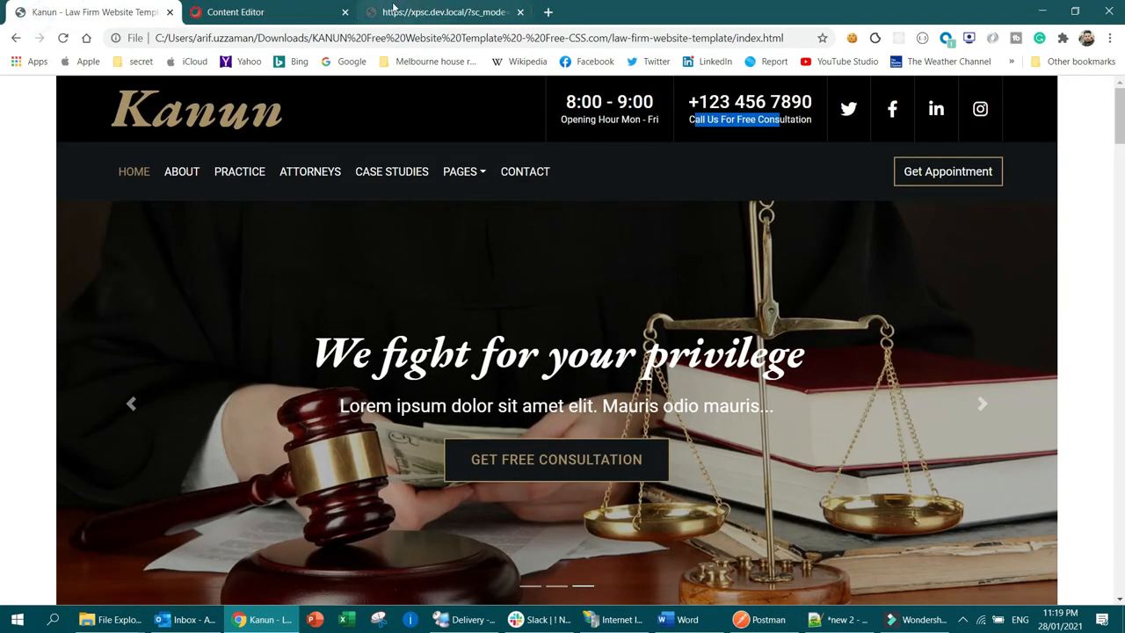
left_click(396, 12)
type("Get Ap")
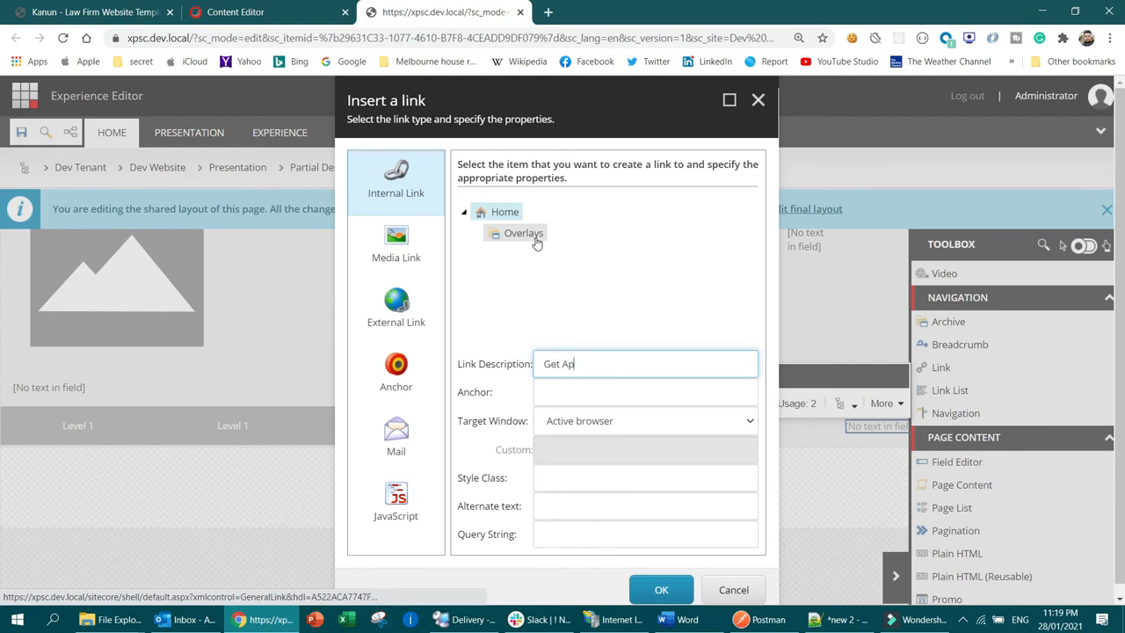
type("pointment")
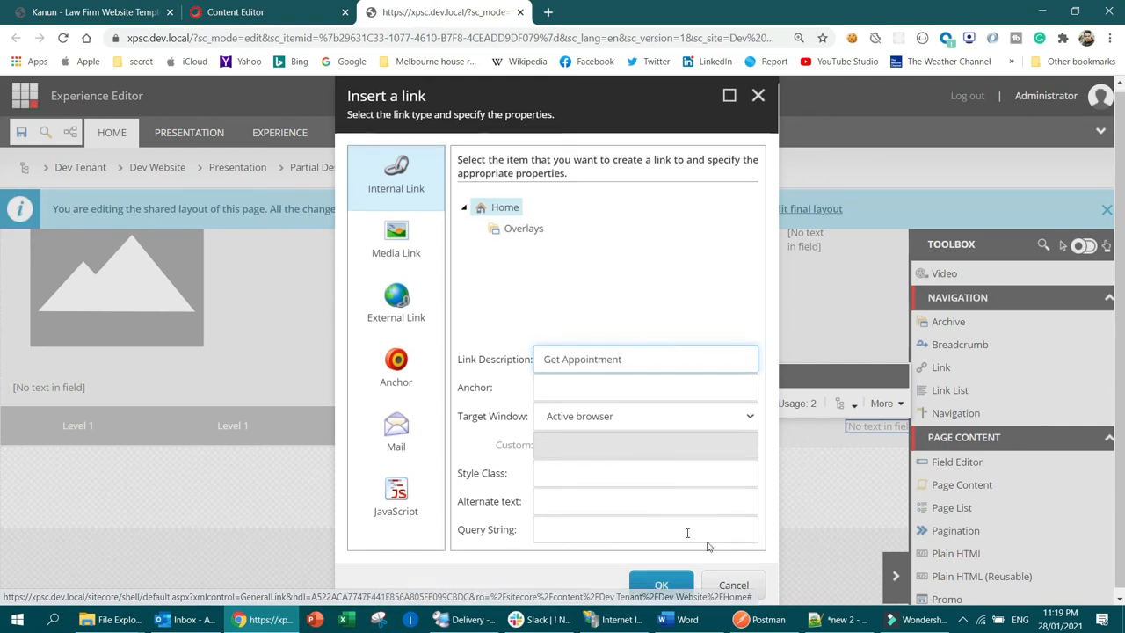
left_click(661, 582)
left_click(23, 133)
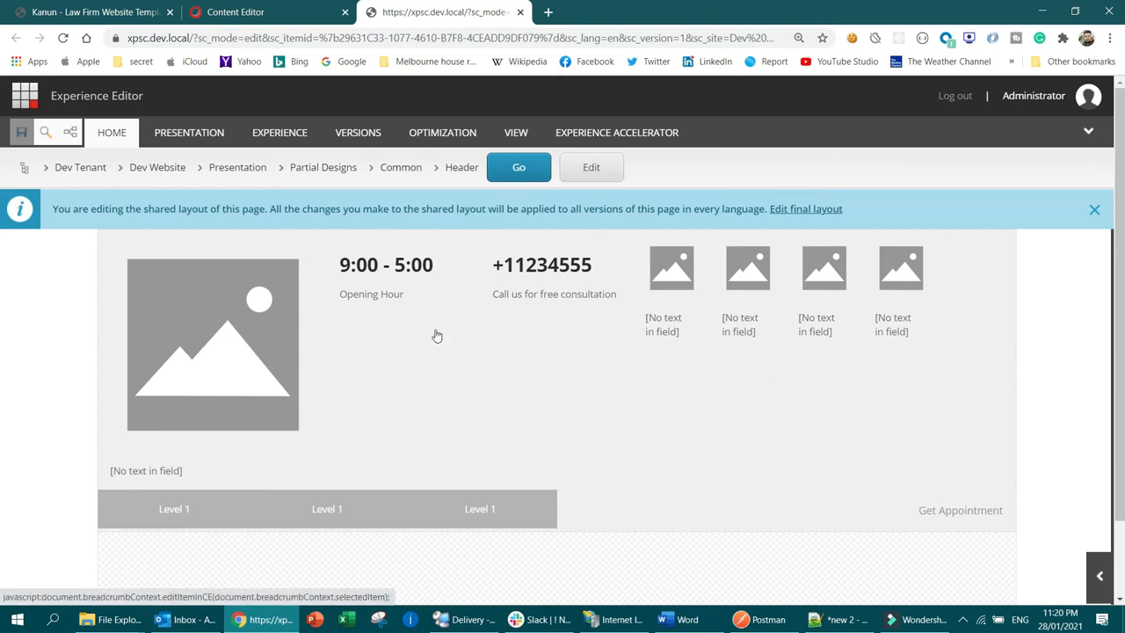
scroll(615, 320, "down", 1)
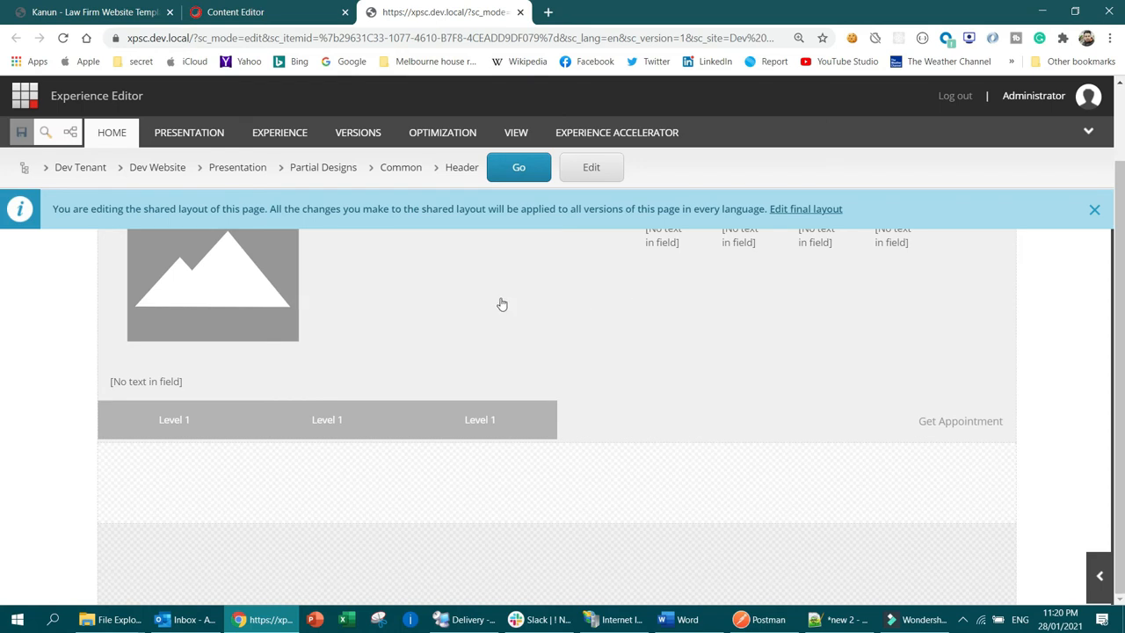
scroll(587, 295, "up", 1)
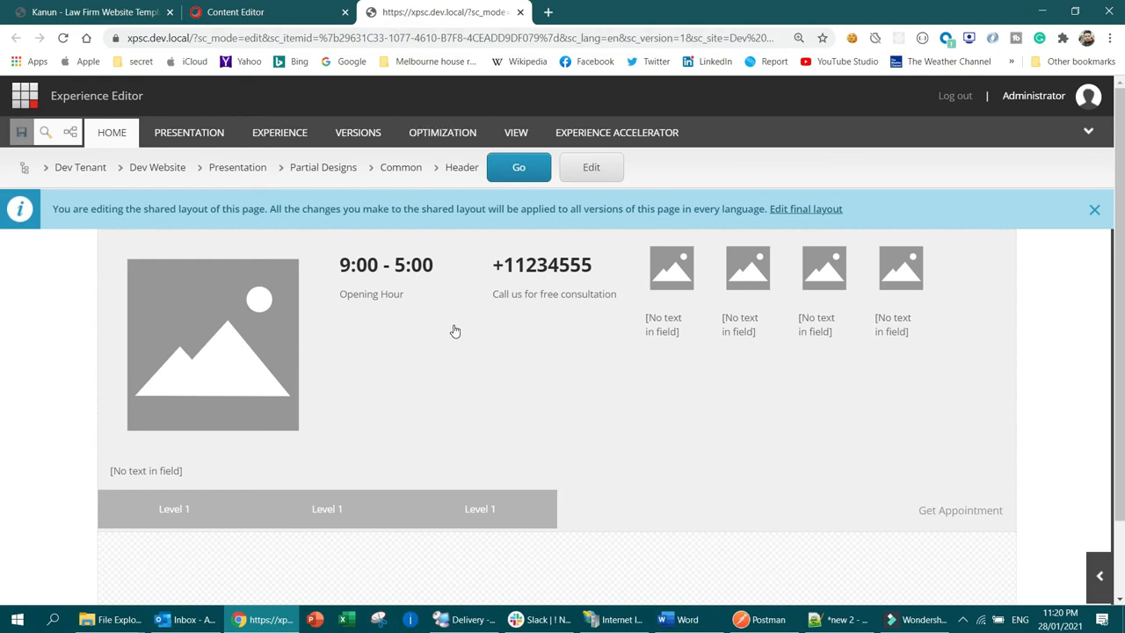
scroll(639, 402, "down", 1)
scroll(756, 475, "up", 1)
Step: Create a partial design named "Footer" in the Common folder under the site's Partial Designs
left_click(325, 7)
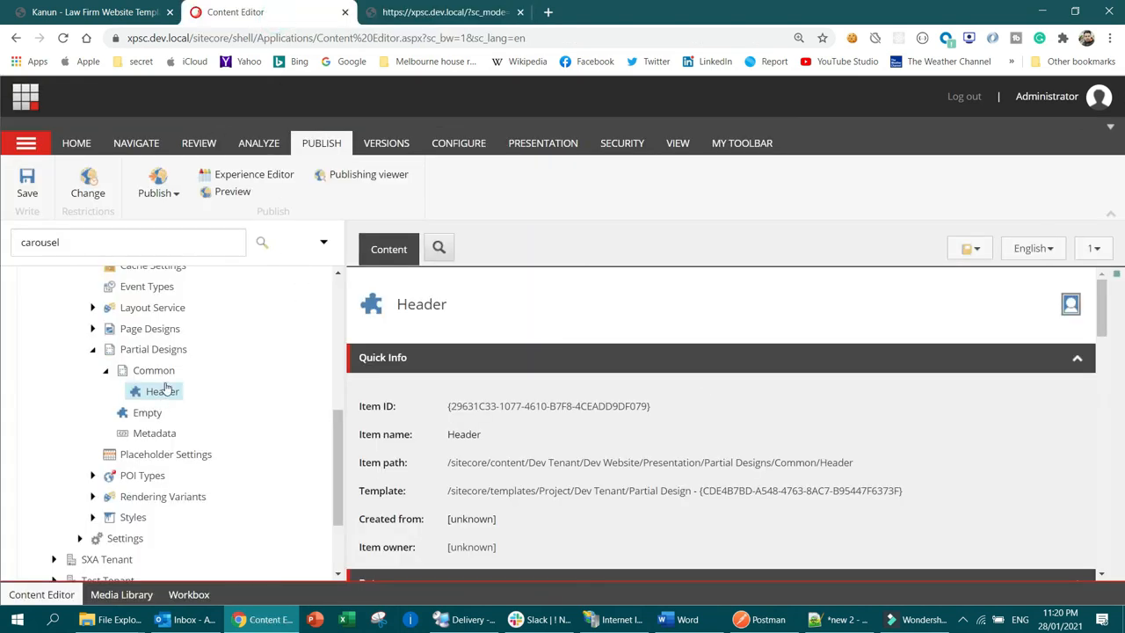
left_click(161, 374)
left_click(689, 121)
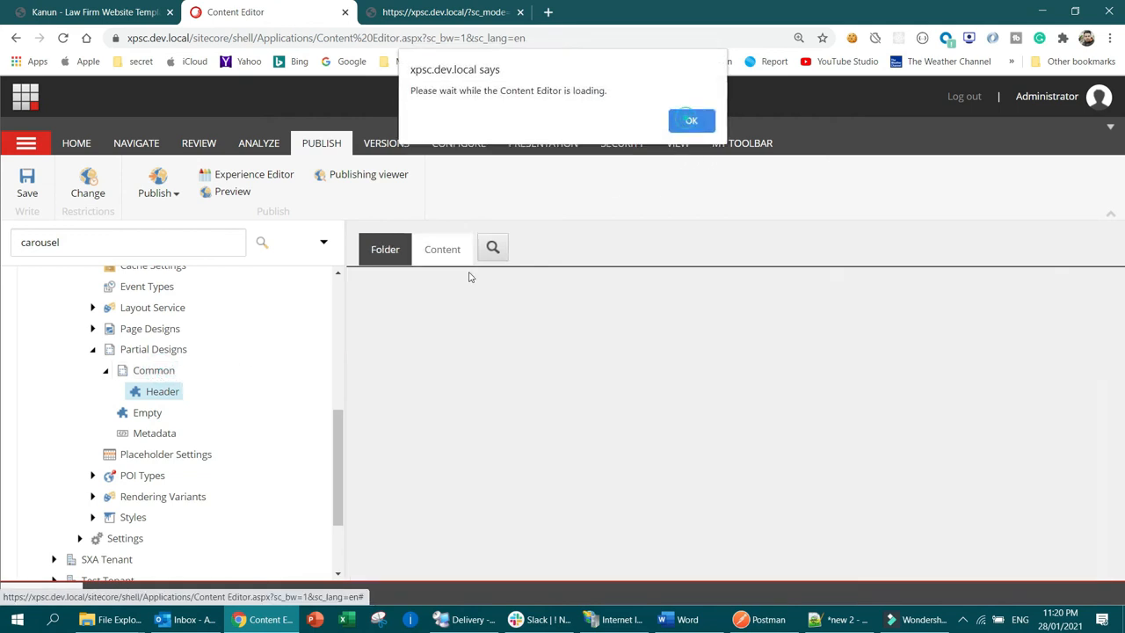
right_click(157, 376)
mouse_move(236, 326)
left_click(390, 355)
type("Footer")
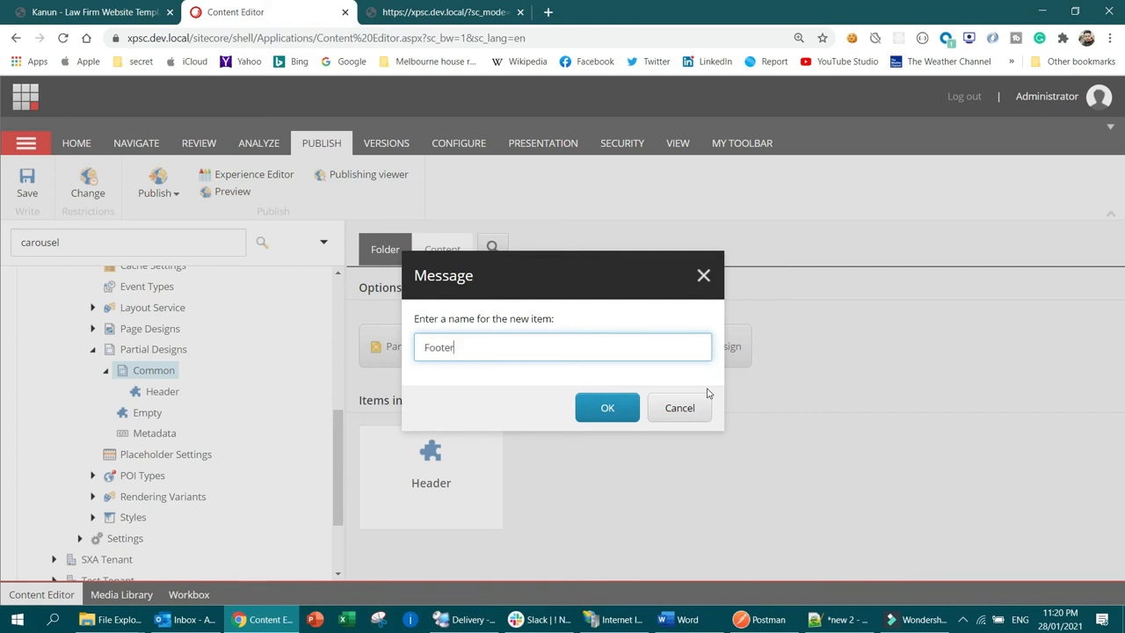
key("Return")
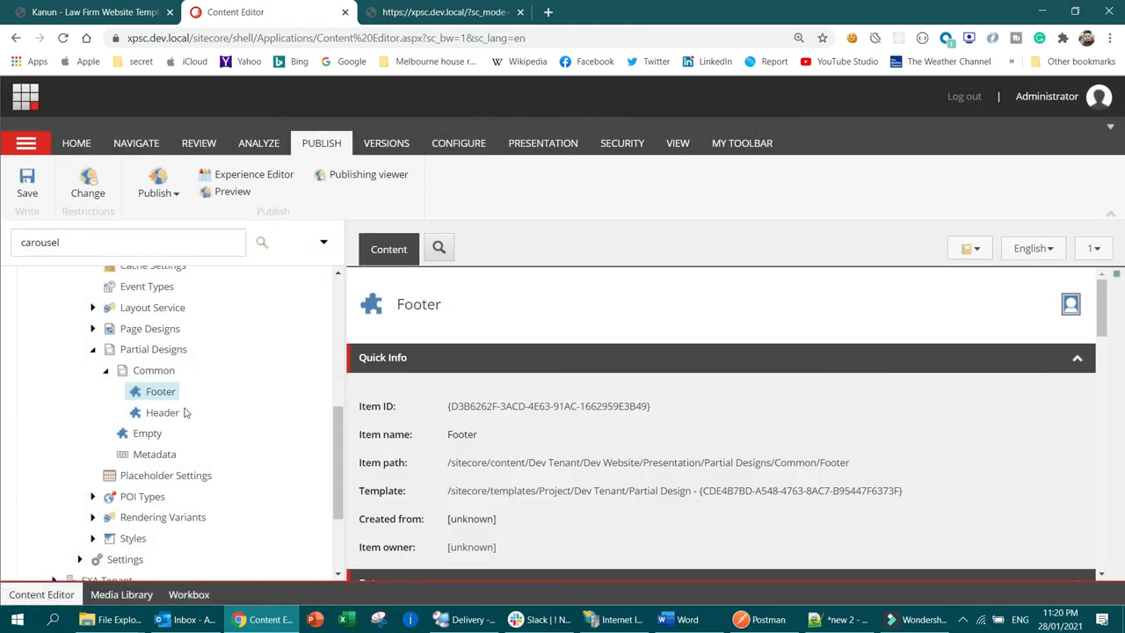
Step: Close the Header editing page and view the Dev Website Home page in the Experience Editor
left_click(520, 12)
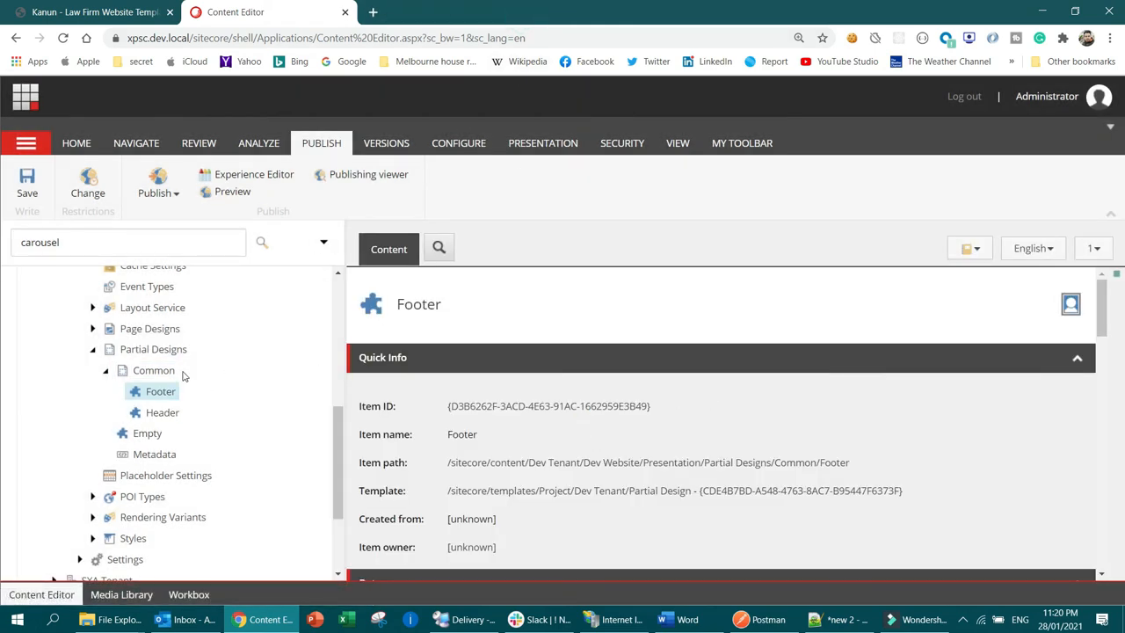
scroll(197, 385, "up", 4)
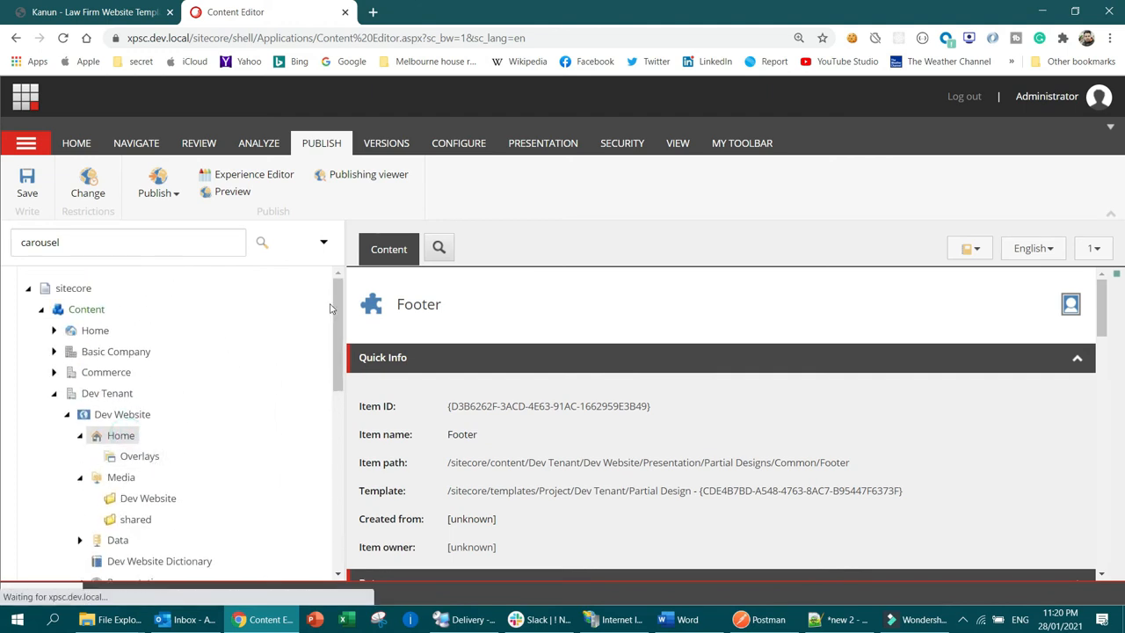
left_click(255, 174)
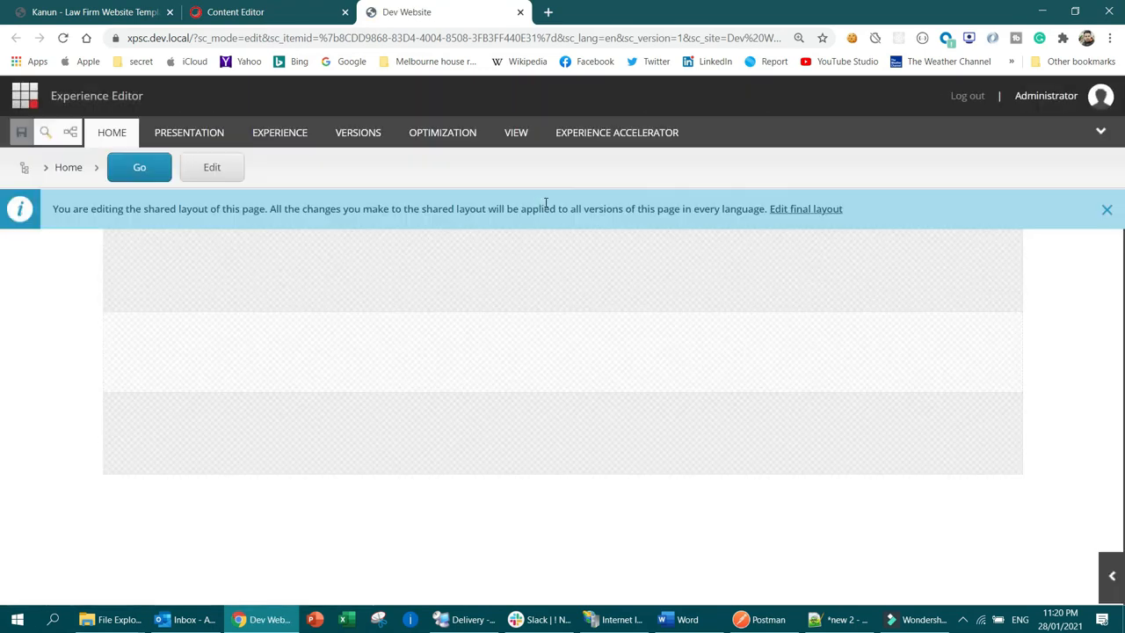
left_click(522, 13)
Step: Expand and open the Page Designs folder under Dev Website's Presentation item
scroll(211, 497, "down", 3)
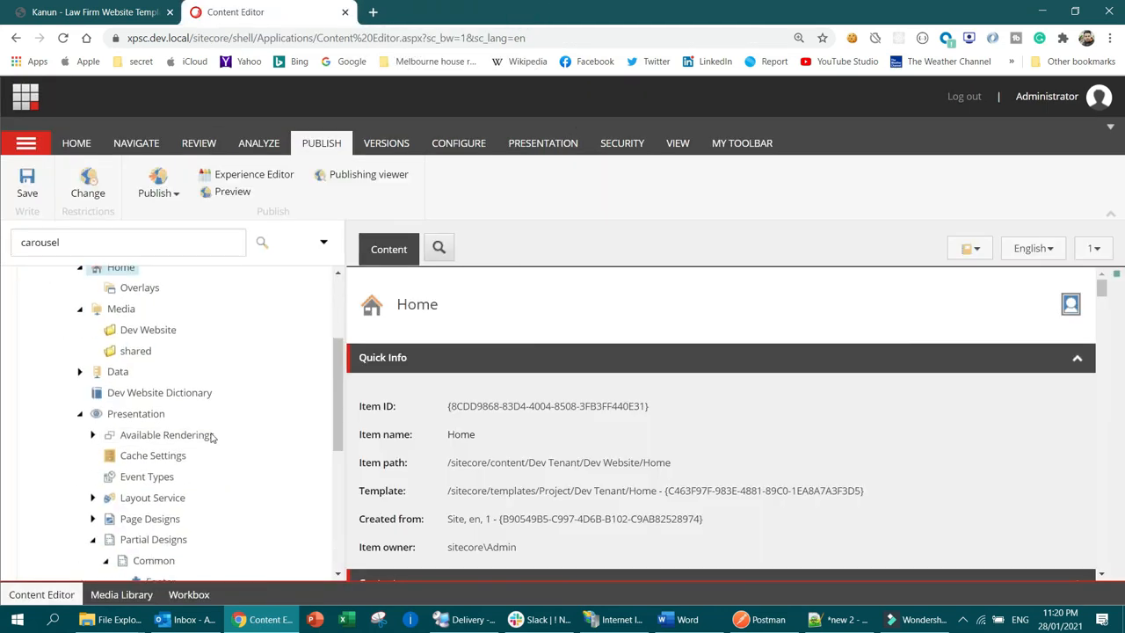
scroll(211, 436, "down", 2)
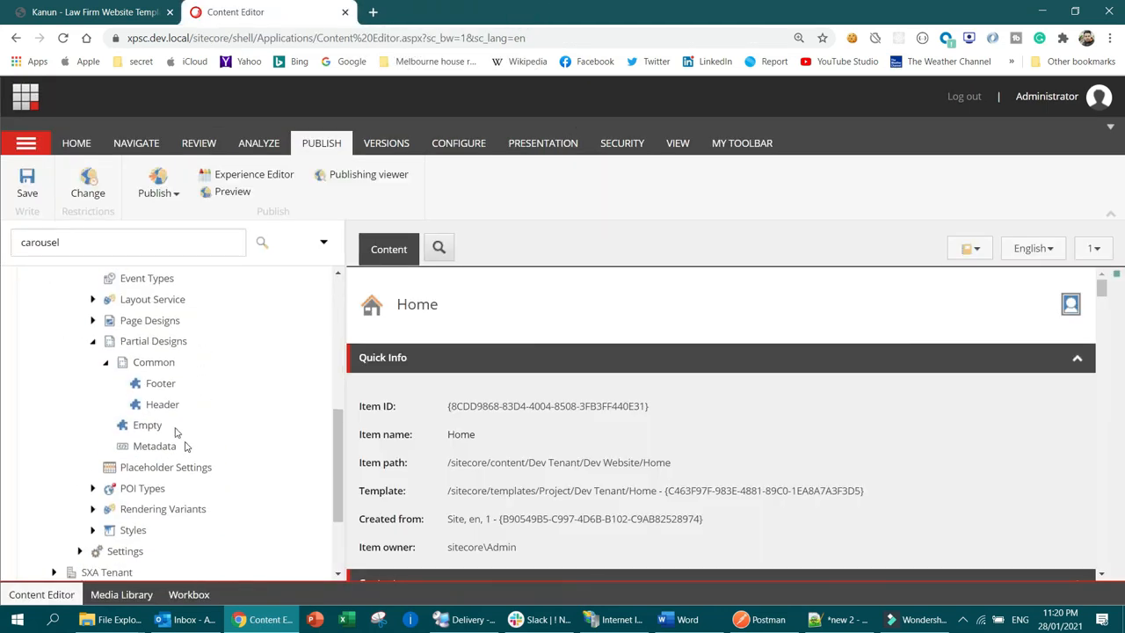
left_click(93, 321)
left_click(155, 324)
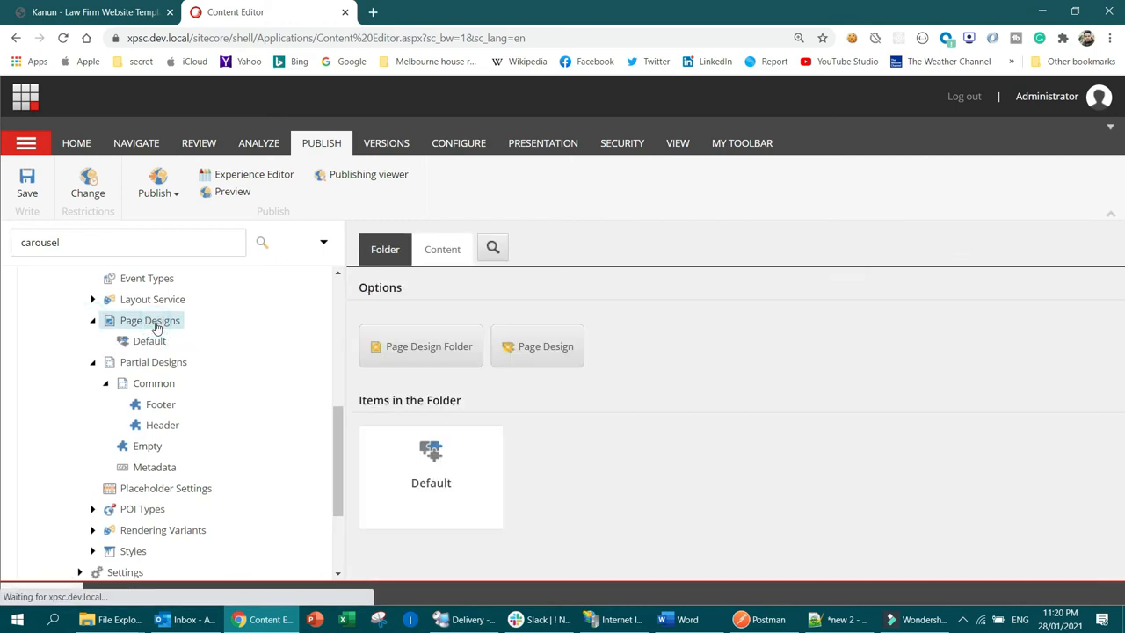
right_click(155, 323)
mouse_move(204, 334)
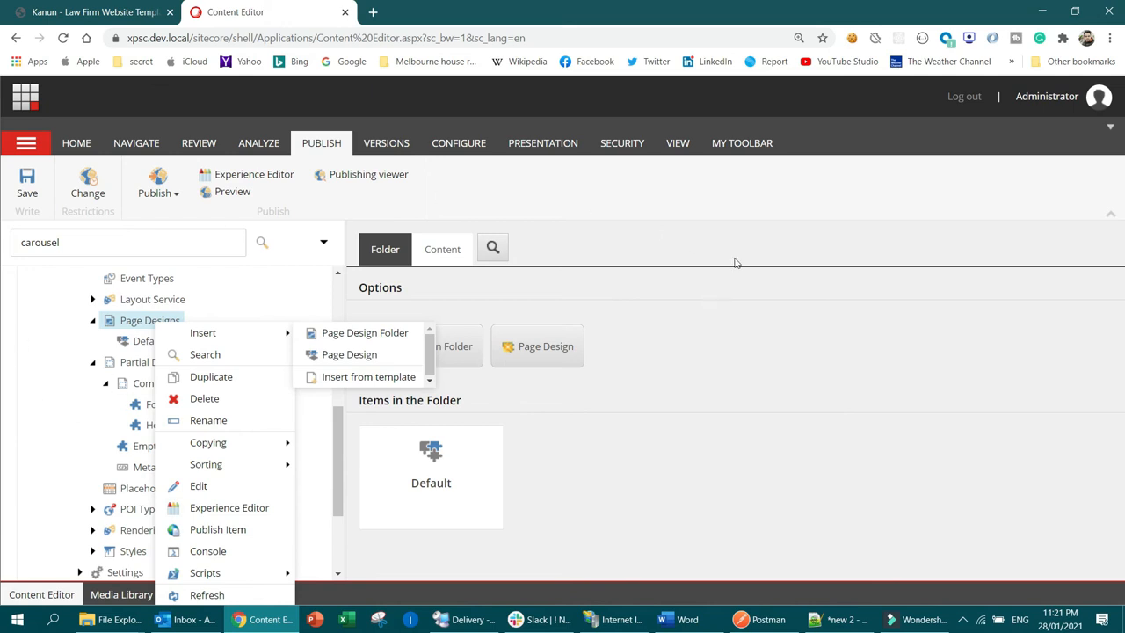
left_click(755, 192)
Step: Remove the Empty partial design from the Default page design's selected partial designs
left_click(148, 342)
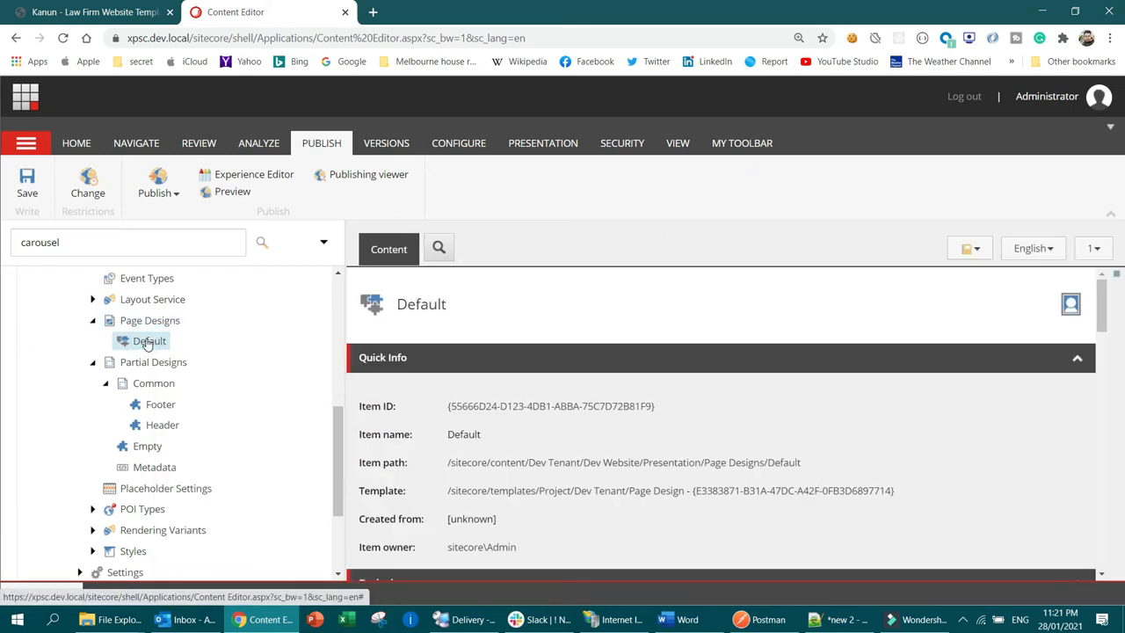
scroll(530, 479, "down", 3)
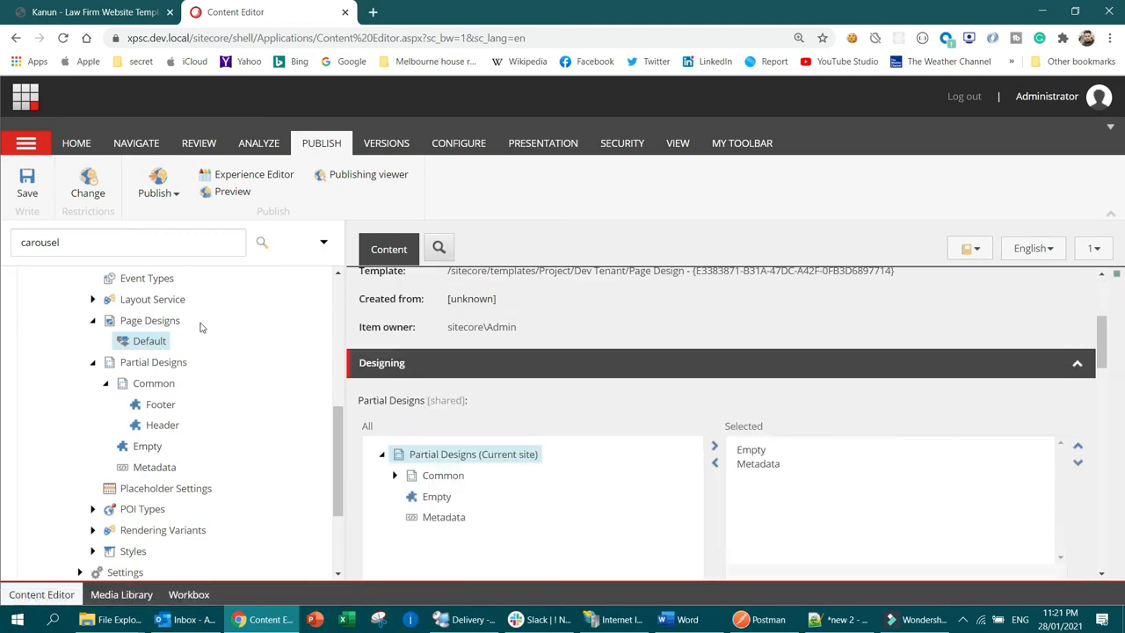
left_click(753, 451)
double_click(754, 451)
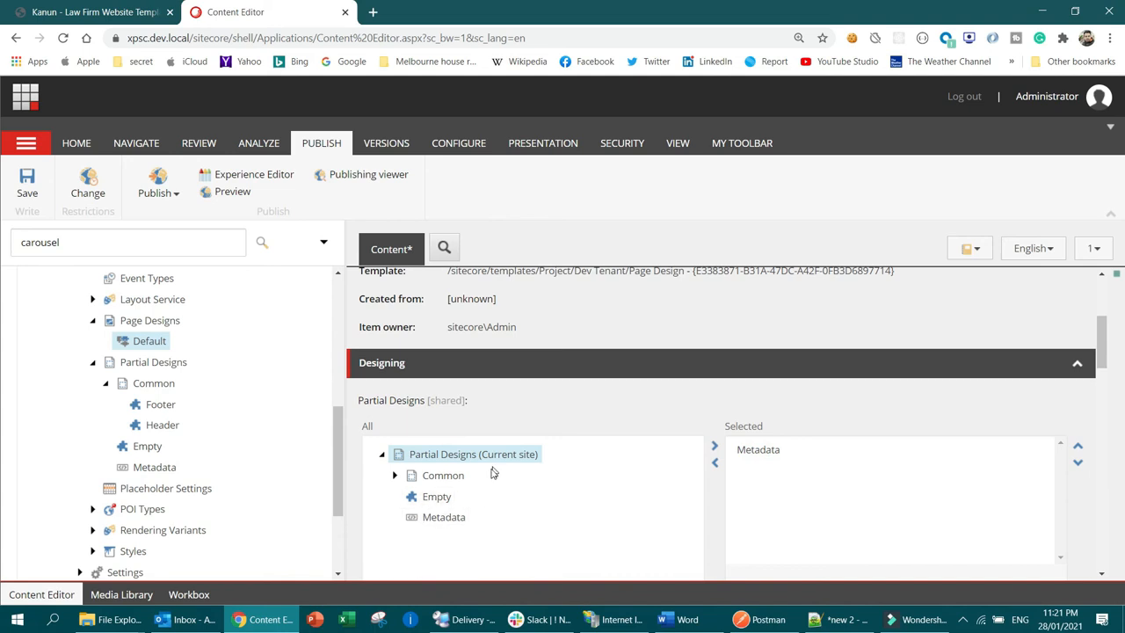
Step: Add the Footer and Header partial designs from Common to the Default page design
scroll(493, 473, "down", 1)
left_click(394, 403)
double_click(437, 426)
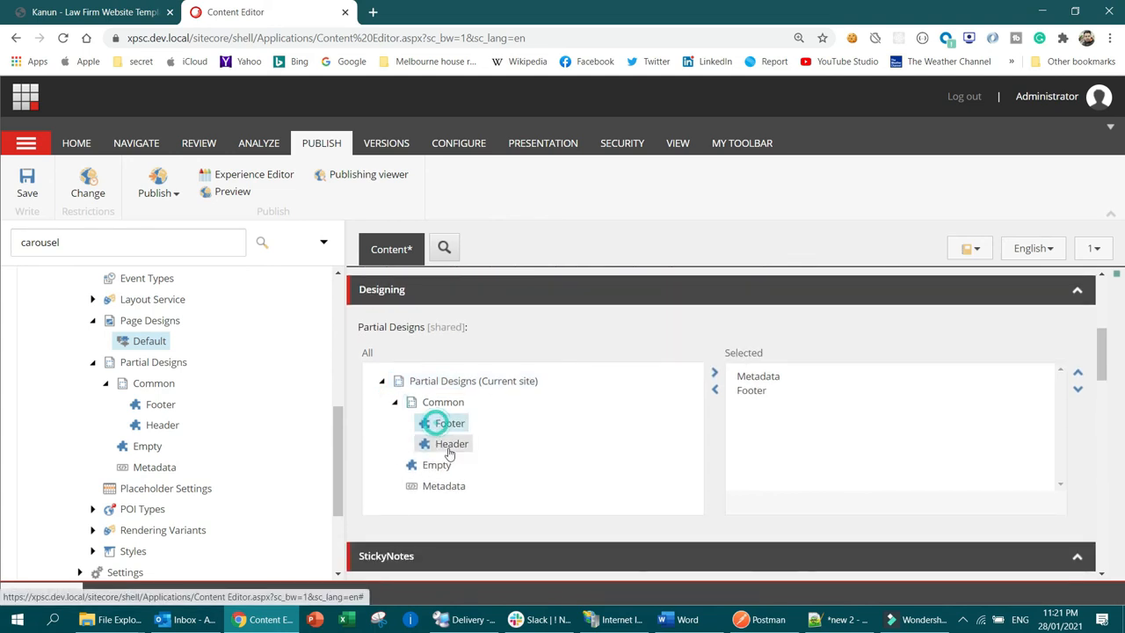
double_click(449, 443)
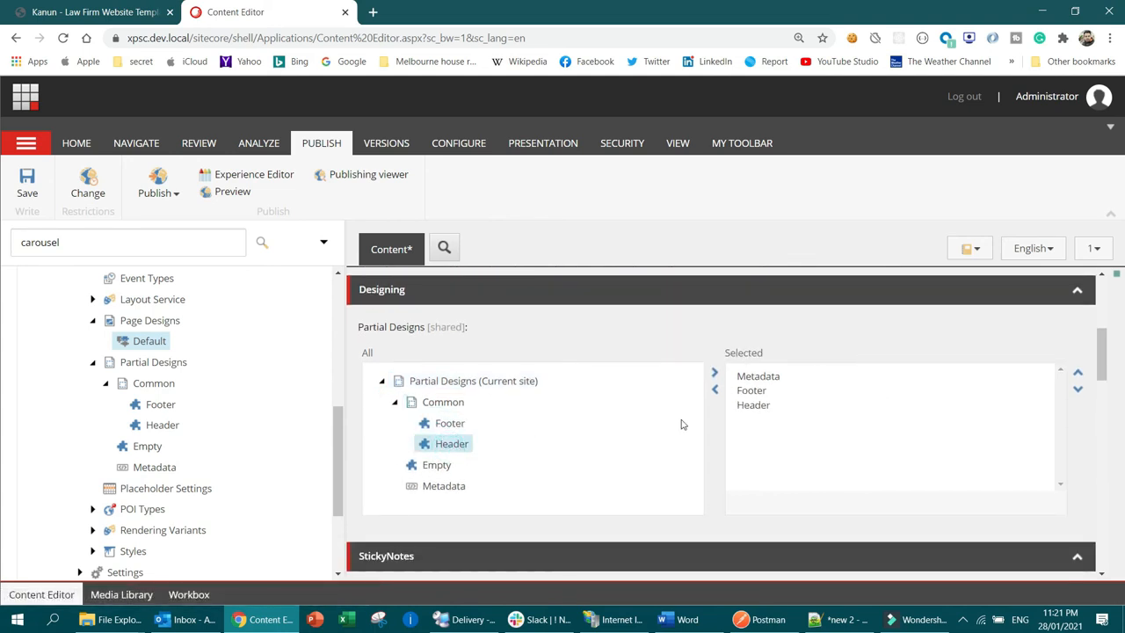
Step: Move Header above Metadata and Footer in the Default page design's selected partial designs and save the item
left_click(759, 406)
left_click(1078, 374)
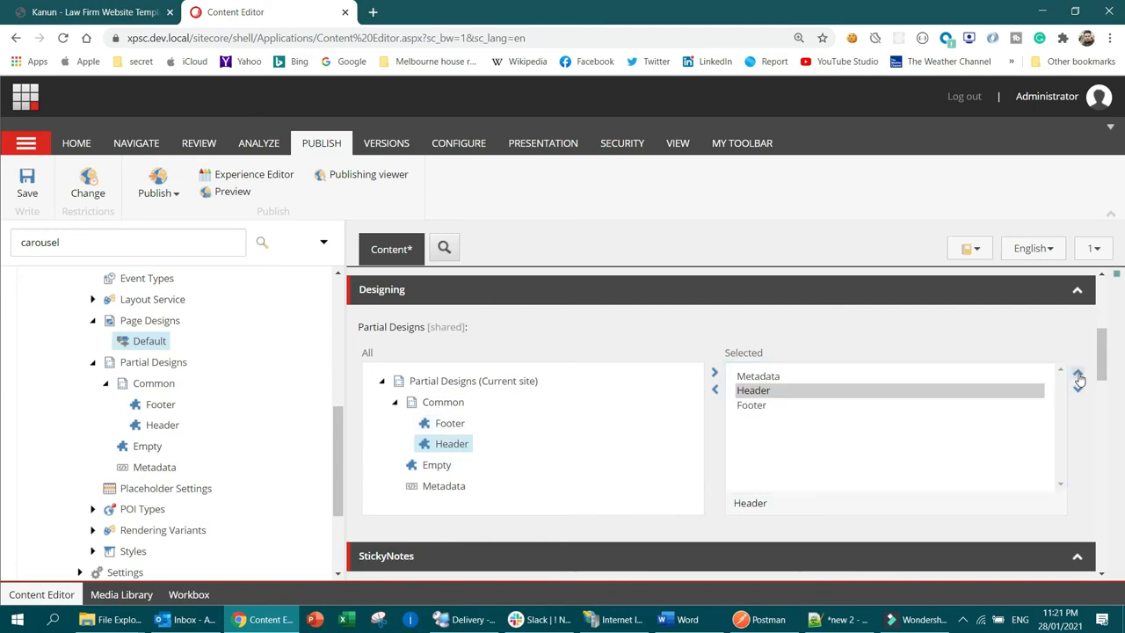
left_click(1079, 375)
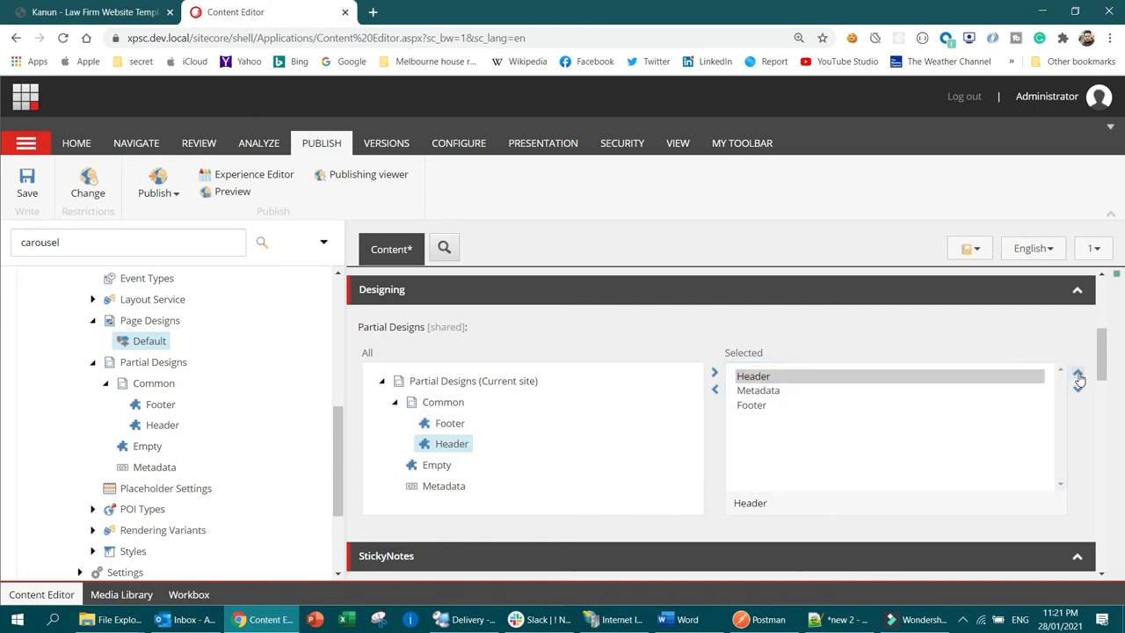
left_click(760, 406)
left_click(765, 392)
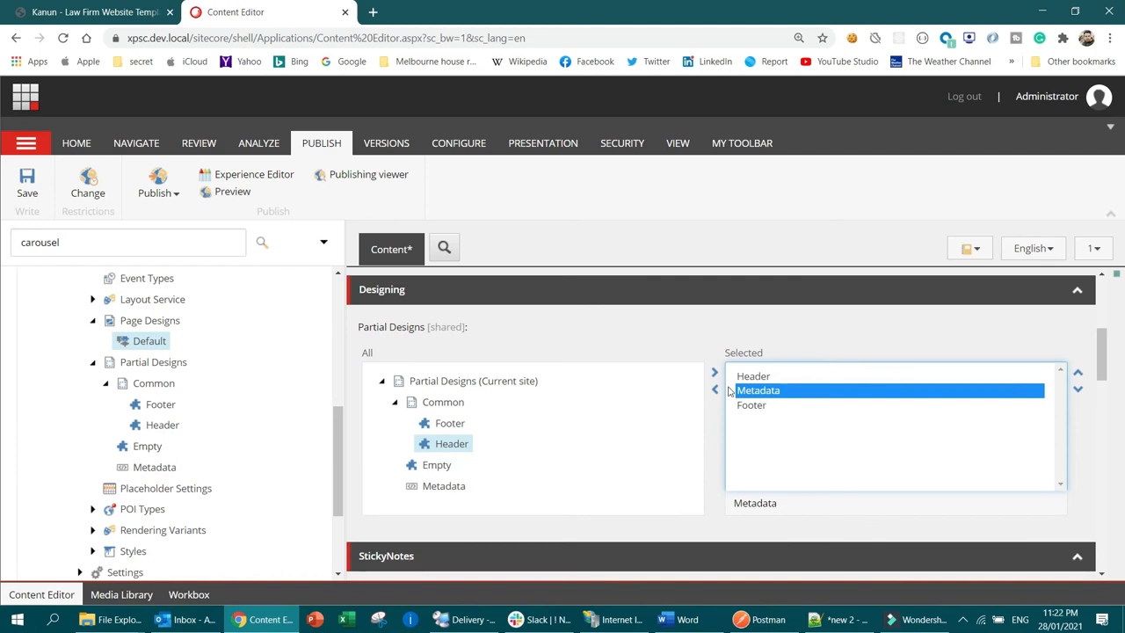
left_click(29, 186)
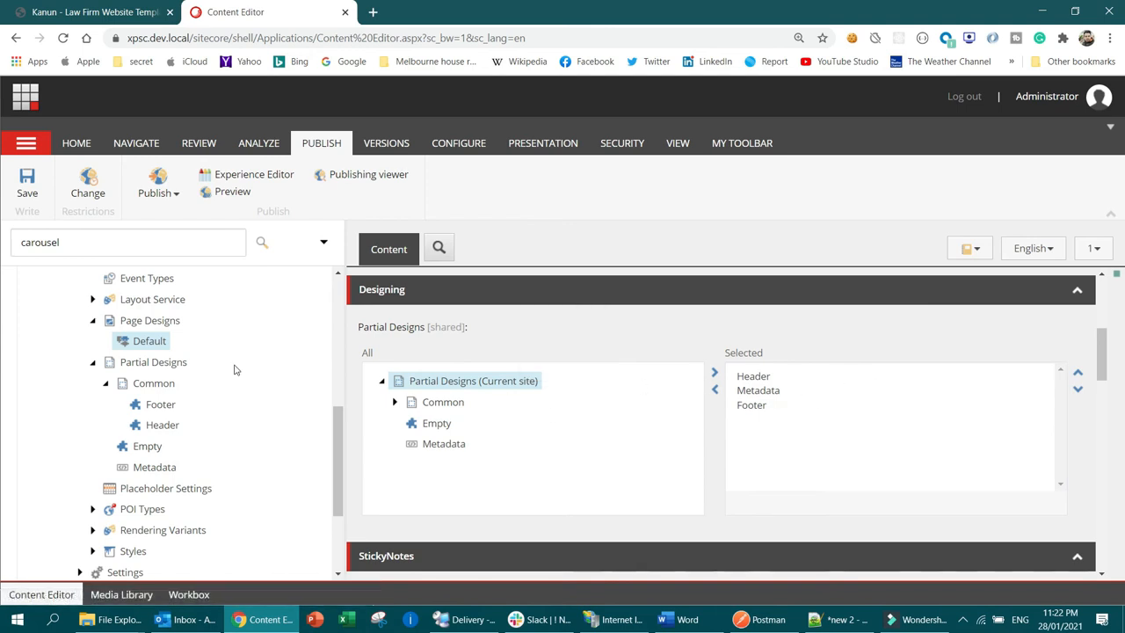
Step: Open the Page Designs item's content fields and check which themes are available for the Default device under Styling
scroll(727, 410, "up", 1)
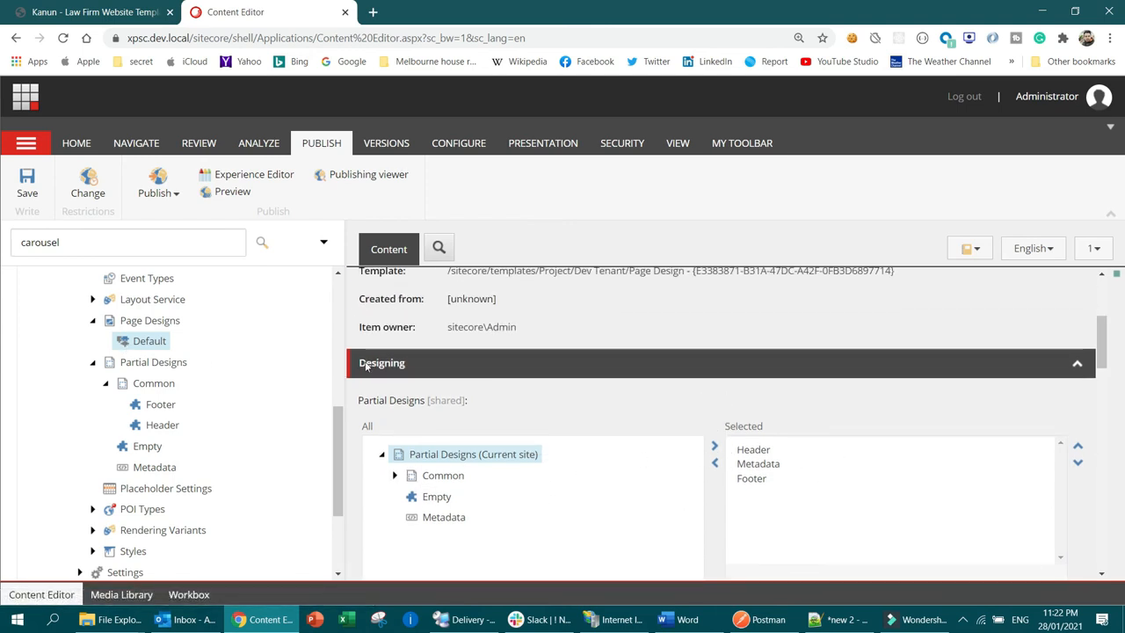
left_click(151, 321)
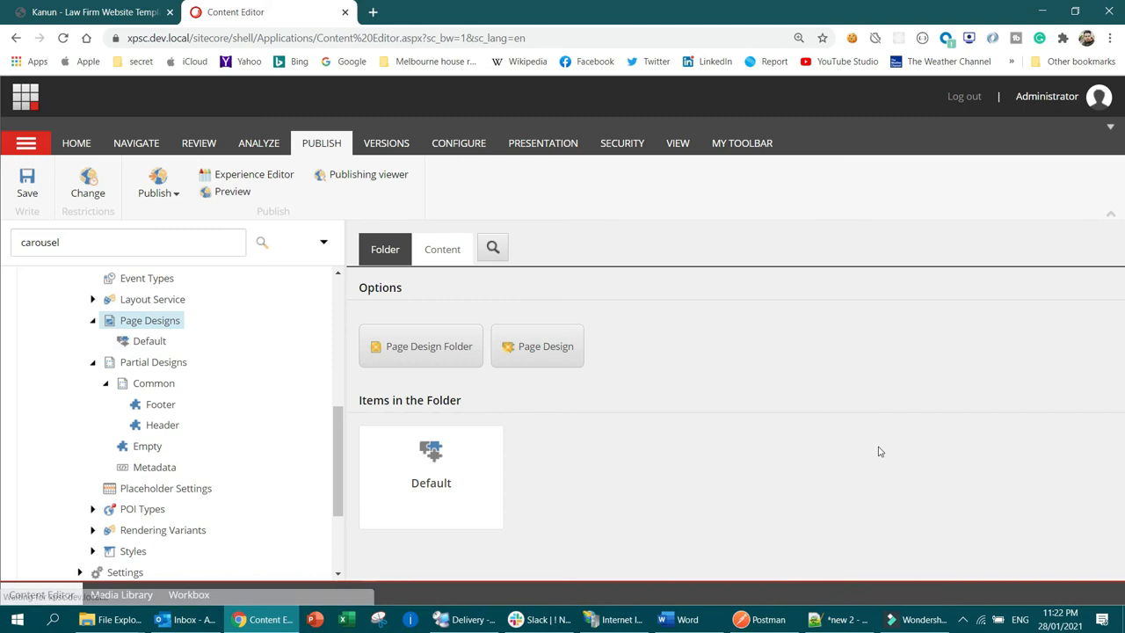
left_click(443, 249)
scroll(816, 391, "down", 1)
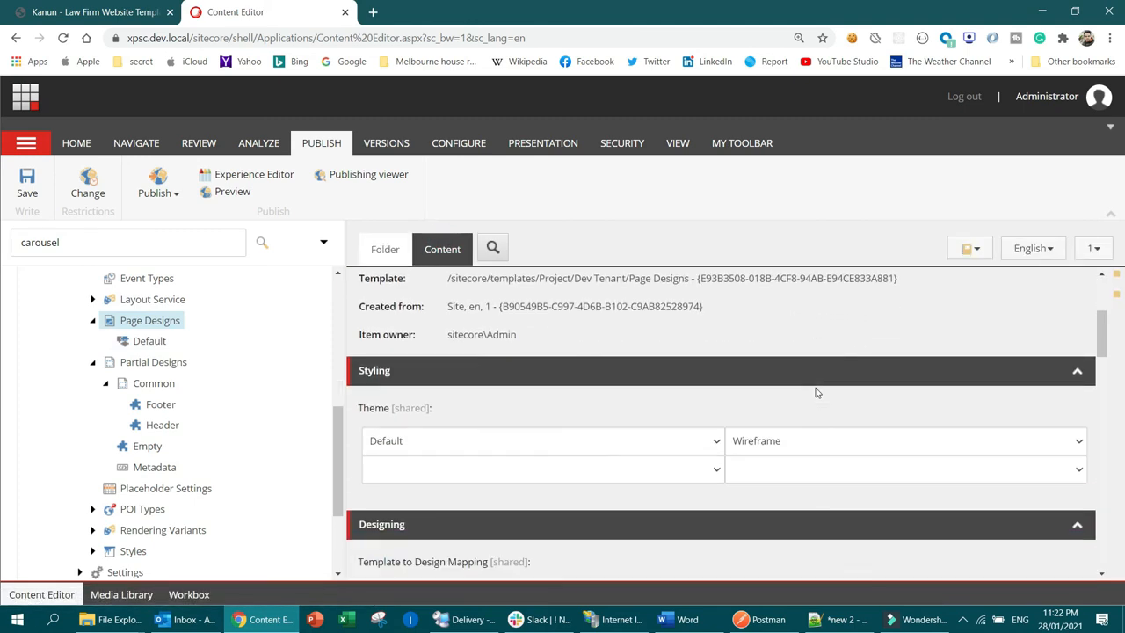
scroll(758, 403, "down", 1)
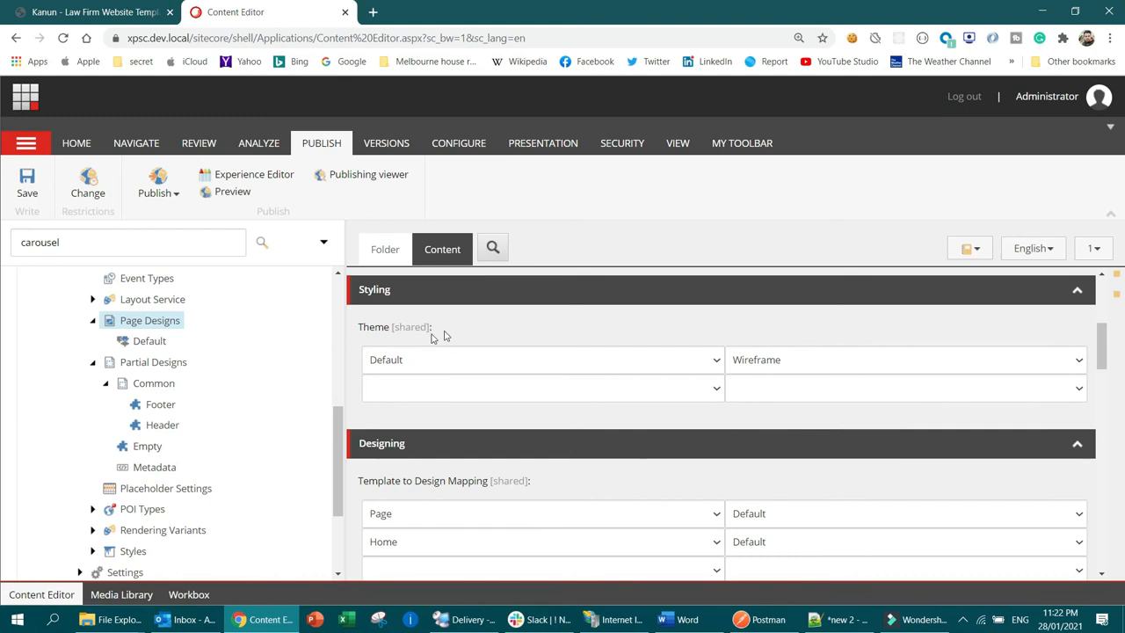
left_click(819, 363)
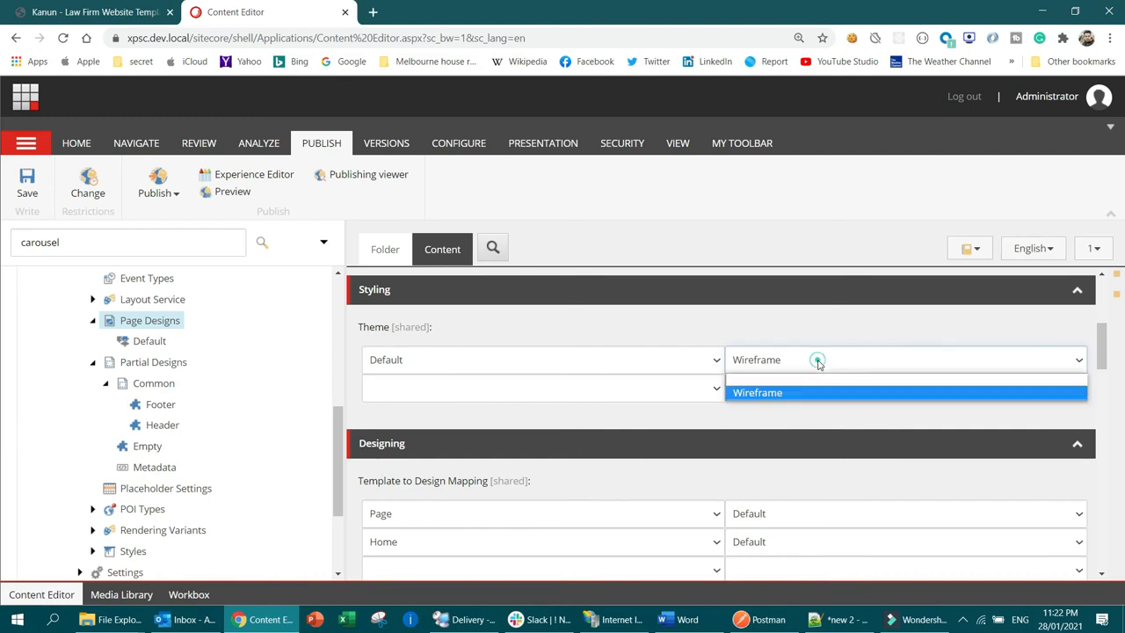
left_click(832, 317)
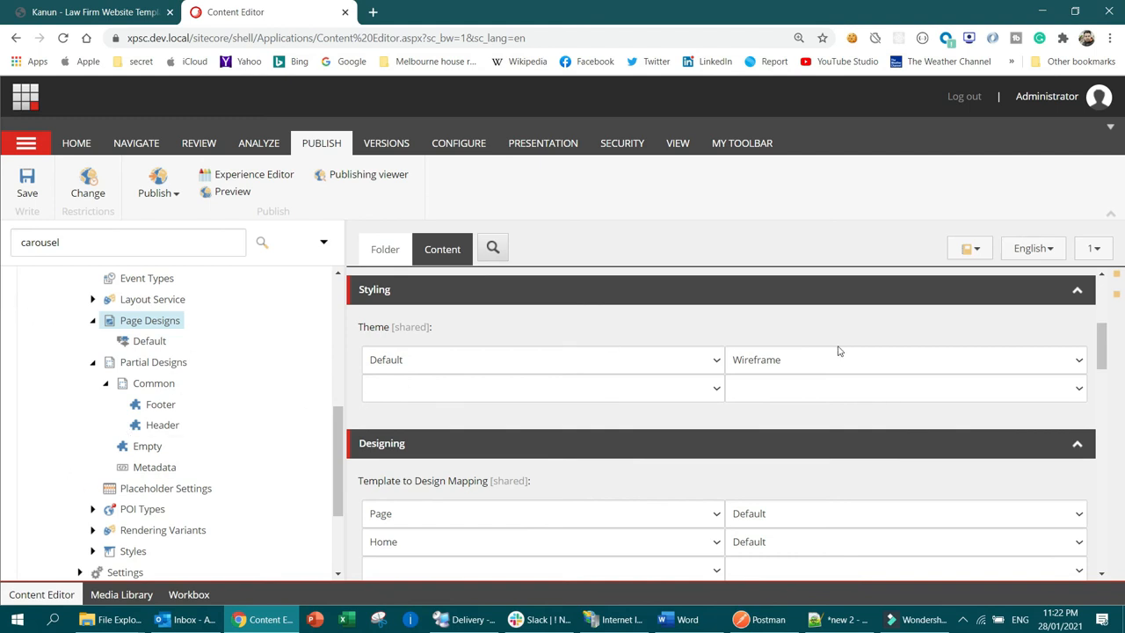
left_click(796, 369)
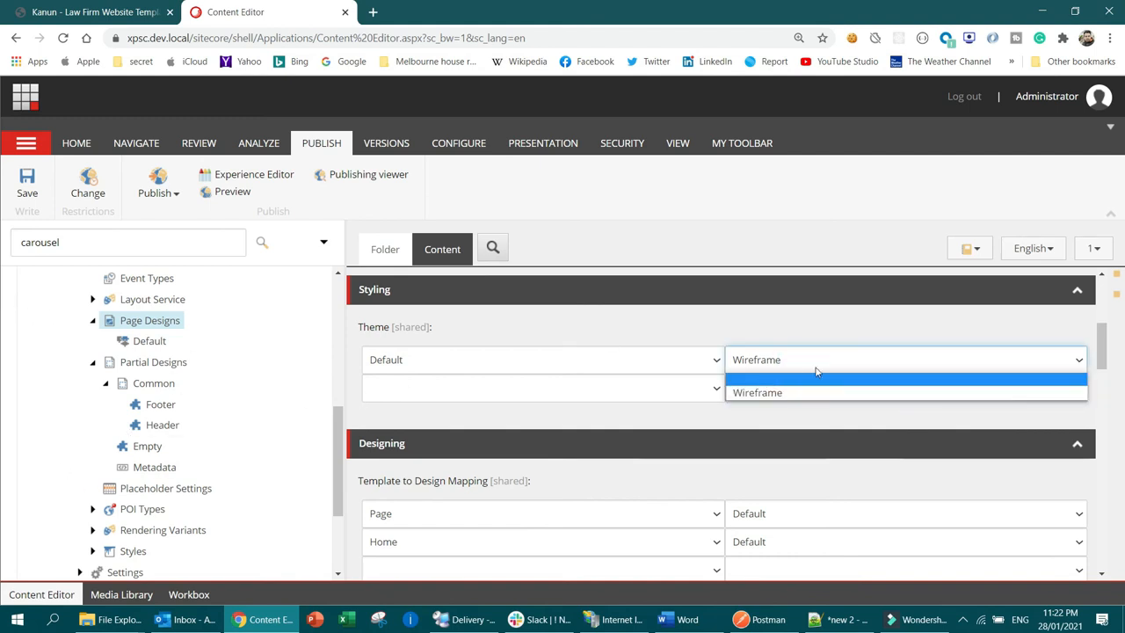
left_click(776, 315)
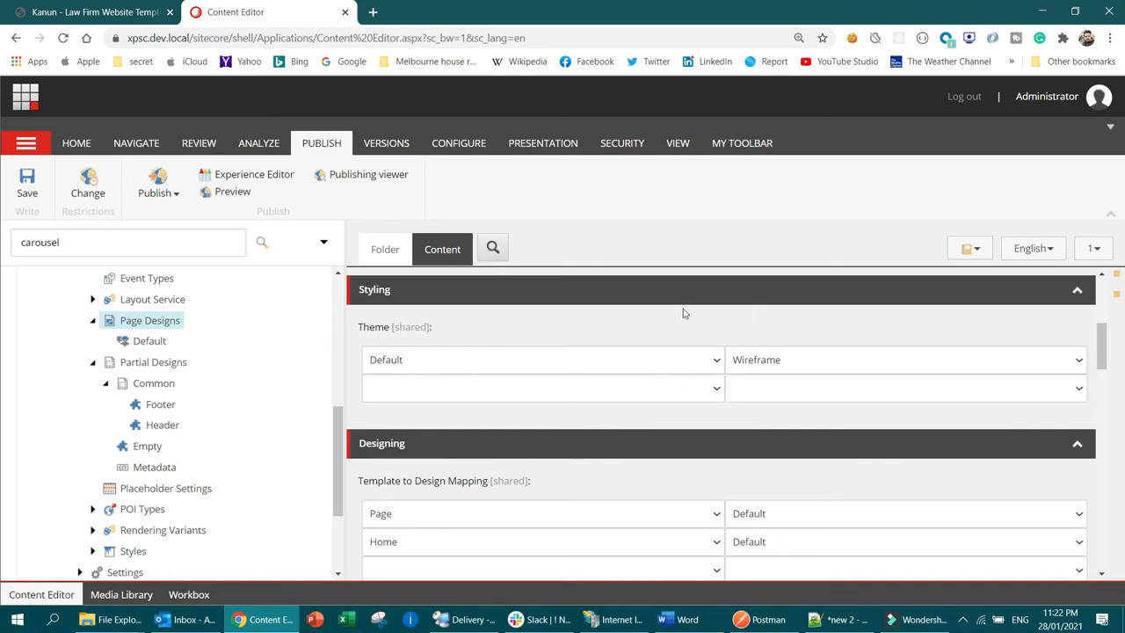
Step: Check the page design options for the Home template in Template to Design Mapping, keep Default, and save the Page Designs item
scroll(683, 313, "down", 2)
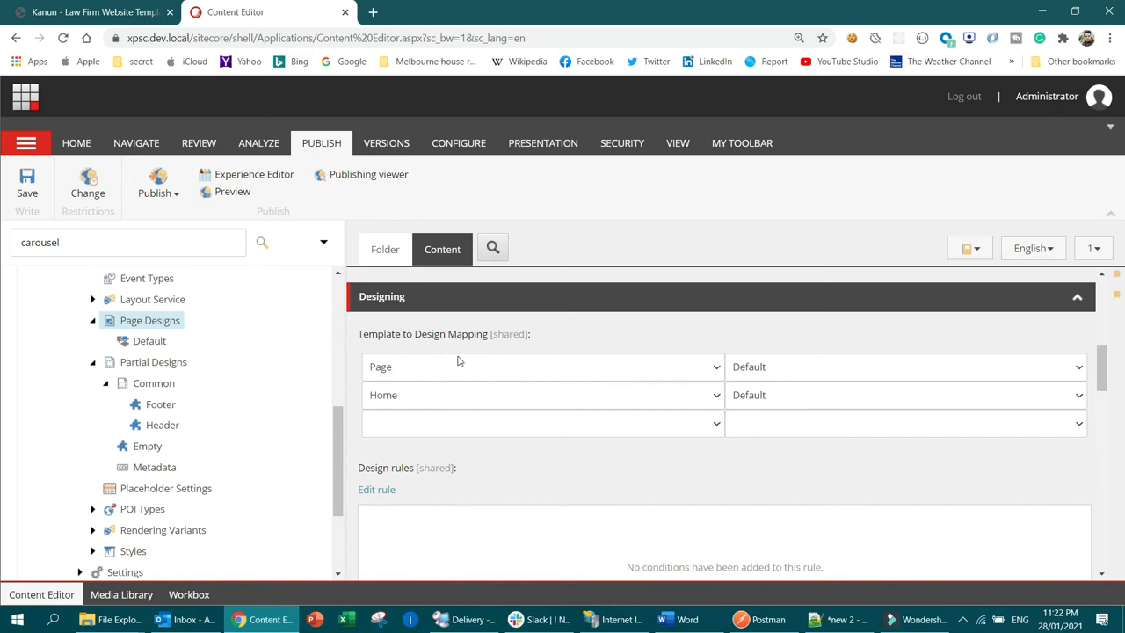
scroll(249, 385, "up", 3)
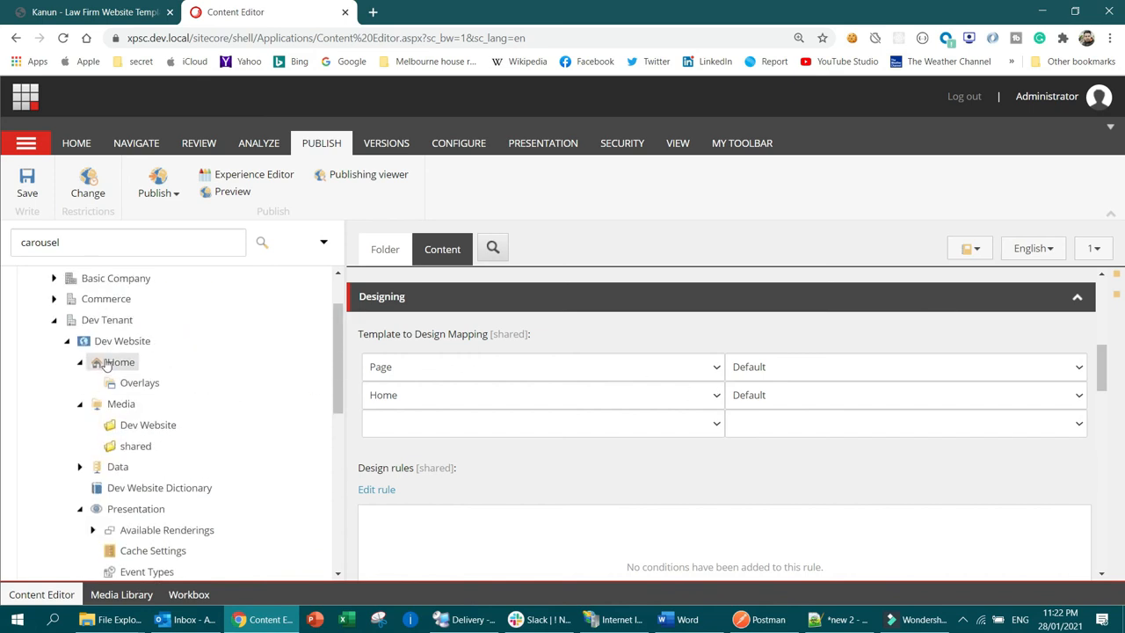
scroll(464, 381, "down", 1)
scroll(527, 382, "up", 1)
left_click(855, 395)
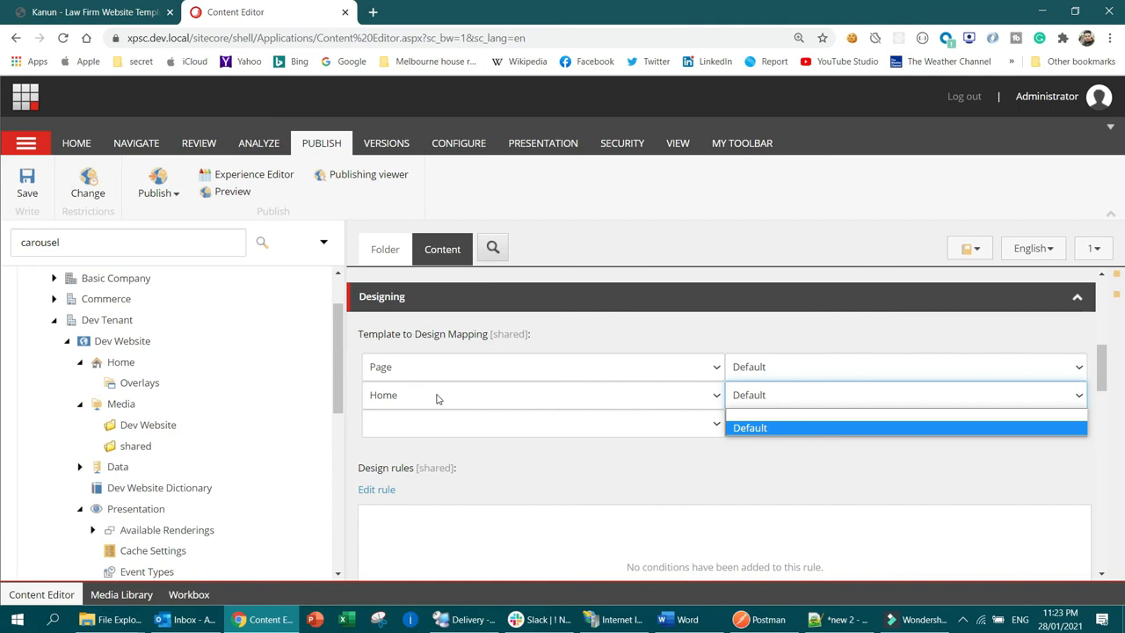
left_click(780, 316)
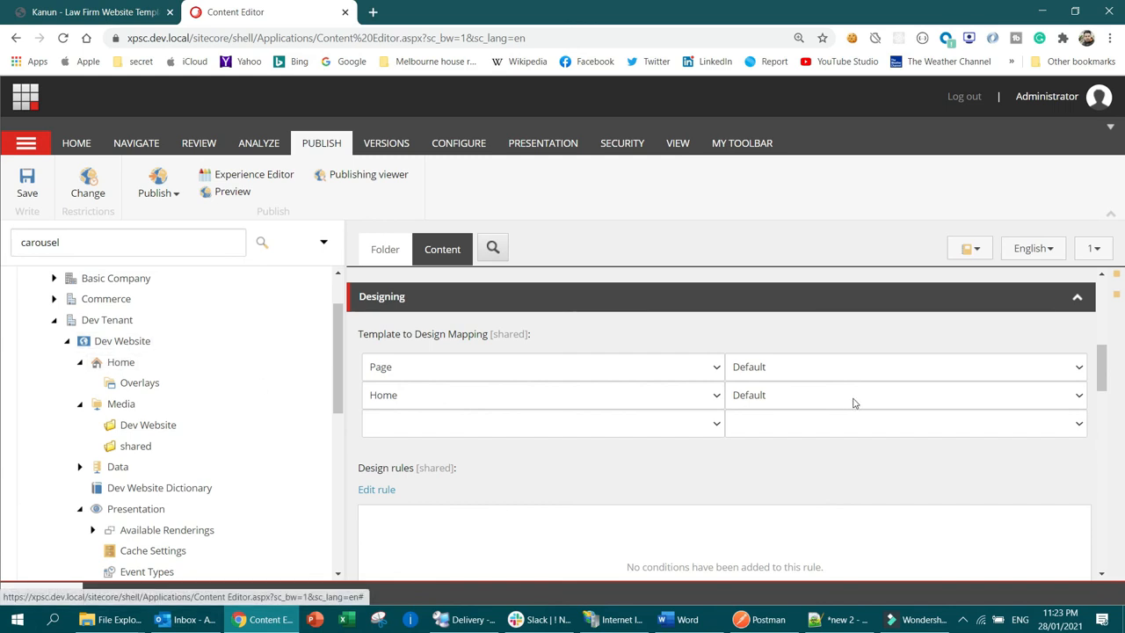
left_click(825, 398)
left_click(814, 396)
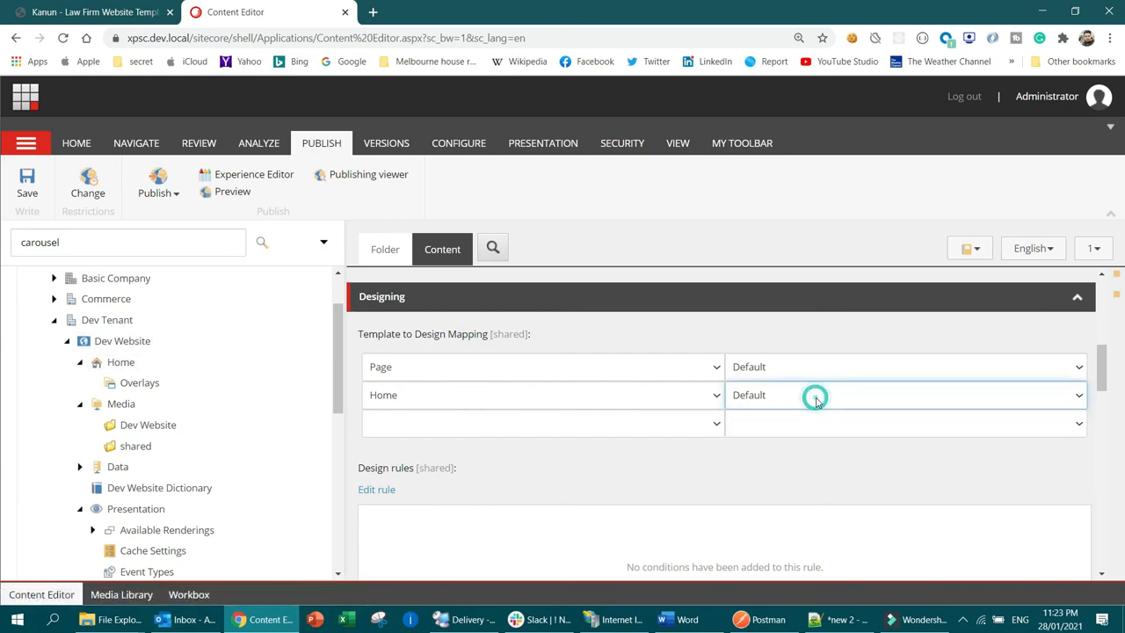
scroll(911, 412, "up", 1)
scroll(905, 409, "down", 2)
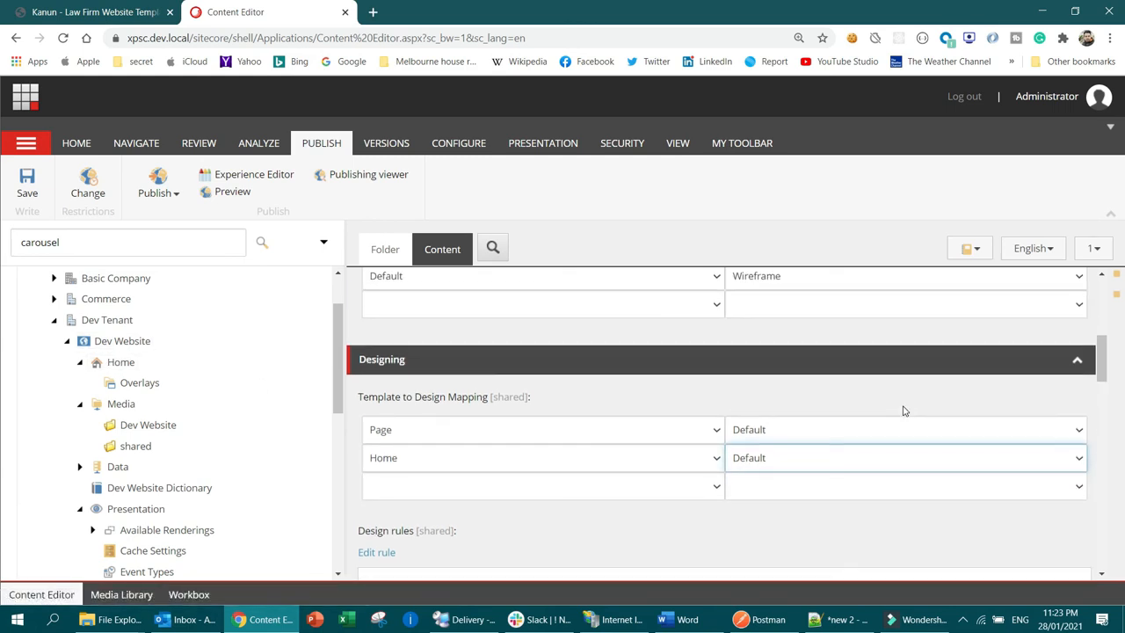
left_click(27, 183)
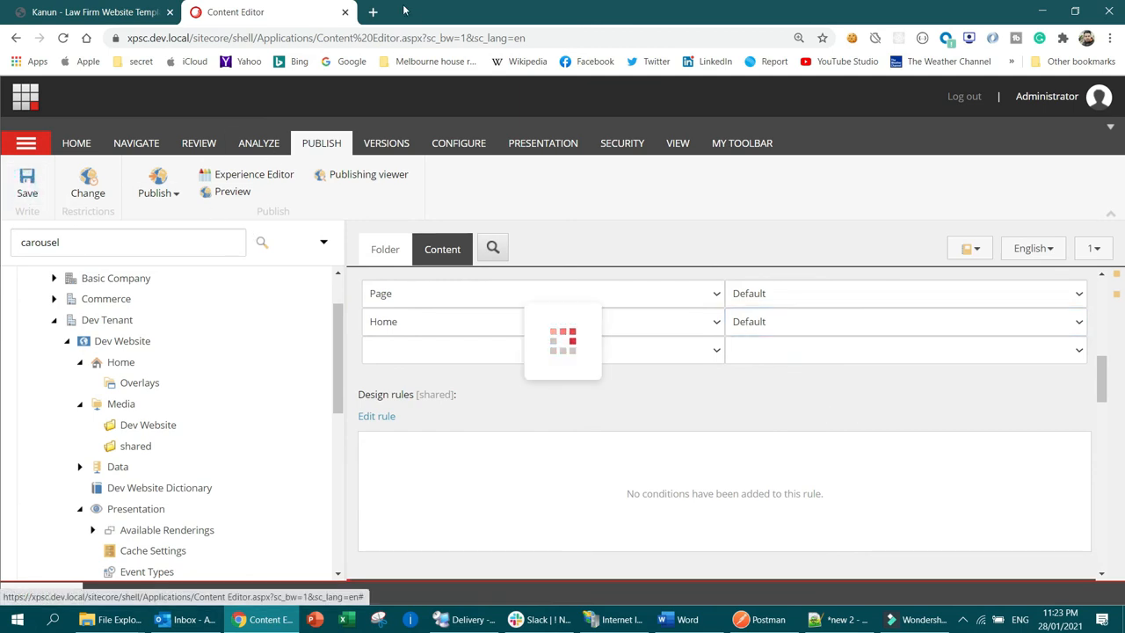
Step: Open the Home item of Dev Website in the Experience Editor
scroll(150, 352, "up", 1)
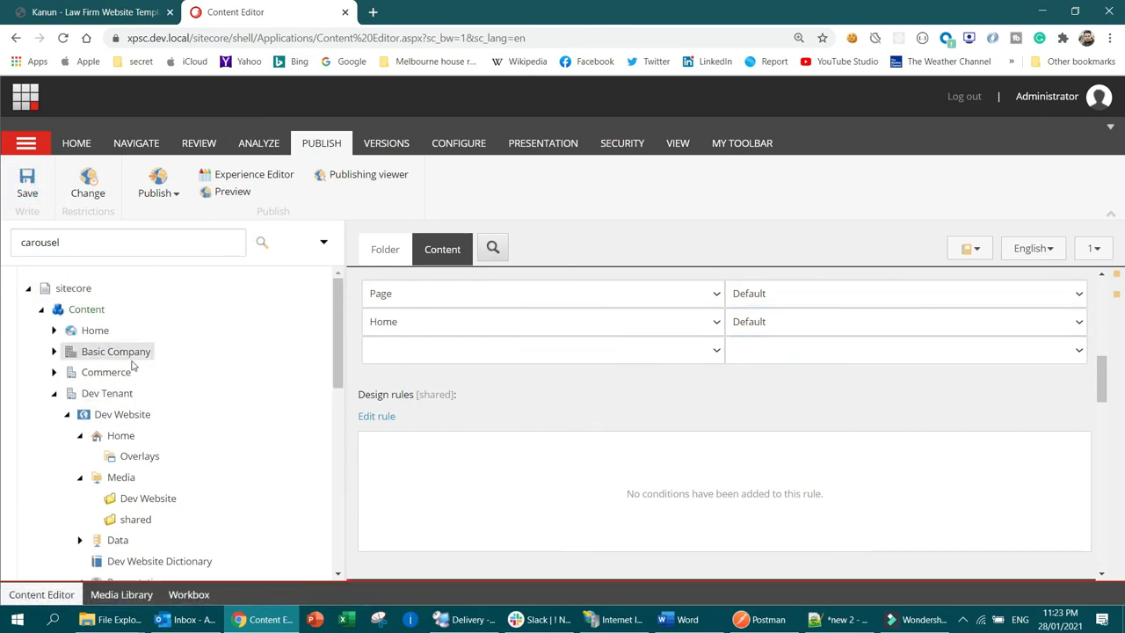
left_click(94, 330)
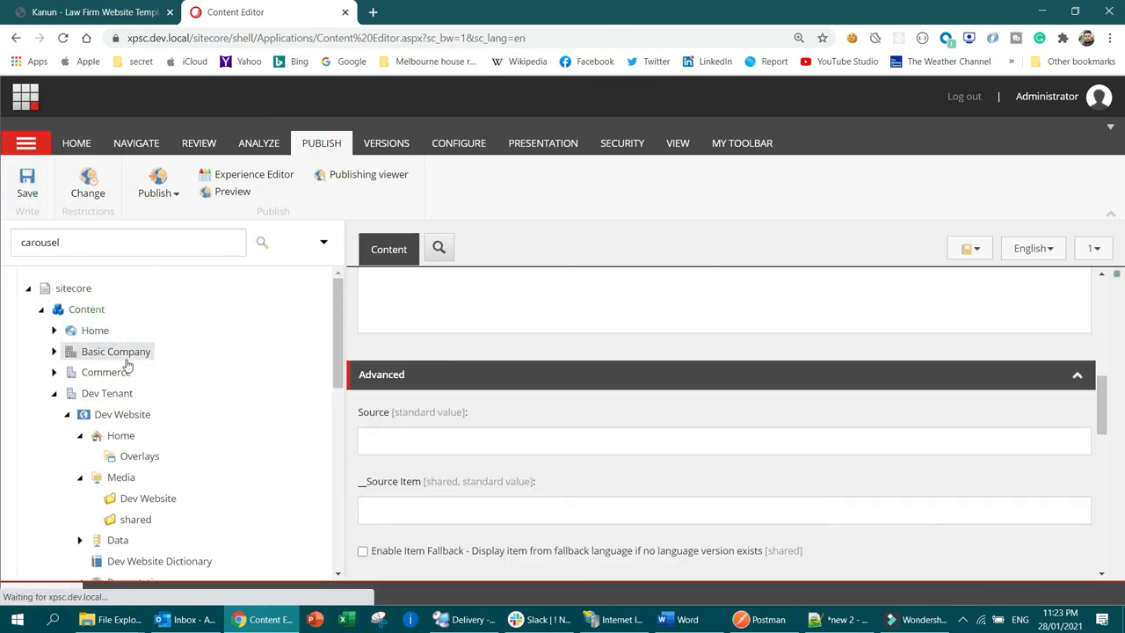
left_click(118, 437)
left_click(246, 176)
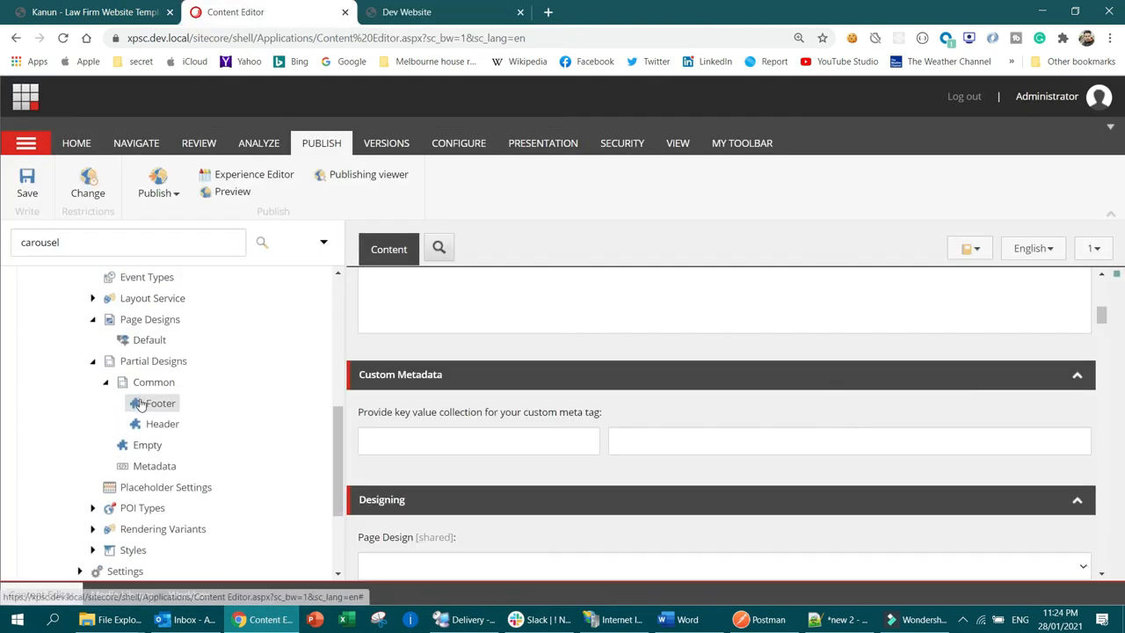
Step: Open the Header partial design from the Common folder in the Experience Editor
scroll(139, 402, "down", 2)
scroll(288, 339, "up", 2)
left_click(160, 422)
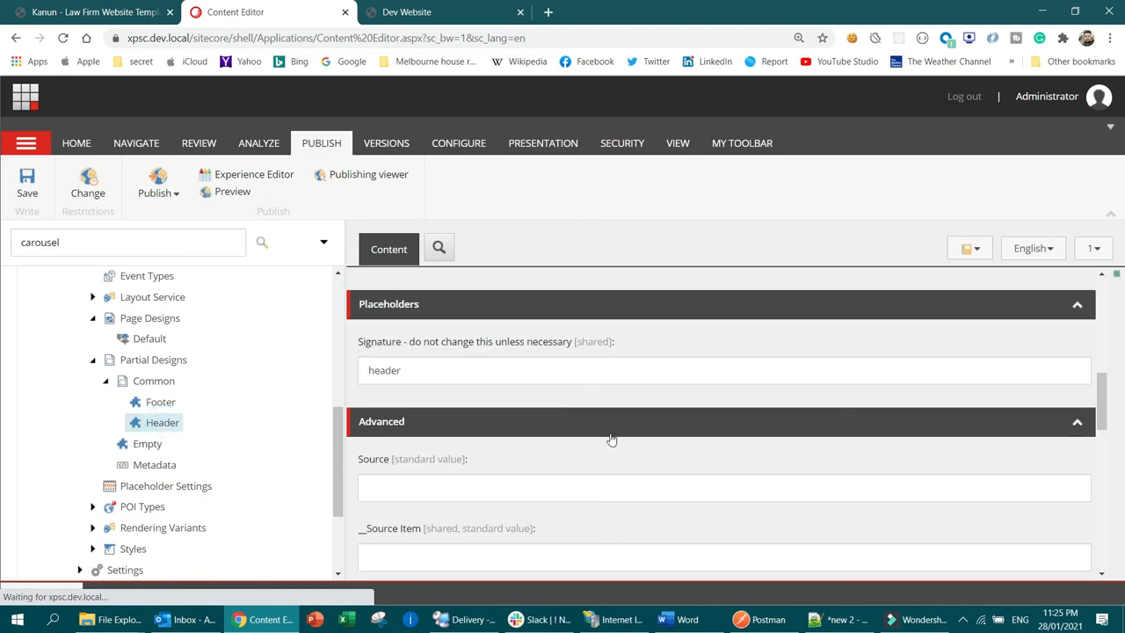
left_click(233, 175)
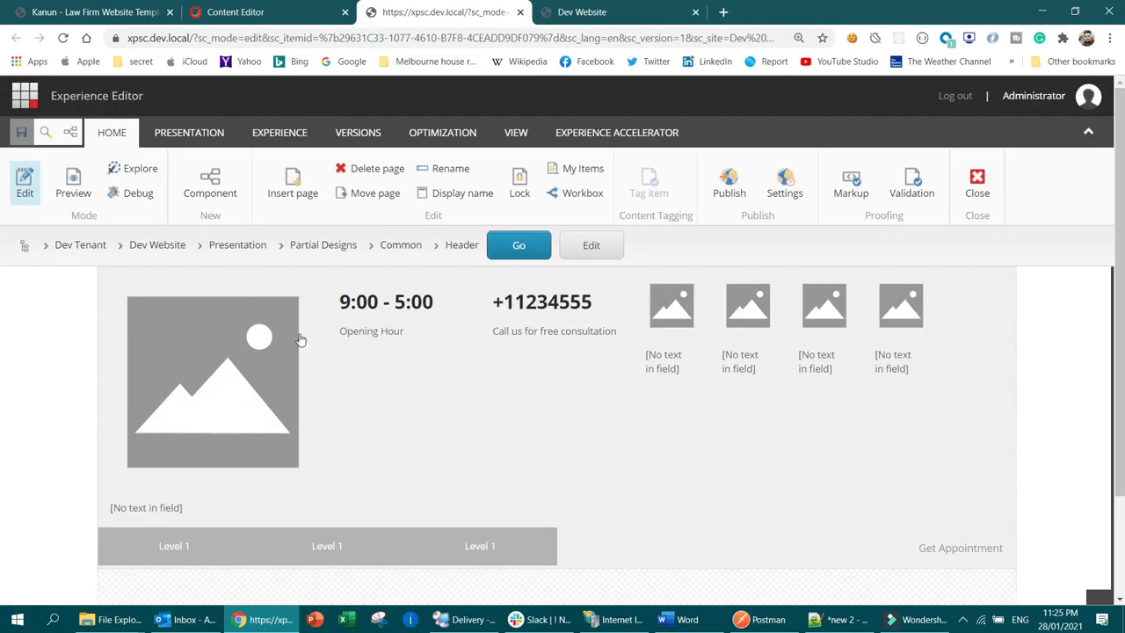
Step: Inspect the logo image and the four small icon images in the Header partial design, and close the Dev Website browser tab
left_click(227, 393)
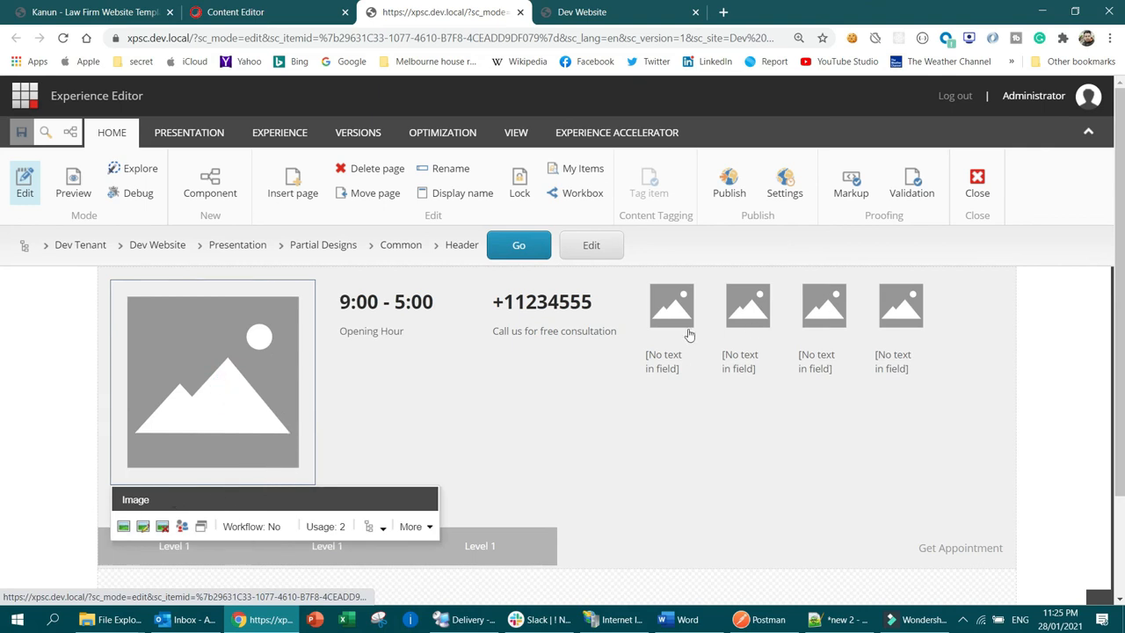
left_click(669, 303)
left_click(755, 299)
left_click(840, 299)
left_click(895, 303)
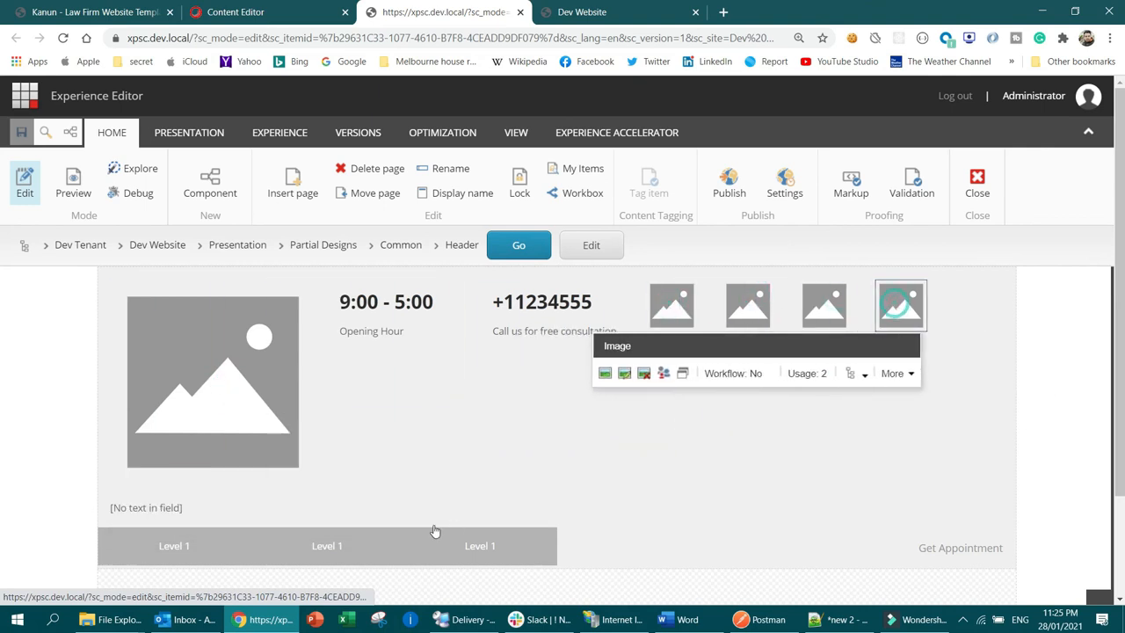
middle_click(654, 6)
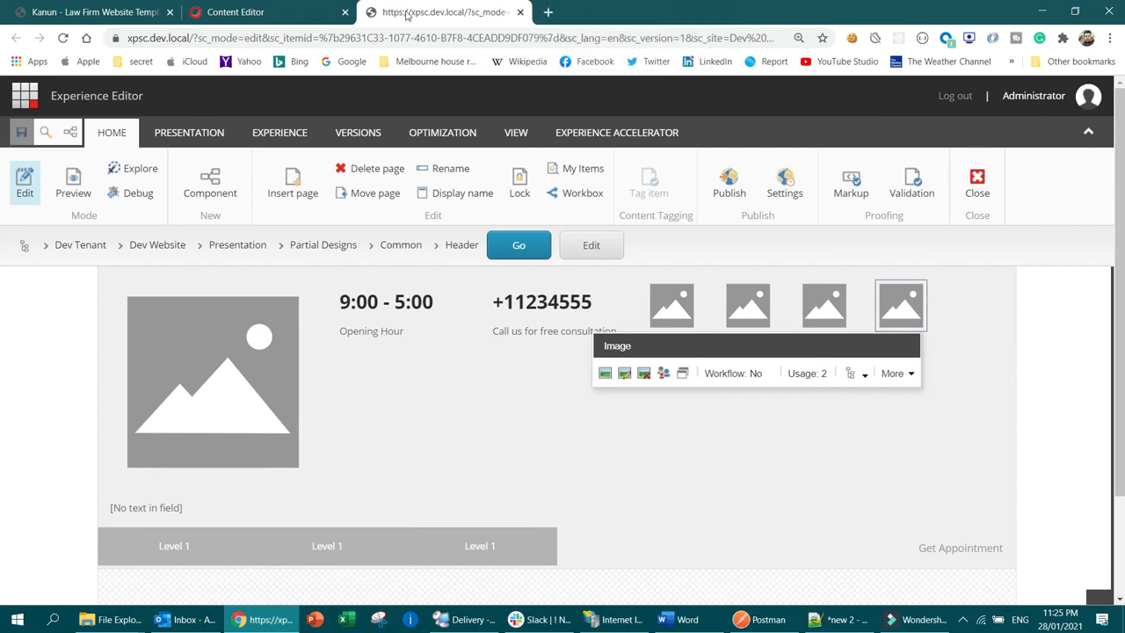
Step: Return to the Content Editor and preview Dev Website's Home page
left_click(272, 12)
scroll(396, 308, "up", 10)
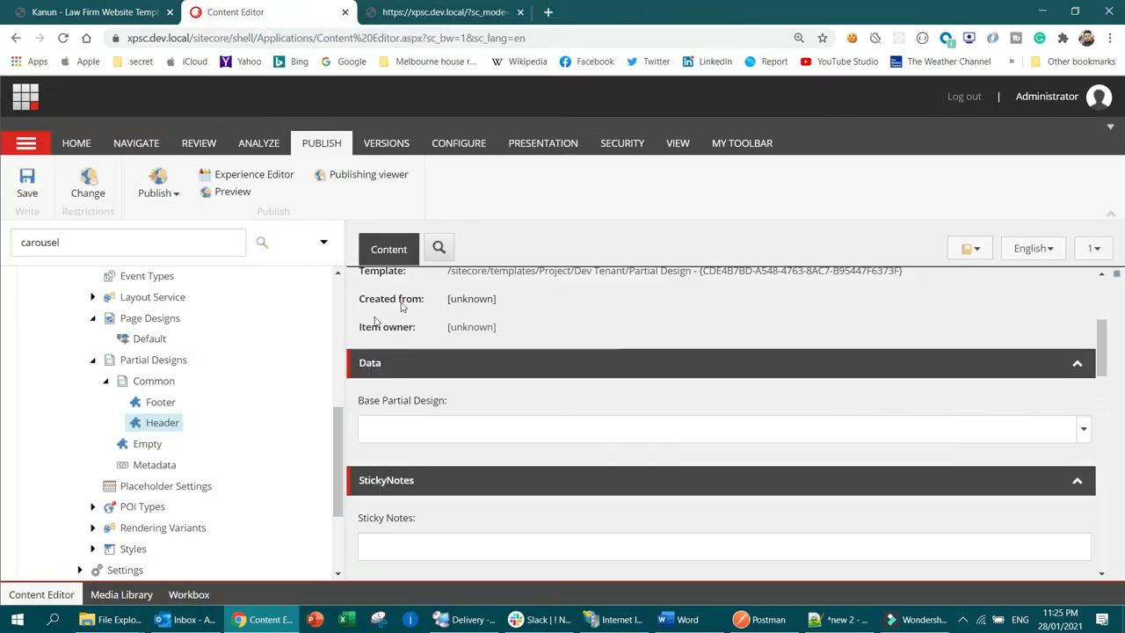
scroll(155, 370, "up", 5)
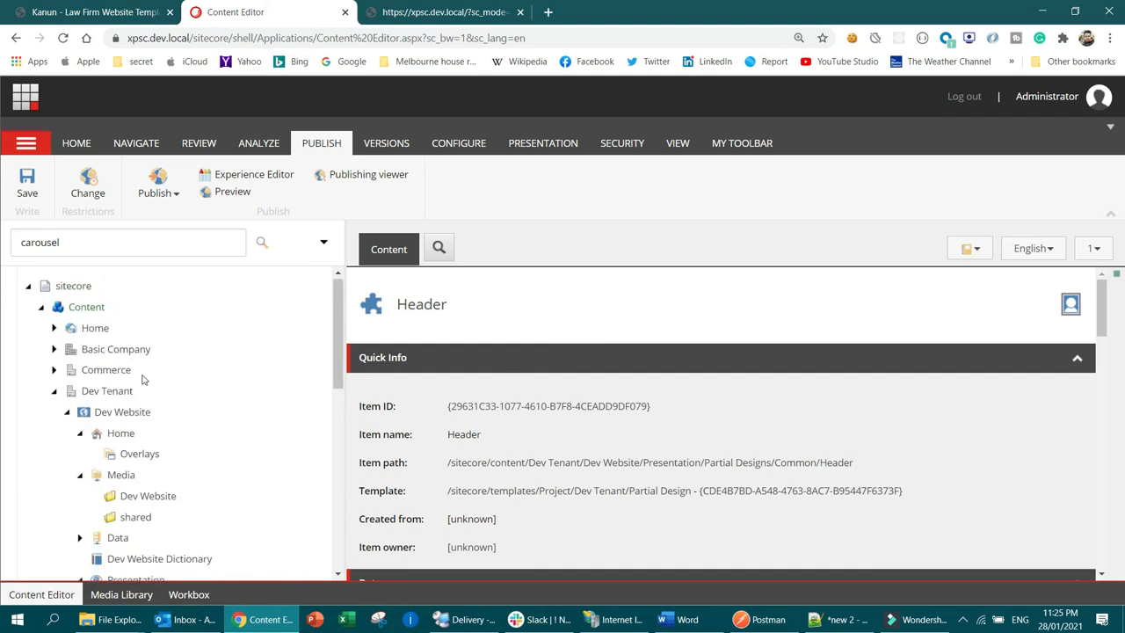
left_click(122, 432)
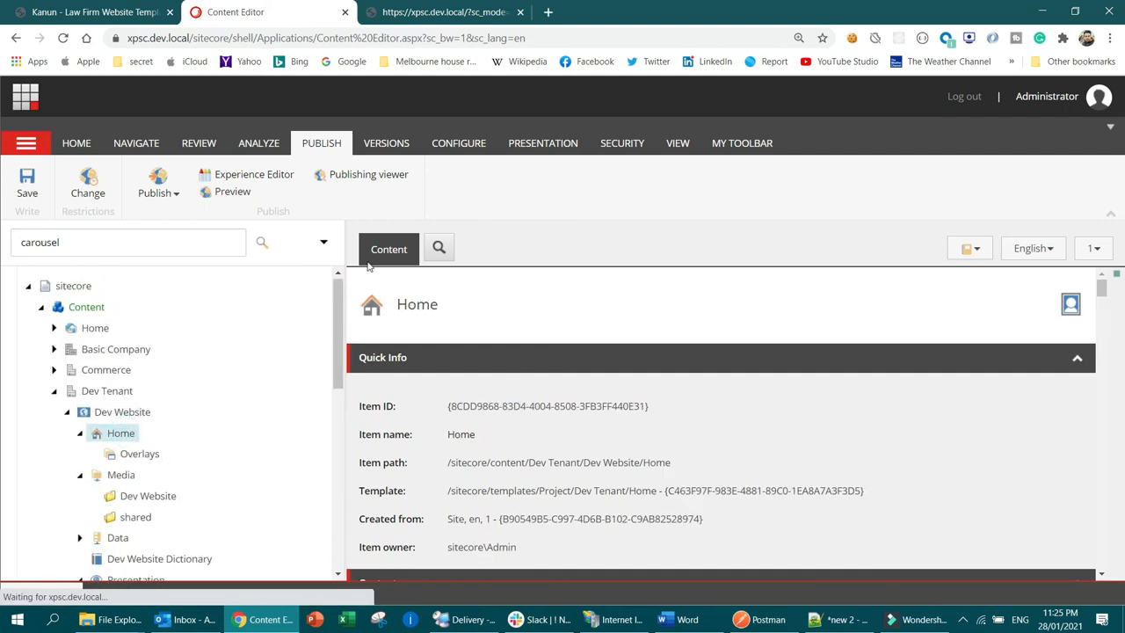
left_click(241, 191)
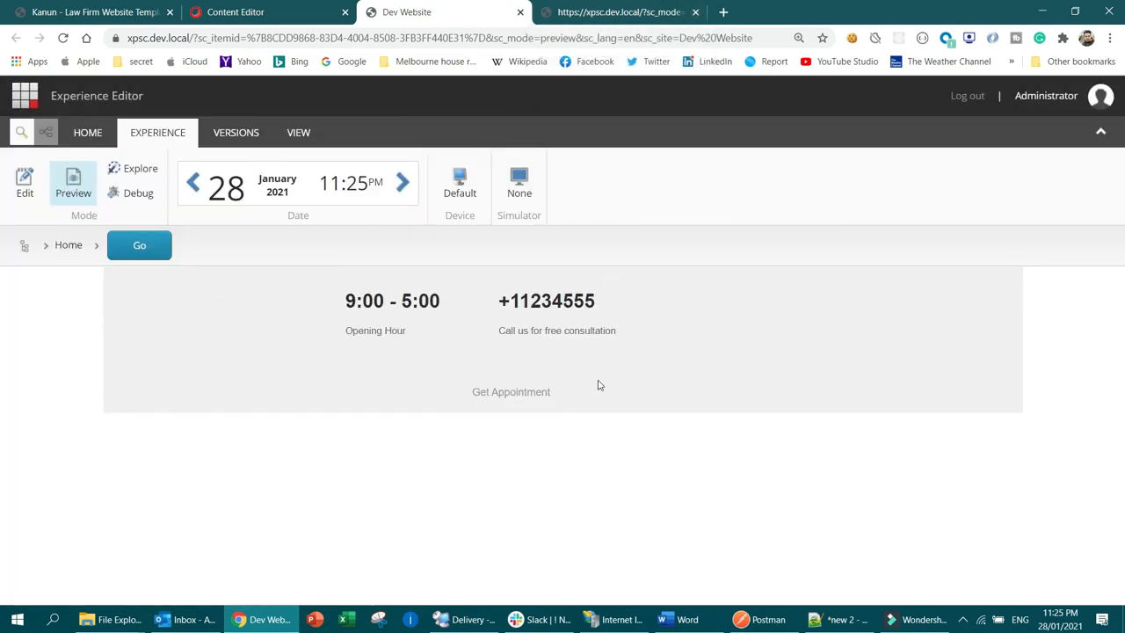
Step: Close the Home preview, reopen the Home item in the Experience Editor, and look over the area below the header
middle_click(440, 13)
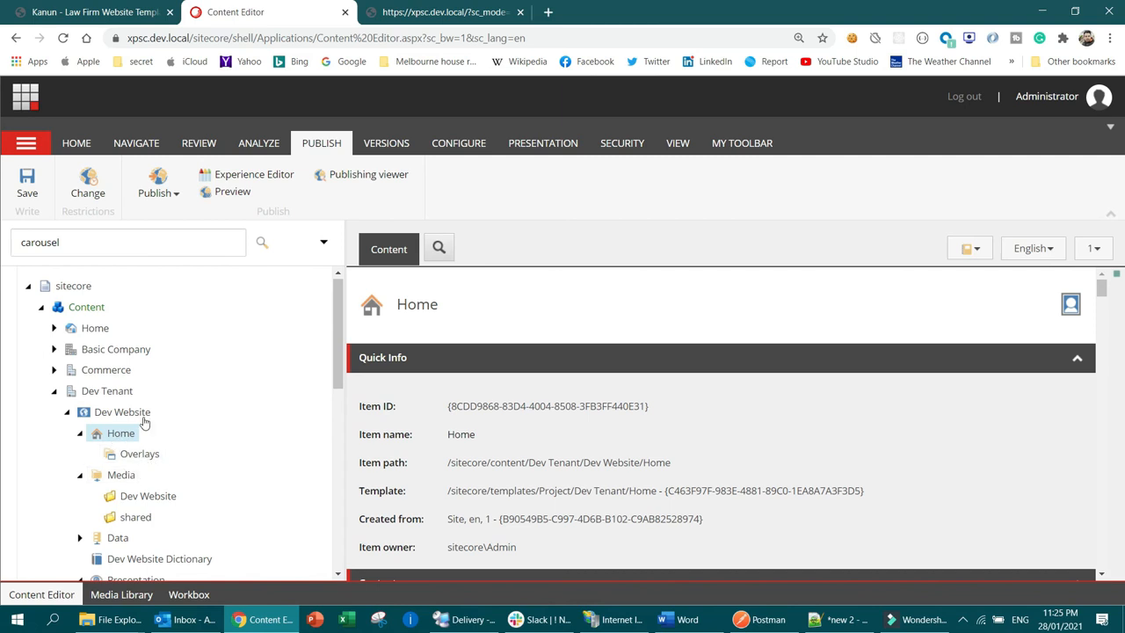
left_click(269, 180)
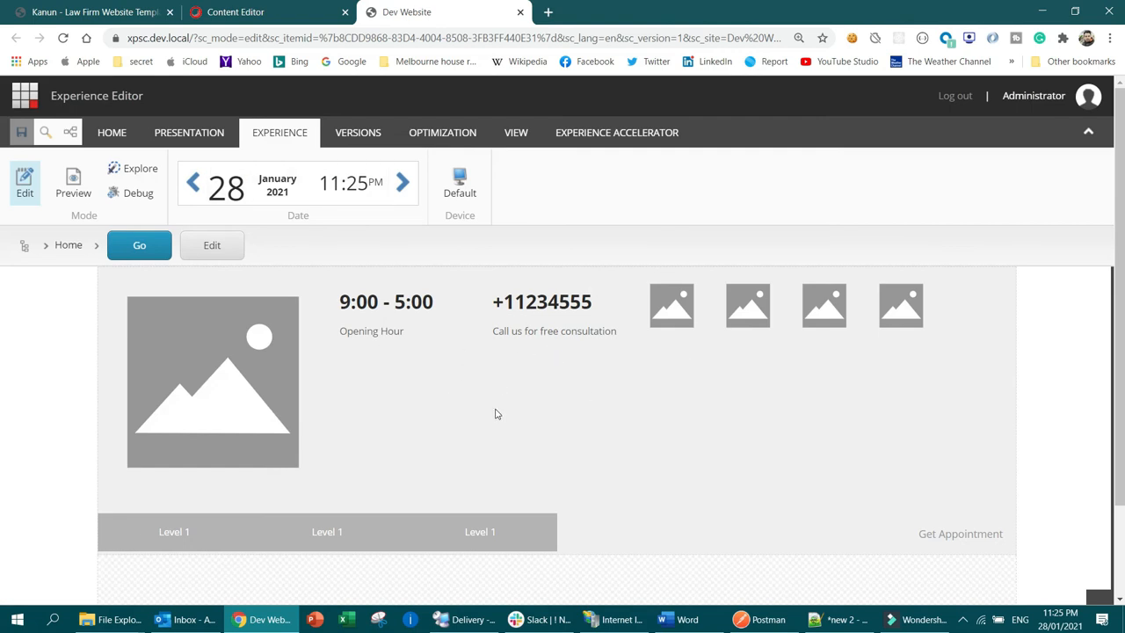
scroll(649, 373, "down", 1)
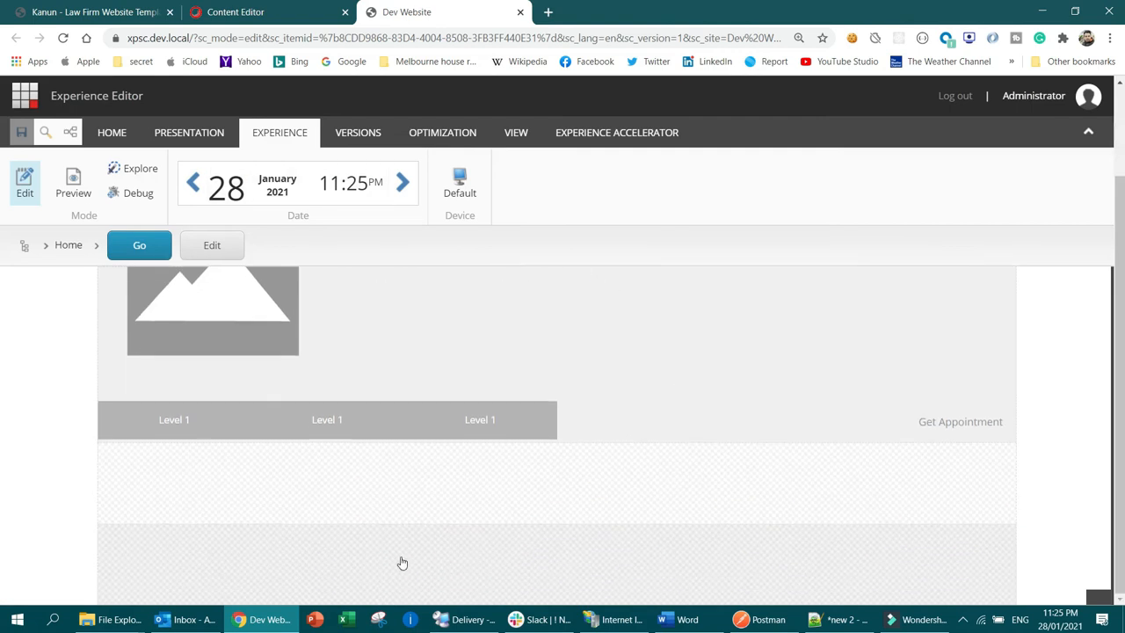
Step: Examine the newsletter subscription block and the About Us column at the end of the Kanun template's home page
left_click(95, 11)
scroll(652, 417, "down", 15)
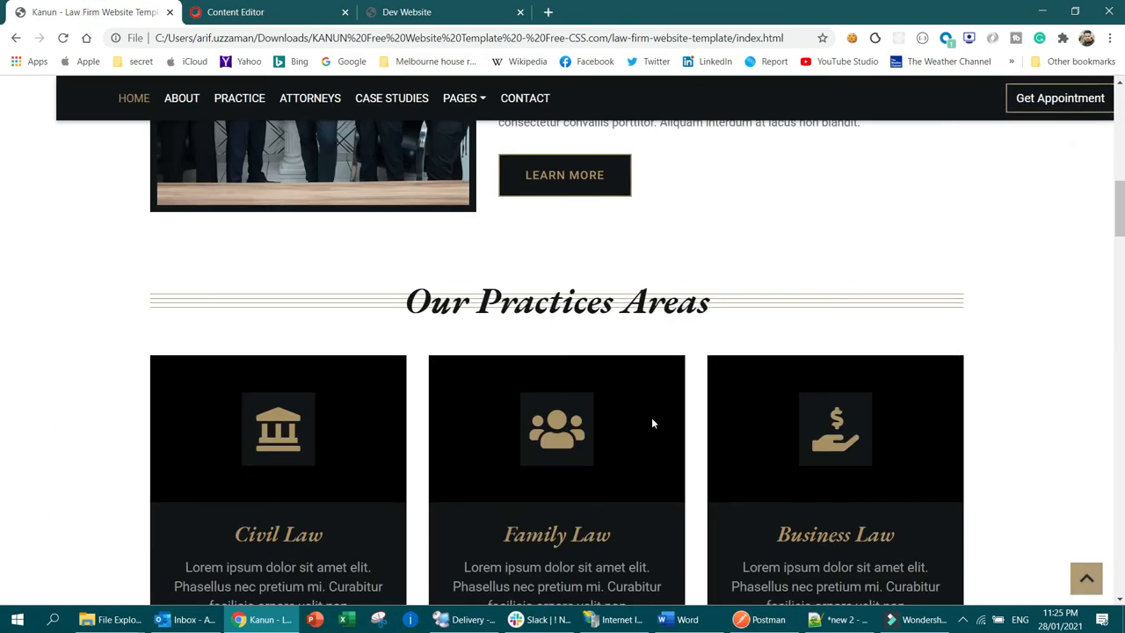
scroll(654, 427, "down", 15)
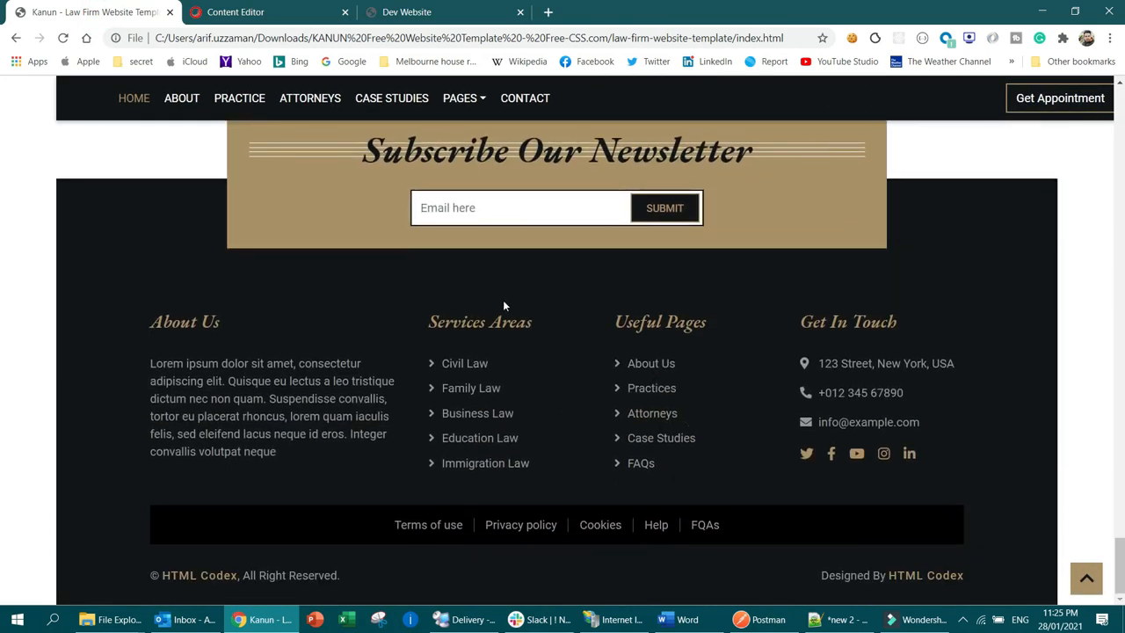
scroll(308, 287, "up", 2)
left_click_drag(232, 253, 770, 397)
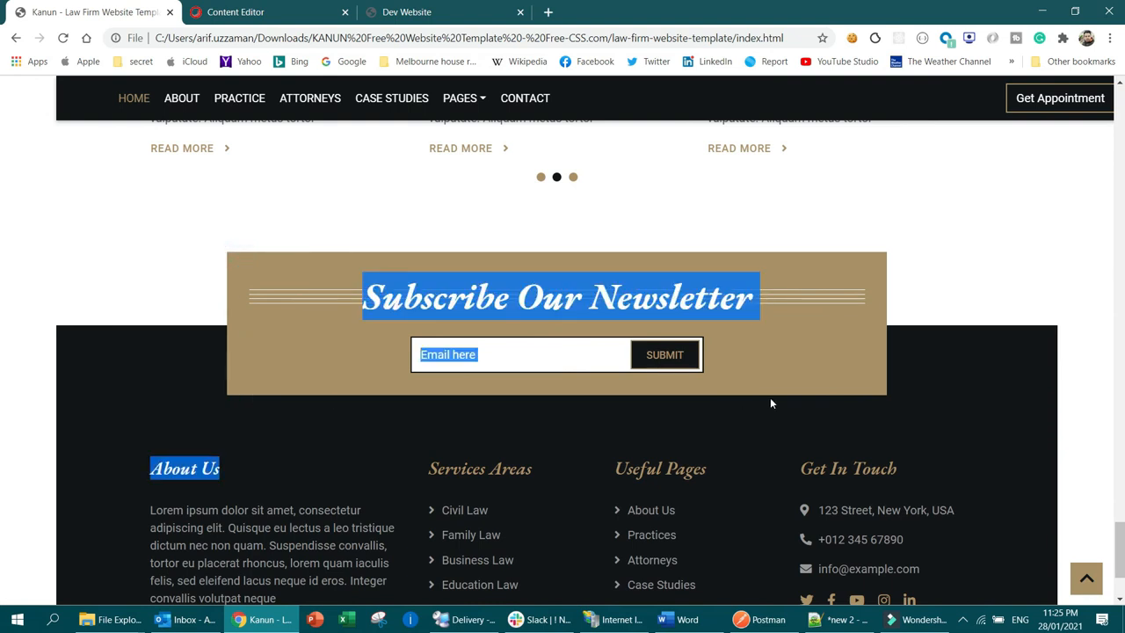
left_click(853, 356)
scroll(813, 359, "down", 2)
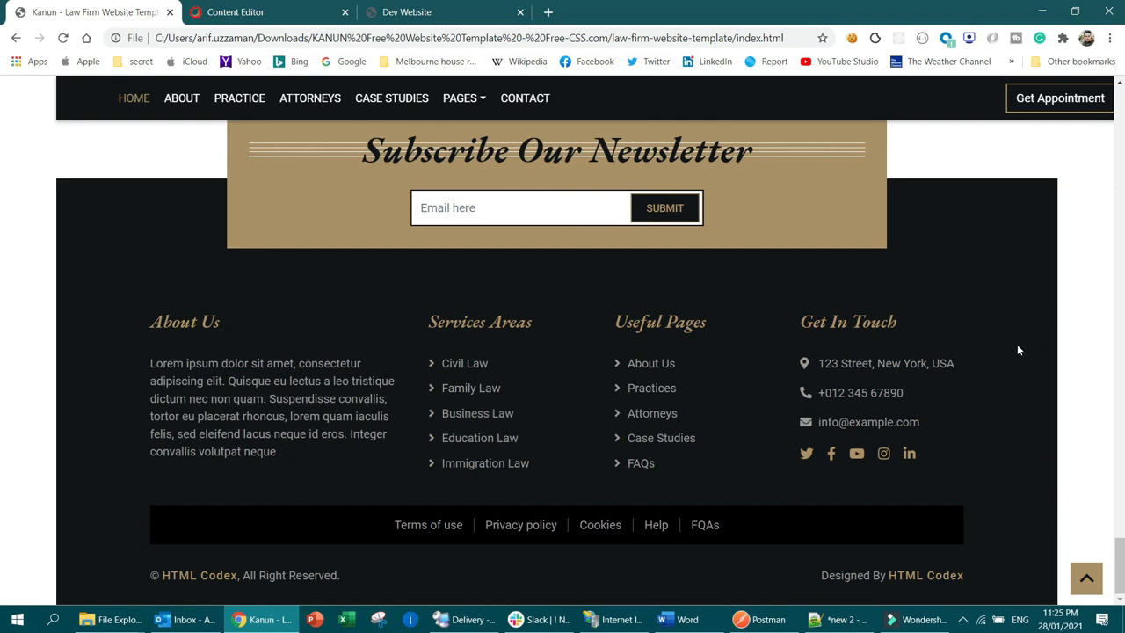
left_click_drag(144, 329, 340, 450)
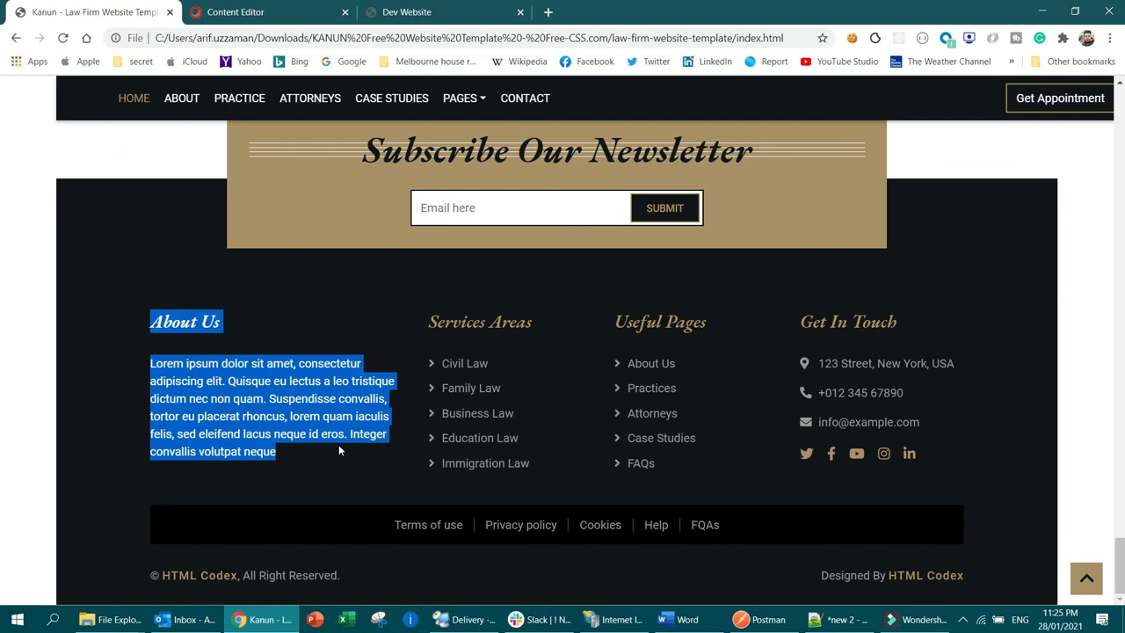
Step: Examine the Services Areas, Useful Pages and Get In Touch columns in the Kanun template's footer
triple_click(426, 324)
triple_click(613, 321)
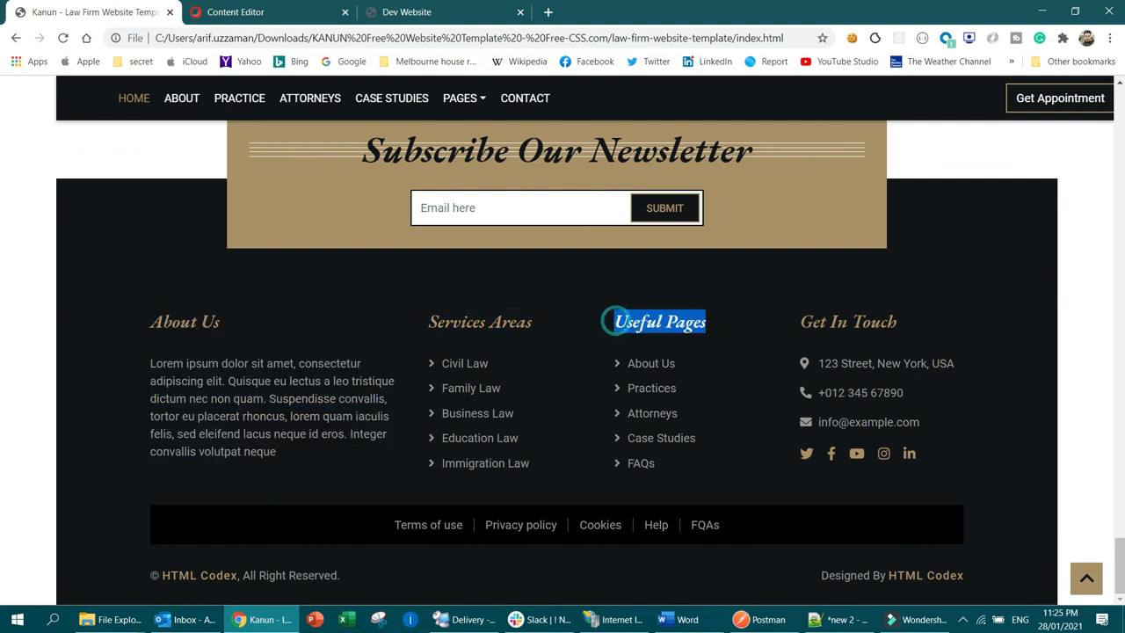
triple_click(800, 322)
left_click_drag(800, 322, 940, 415)
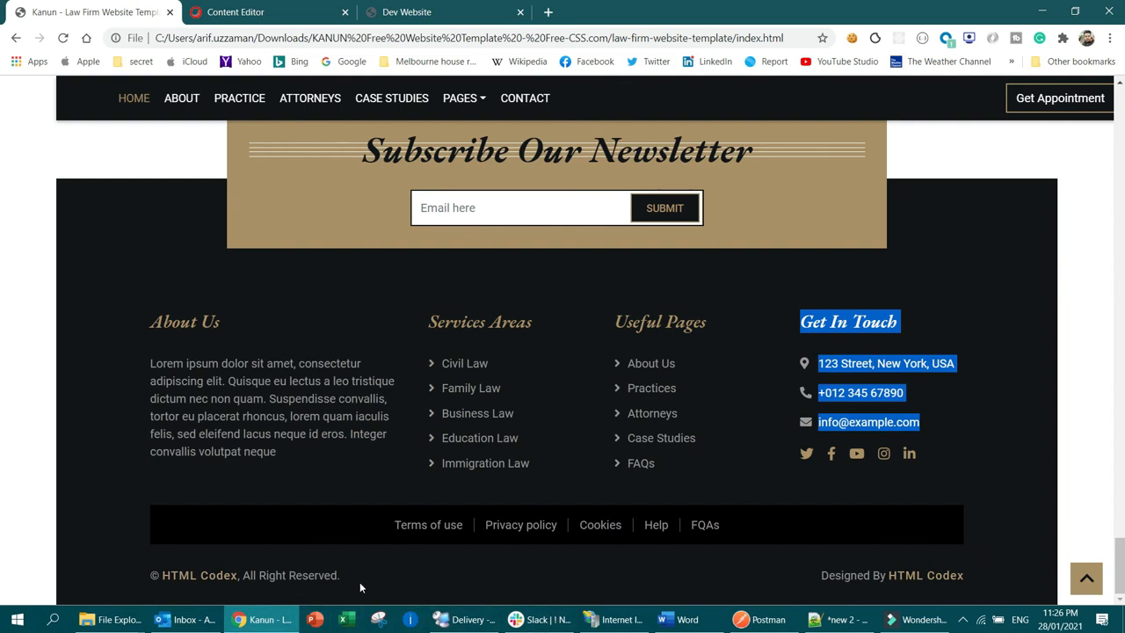
Step: Return to the start of the Kanun template's home page and advance the hero carousel to its next slide
scroll(676, 375, "up", 5)
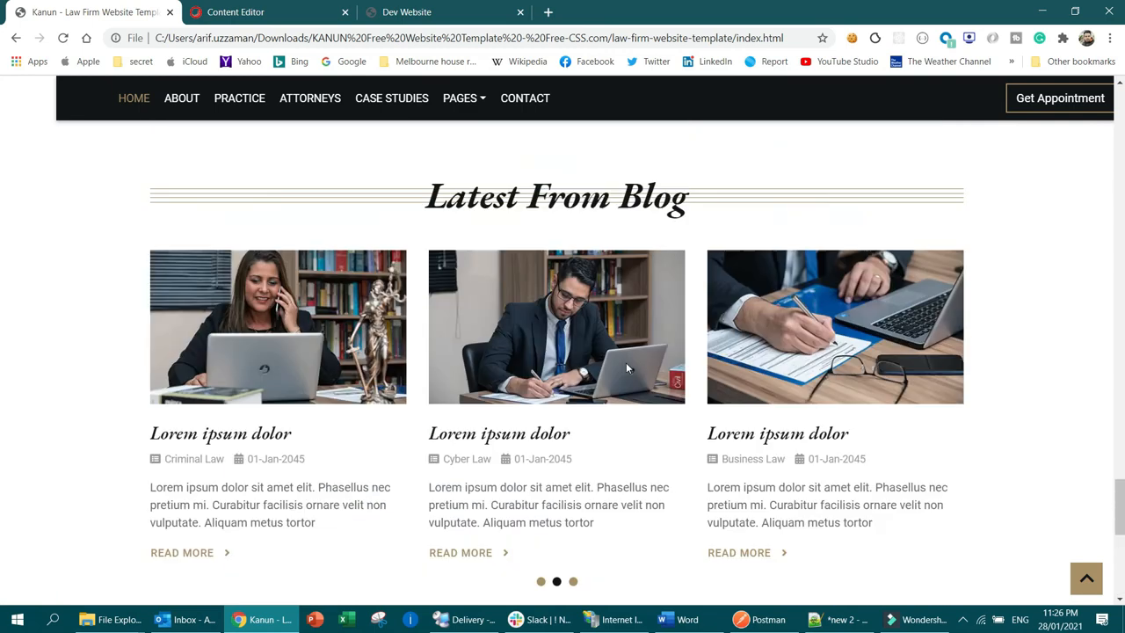
scroll(626, 368, "up", 12)
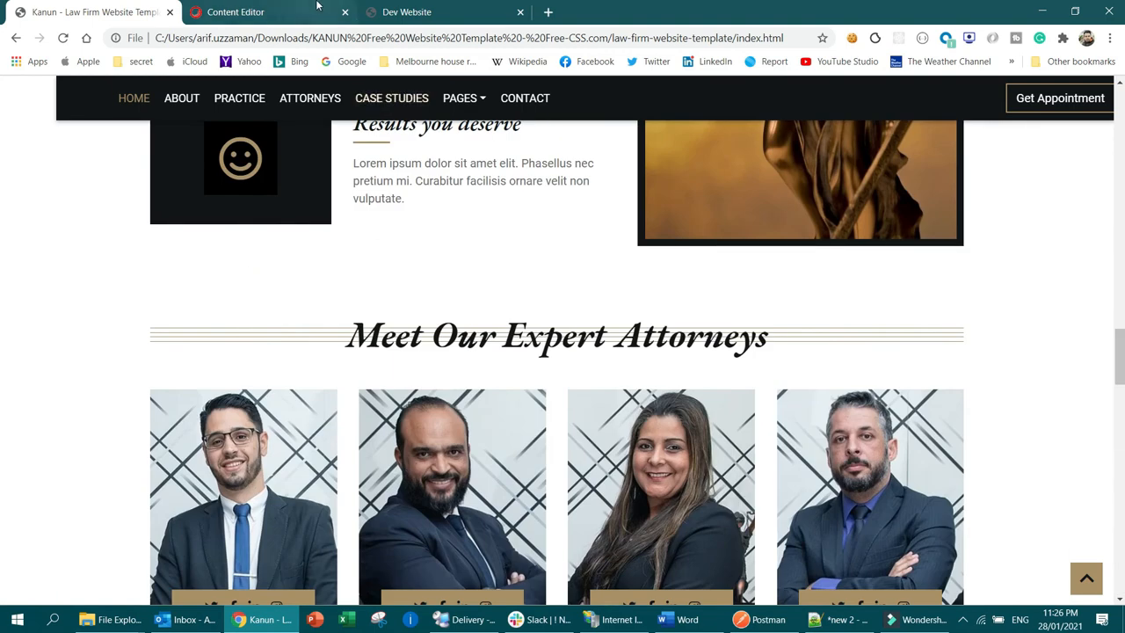
scroll(703, 272, "up", 4)
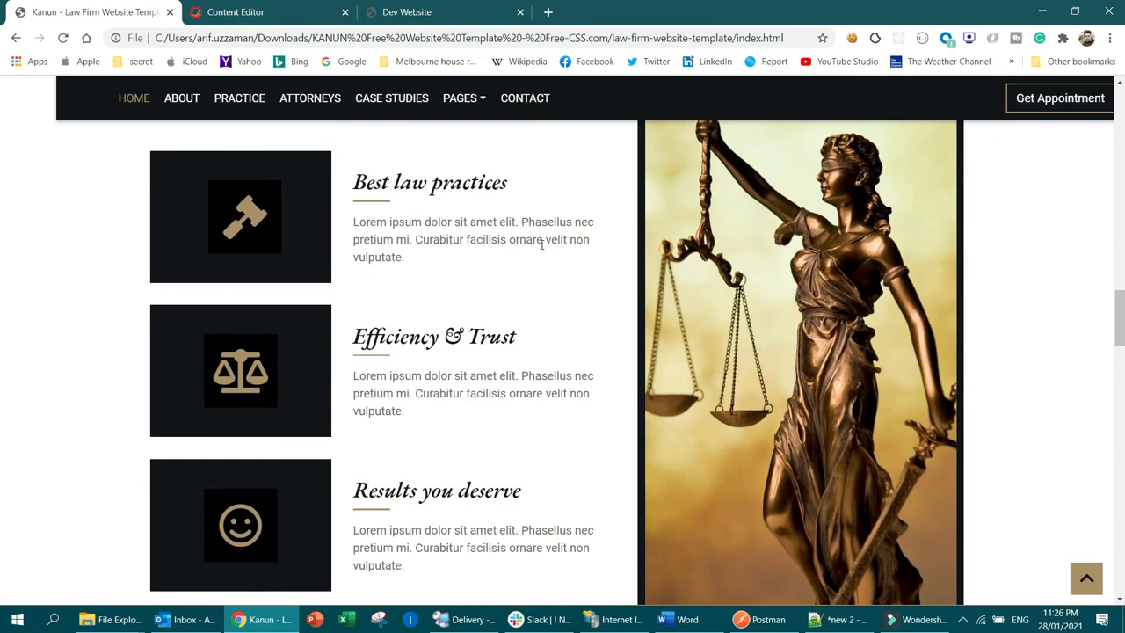
scroll(603, 263, "up", 15)
scroll(603, 264, "down", 4)
scroll(603, 264, "up", 4)
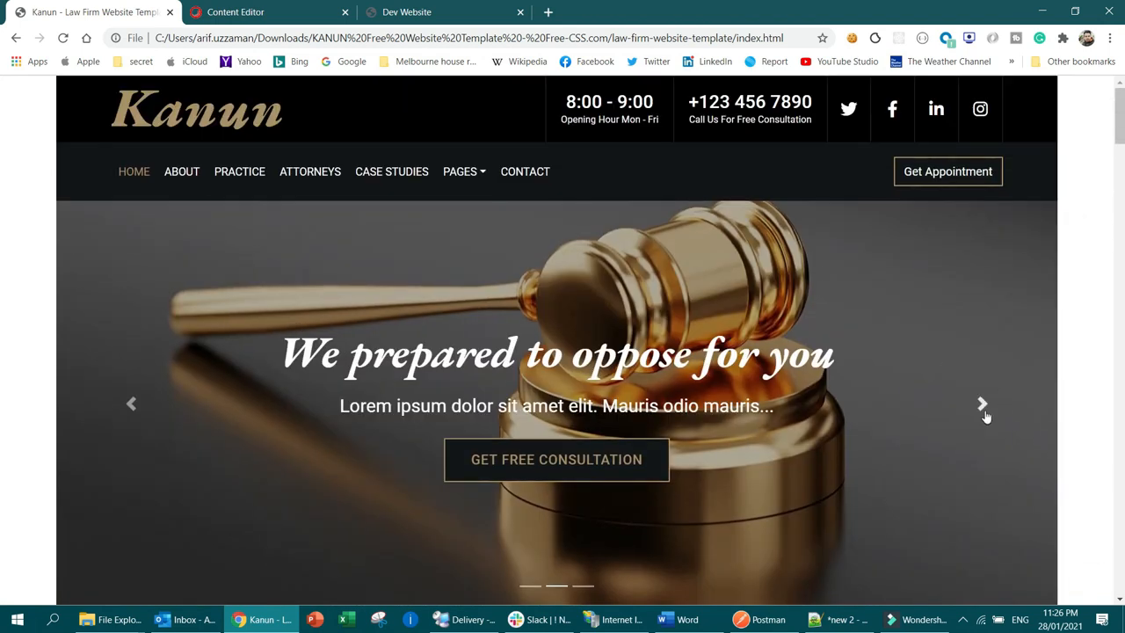
left_click(983, 406)
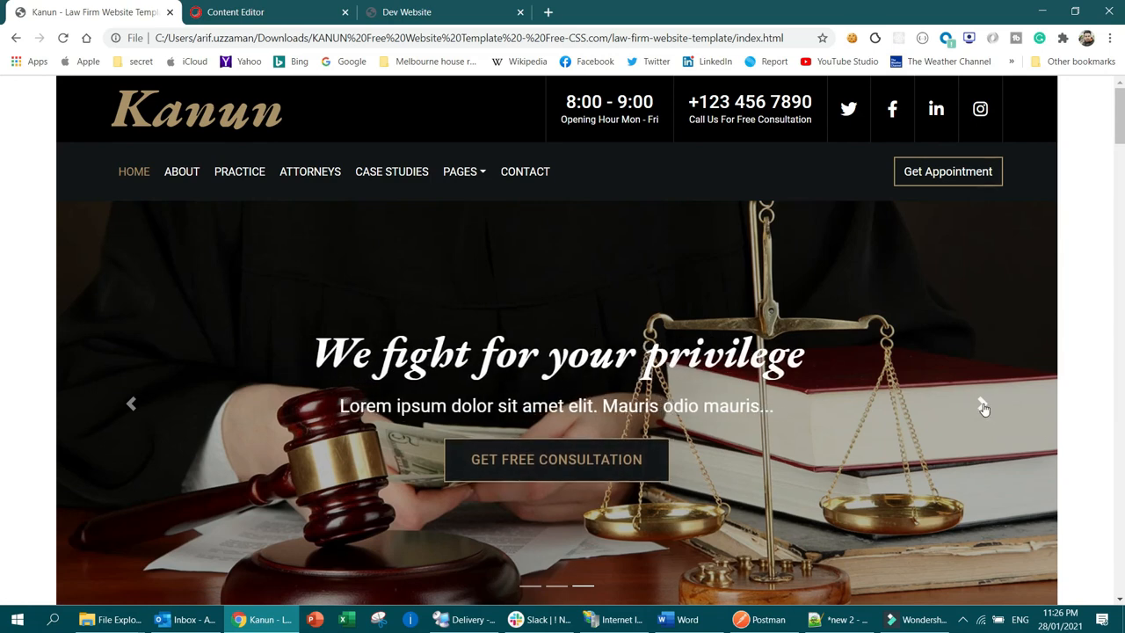
Step: Examine the Learn About Us section of the Kanun home page, including its team image, heading, two text paragraphs and Learn More link
scroll(650, 300, "down", 7)
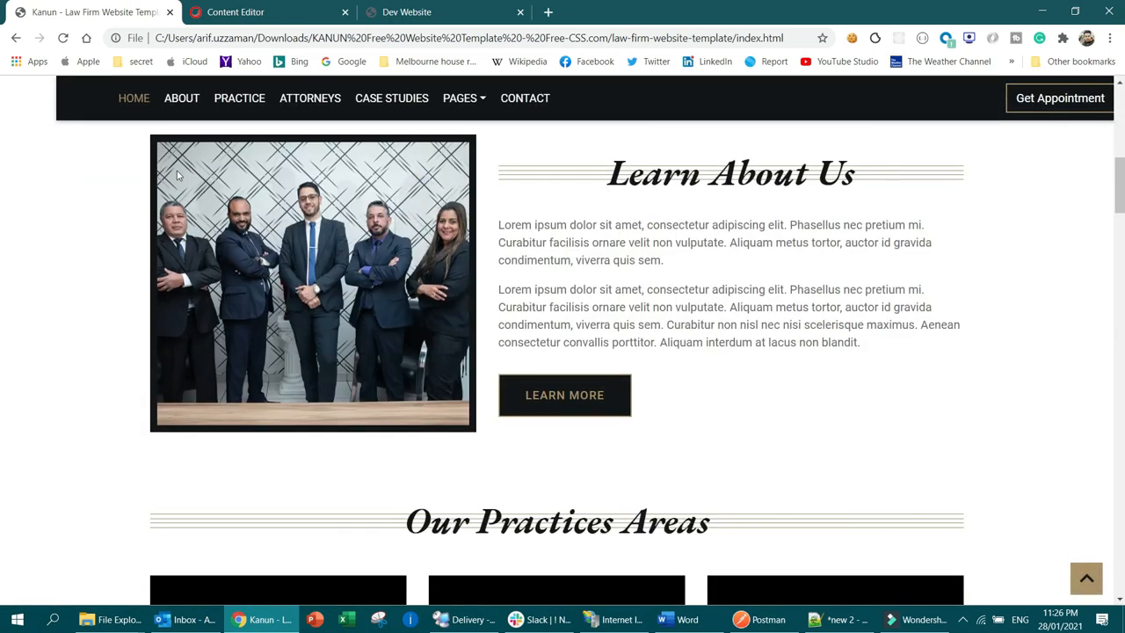
scroll(466, 369, "up", 1)
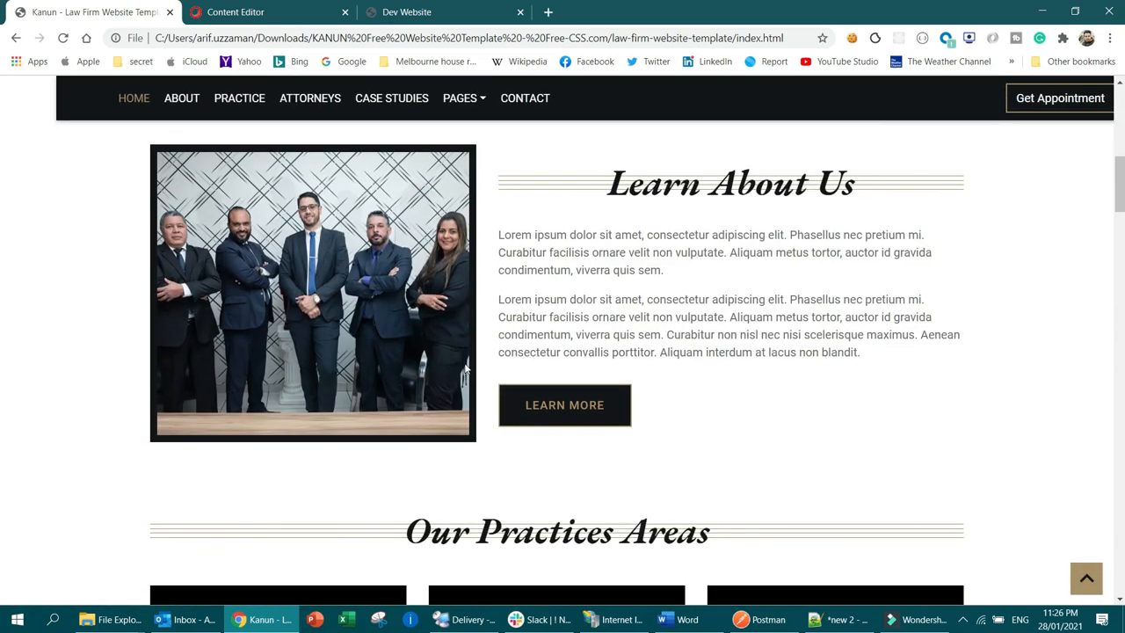
scroll(468, 370, "up", 2)
scroll(856, 432, "down", 2)
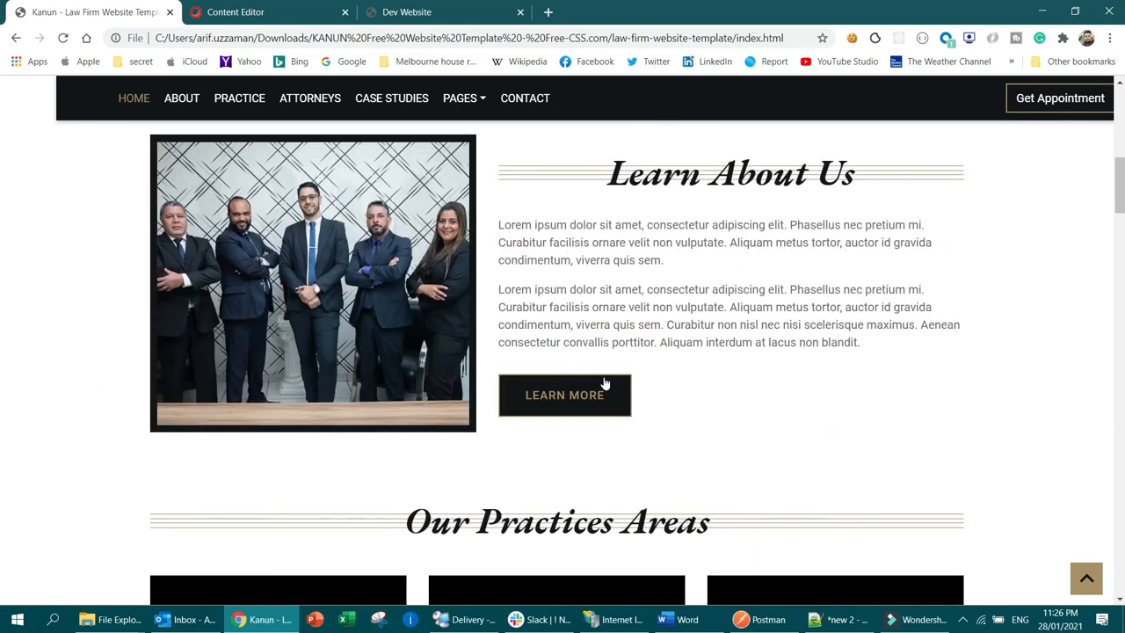
left_click_drag(613, 171, 964, 176)
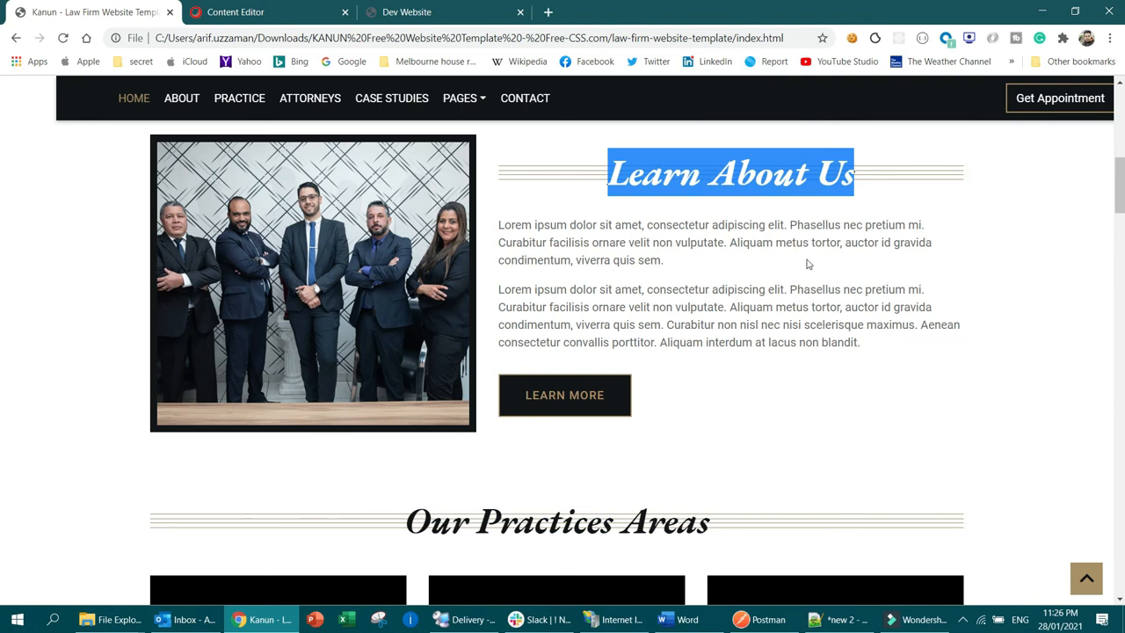
scroll(658, 338, "up", 2)
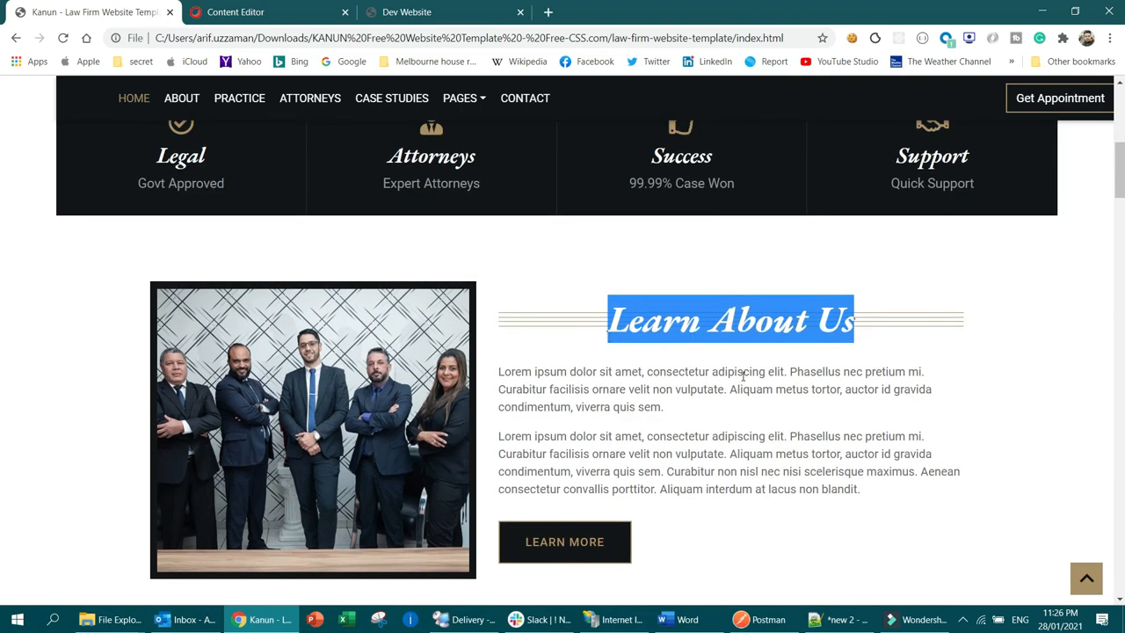
left_click(610, 320)
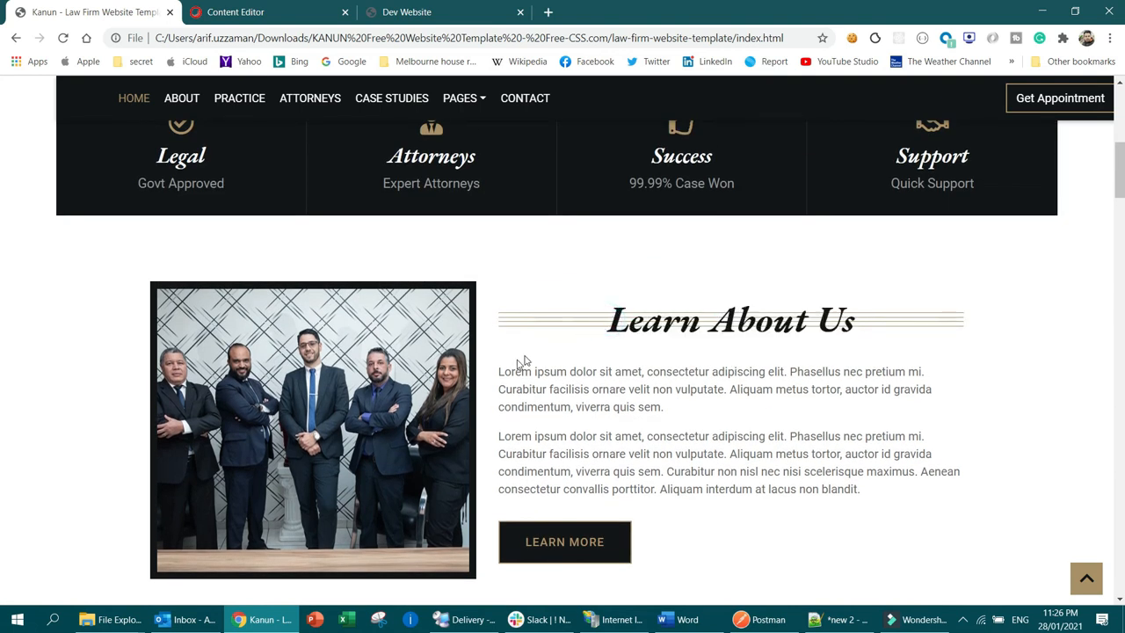
left_click_drag(498, 370, 912, 498)
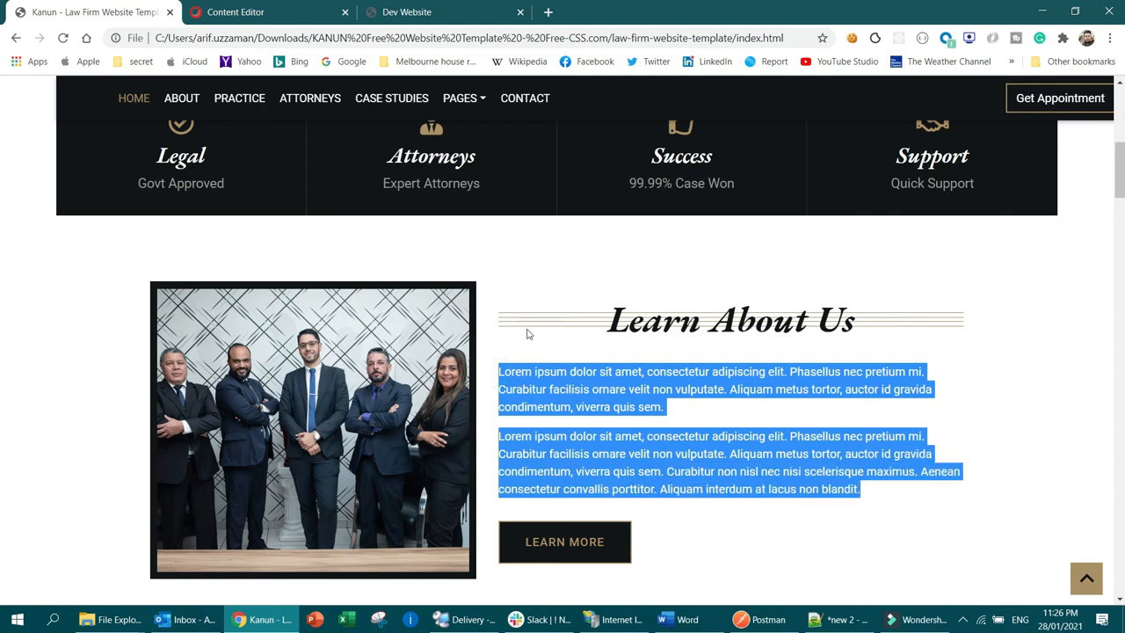
scroll(661, 404, "down", 5)
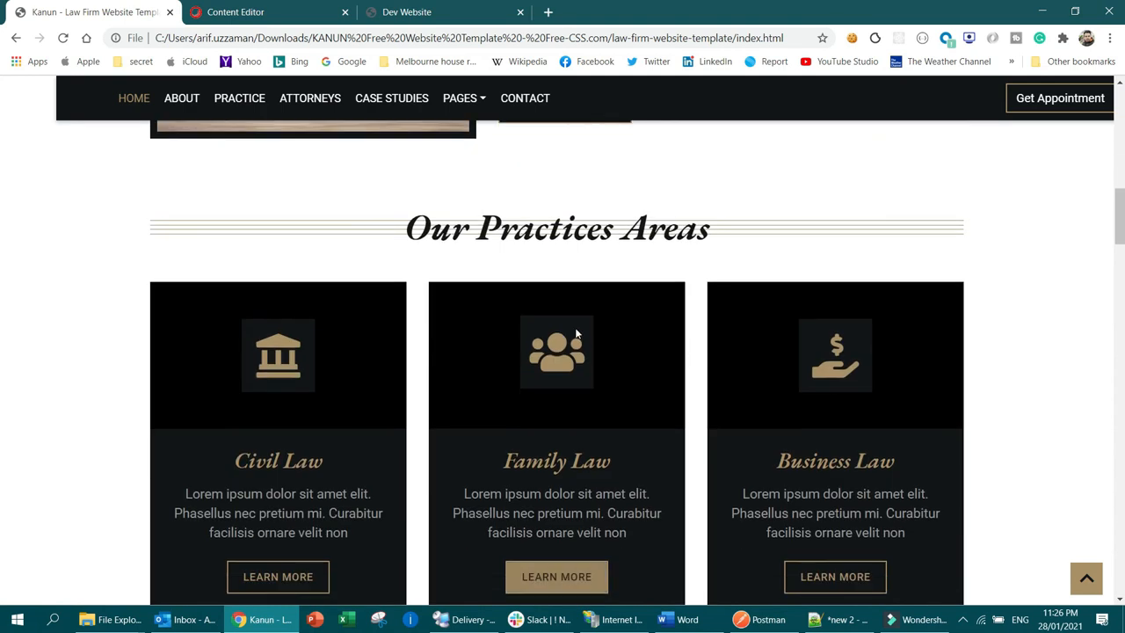
scroll(726, 277, "up", 2)
scroll(725, 277, "up", 3)
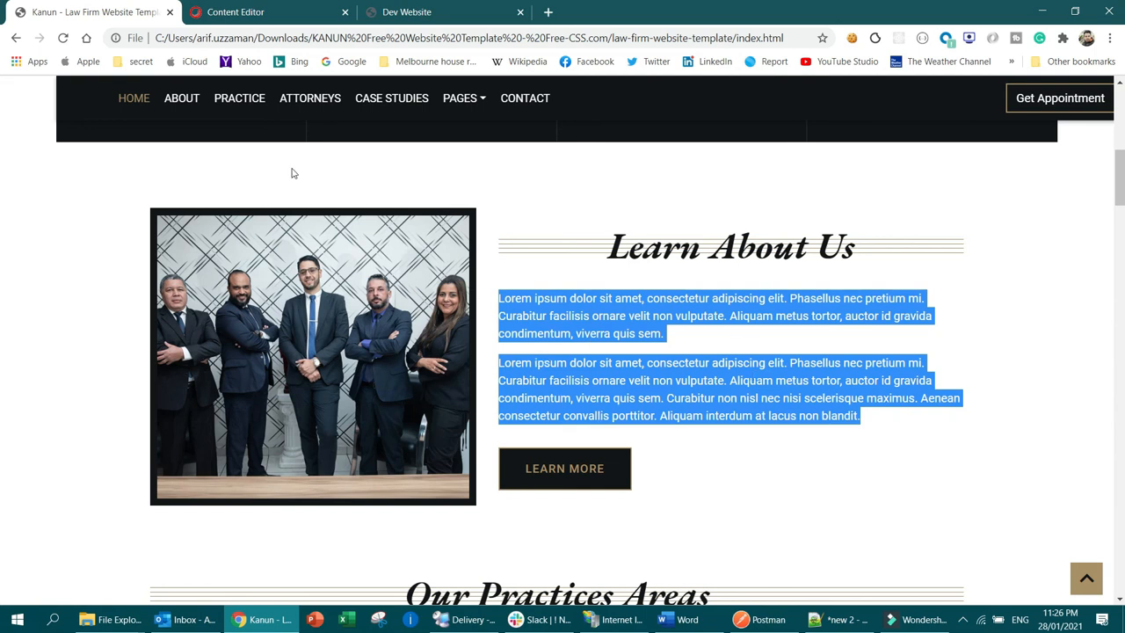
scroll(374, 400, "down", 3)
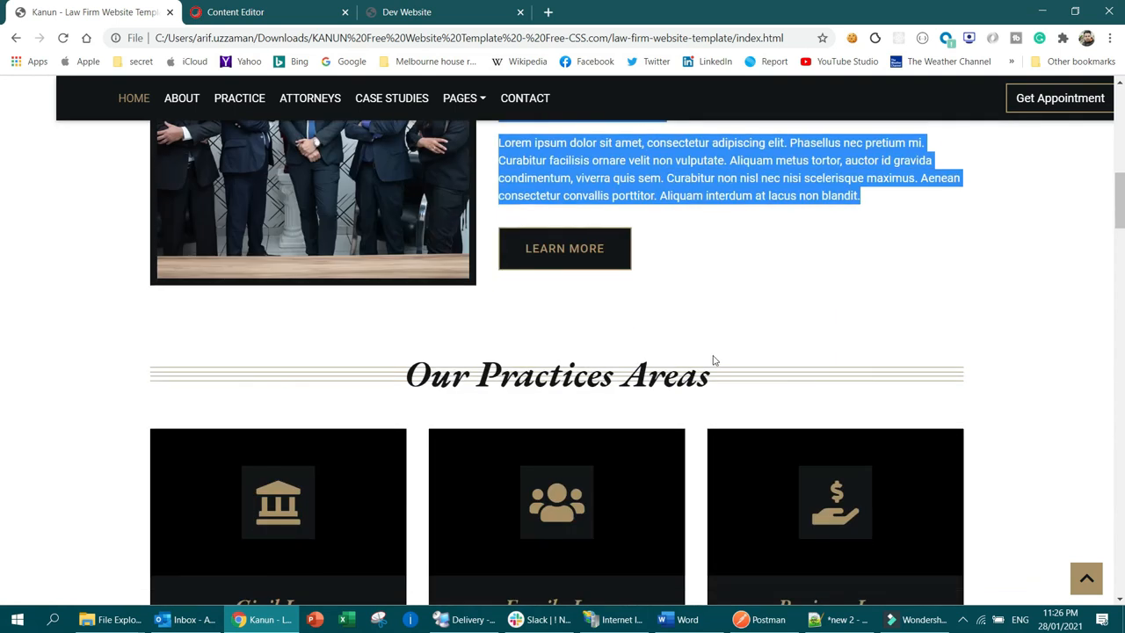
scroll(713, 359, "up", 2)
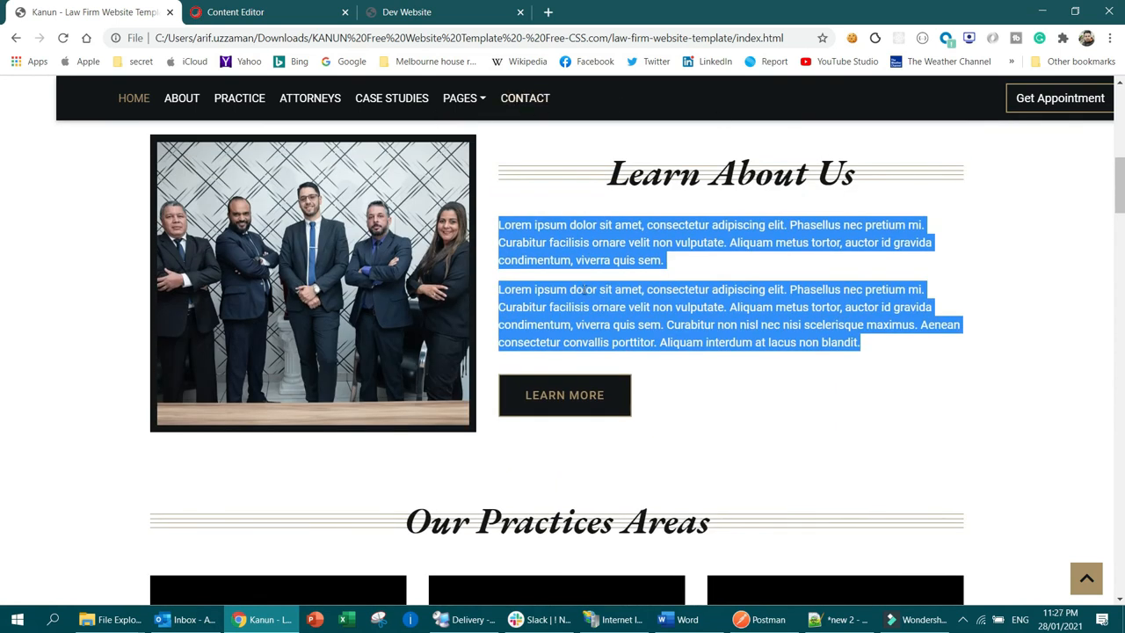
scroll(585, 290, "up", 2)
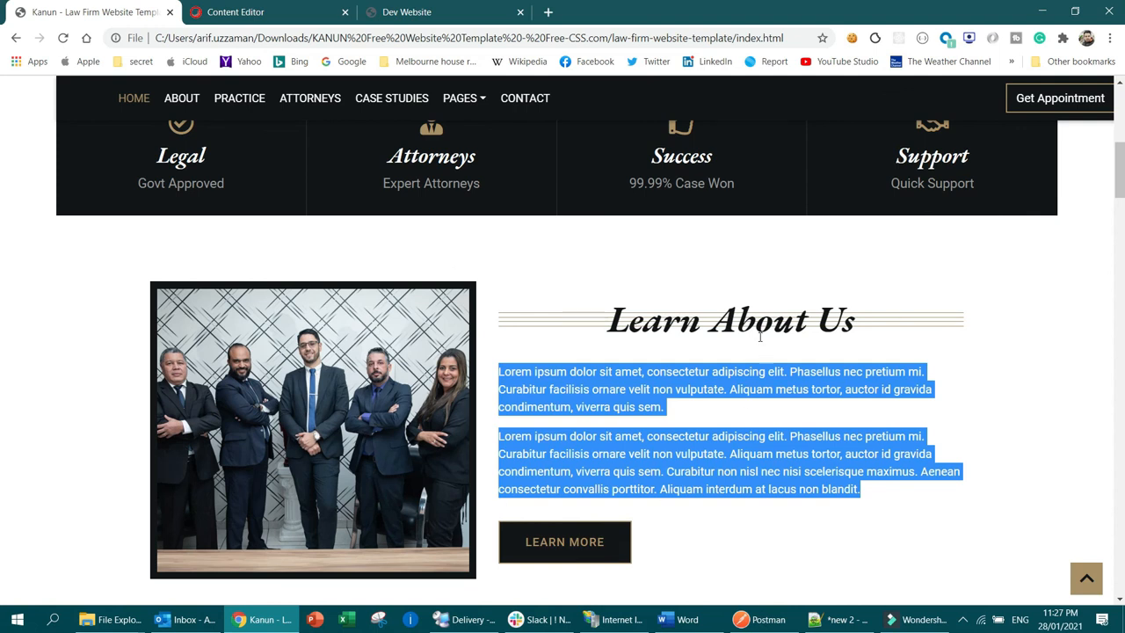
Step: Examine the Our Practices Areas section, including its heading and the icon, title, text and link of each law card
scroll(765, 389, "down", 5)
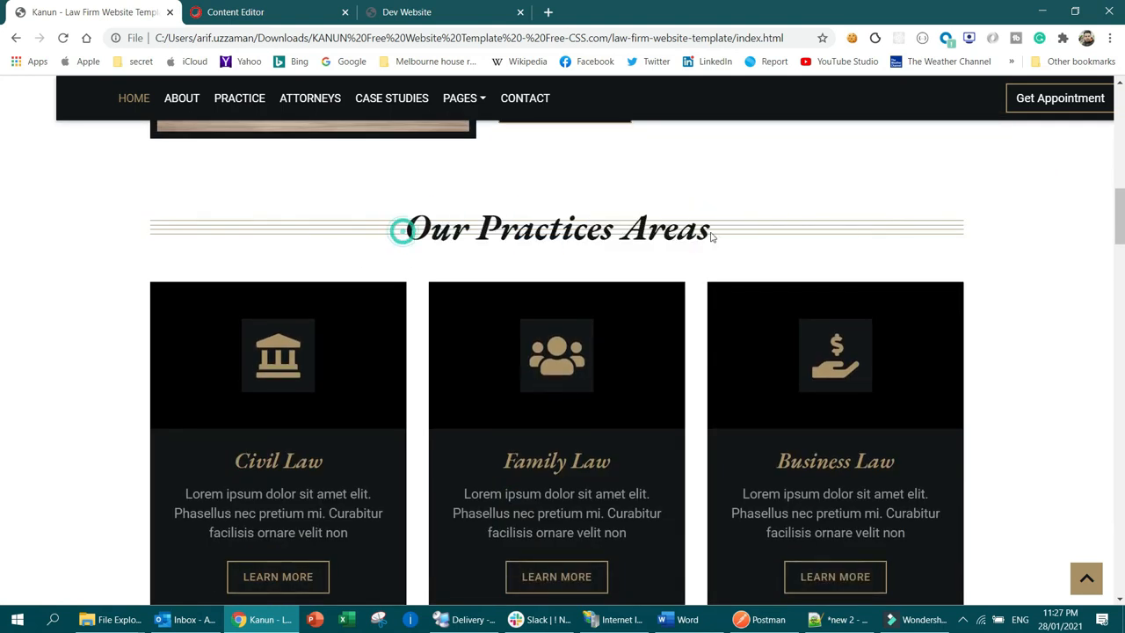
scroll(666, 351, "down", 6)
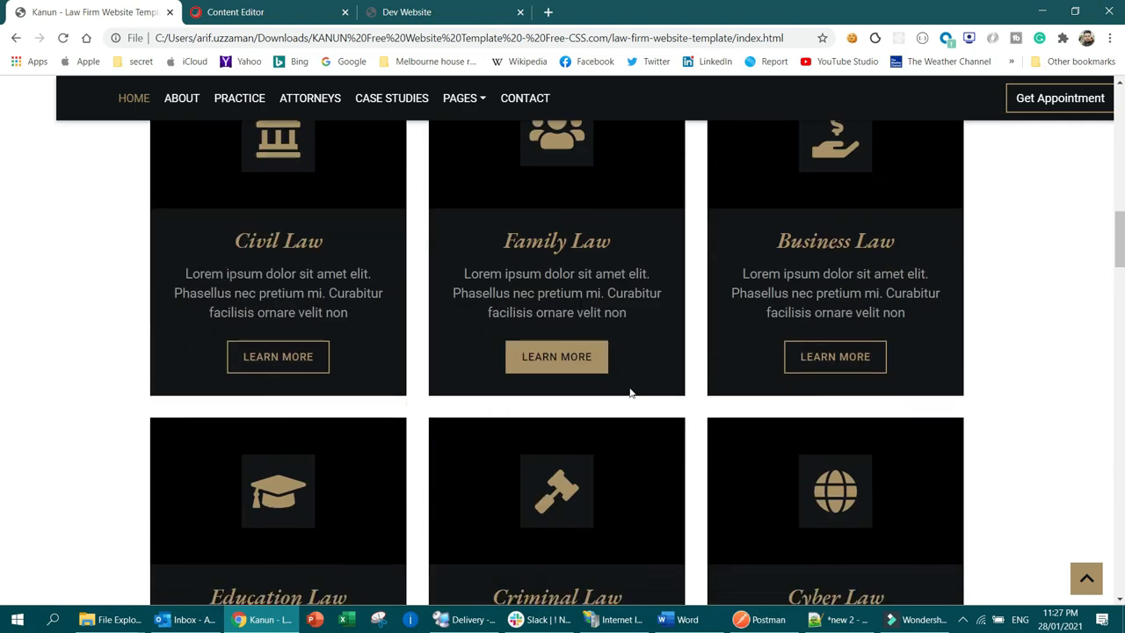
scroll(738, 392, "up", 8)
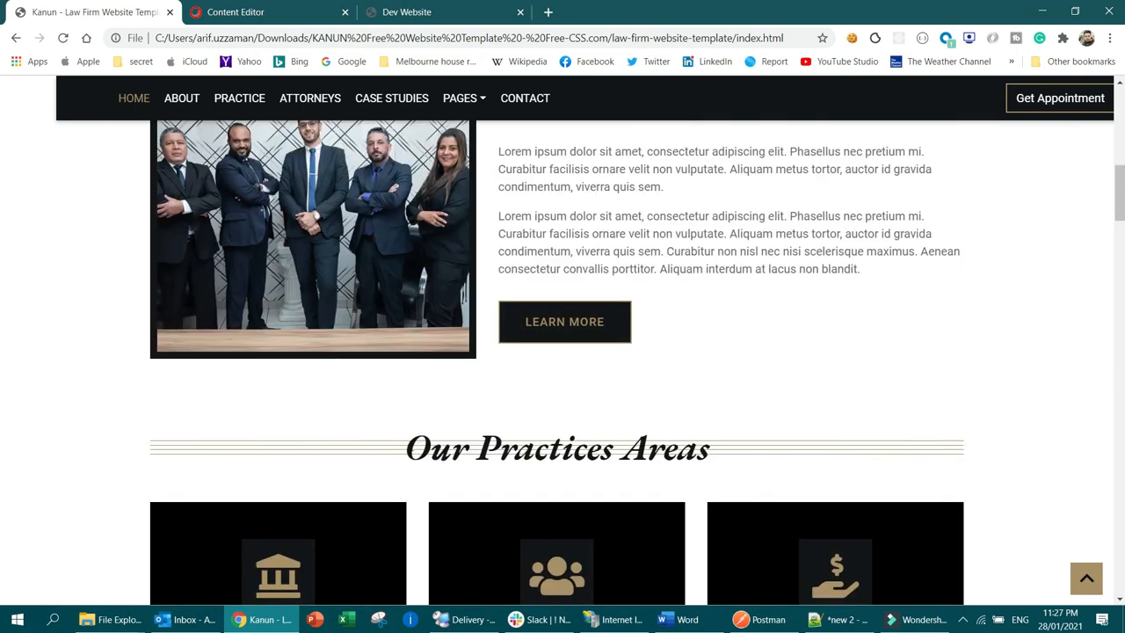
scroll(408, 327, "down", 2)
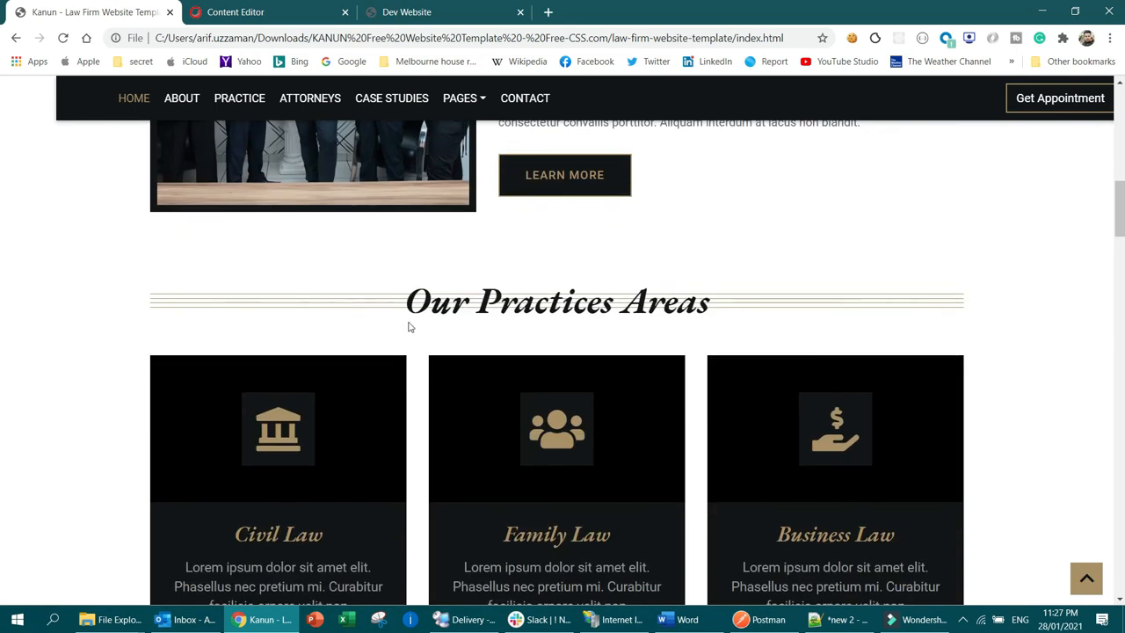
left_click_drag(404, 304, 723, 312)
scroll(723, 308, "down", 3)
scroll(723, 303, "up", 3)
scroll(656, 272, "down", 3)
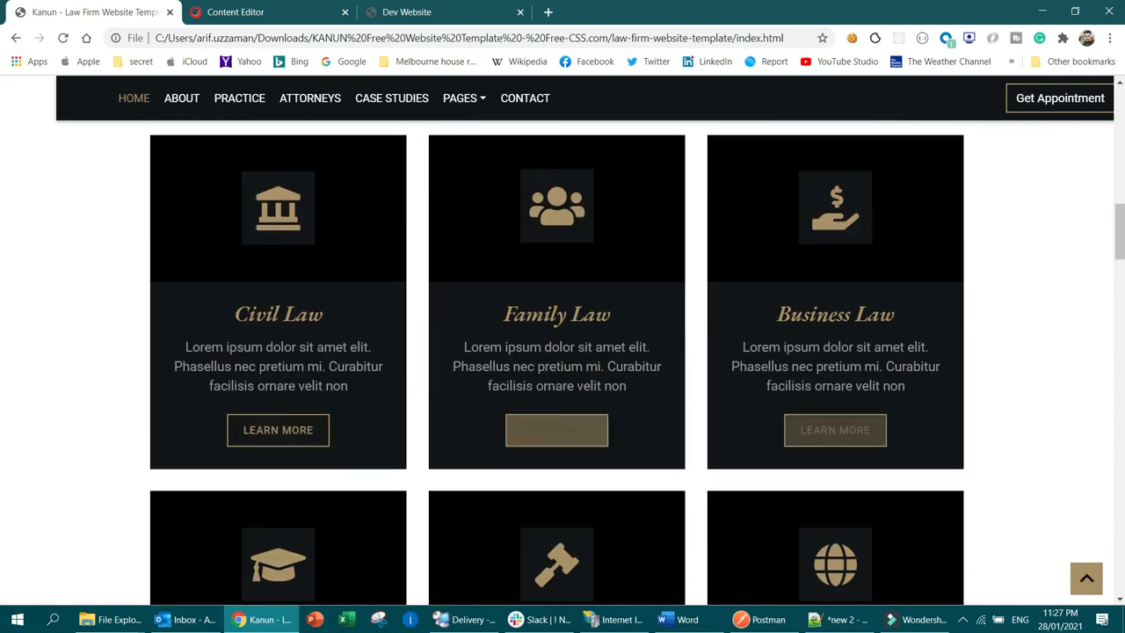
scroll(522, 478, "down", 2)
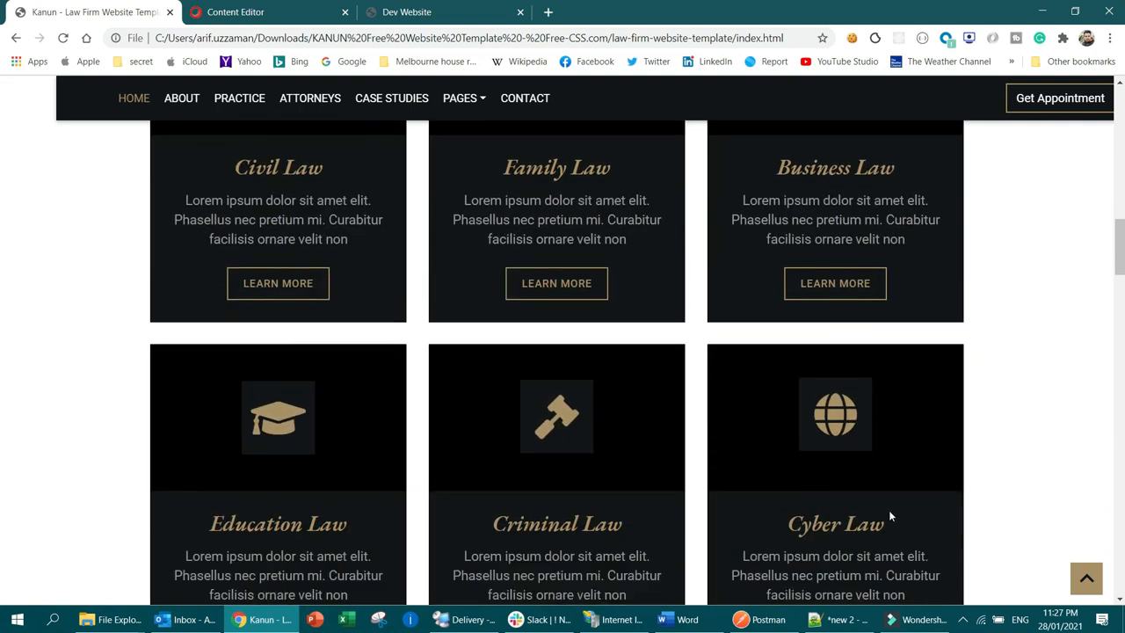
scroll(615, 414, "down", 3)
scroll(217, 325, "up", 5)
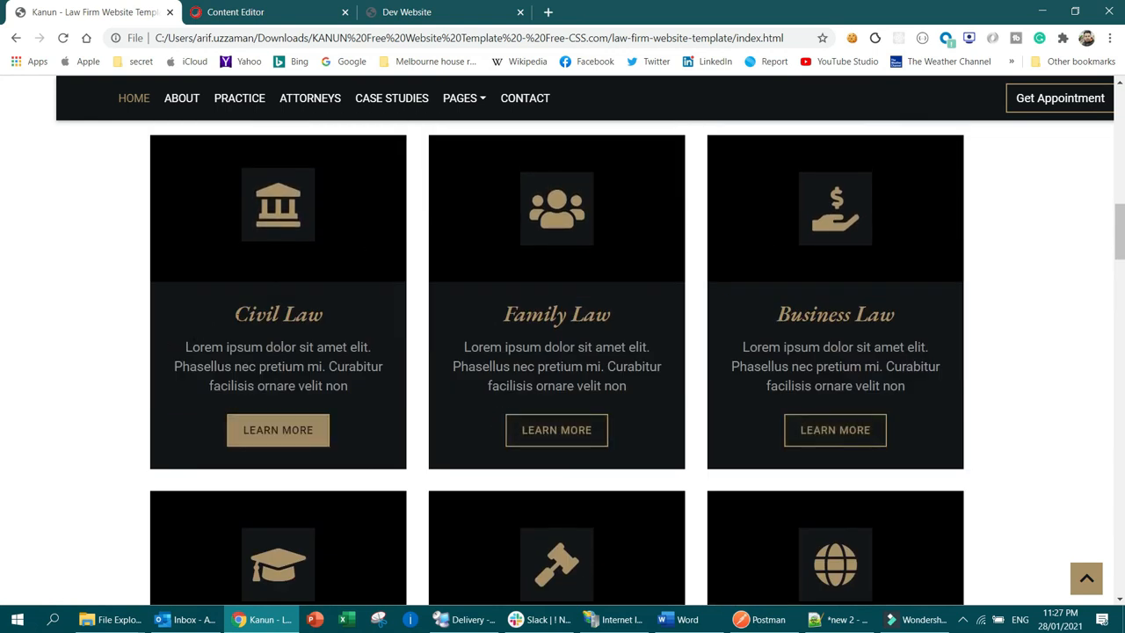
triple_click(279, 313)
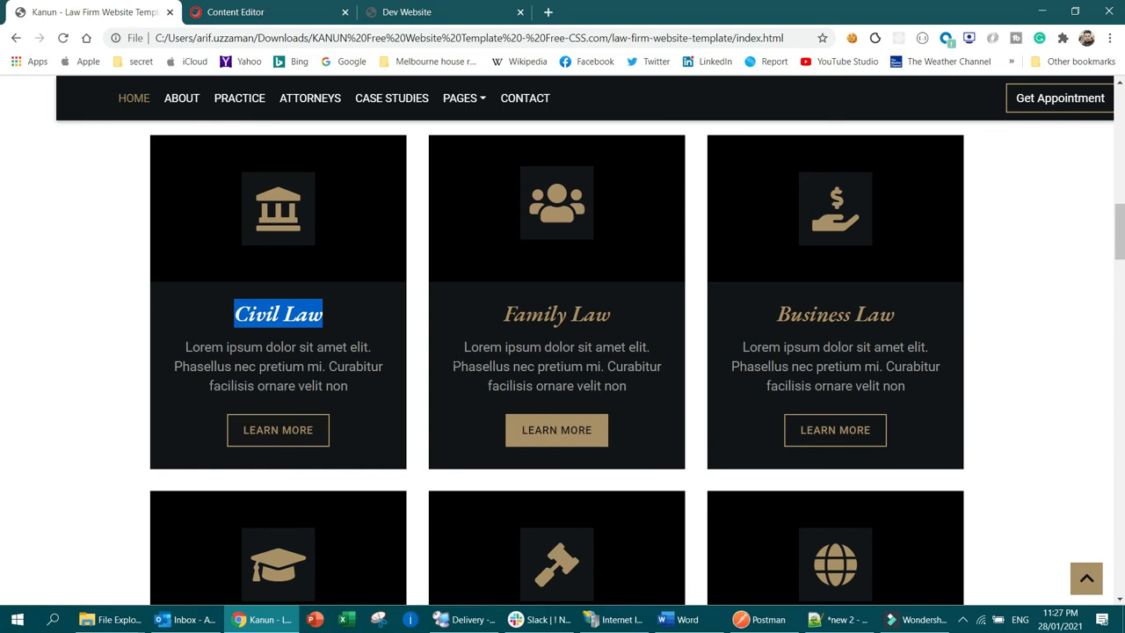
left_click_drag(459, 367, 602, 386)
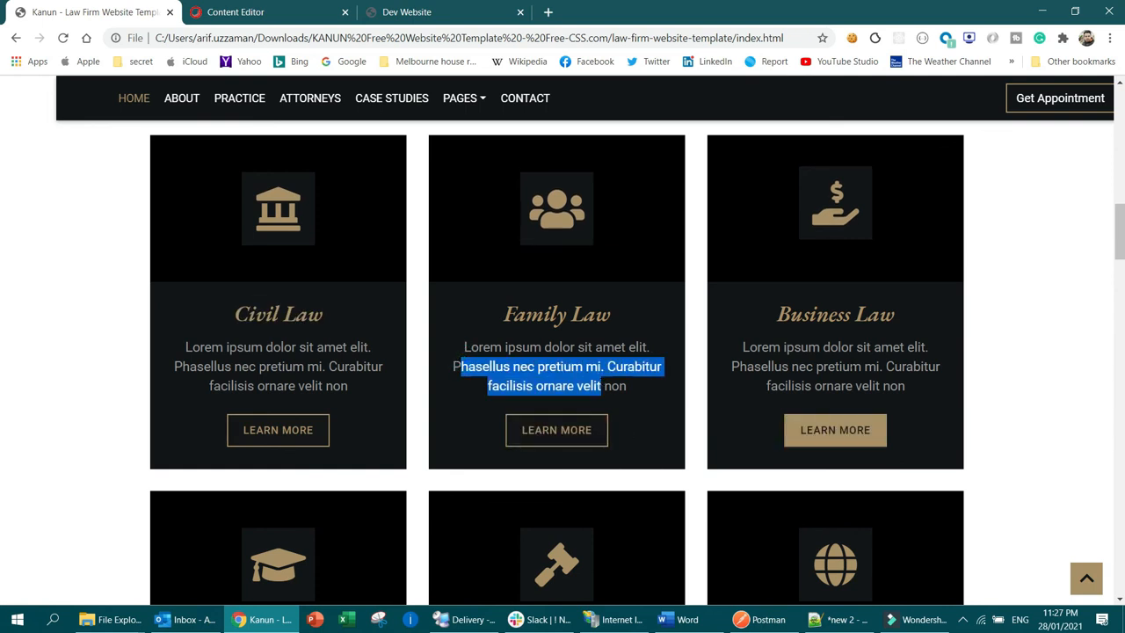
scroll(630, 347, "down", 3)
scroll(629, 348, "up", 3)
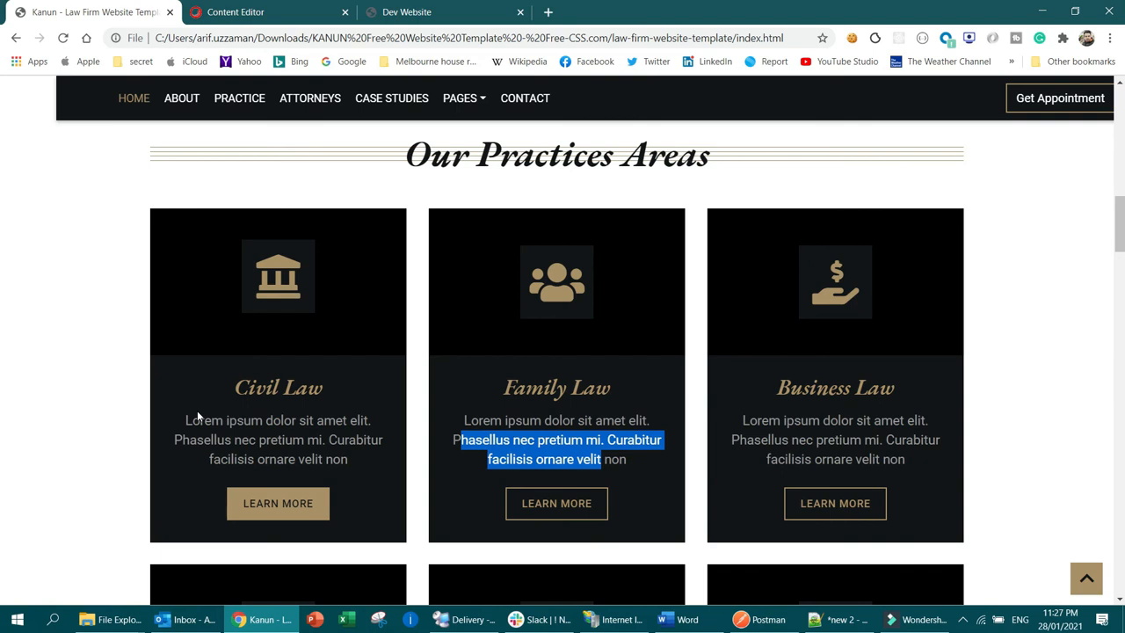
Step: Review the remaining Kanun home page sections, from the law practice features and attorneys to questions, client reviews and blog, and return to the header
scroll(197, 411, "down", 10)
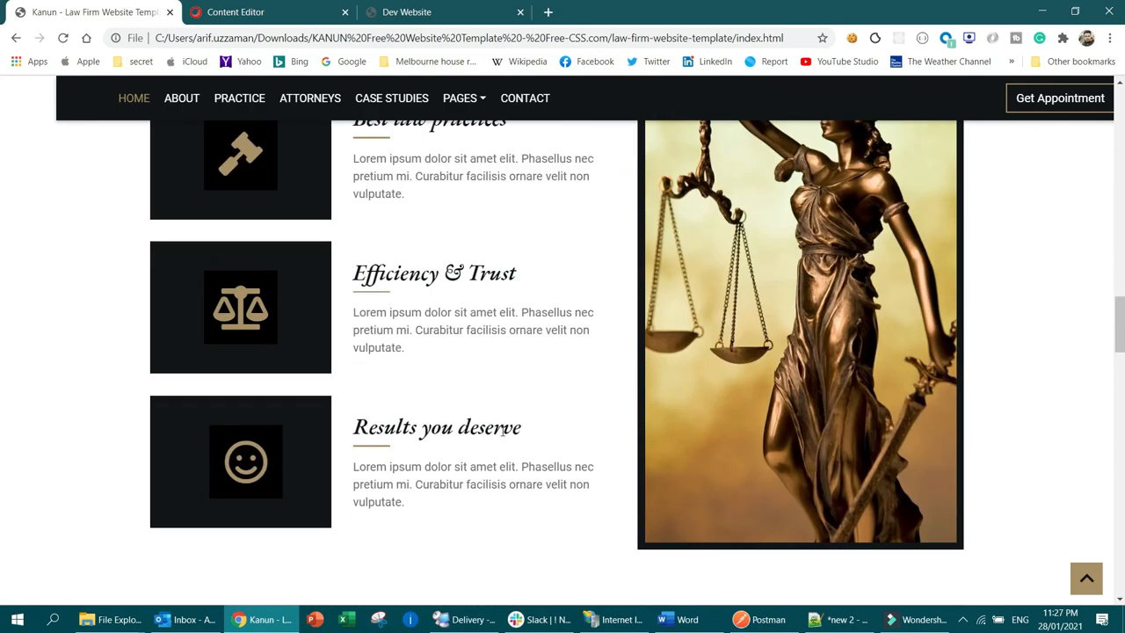
scroll(423, 227, "down", 7)
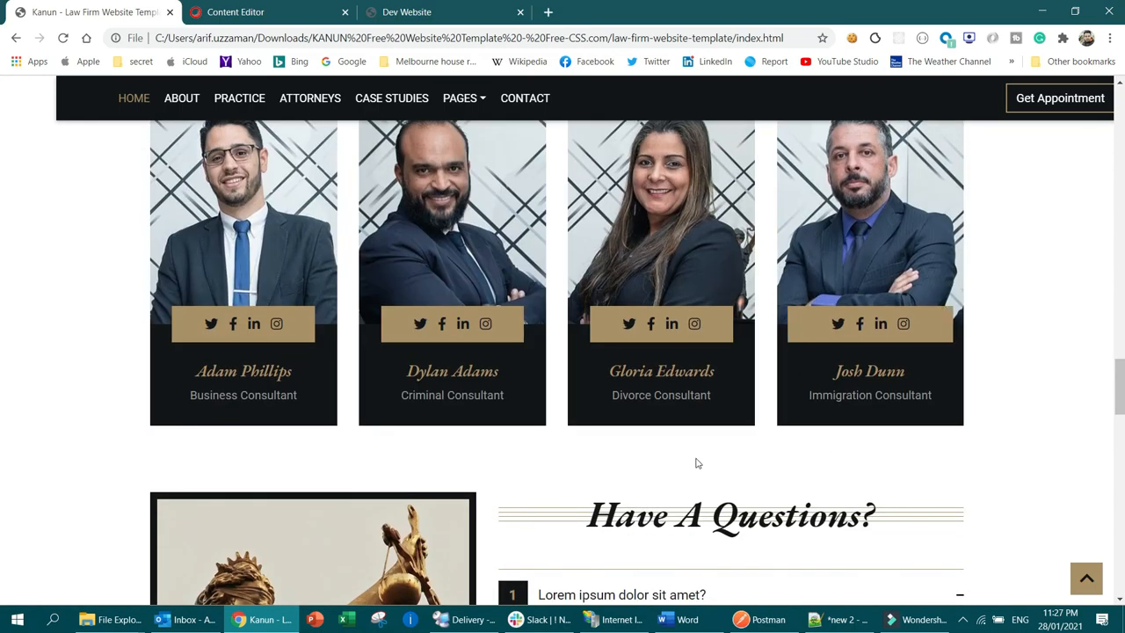
scroll(761, 382, "down", 7)
scroll(762, 379, "down", 11)
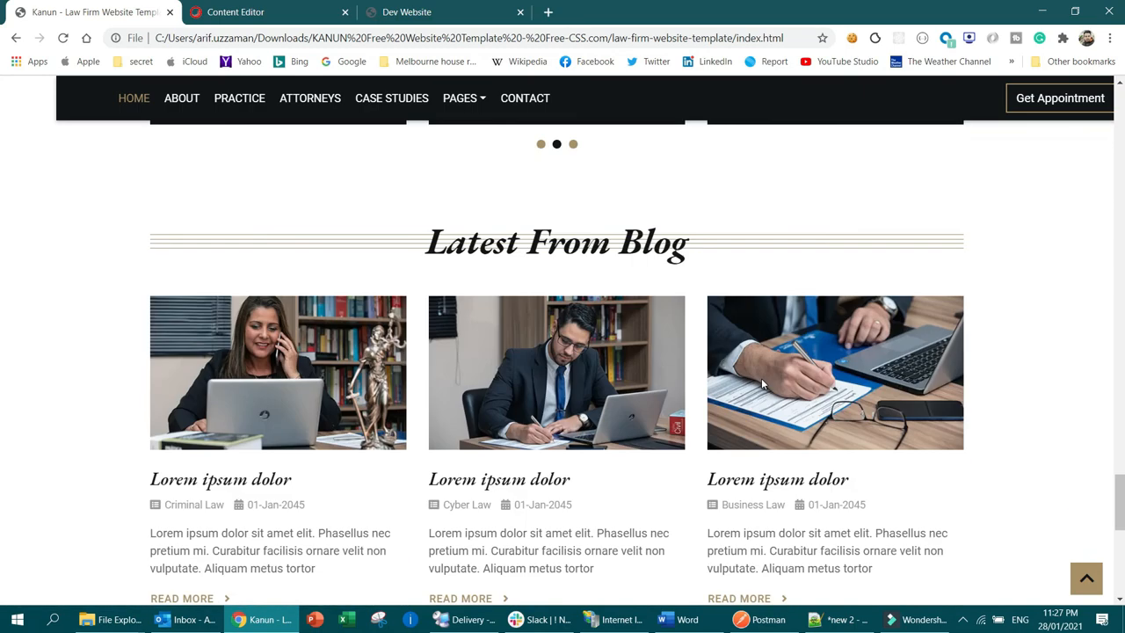
scroll(761, 382, "up", 5)
scroll(763, 384, "up", 5)
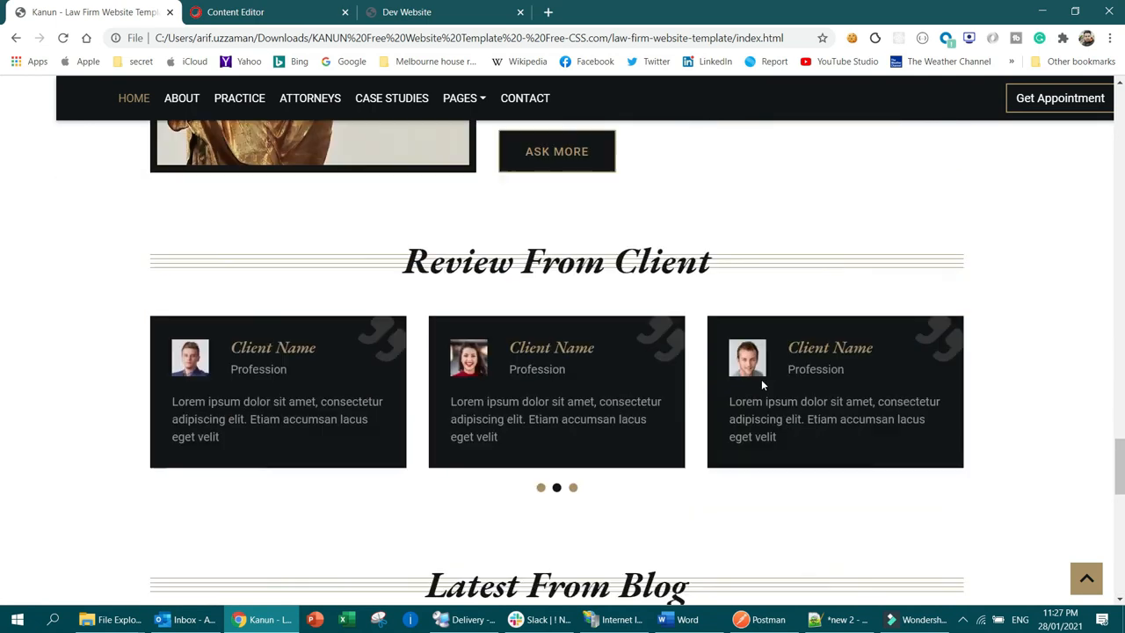
scroll(761, 379, "down", 4)
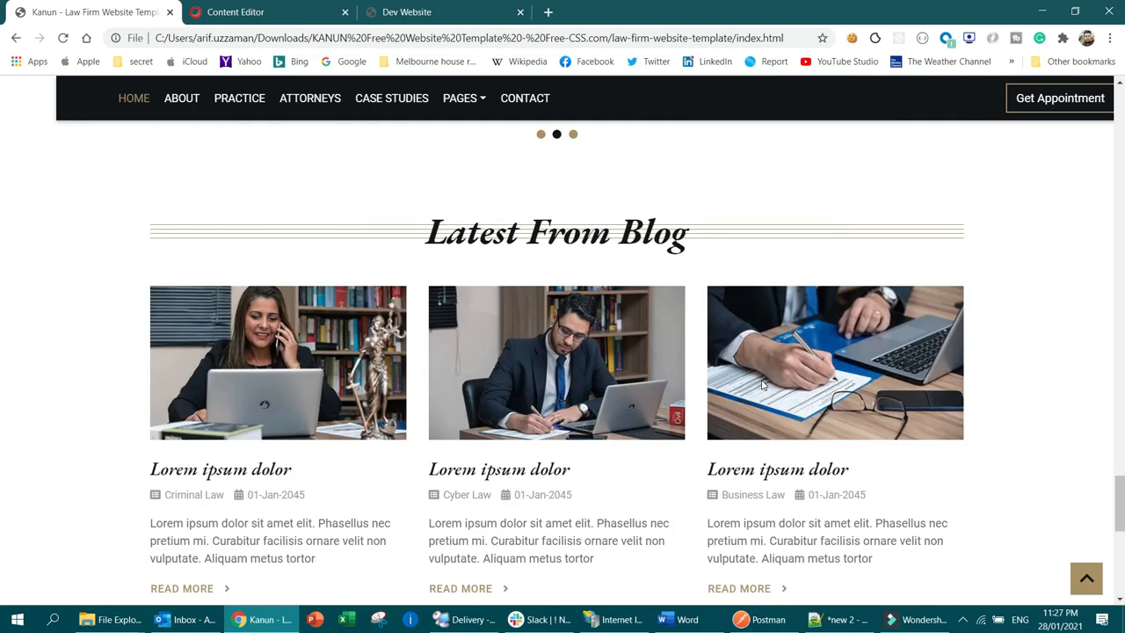
scroll(761, 384, "up", 20)
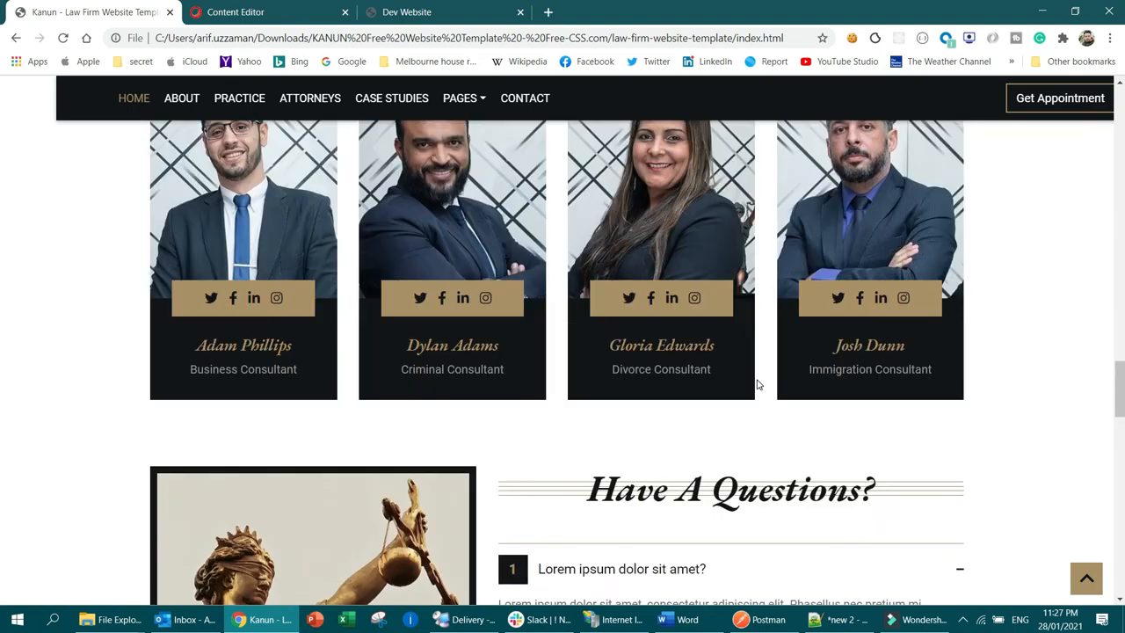
scroll(752, 378, "up", 15)
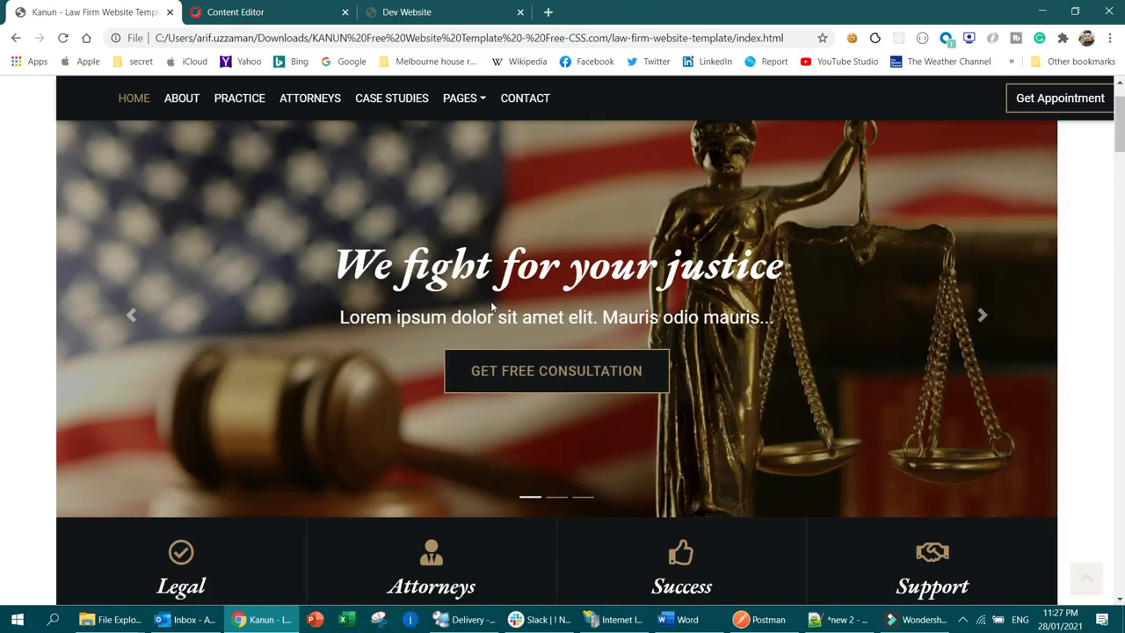
scroll(201, 123, "up", 2)
Step: Check Dev Website's Home page in the Experience Editor and return to the Content Editor
left_click(391, 12)
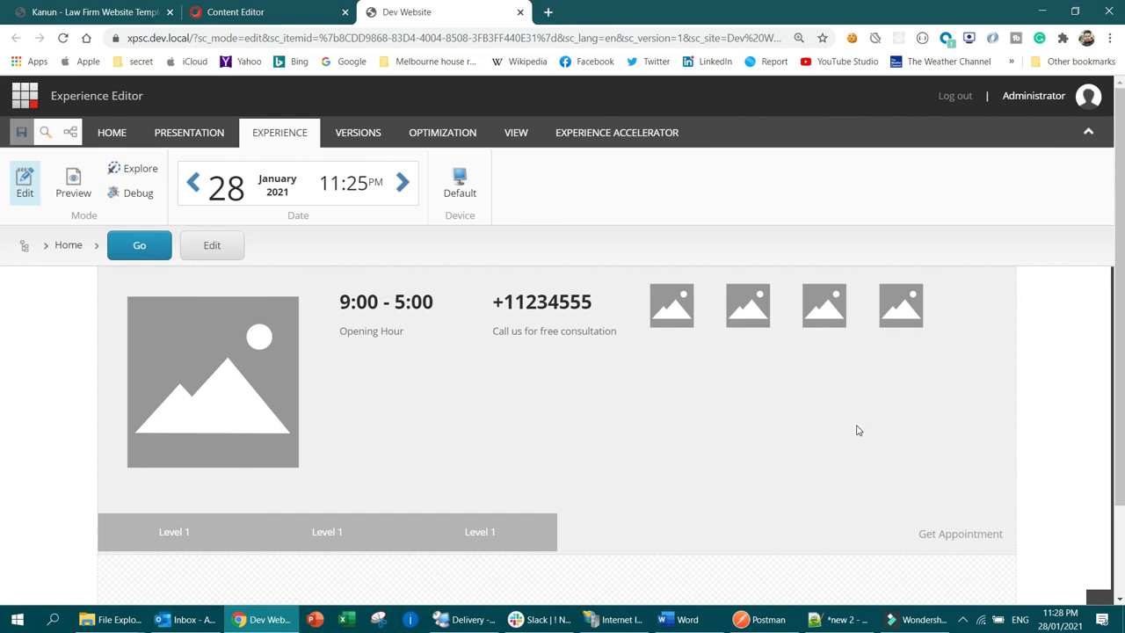
left_click(250, 12)
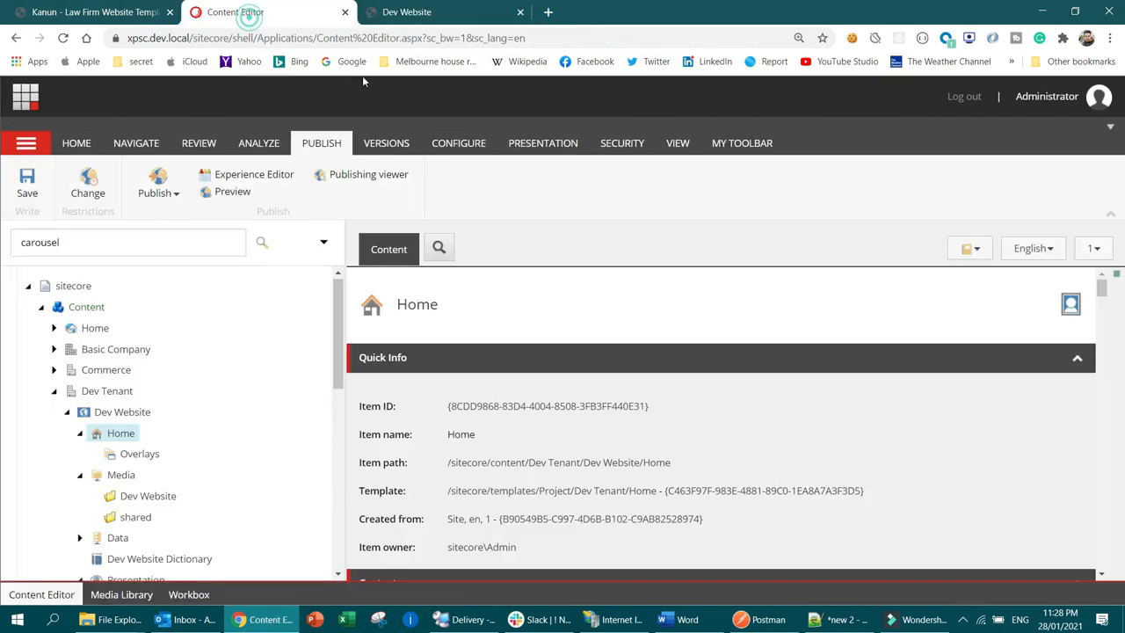